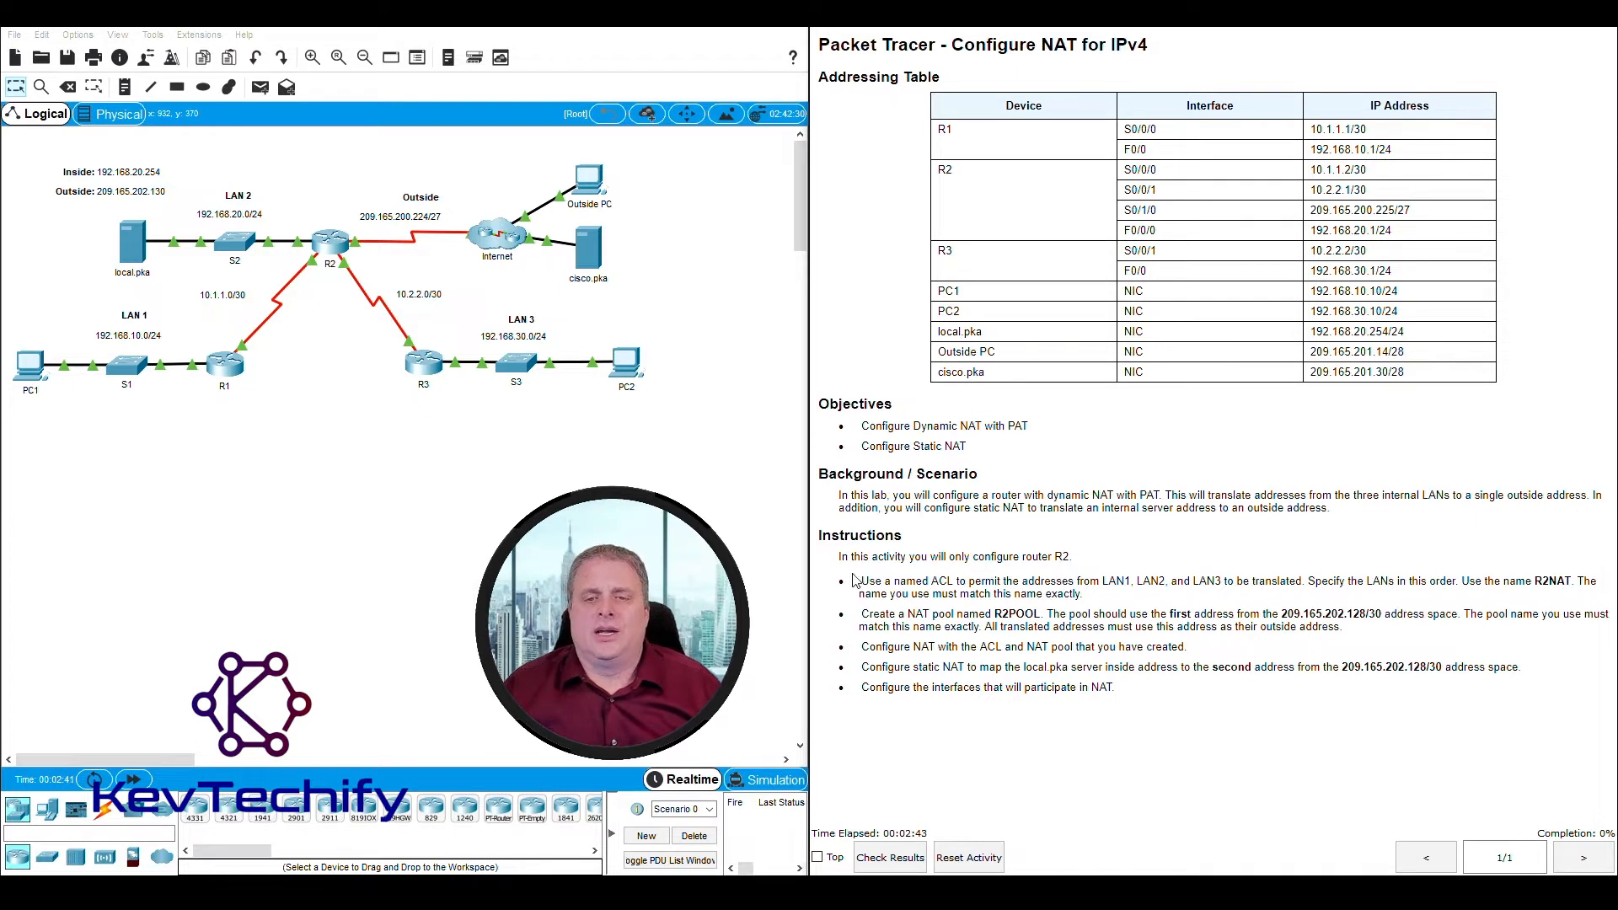
Read the instructions for router R2 and its named ACL, and locate R2 and the LAN 1, LAN 2 and LAN 3 networks in the topology
left_click_drag(848, 556, 1077, 557)
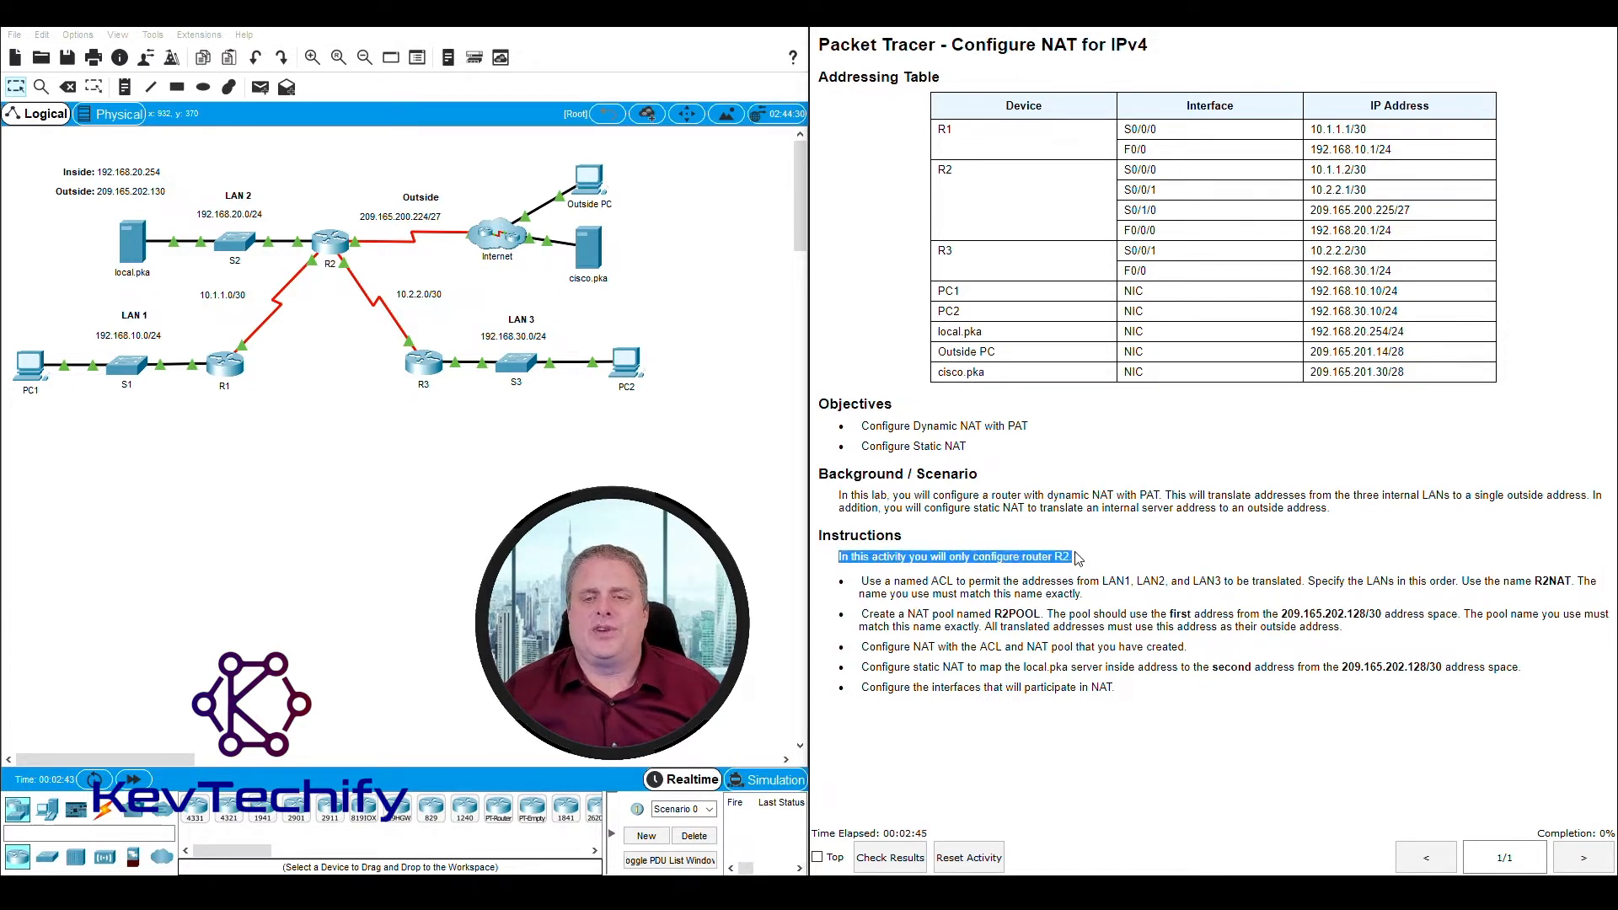
left_click(307, 203)
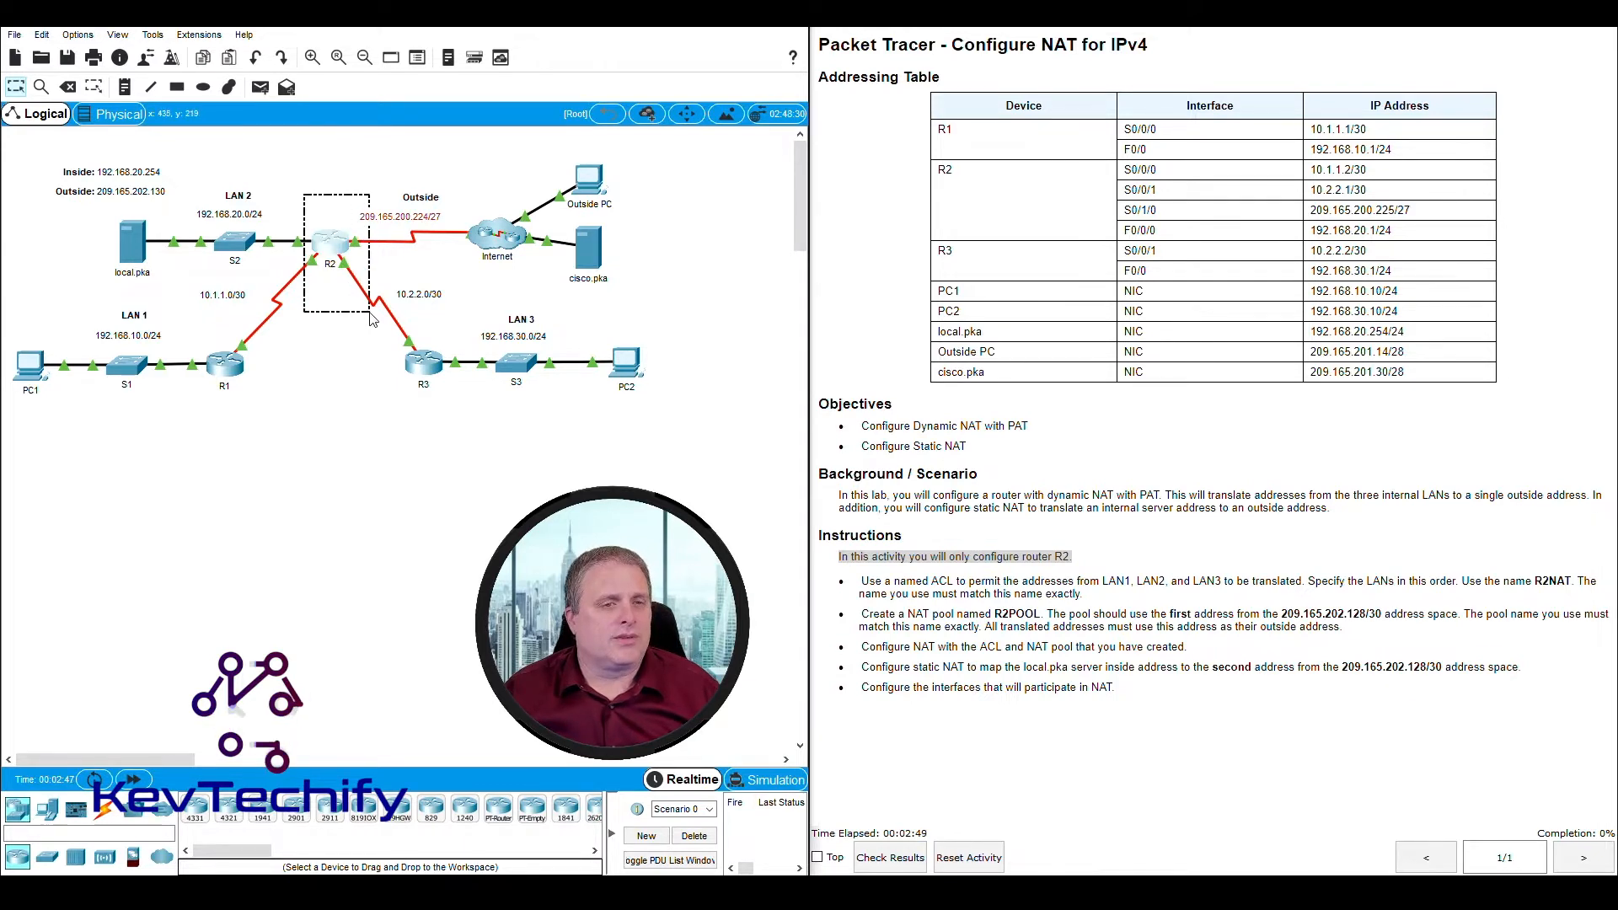
left_click(865, 587)
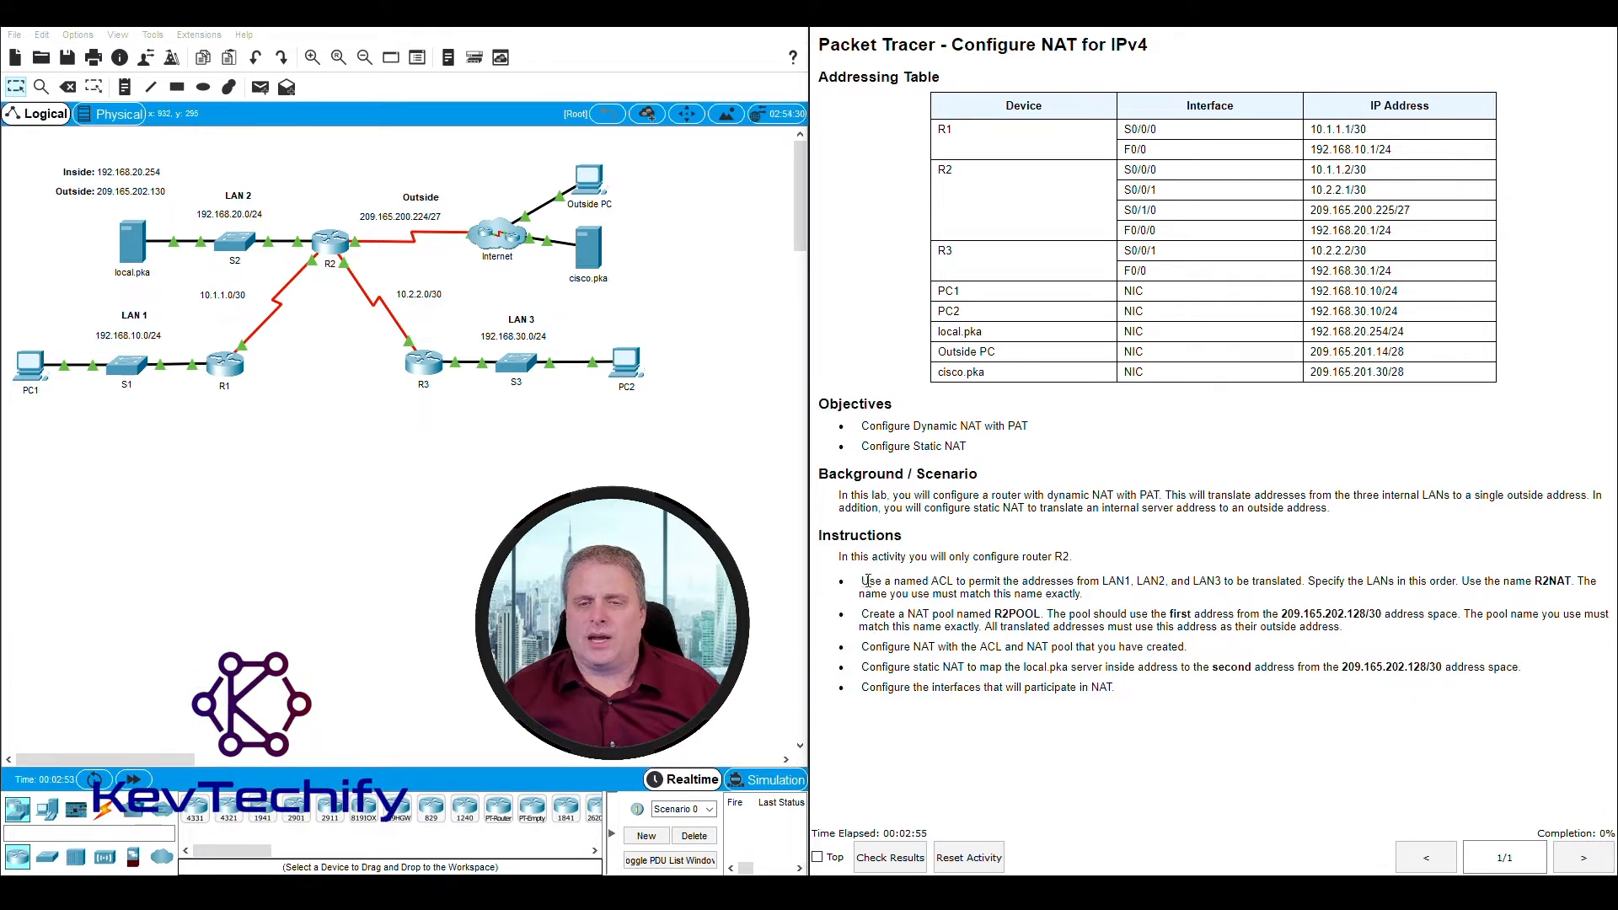
left_click_drag(894, 581, 942, 580)
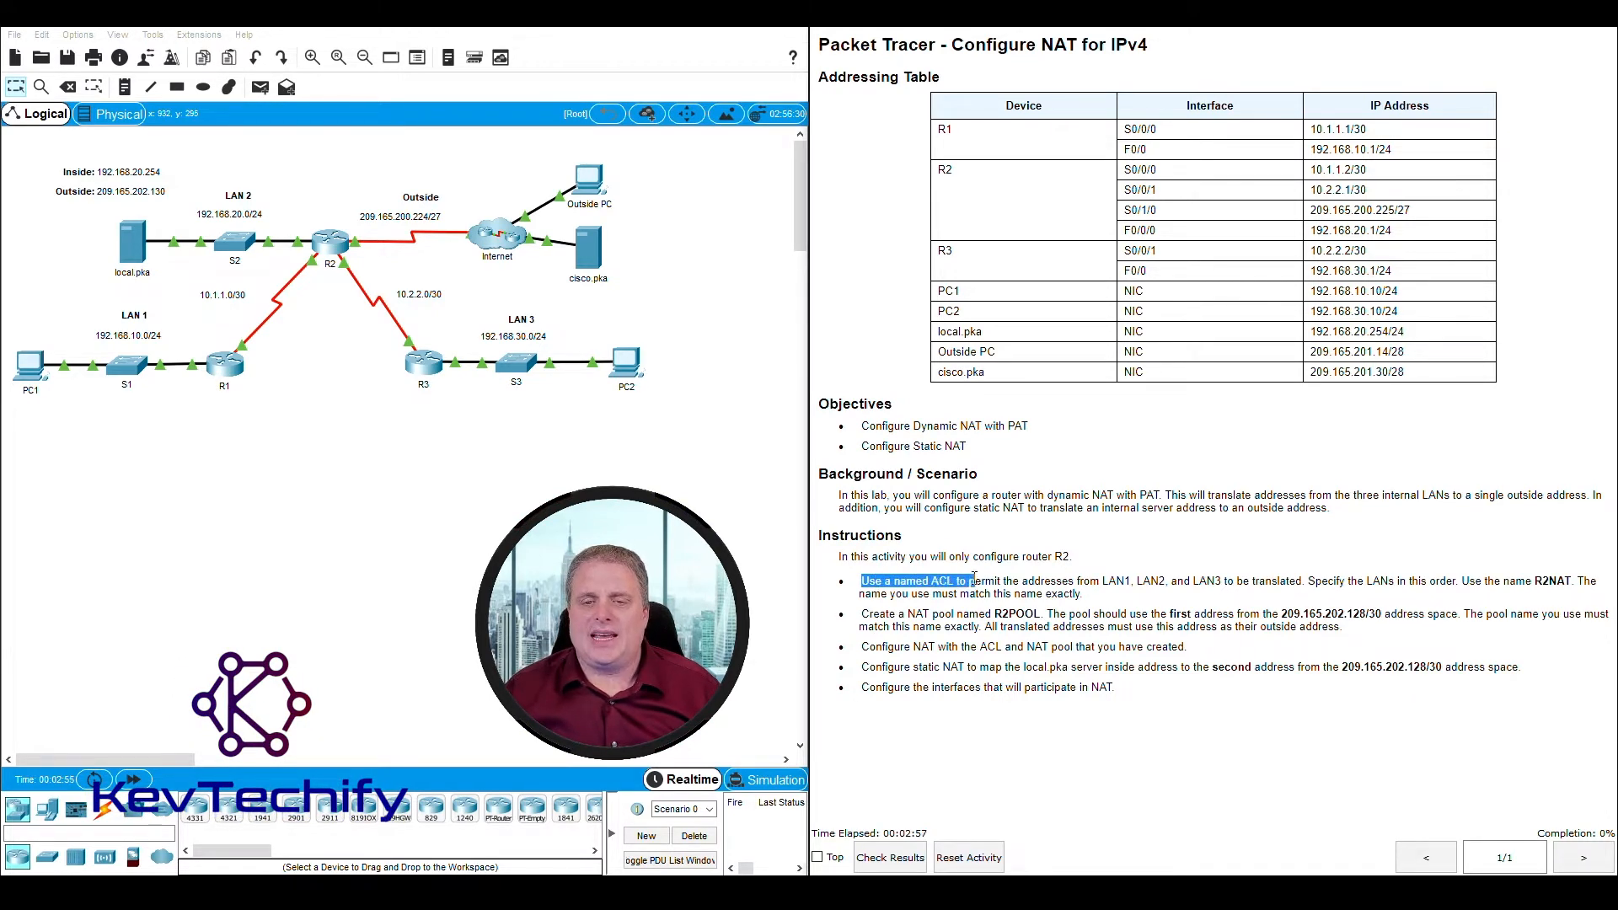
left_click_drag(975, 580, 1223, 580)
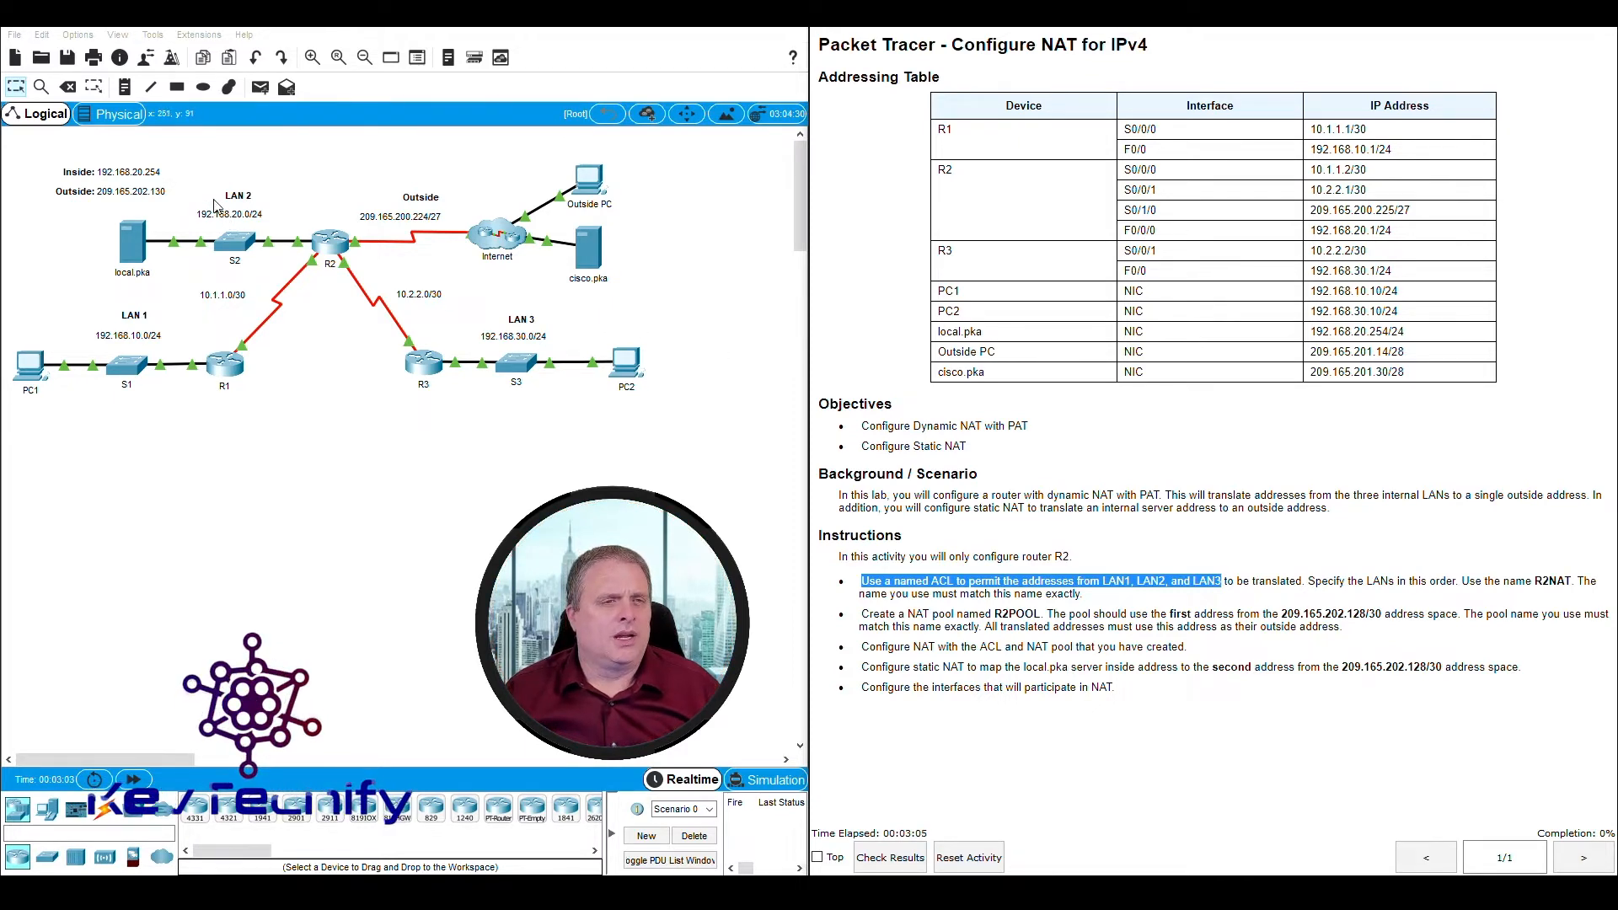
left_click_drag(77, 309, 192, 350)
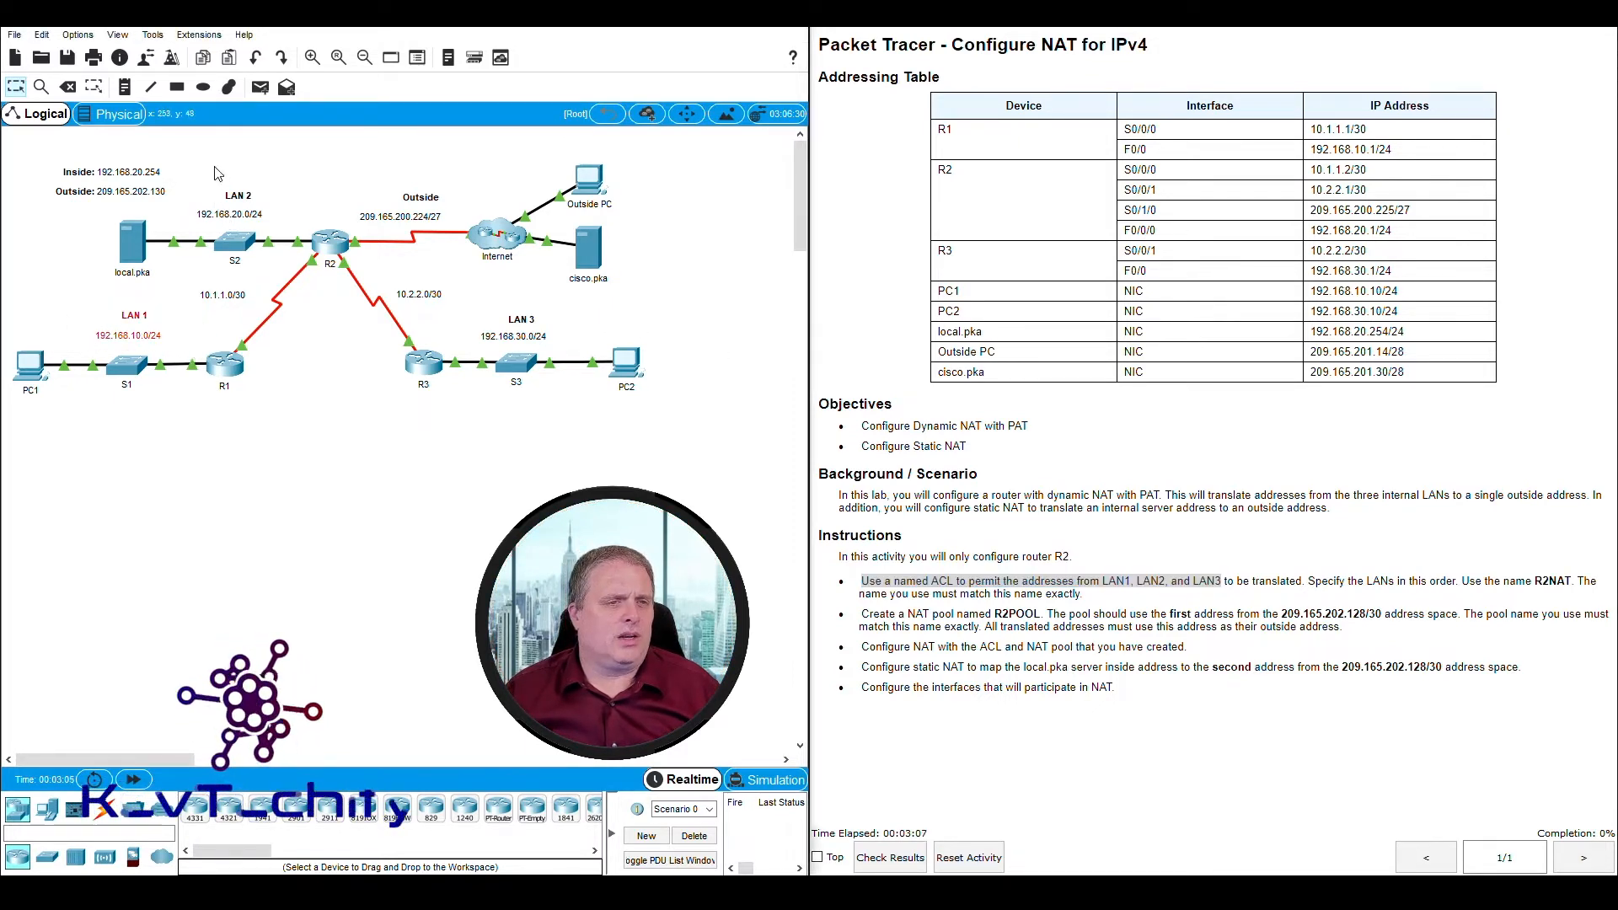
left_click_drag(193, 183, 274, 224)
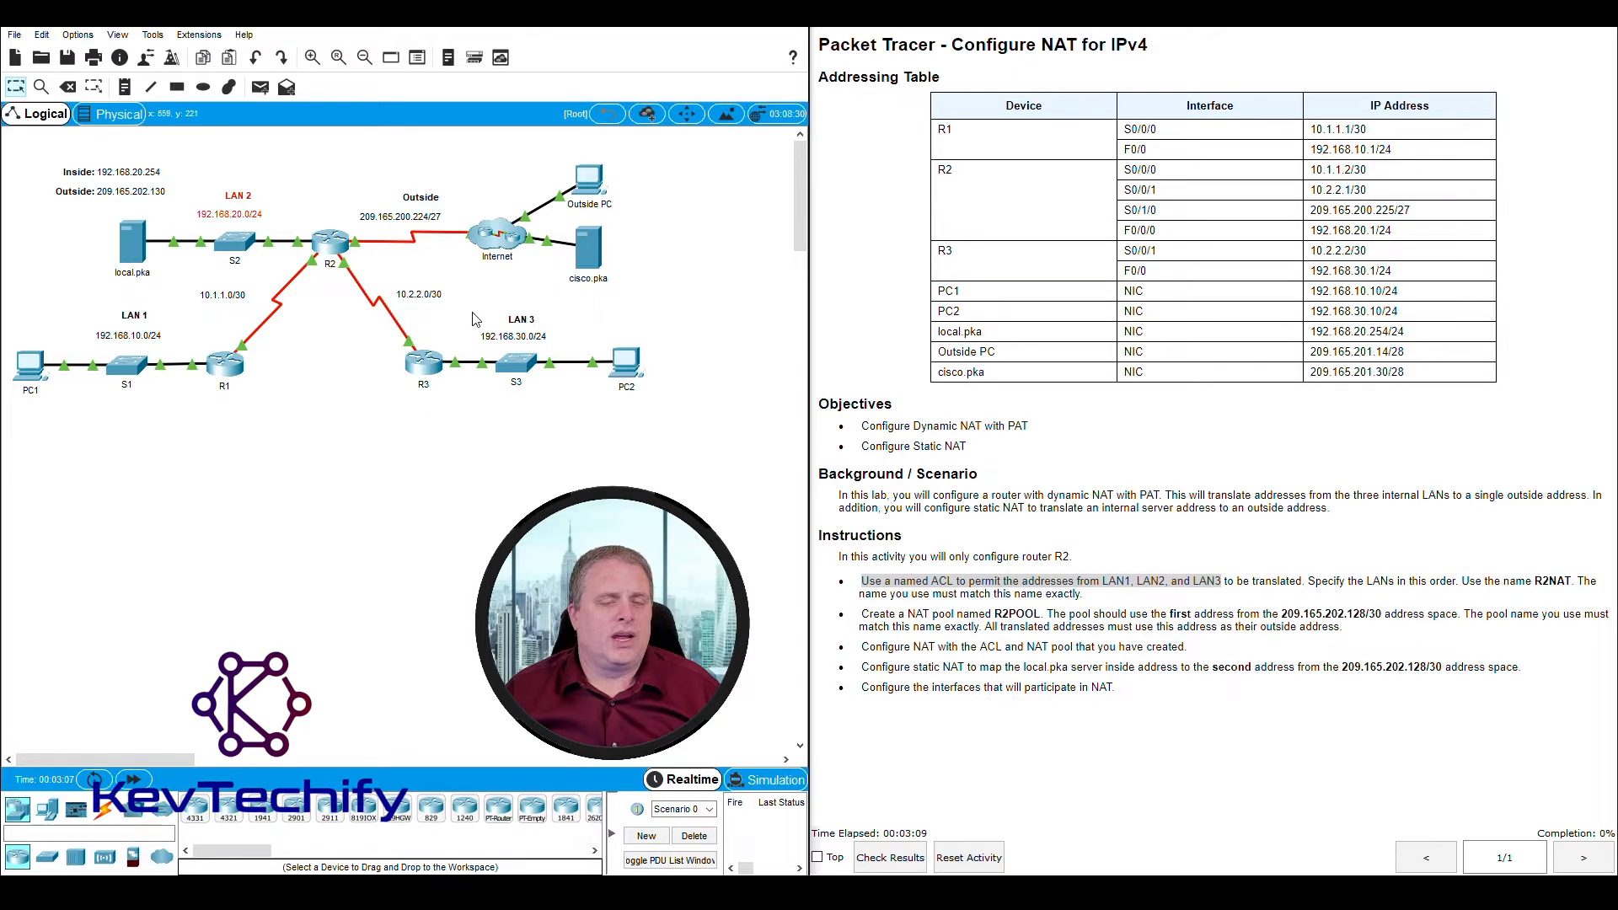
left_click_drag(472, 305, 563, 347)
left_click(1228, 588)
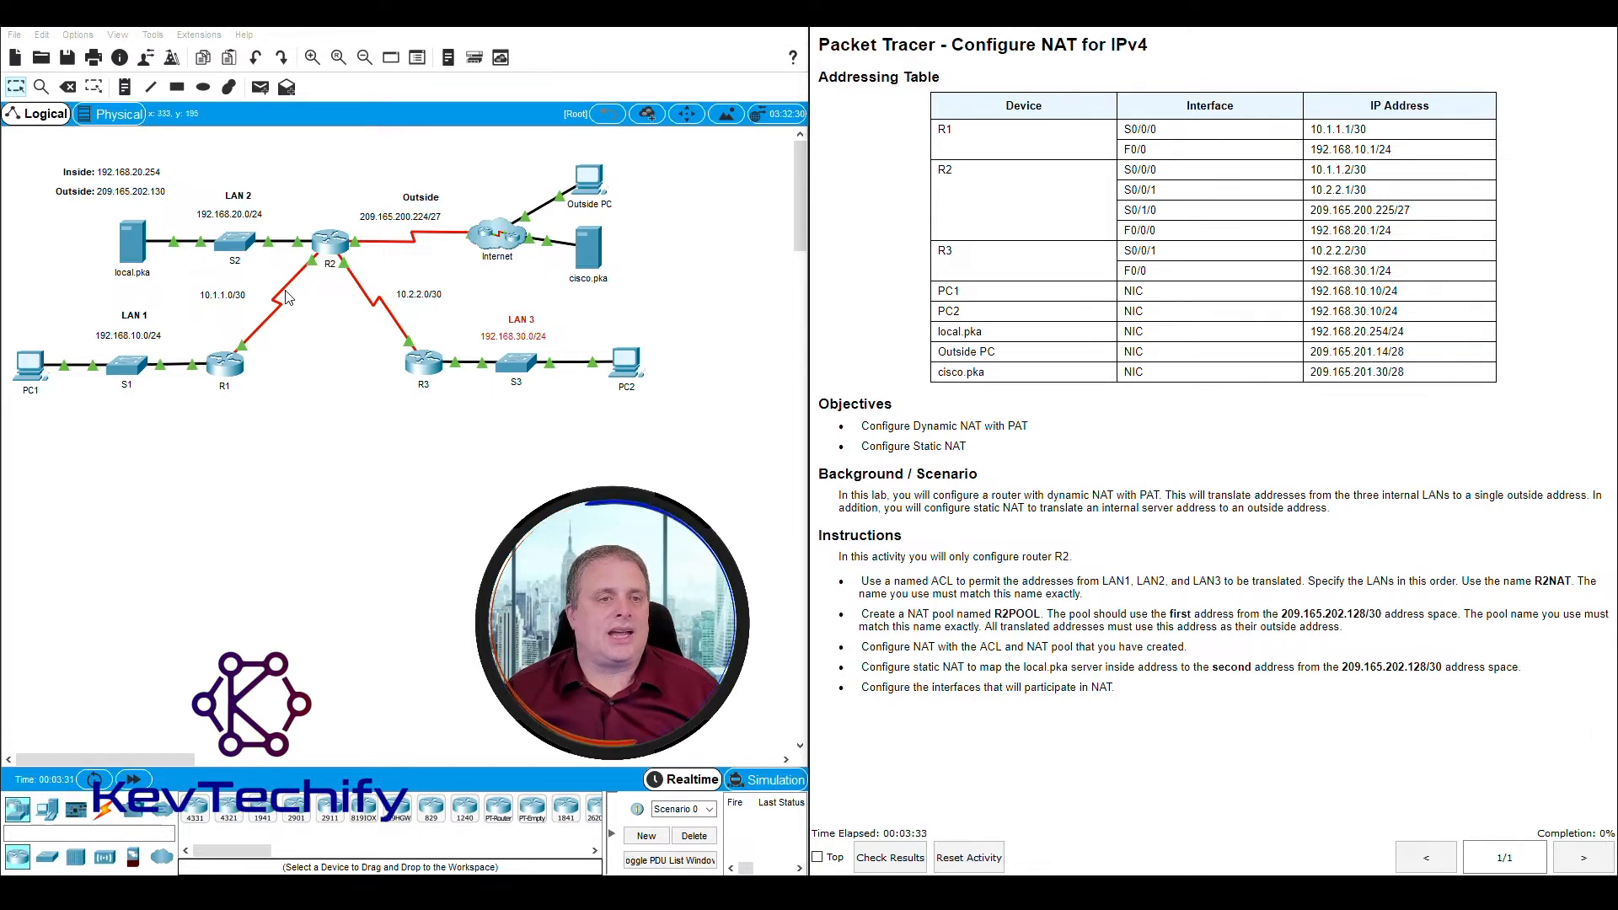
Open router R2's command line in a widened window clear of the instructions and start its console session
left_click(328, 247)
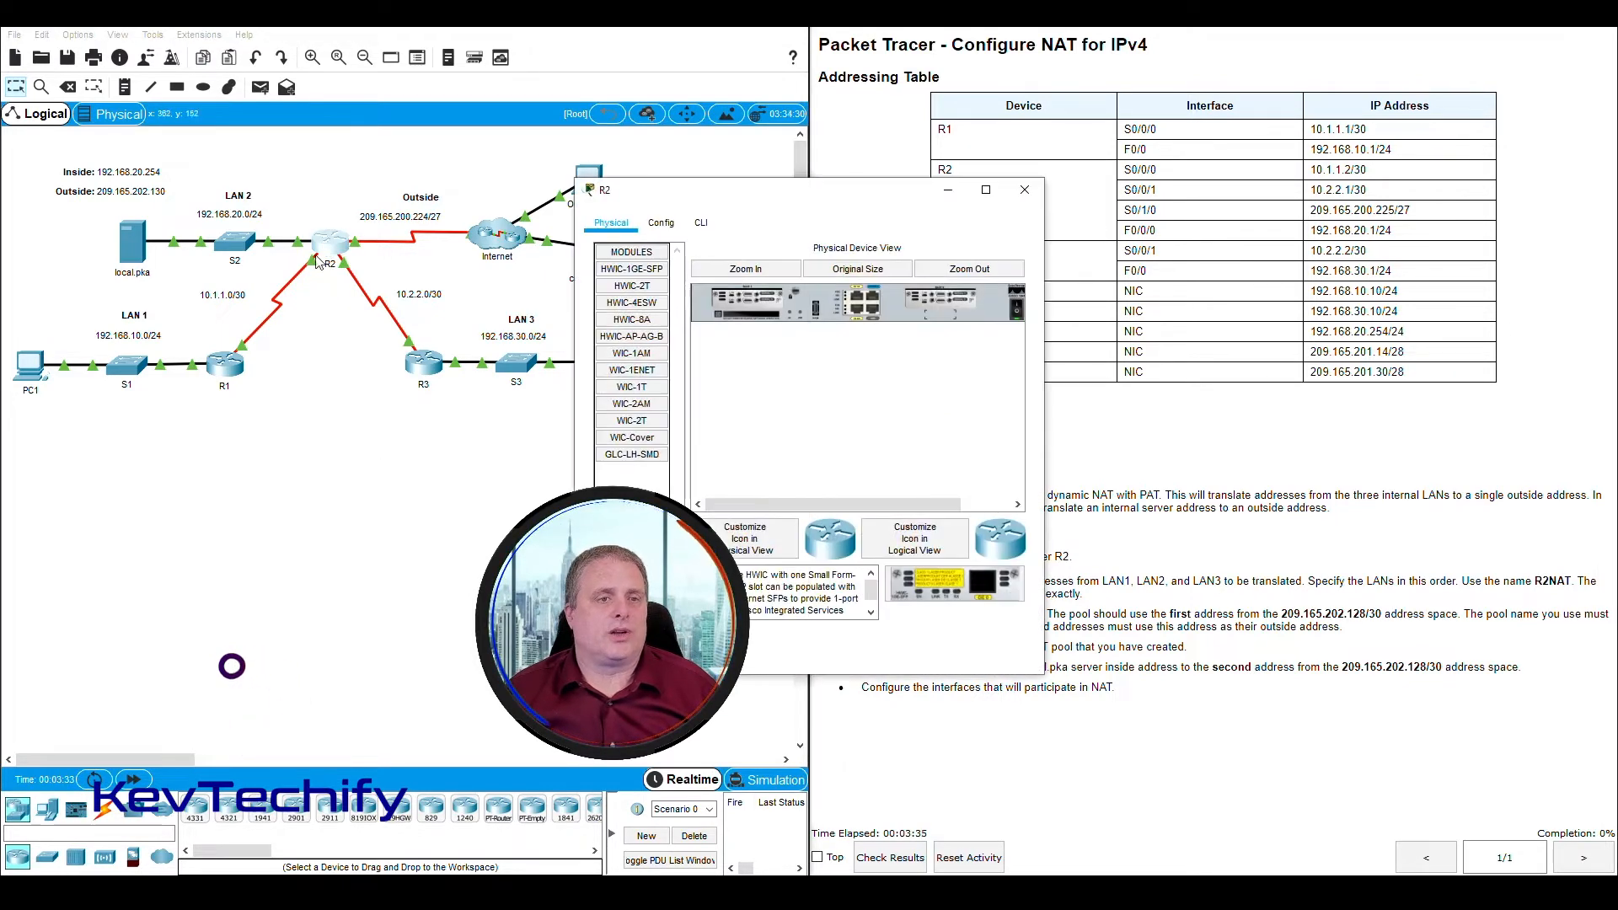
left_click_drag(708, 199, 294, 38)
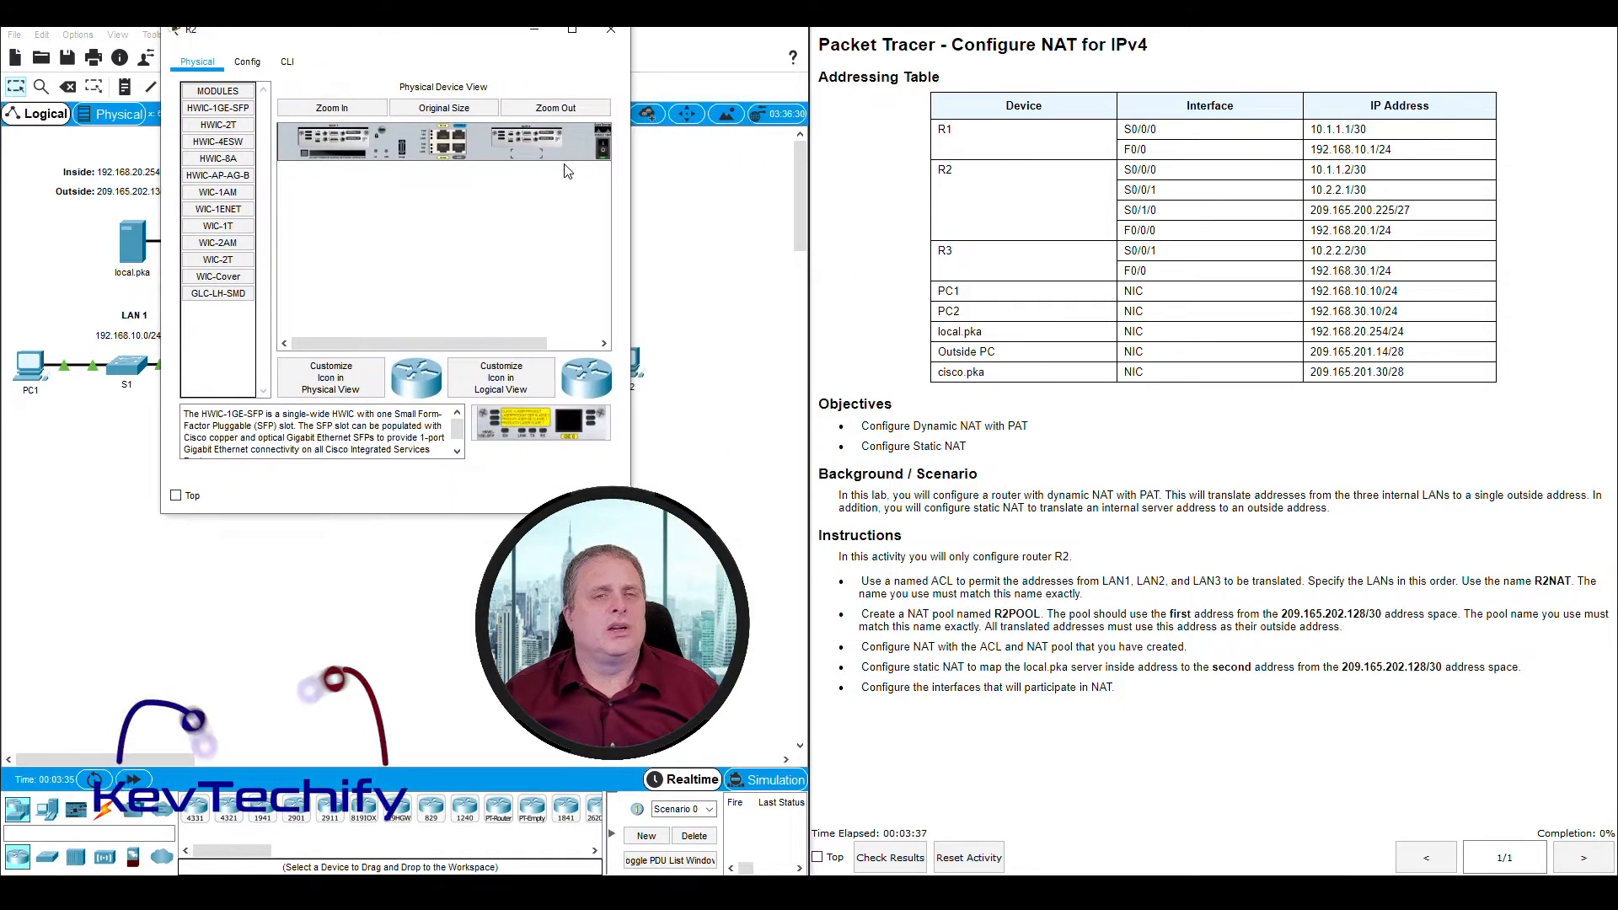
left_click_drag(633, 200, 791, 202)
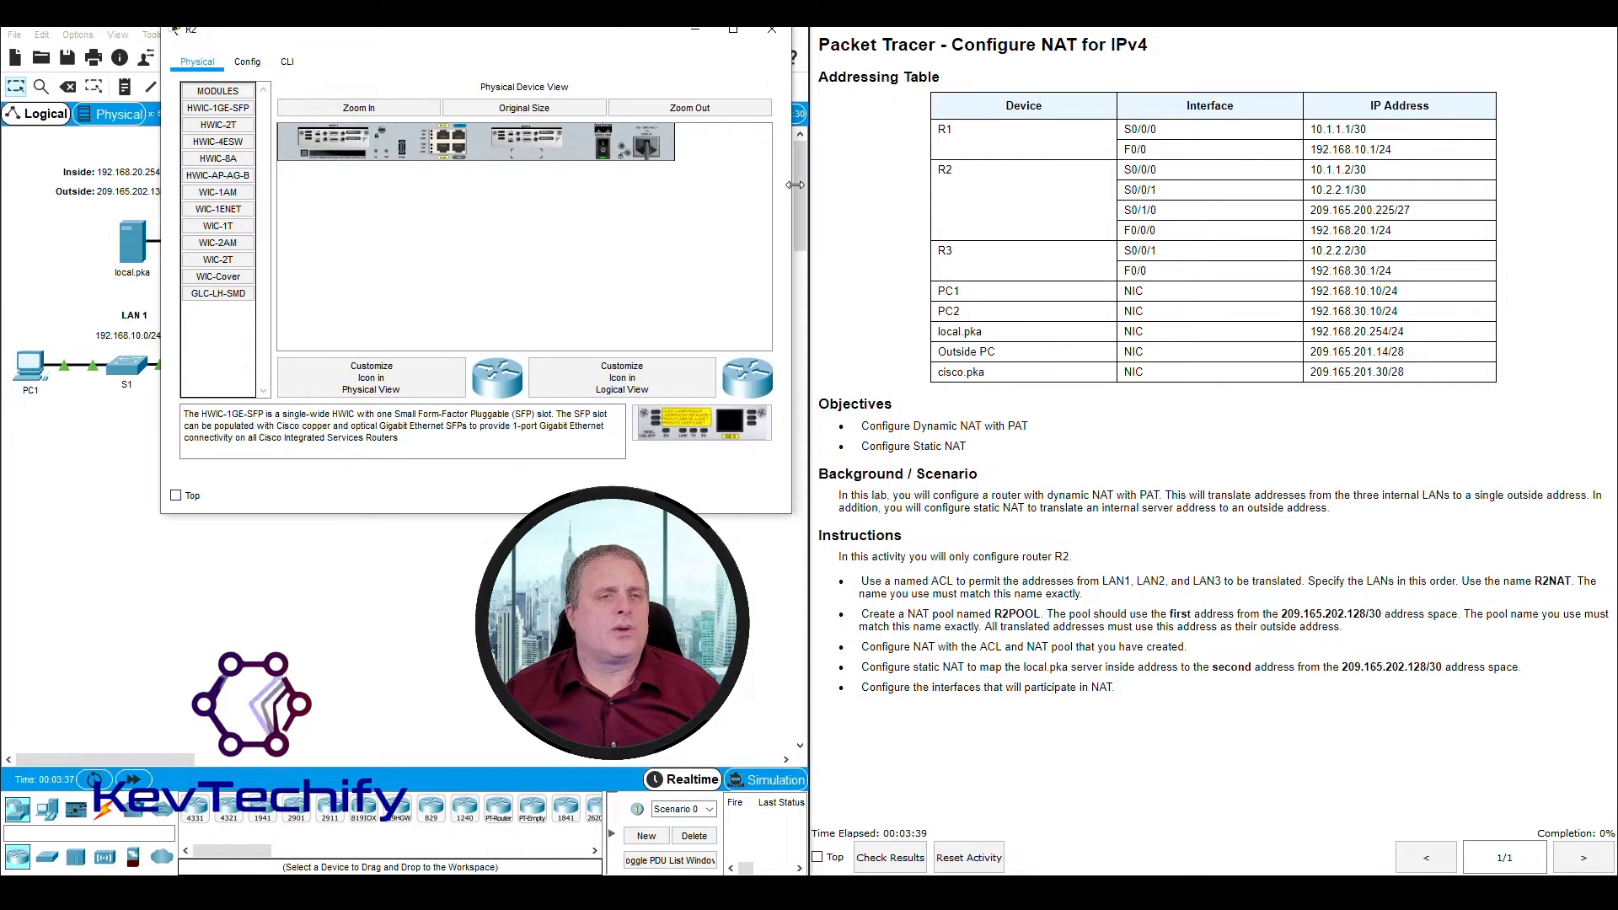
left_click(287, 66)
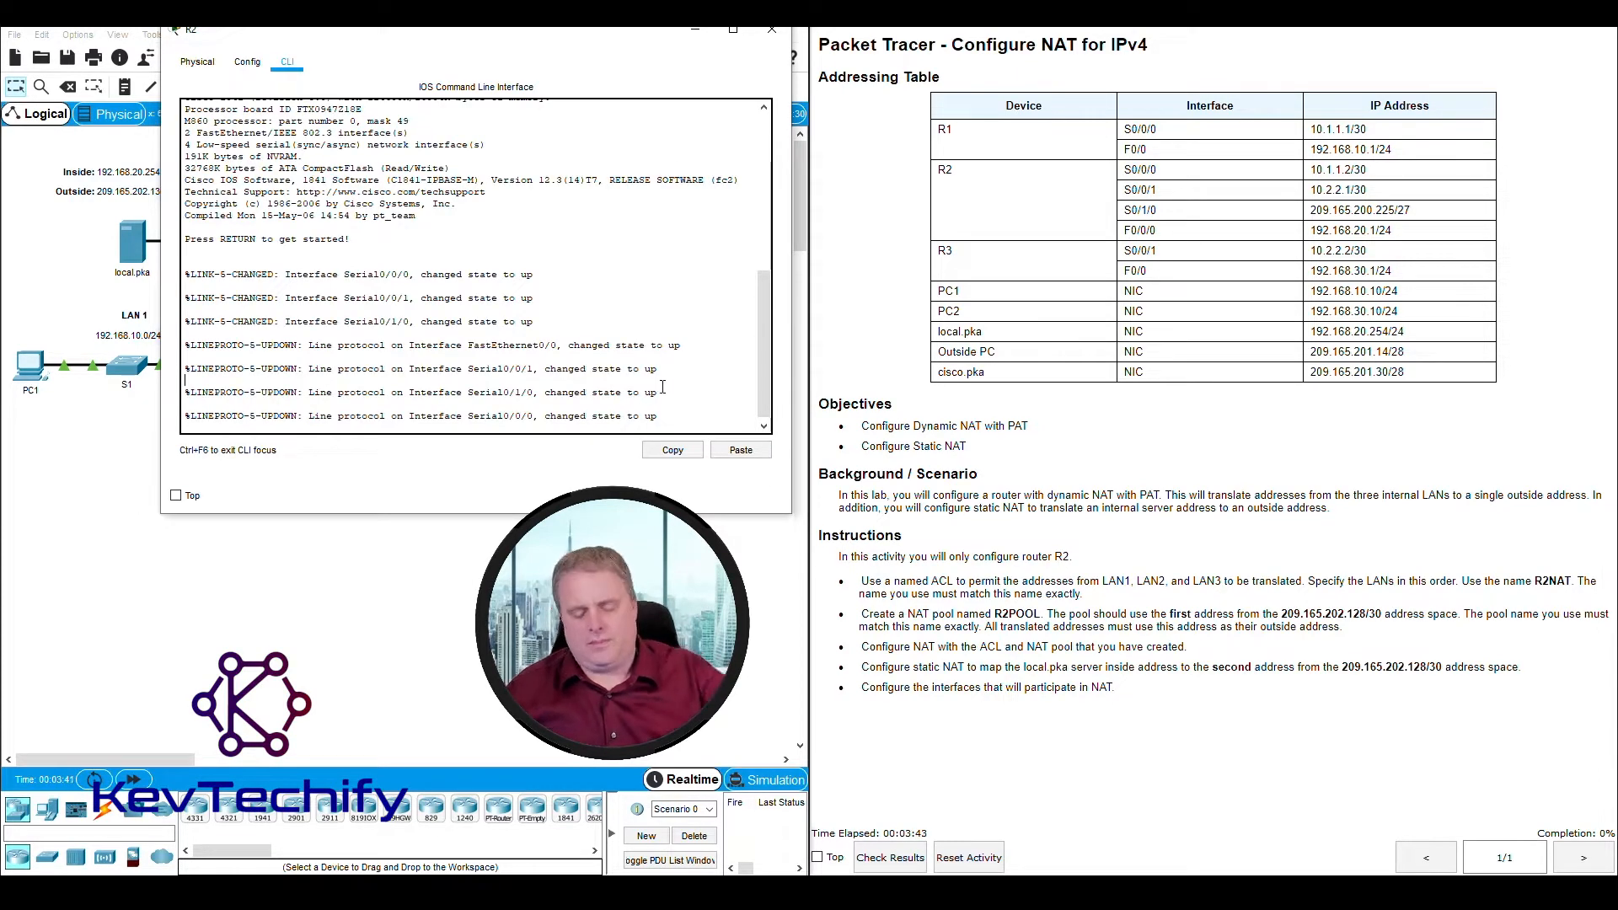
key("Return")
key("Return")
key("Return")
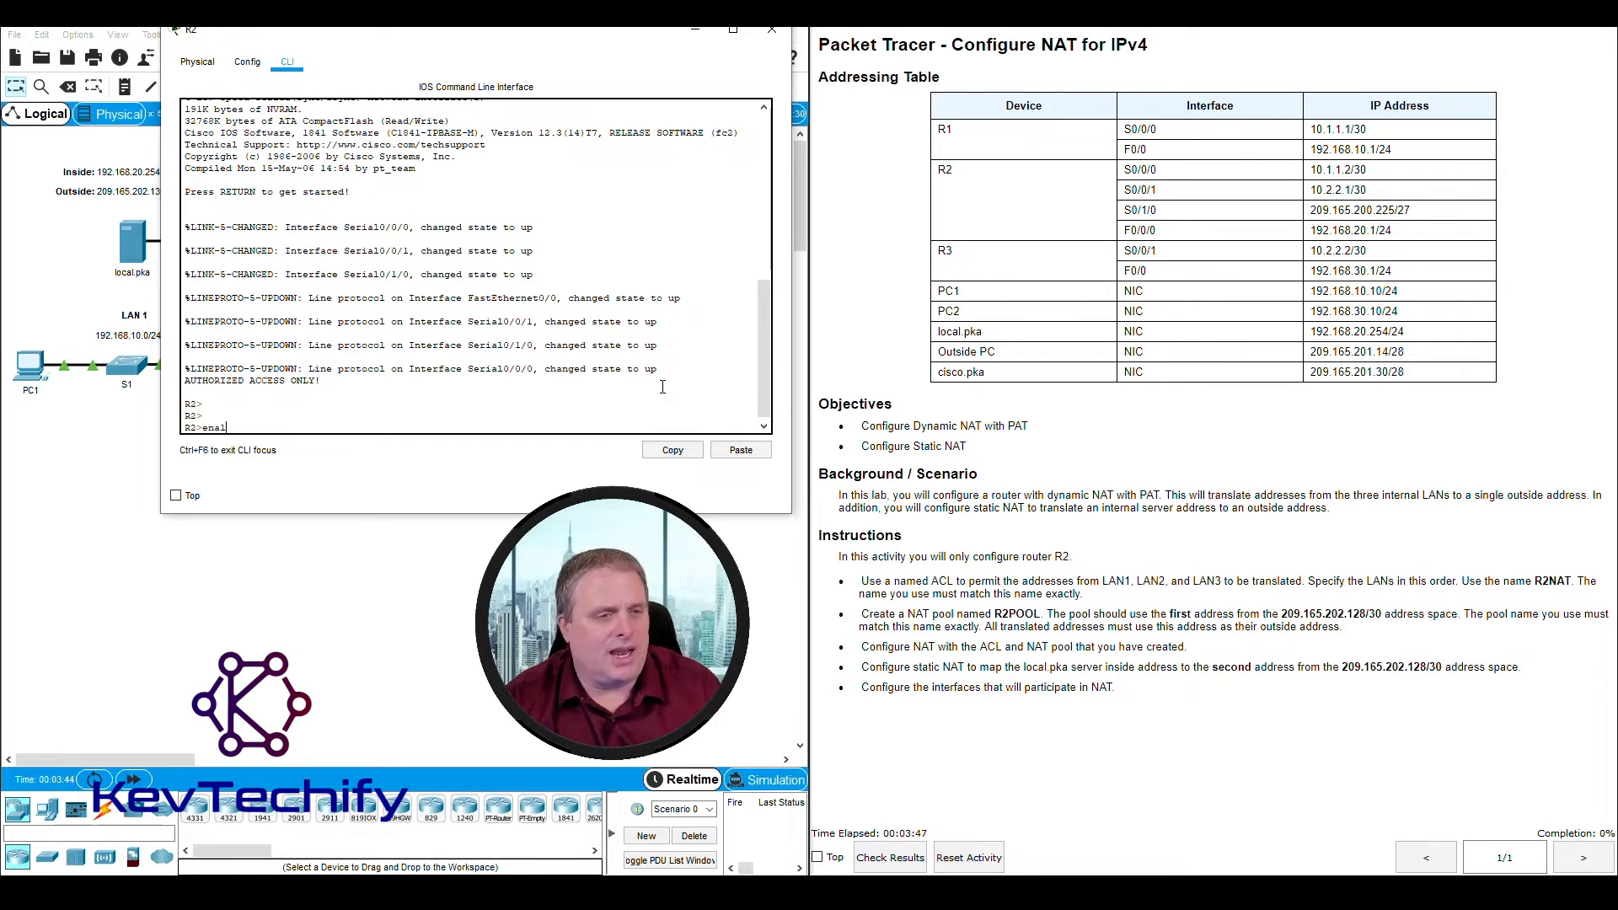
Enter privileged EXEC mode on R2 with enable, and enter global configuration mode with conf t
type("enable")
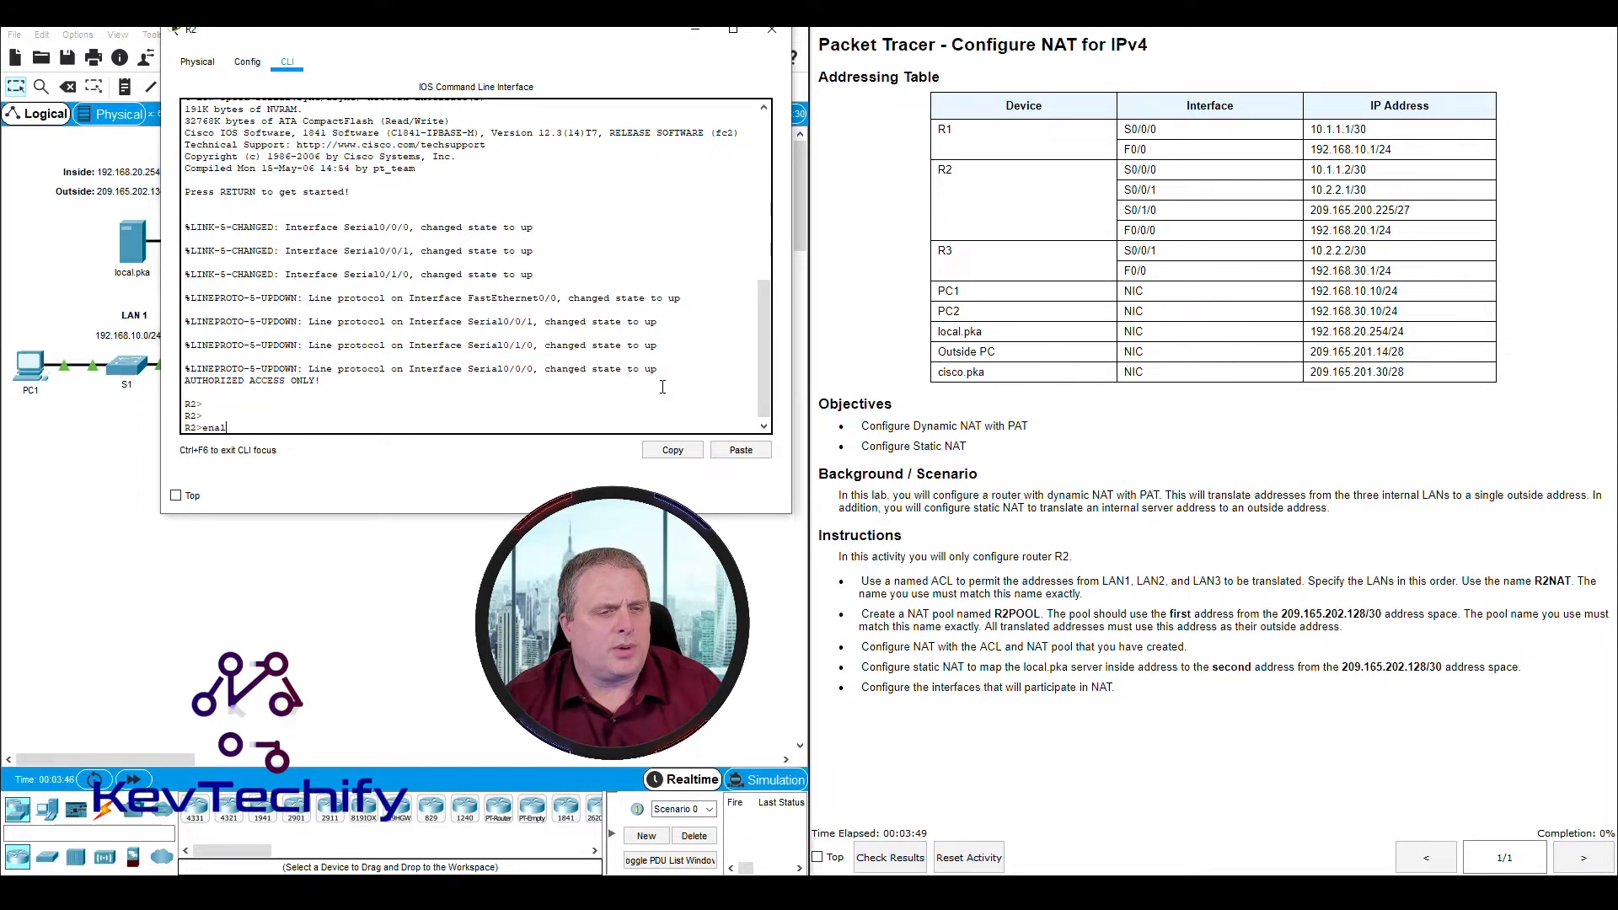
key("Return")
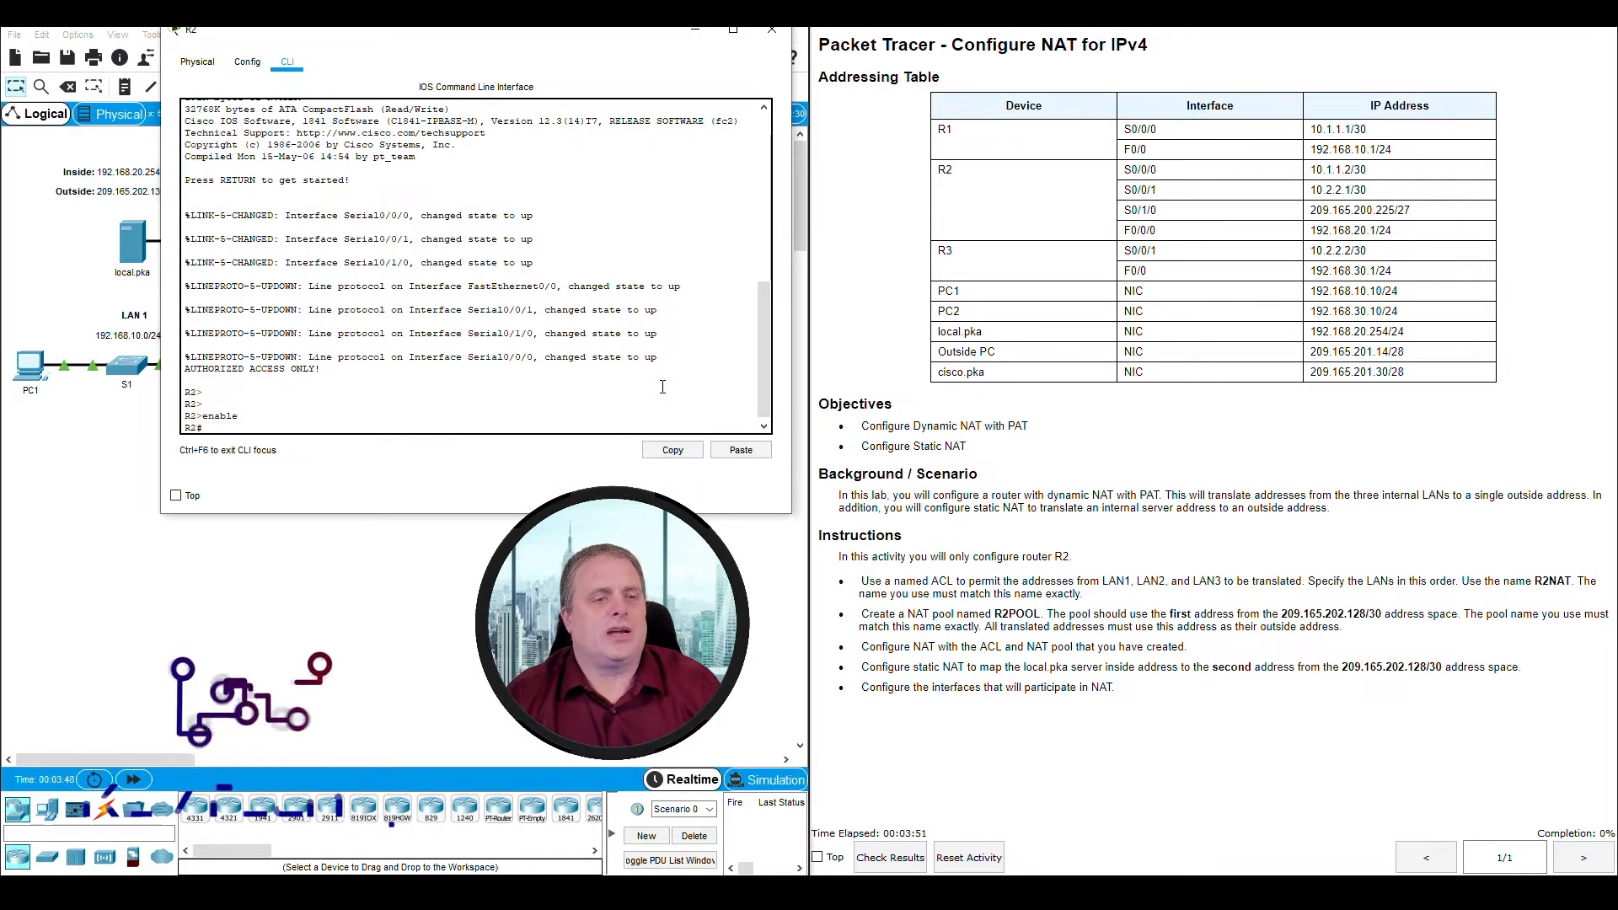
key("Return")
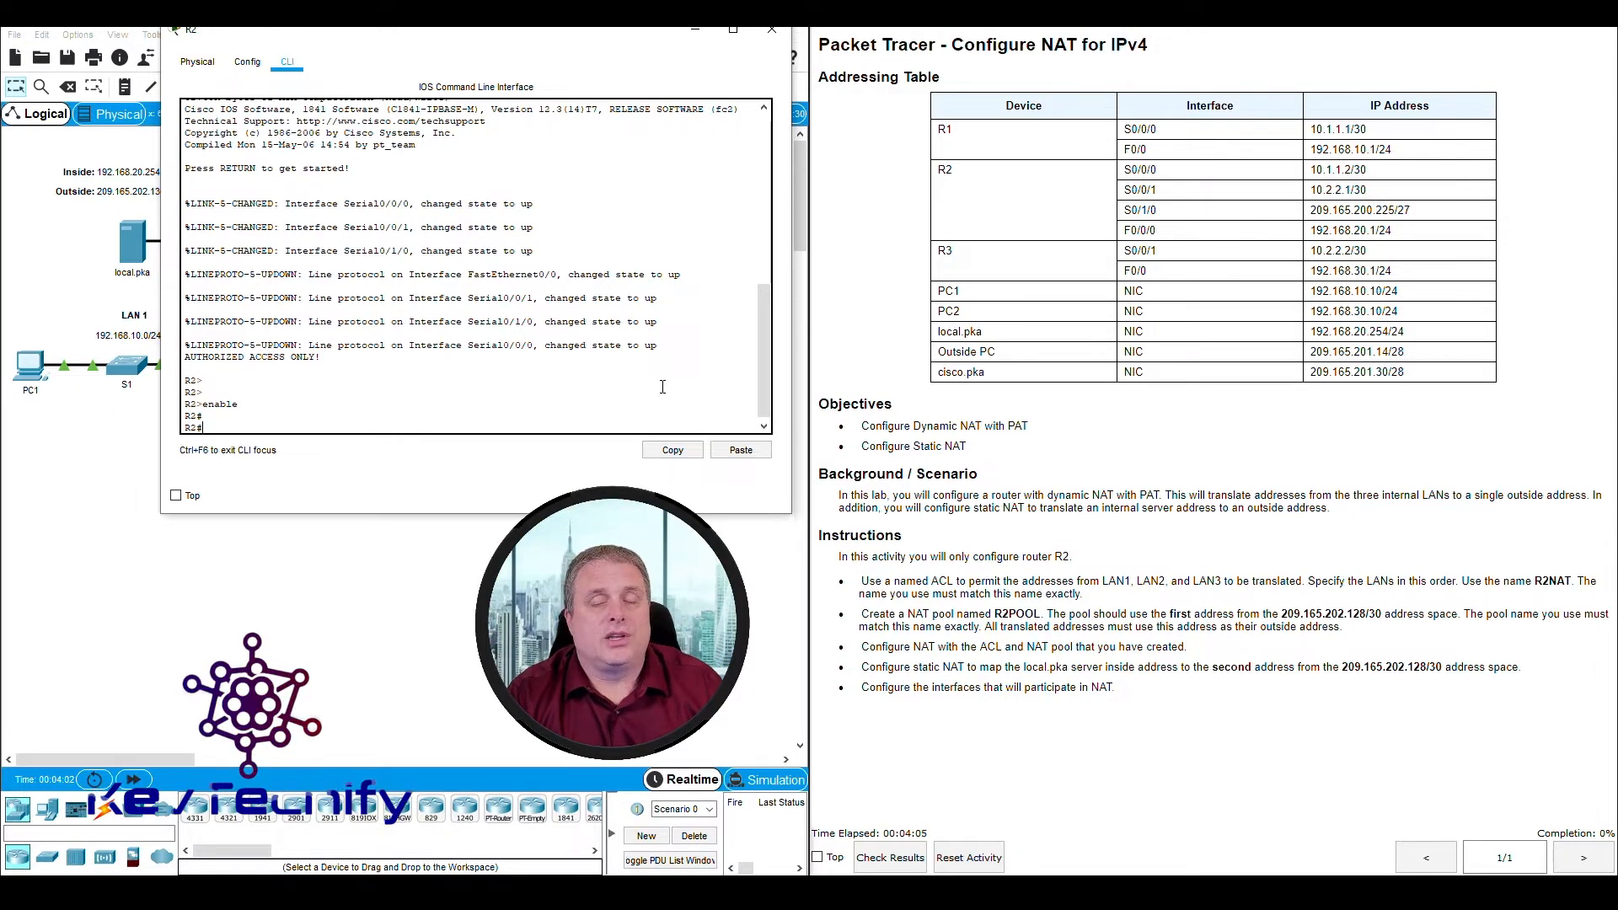
type("conf")
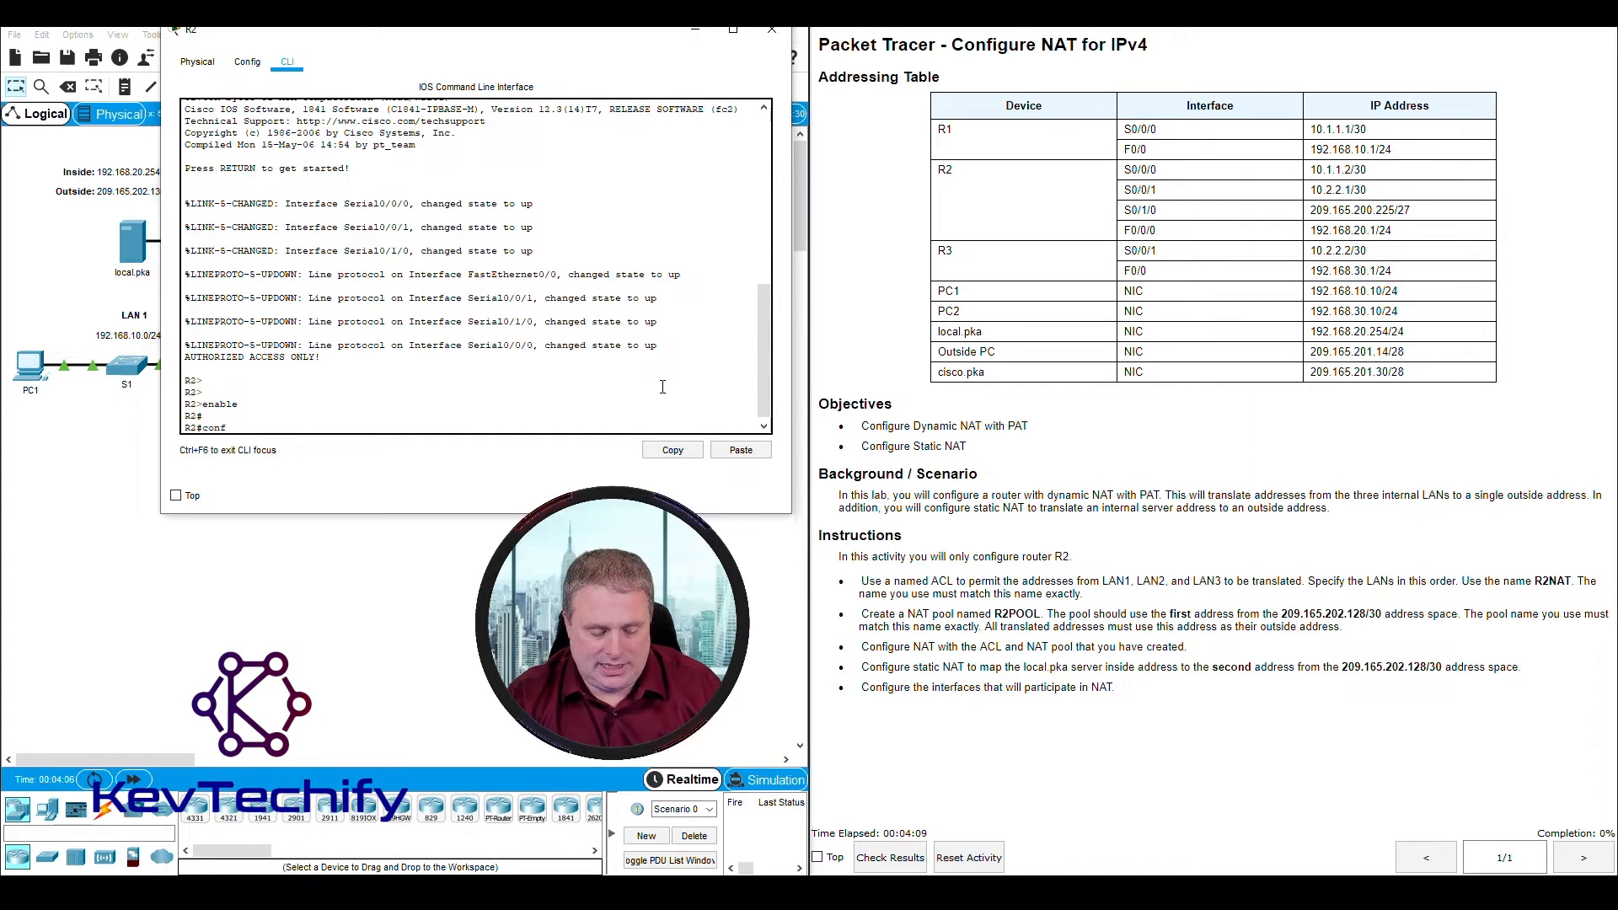
type(" t")
key("Return")
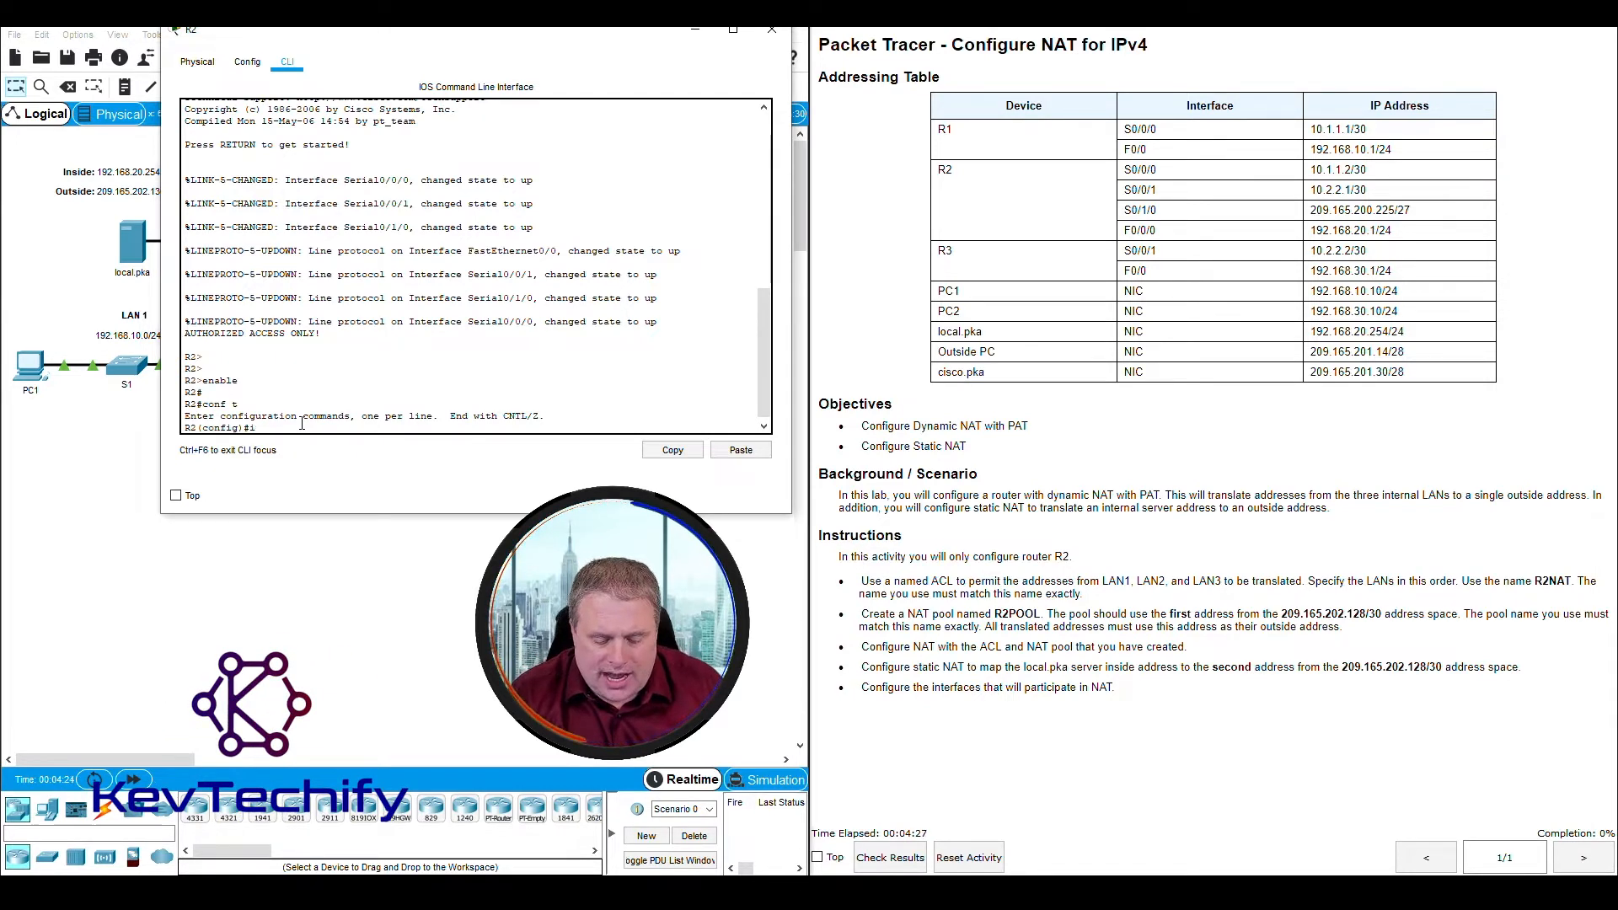
Create a standard named access list called R2NAT on R2 with ip access-list standard R2NAT
type("ess")
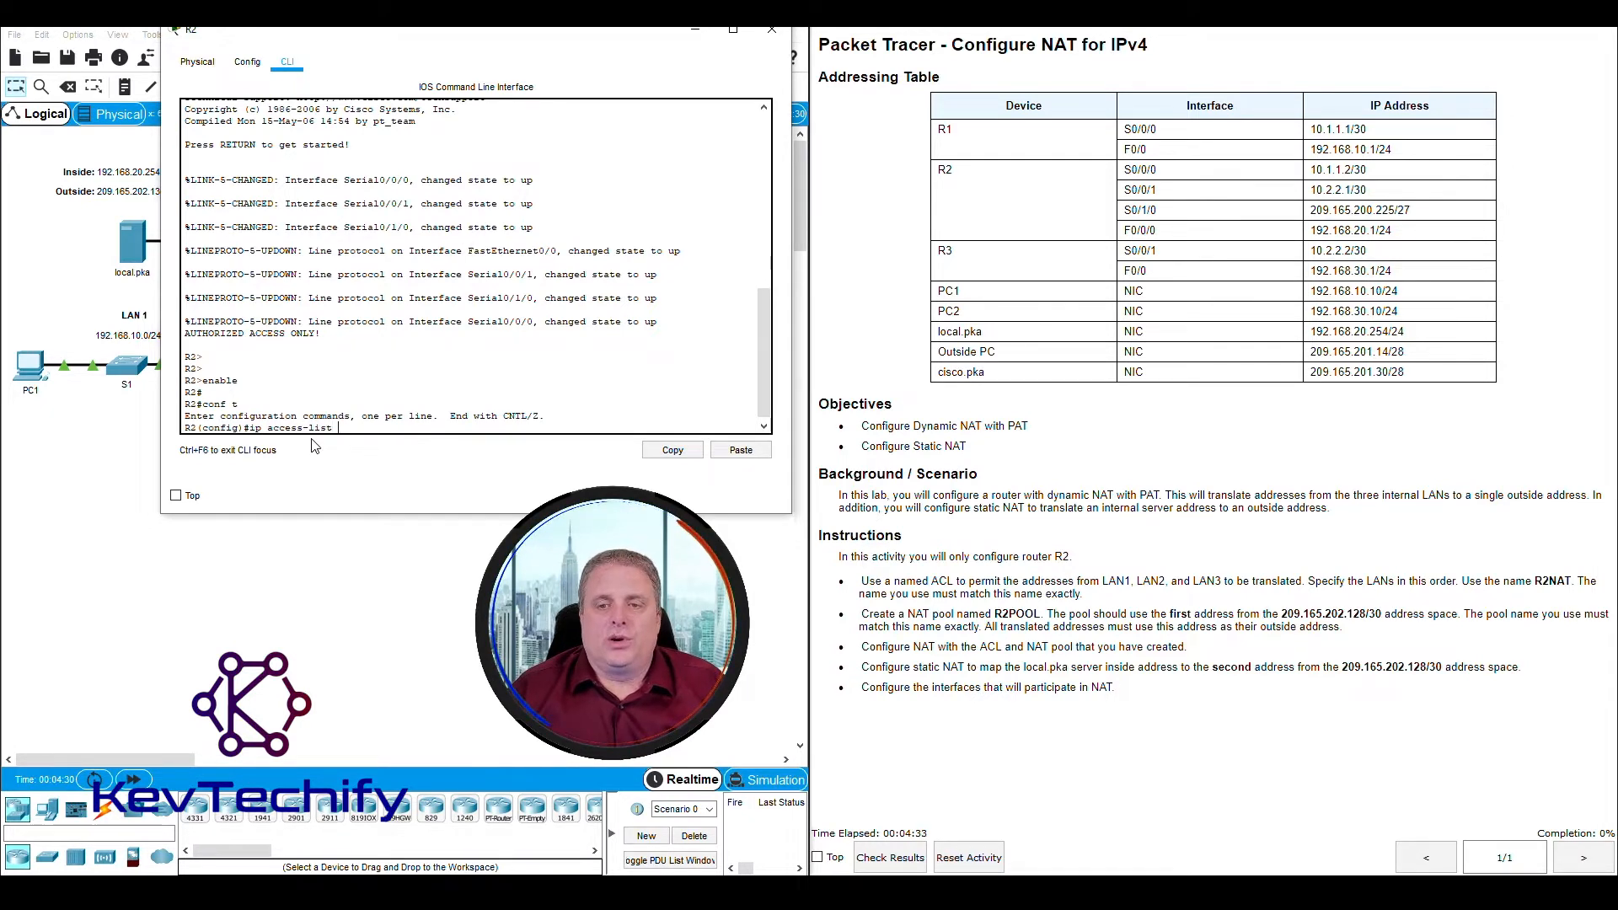
type("-list sta")
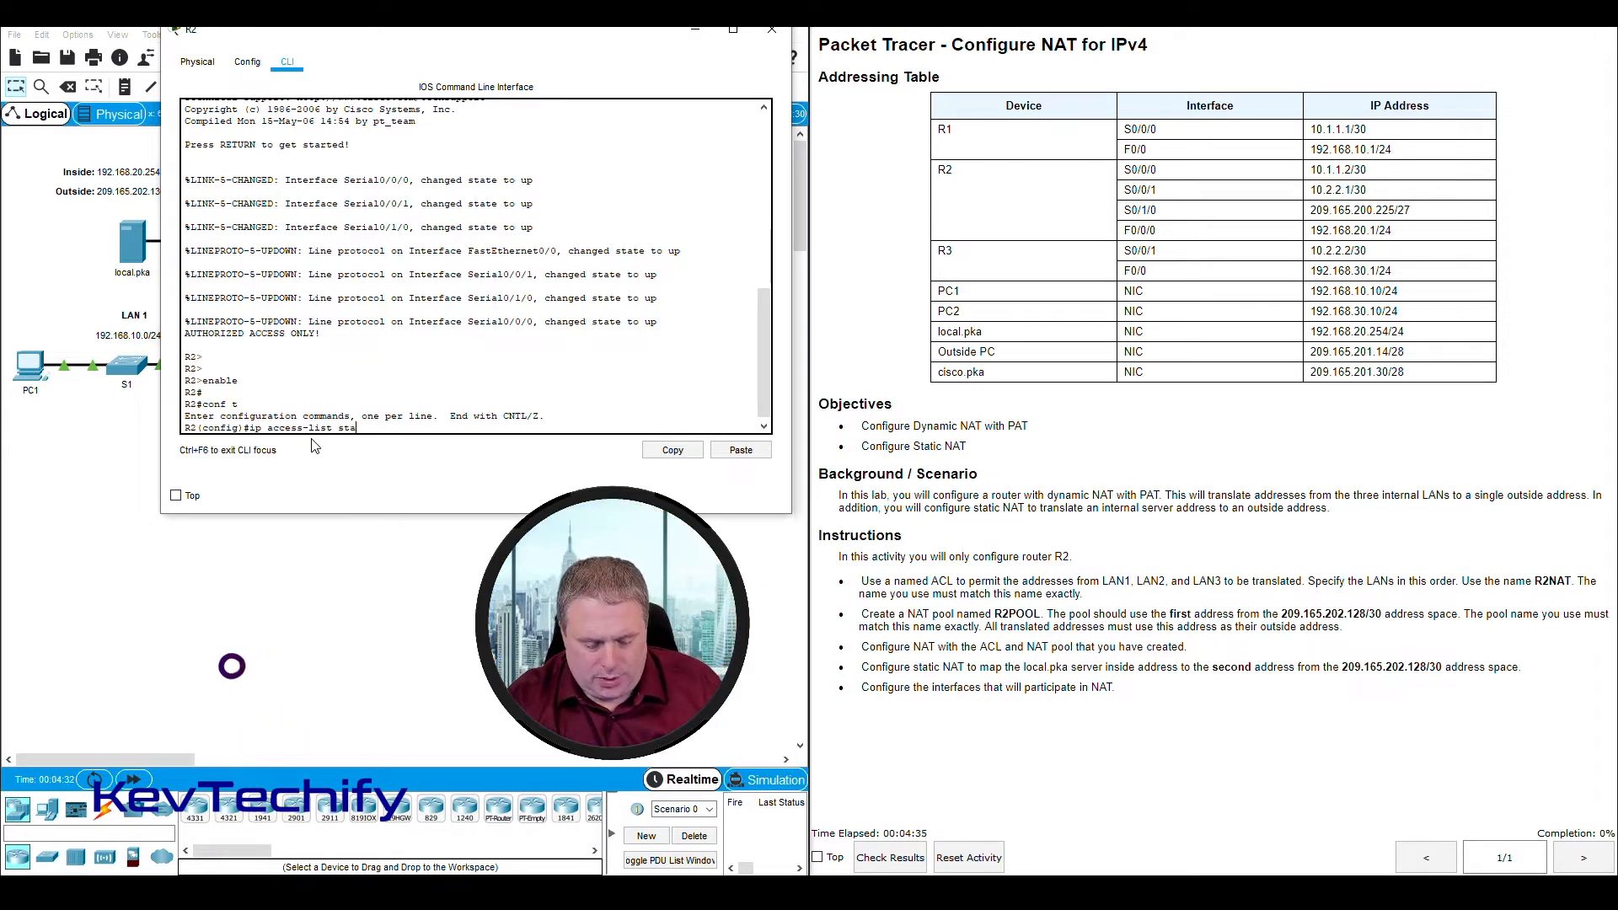
type("ndard R2NAT")
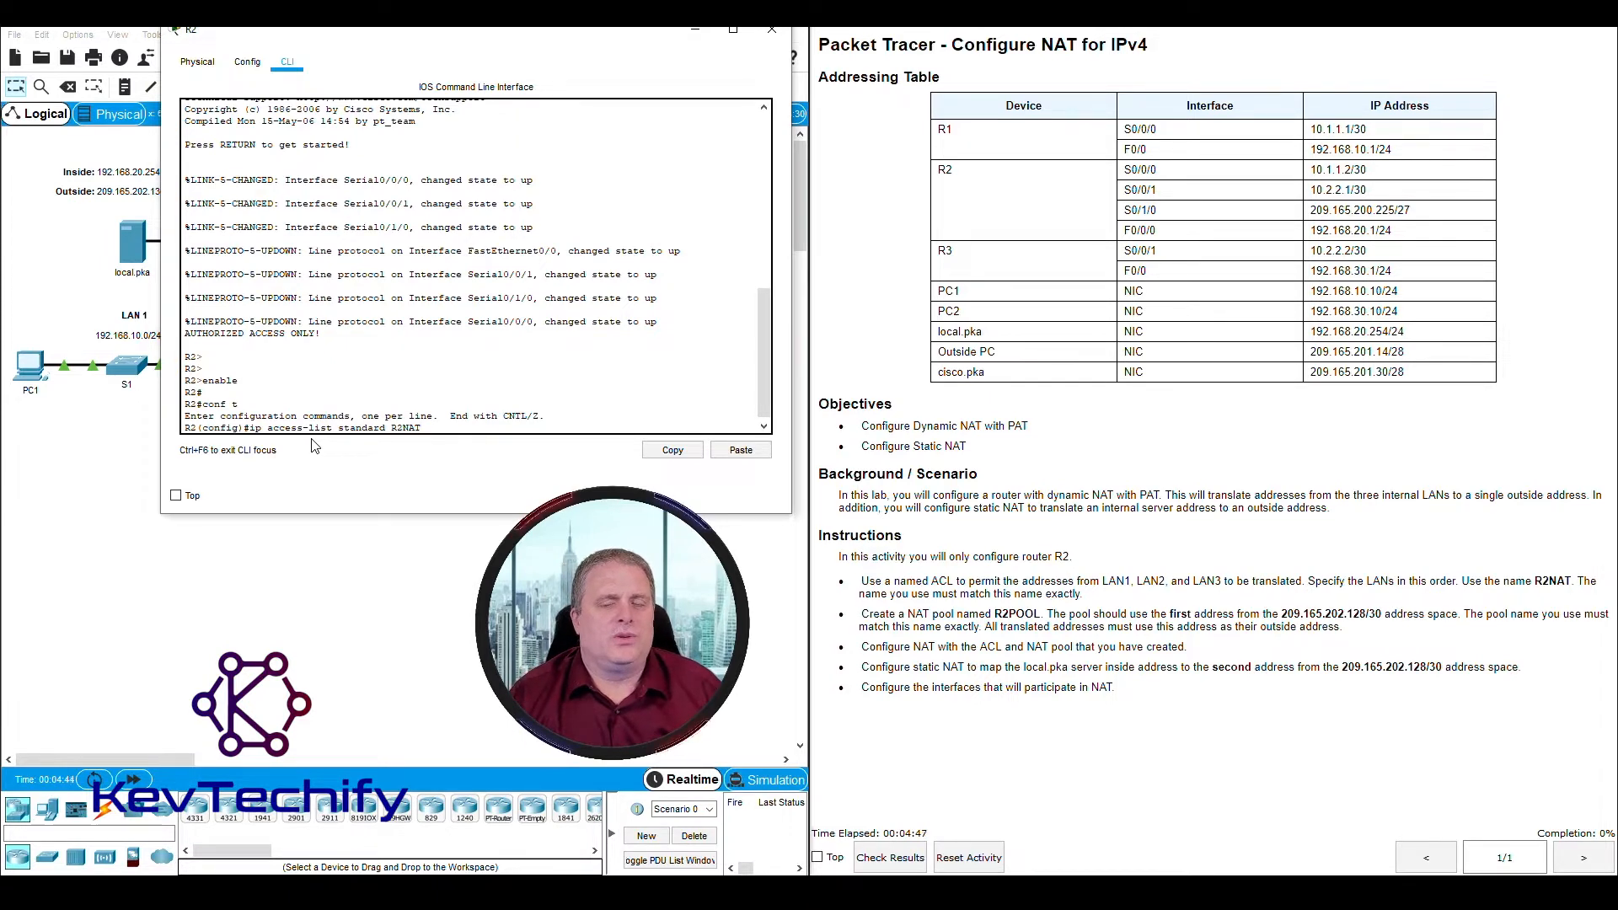
key("Return")
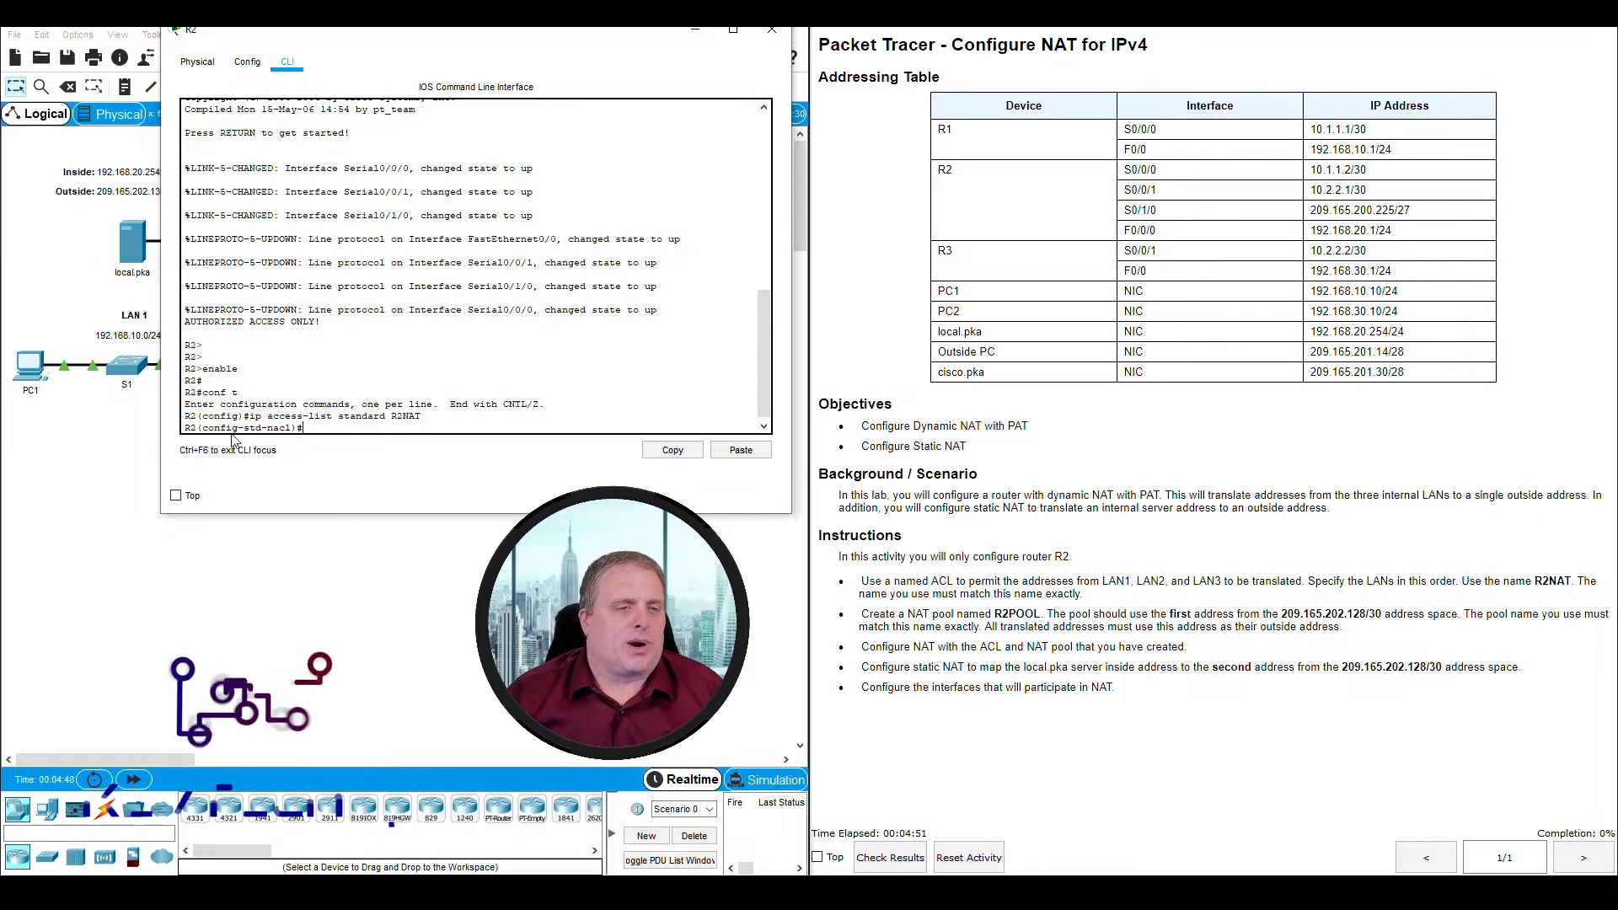
left_click_drag(202, 417, 272, 430)
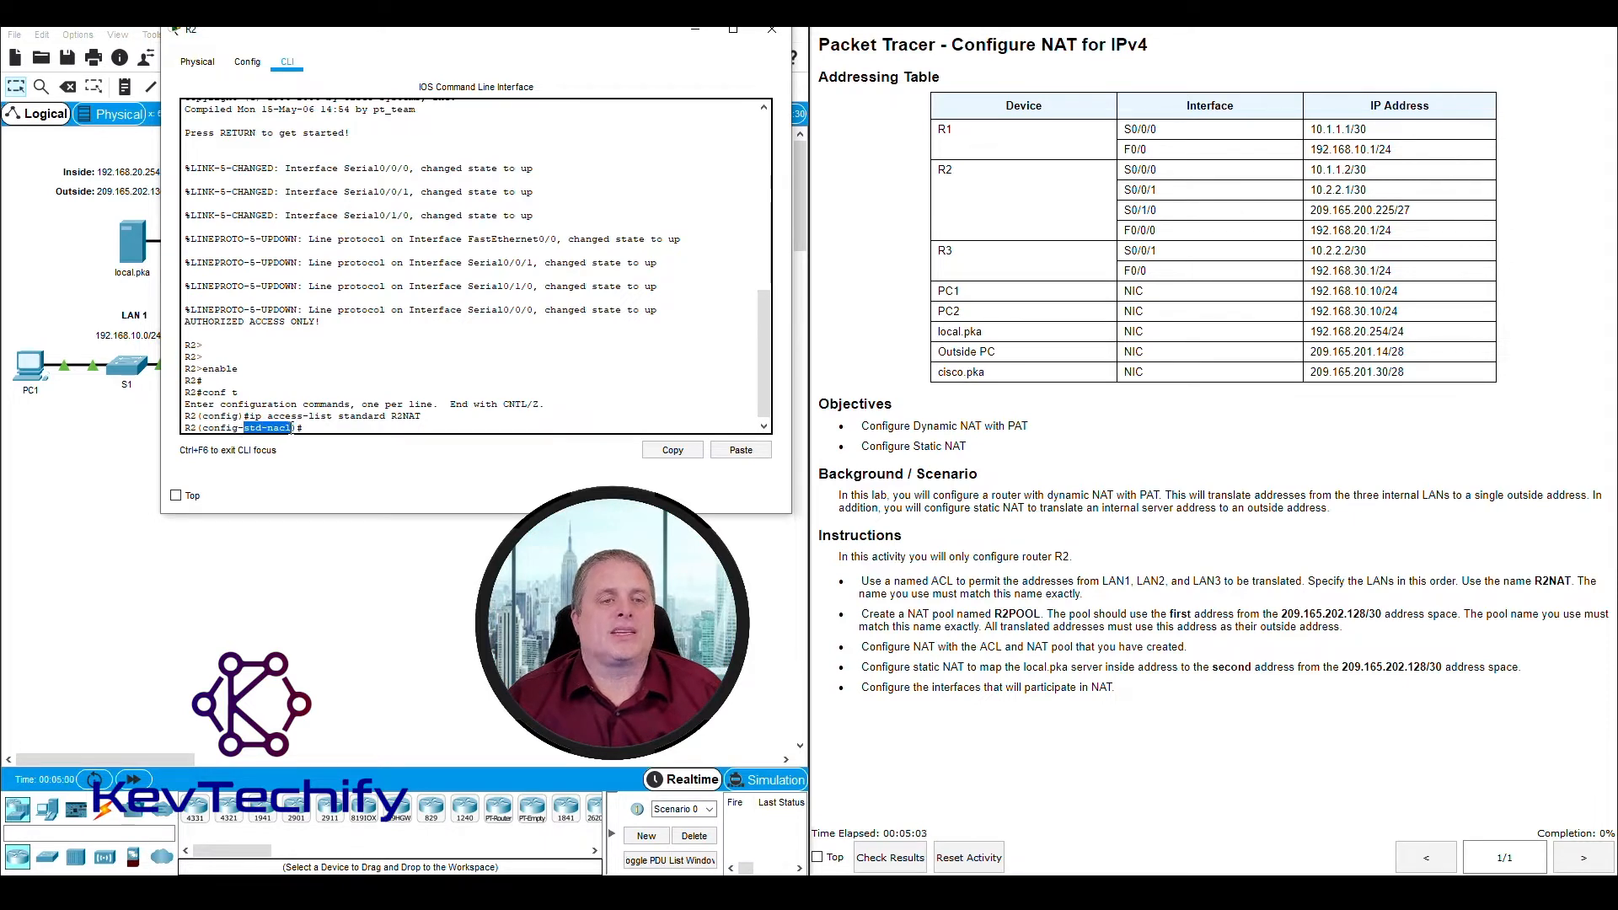
left_click(352, 424)
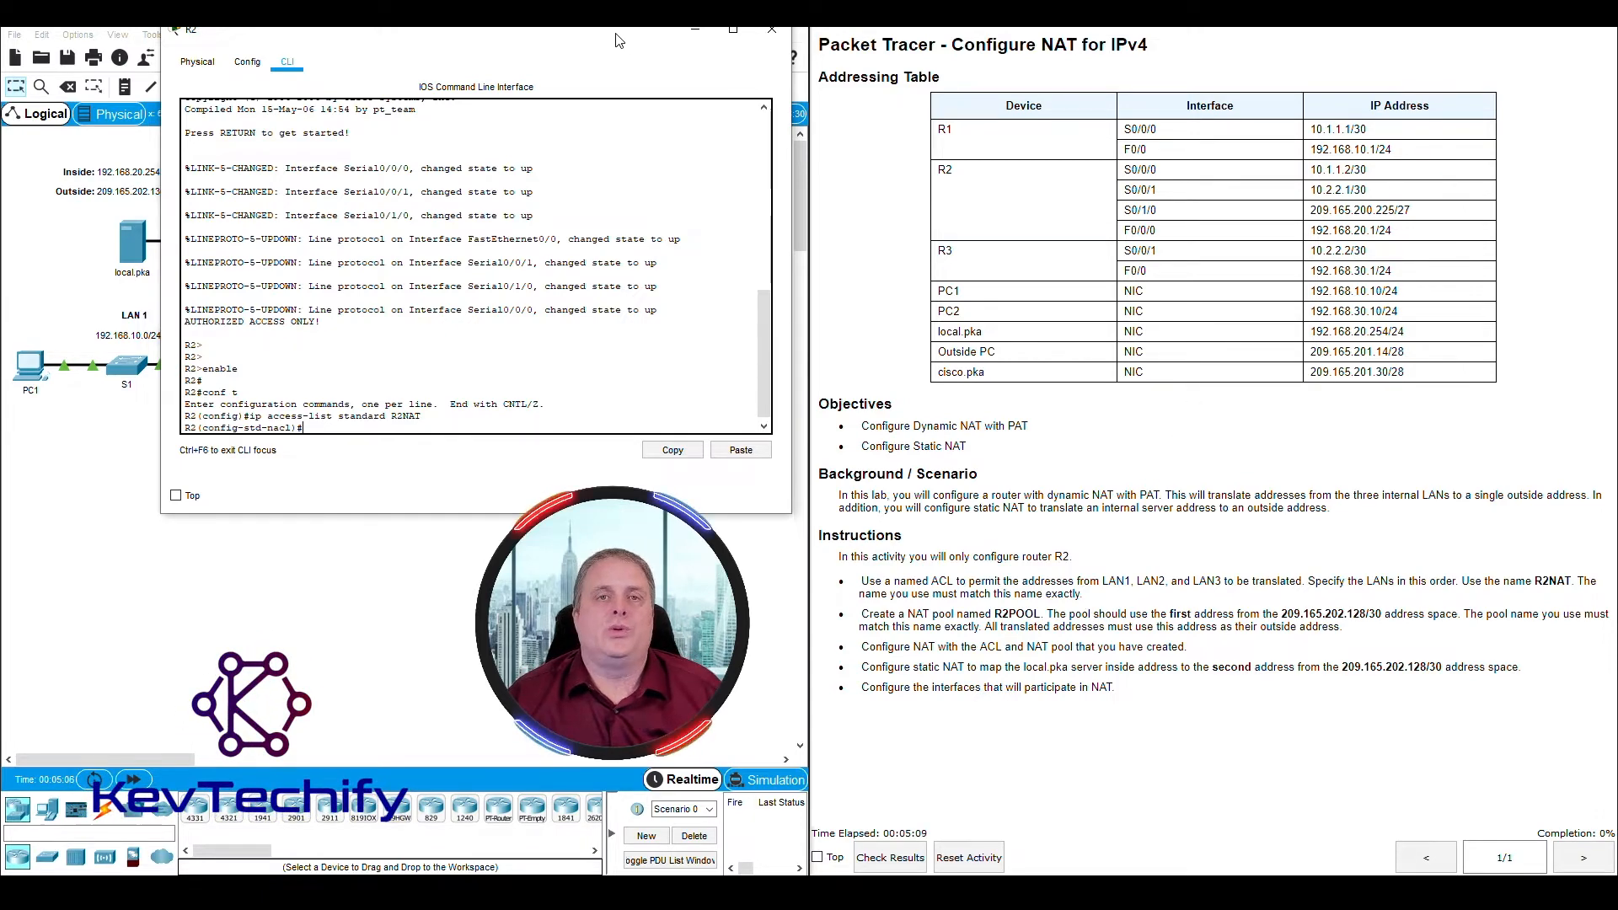
Move R2's window clear of the topology and permit LAN 1 in the R2NAT list with permit 192.168.10.0 0.0.0.255
left_click_drag(619, 40, 1224, 36)
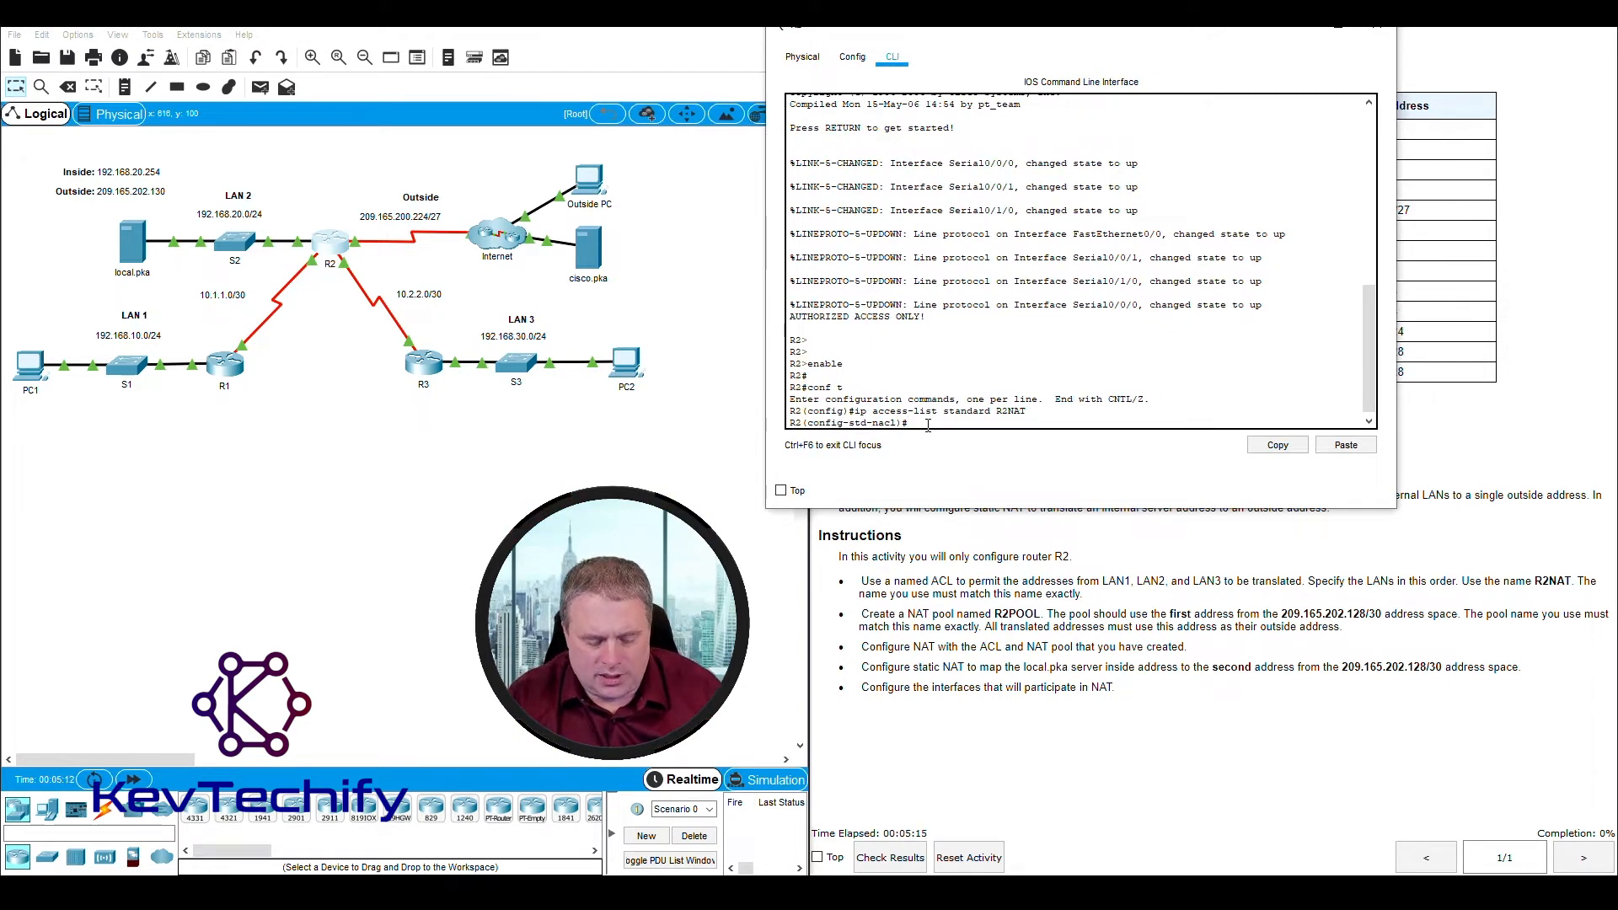
type("permit")
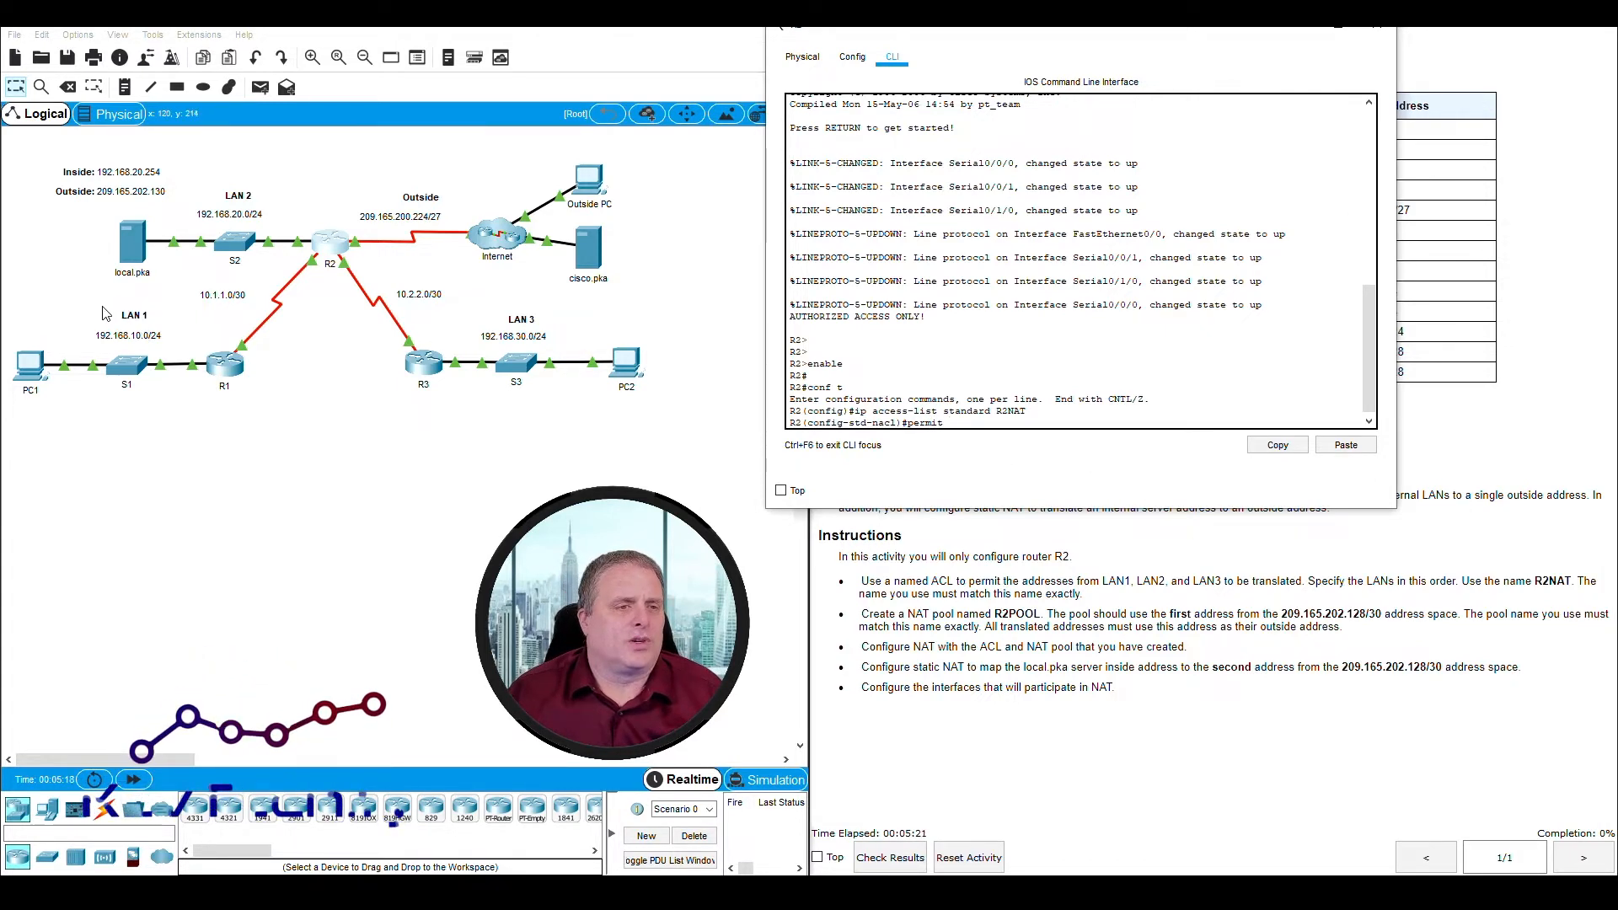
left_click(143, 337)
left_click_drag(178, 346, 177, 346)
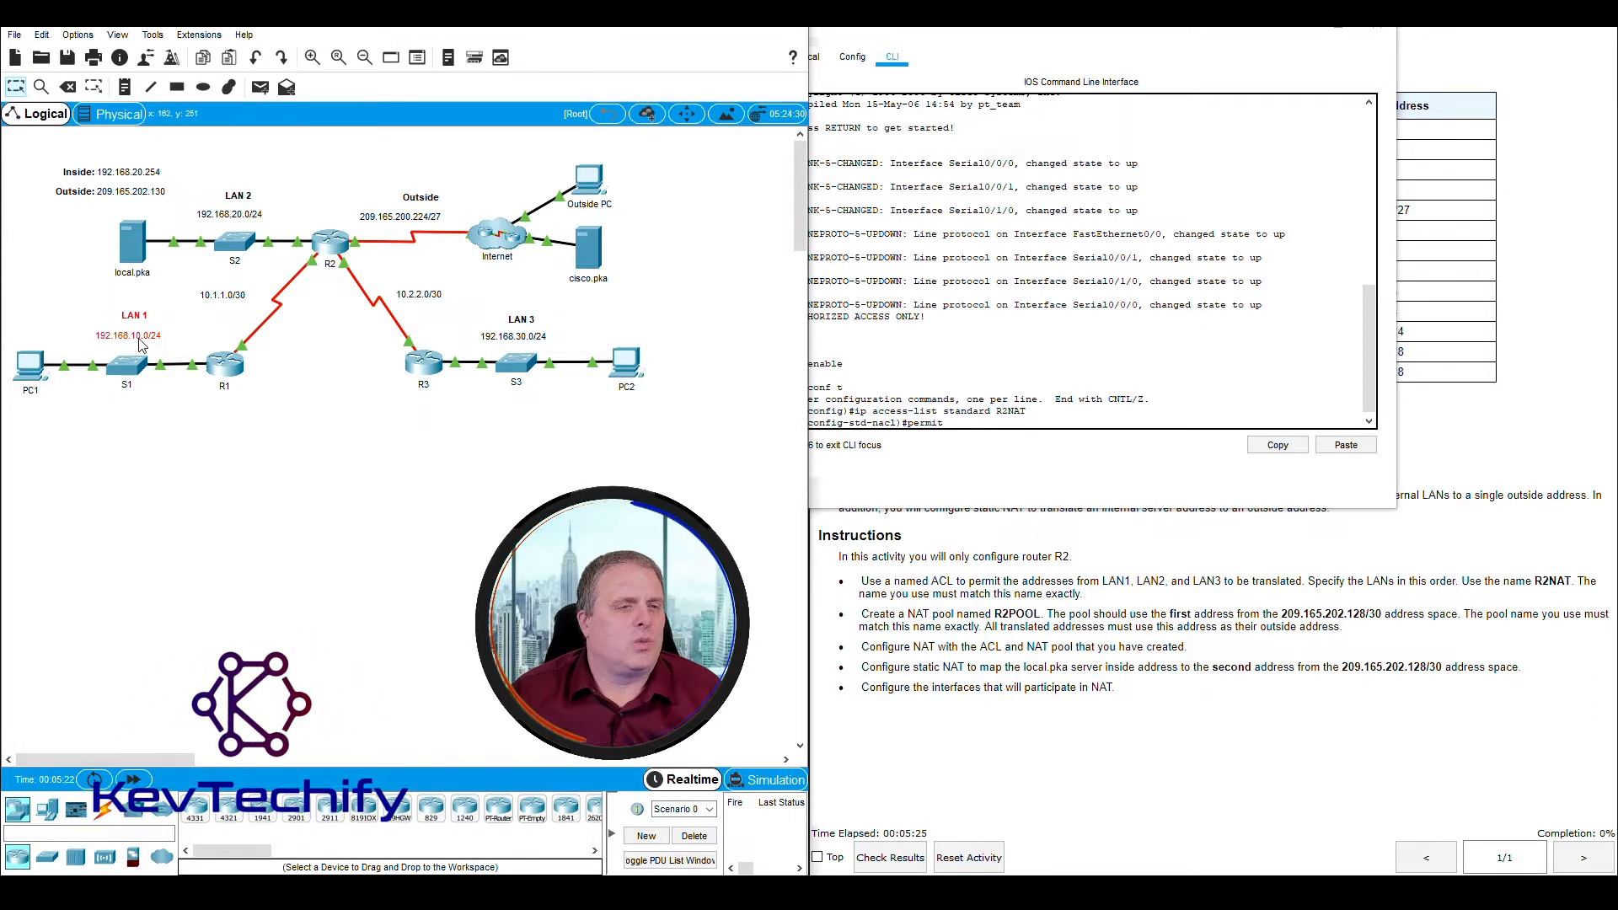
left_click_drag(1041, 34, 1089, 34)
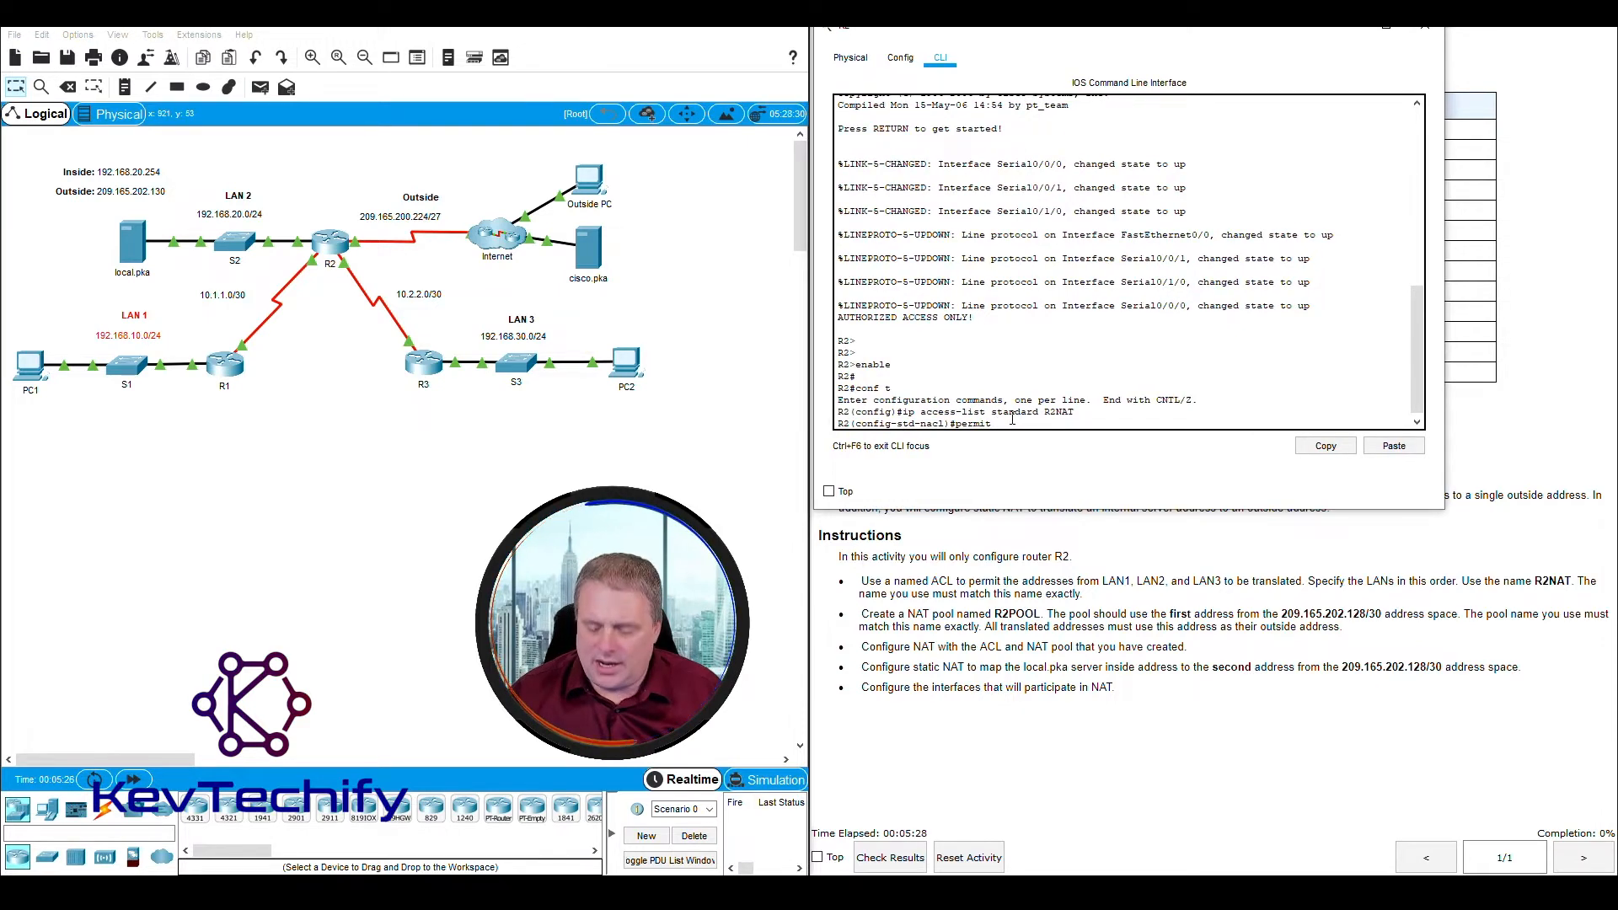
type("192.168")
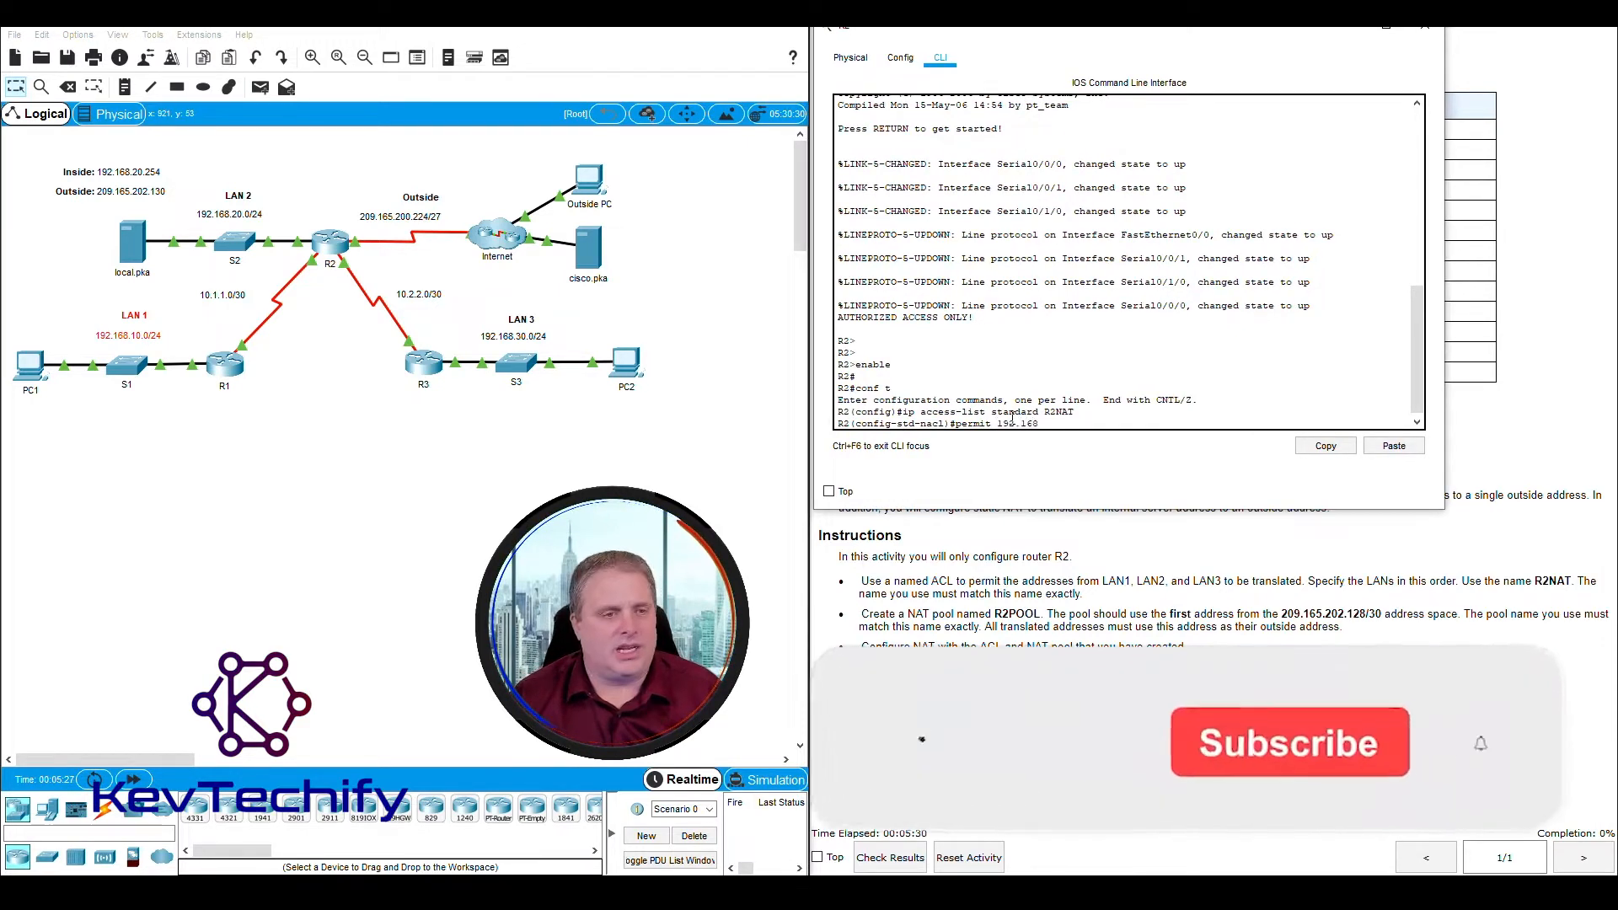
type(".10.0")
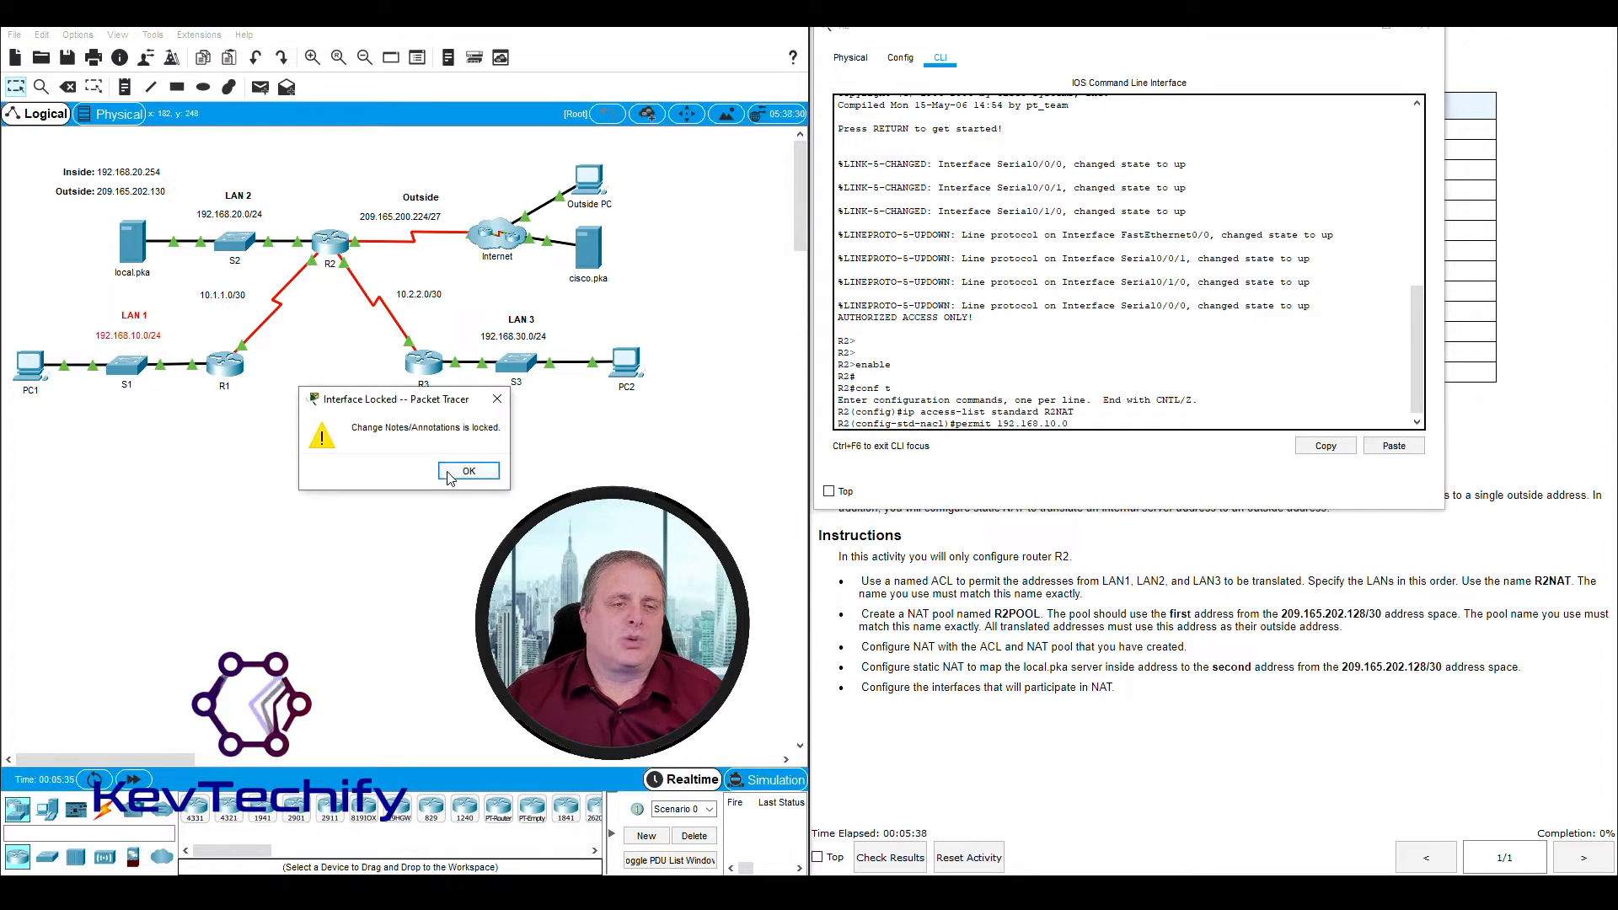
mouse_move(174, 342)
left_mouse_down()
mouse_move(93, 322)
mouse_move(396, 305)
mouse_move(203, 332)
left_mouse_up()
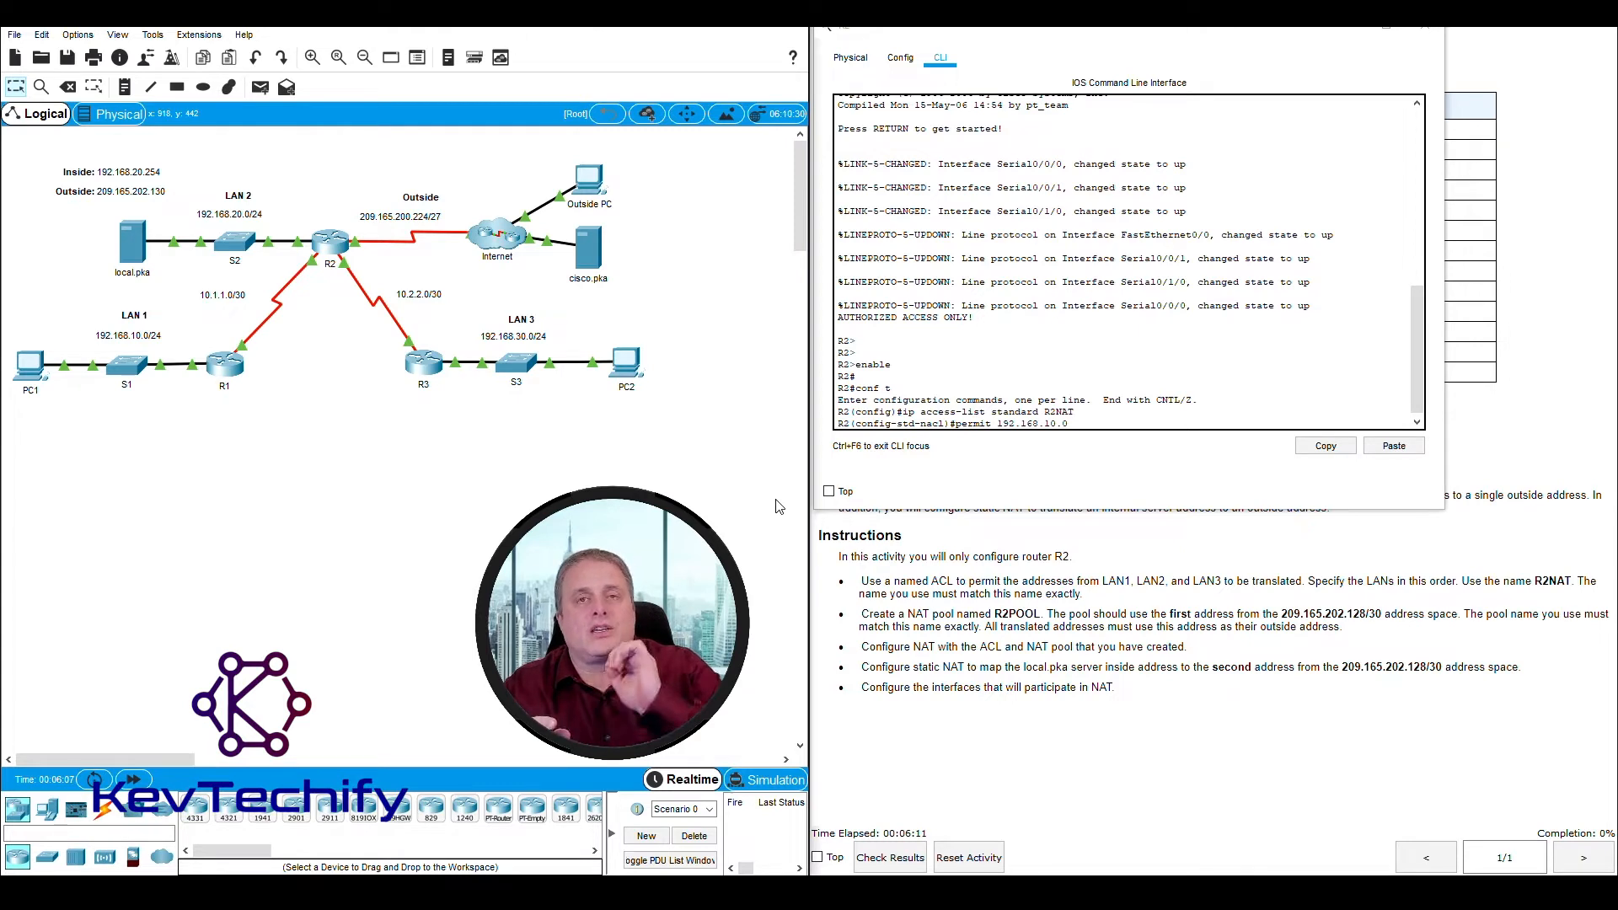
left_click(1112, 425)
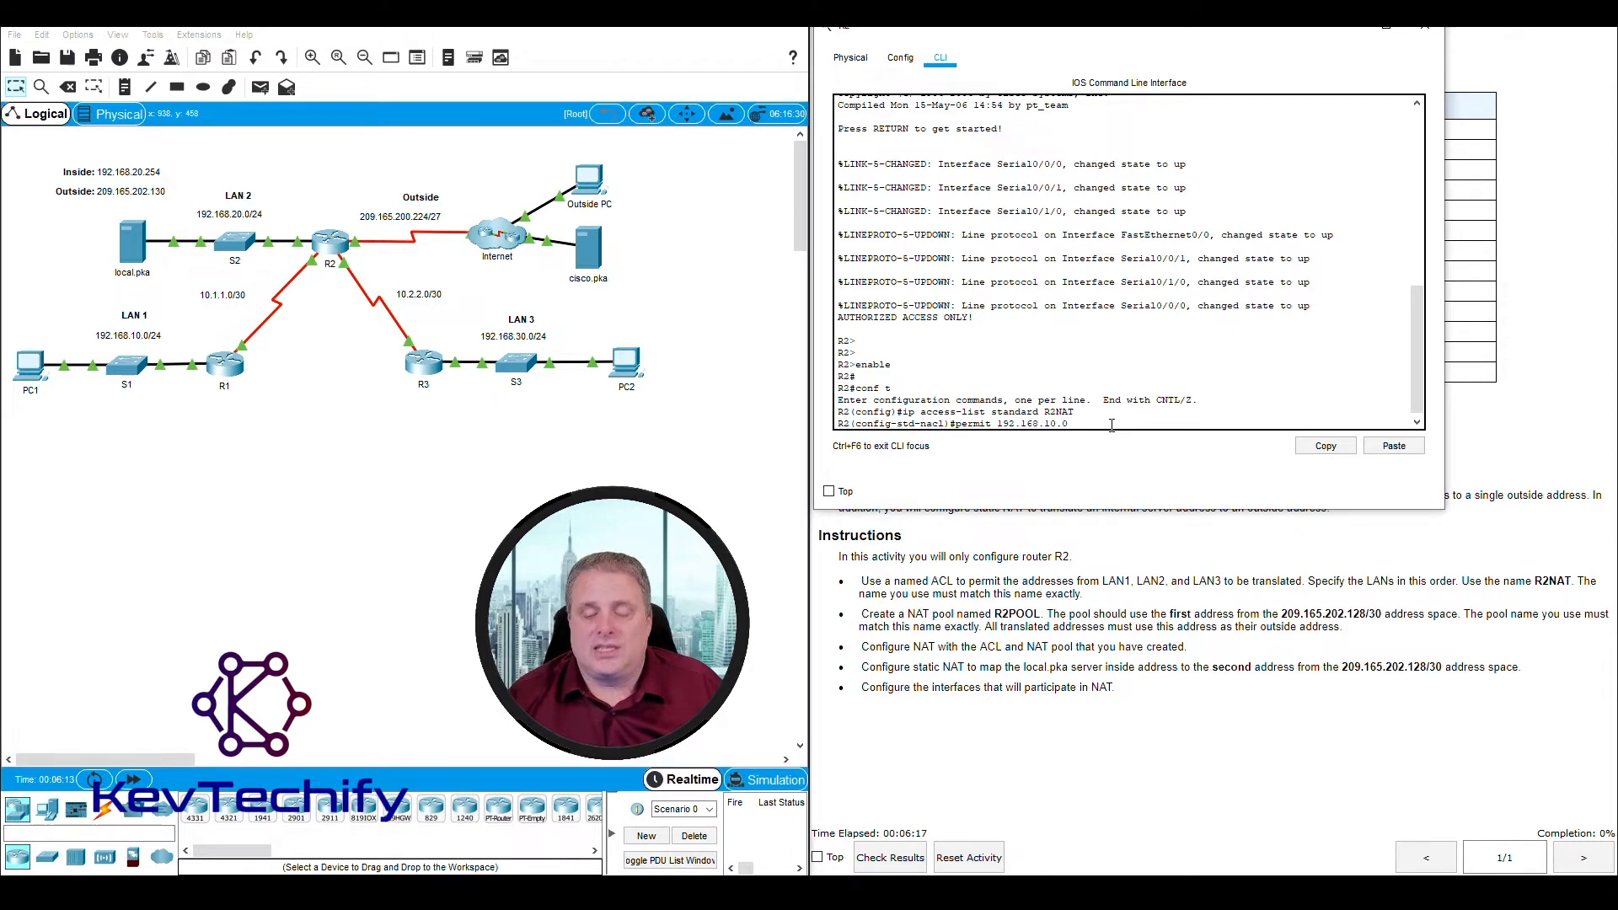
type("0.0.")
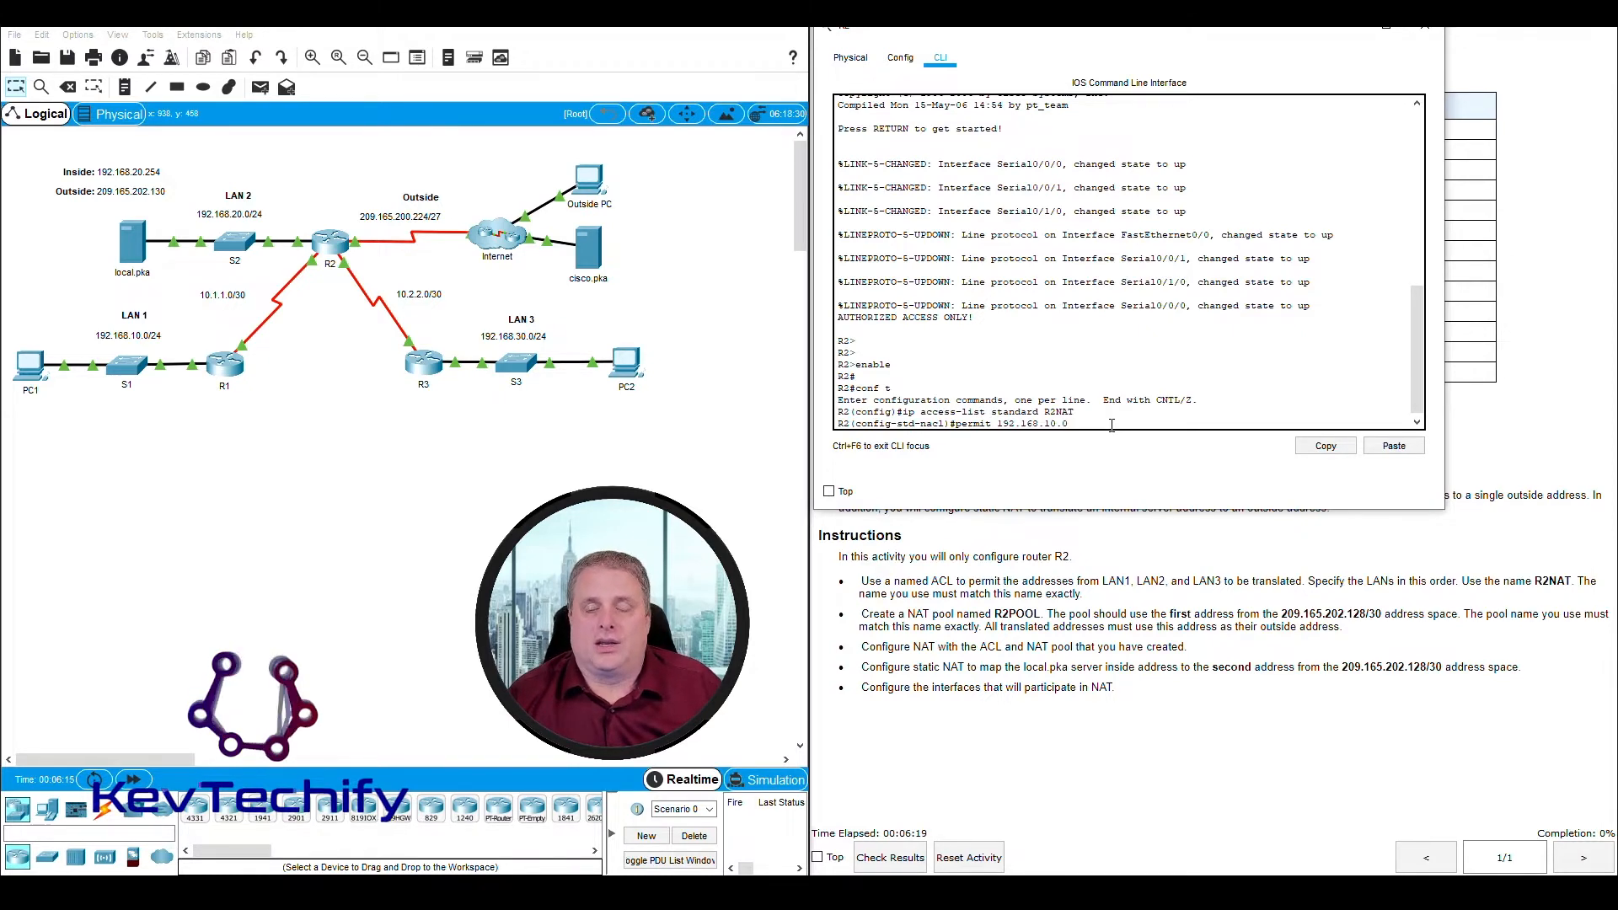
type("0.255")
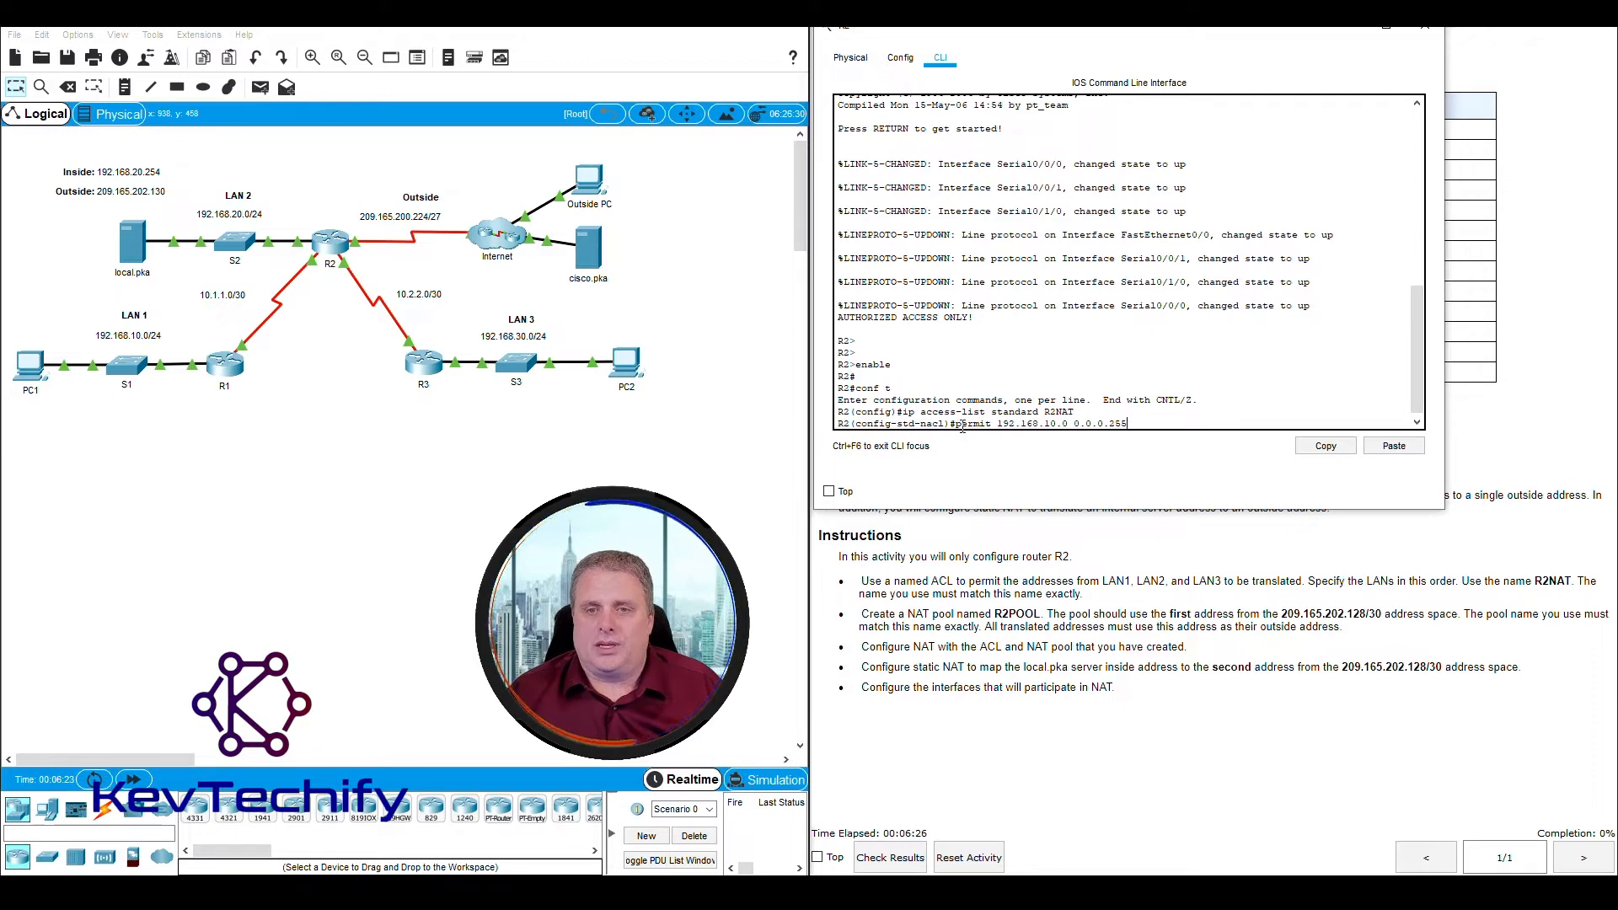
left_click_drag(998, 422, 1141, 426)
left_click(1140, 427)
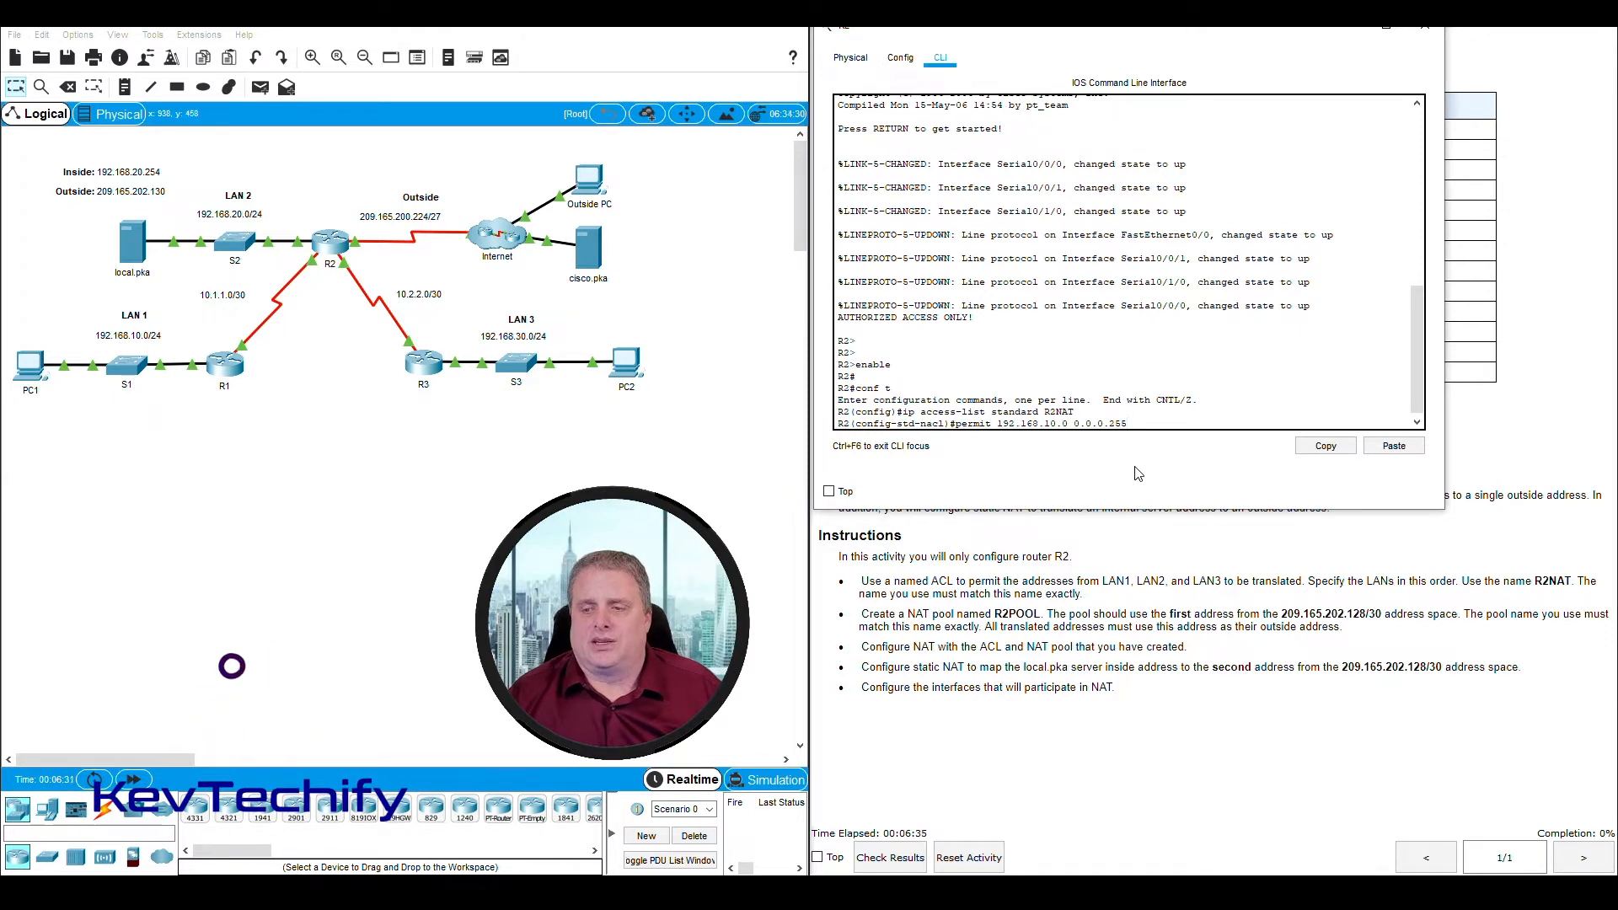
key("Return")
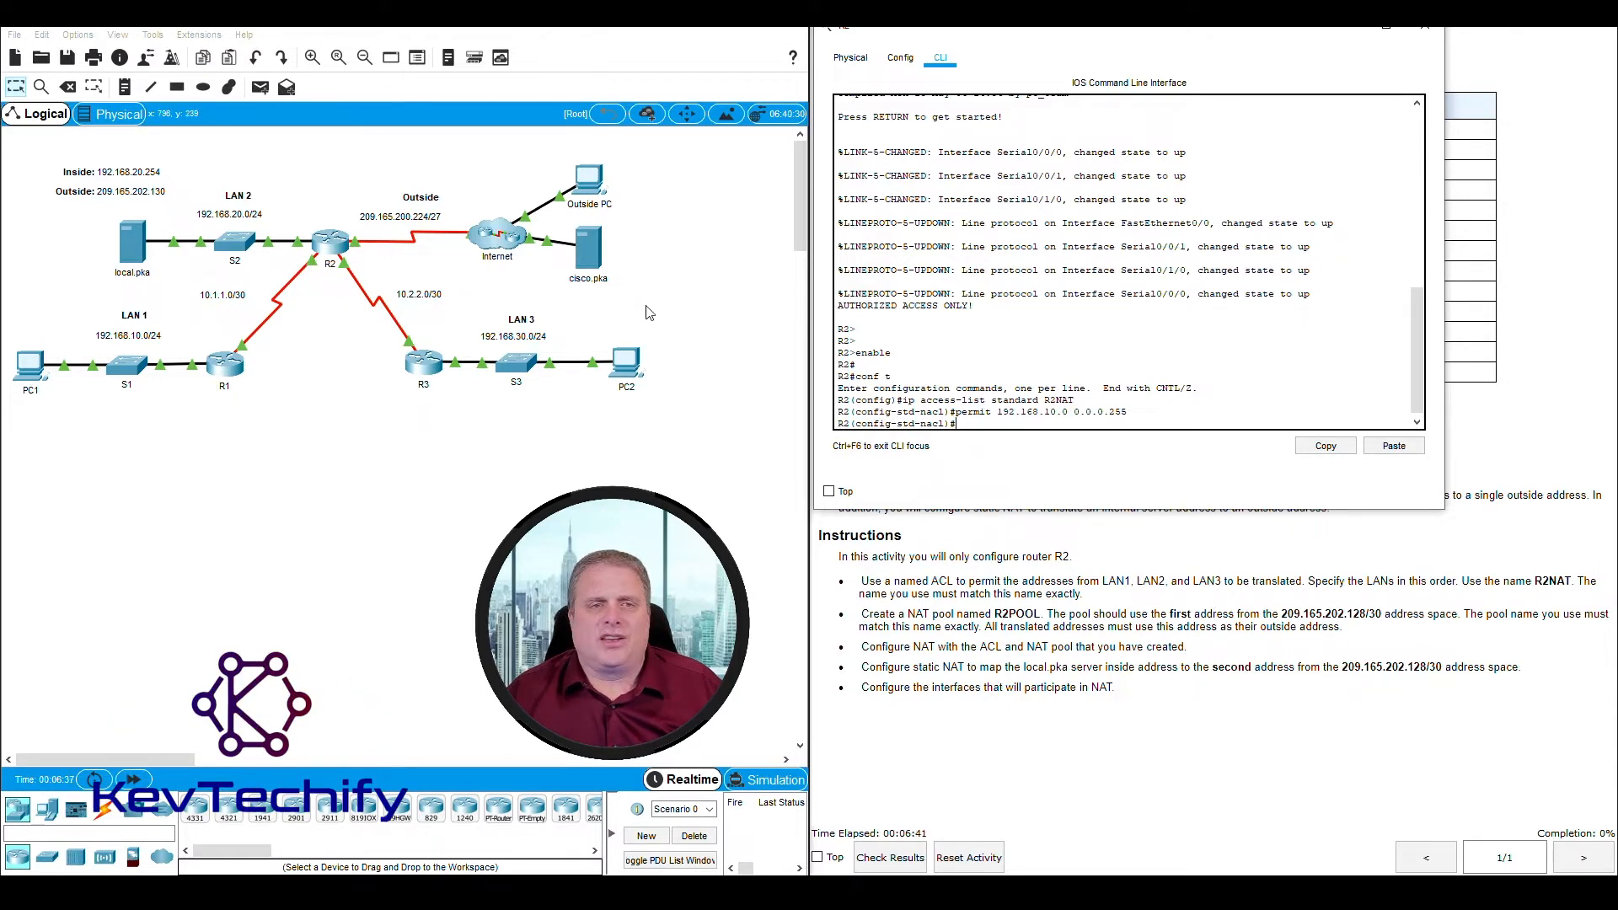
Permit the LAN 2 network in the R2NAT access list with permit 192.168.20.0 0.0.0.255
left_click_drag(192, 187, 281, 222)
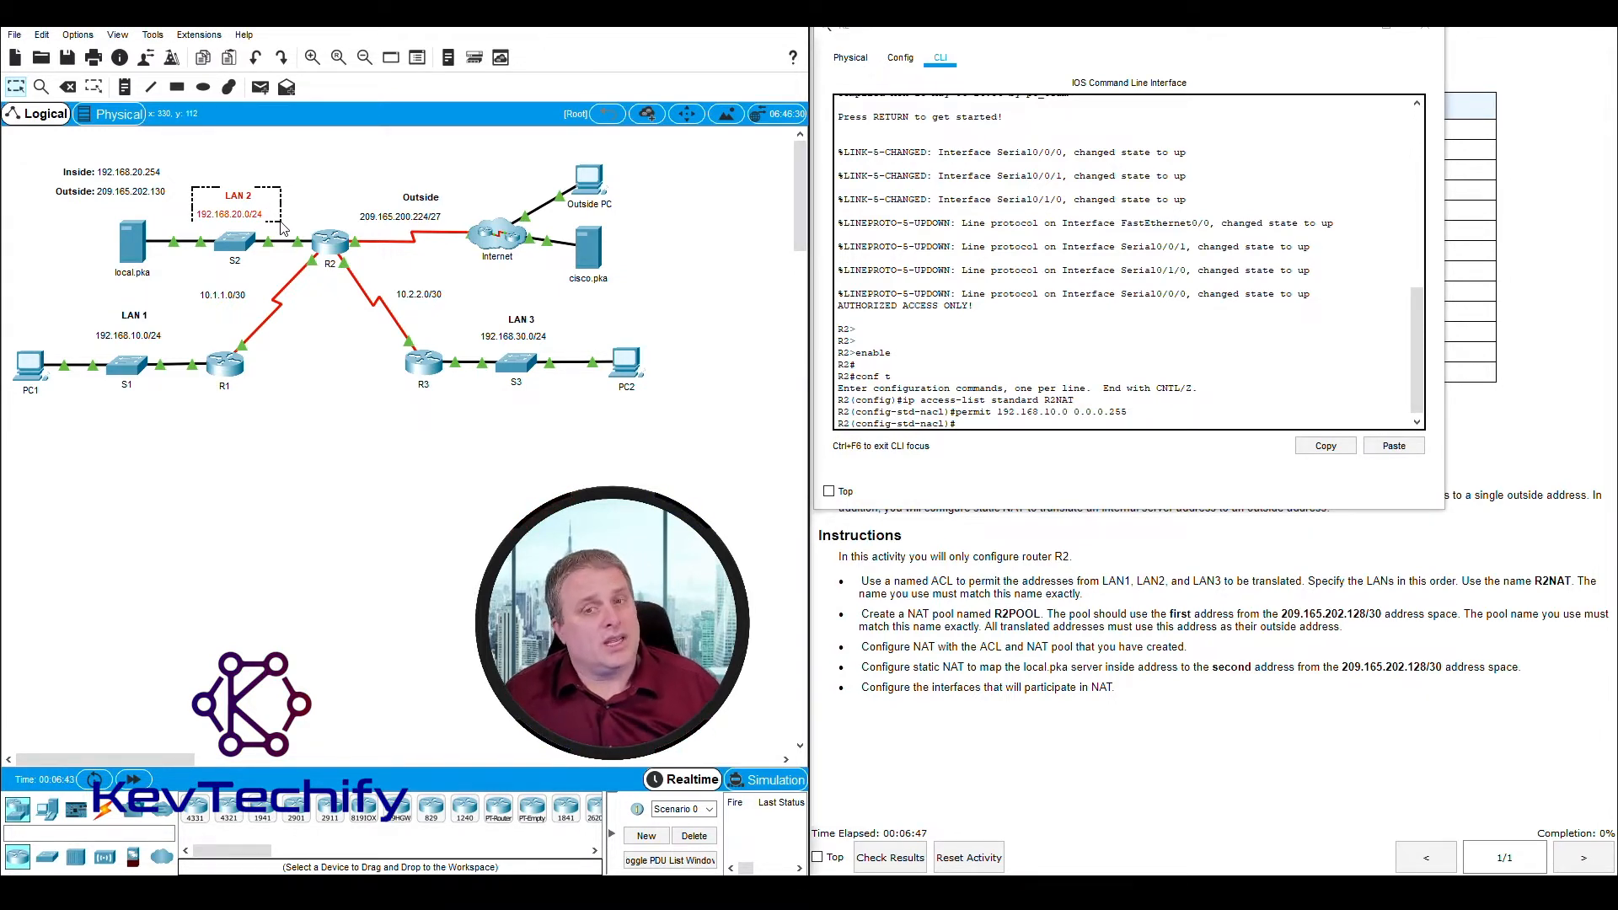
left_click_drag(282, 228, 282, 229)
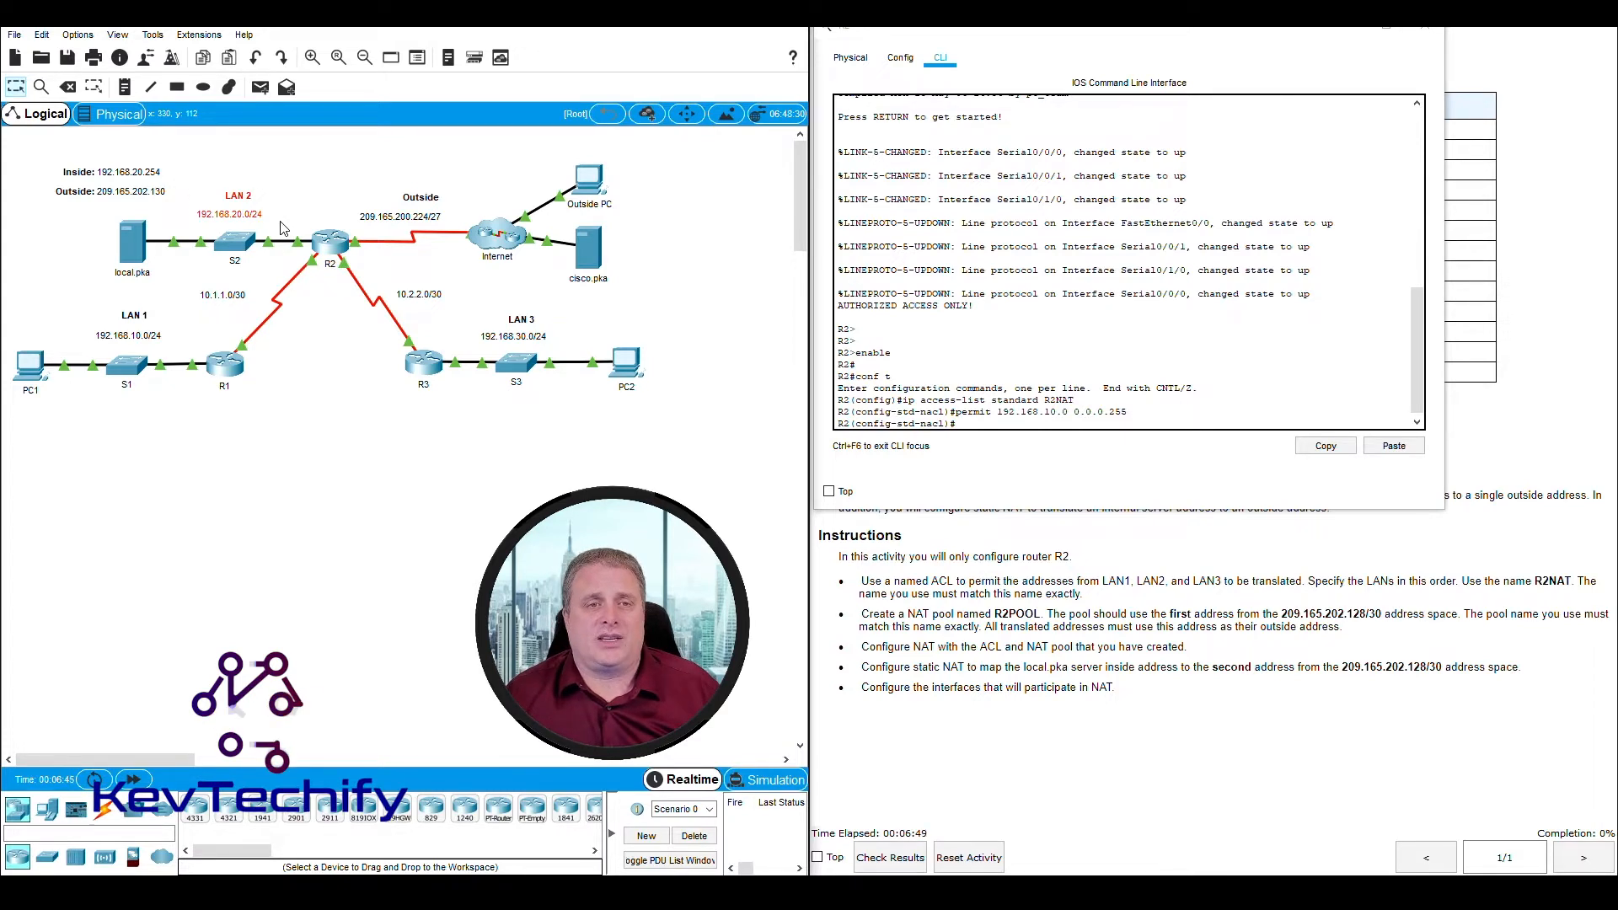
left_click(971, 424)
type("permit")
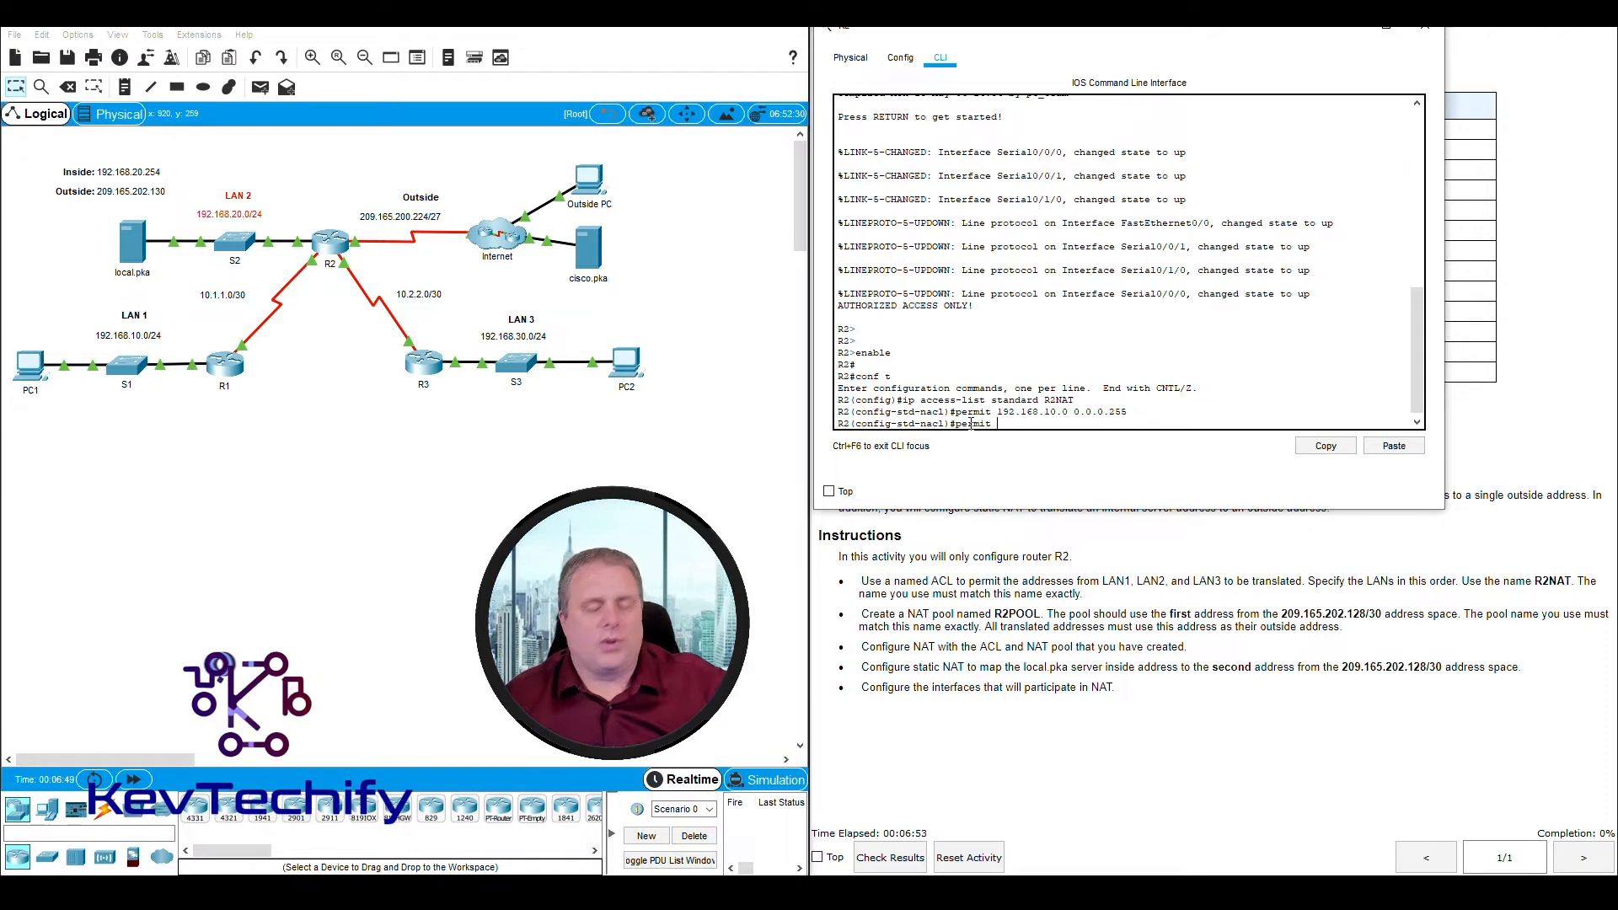
type(" 192.168.20.0 0.0.0.255")
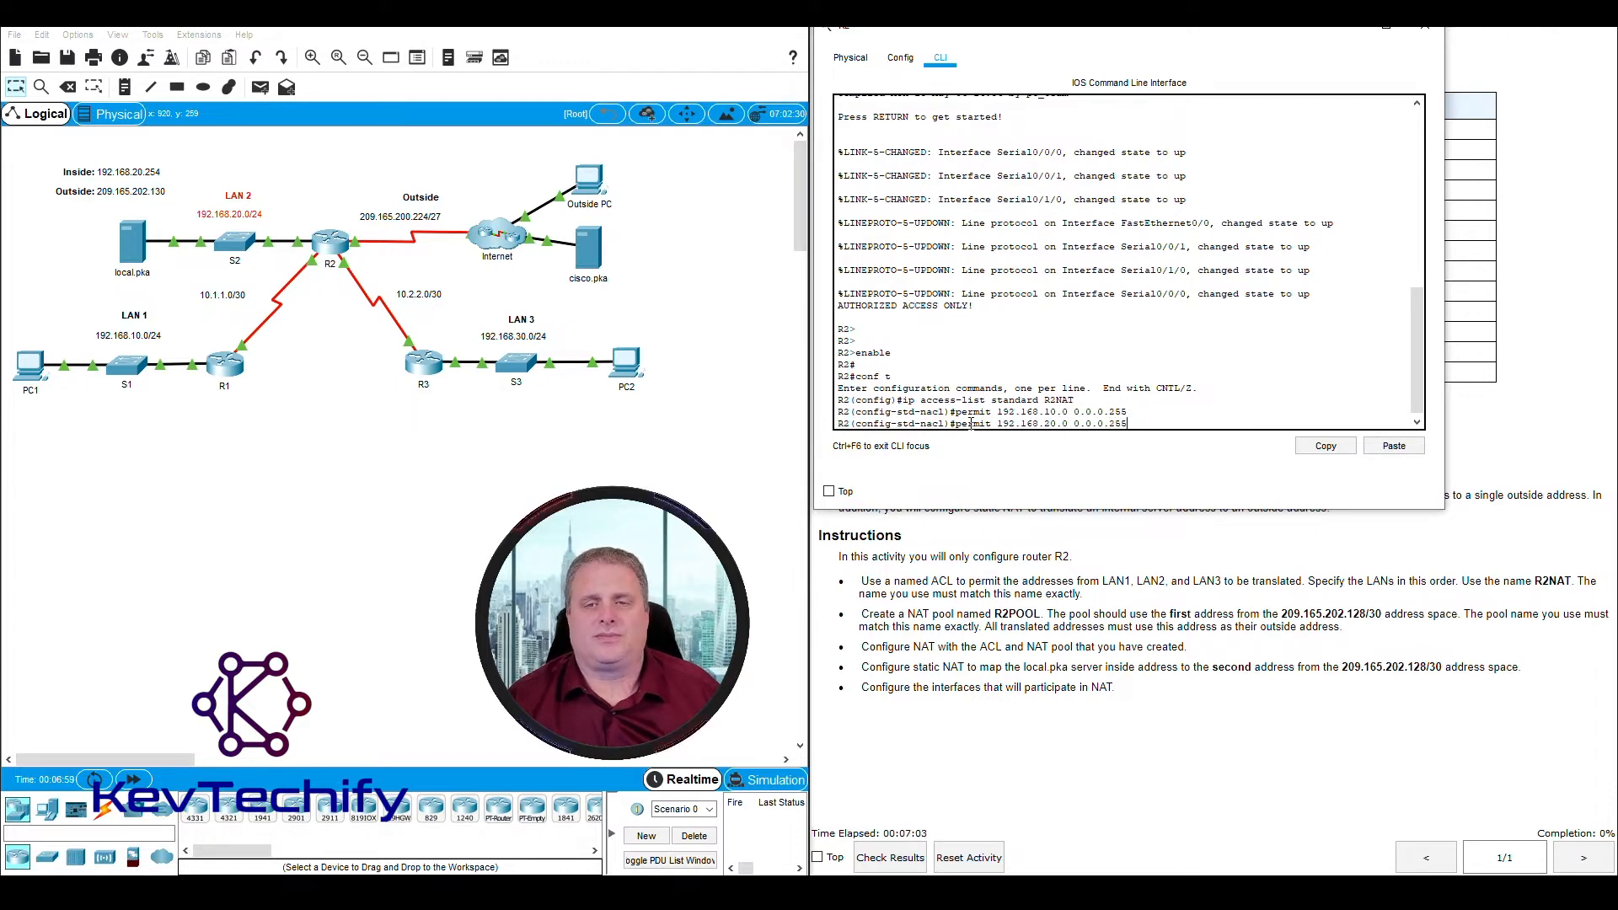
key("Return")
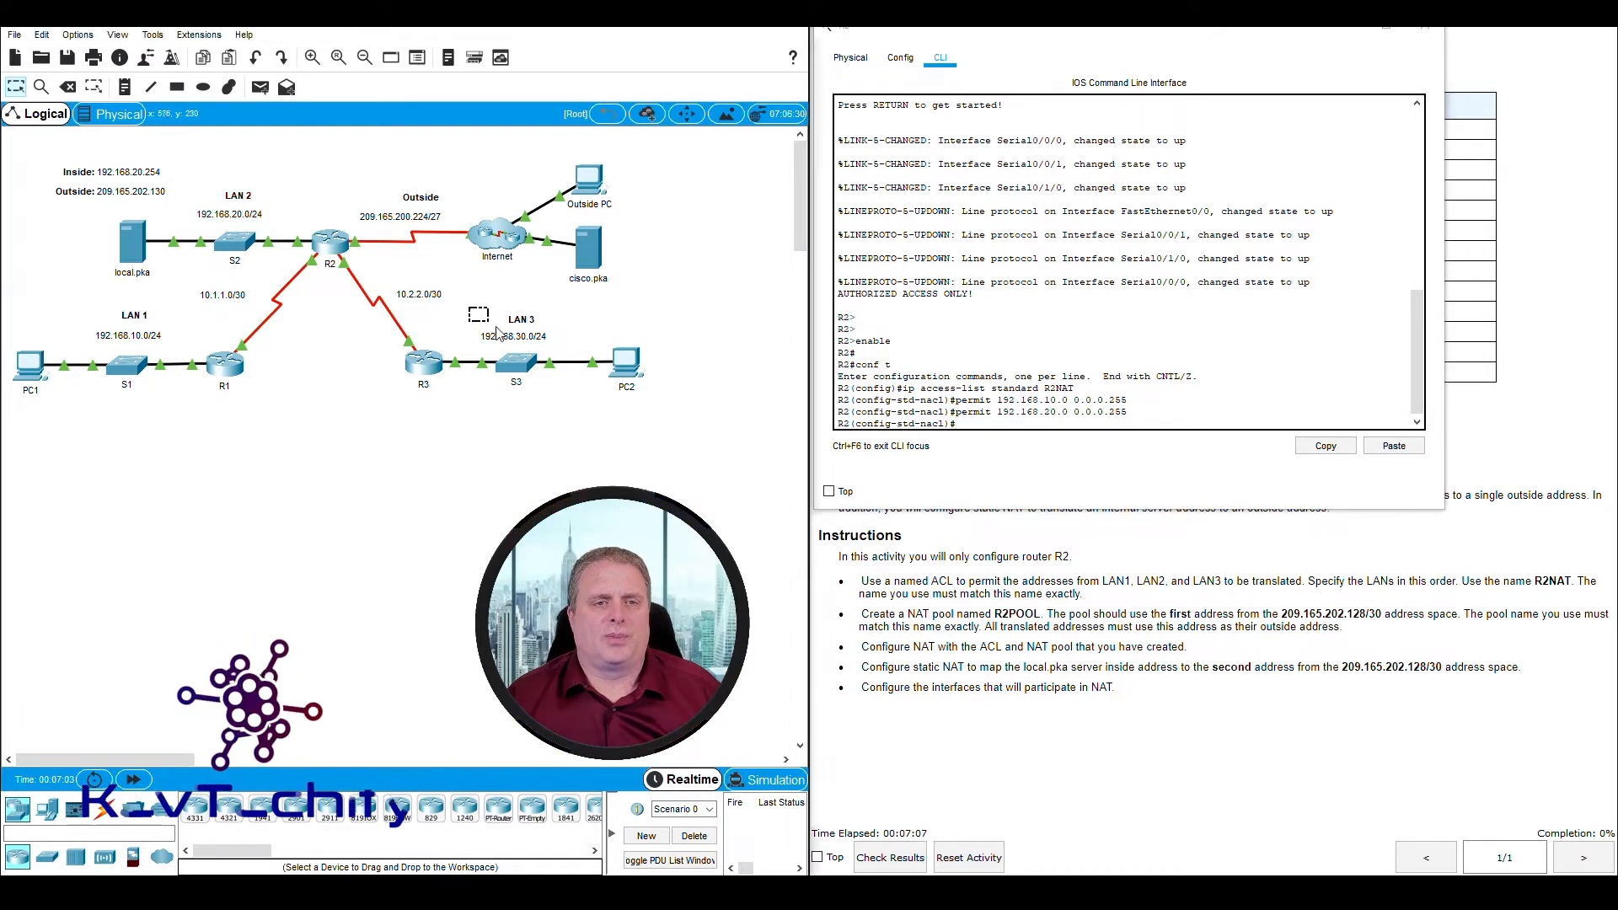
Permit the LAN 3 network with permit 192.168.30.0 0.0.0.255 and return to global configuration mode with exit
left_click(560, 343)
left_click_drag(562, 343, 565, 344)
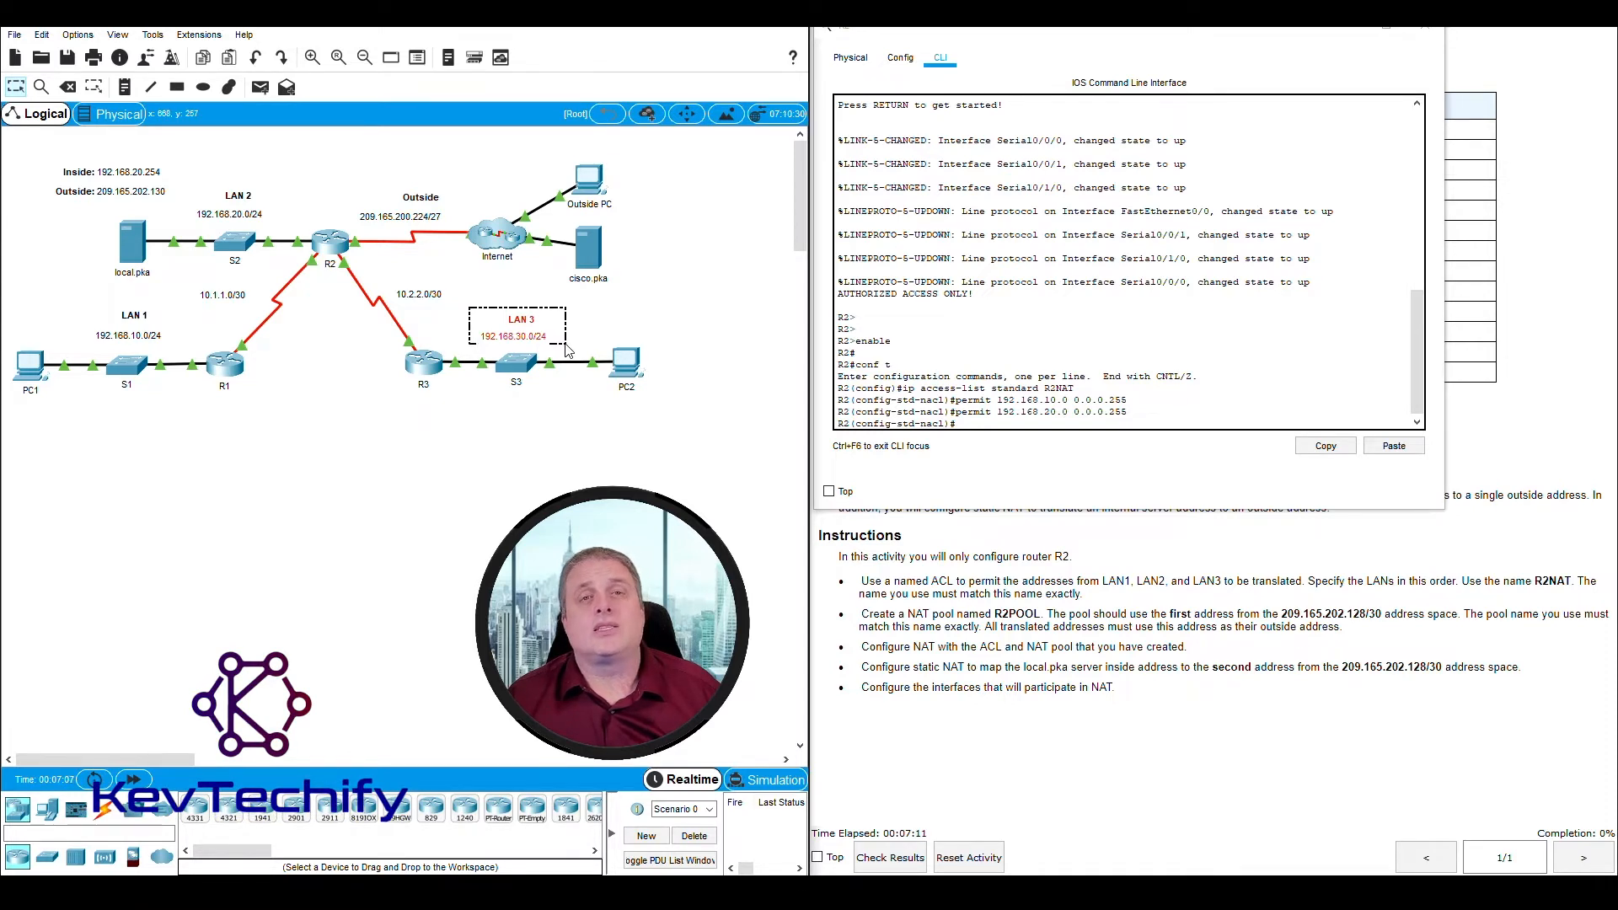
left_click_drag(566, 345, 566, 345)
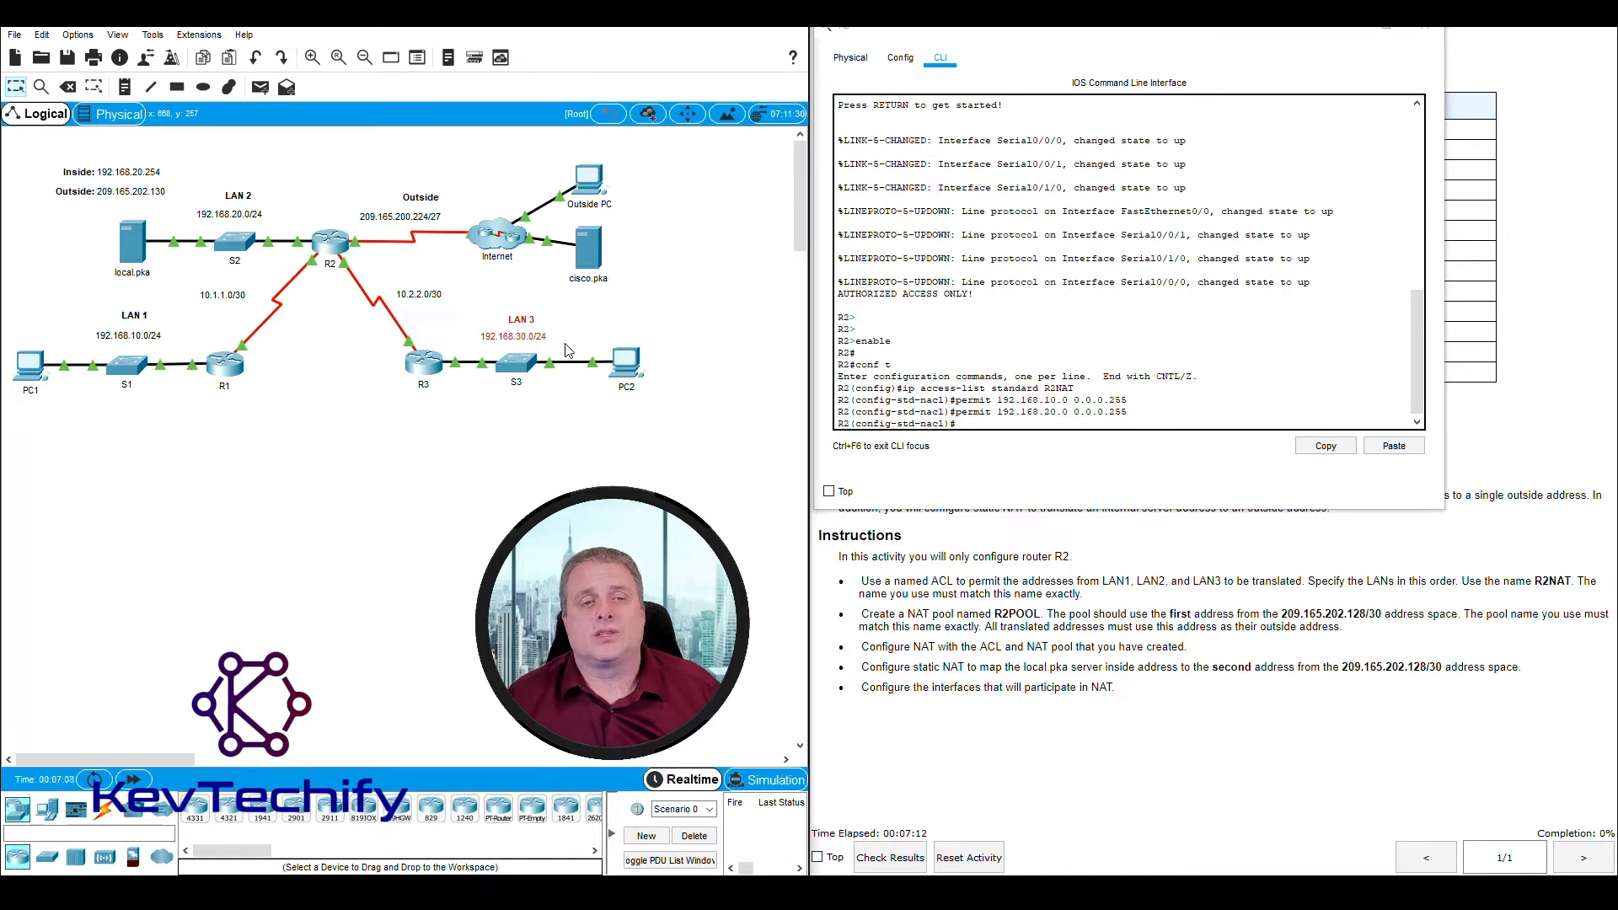
left_click(980, 419)
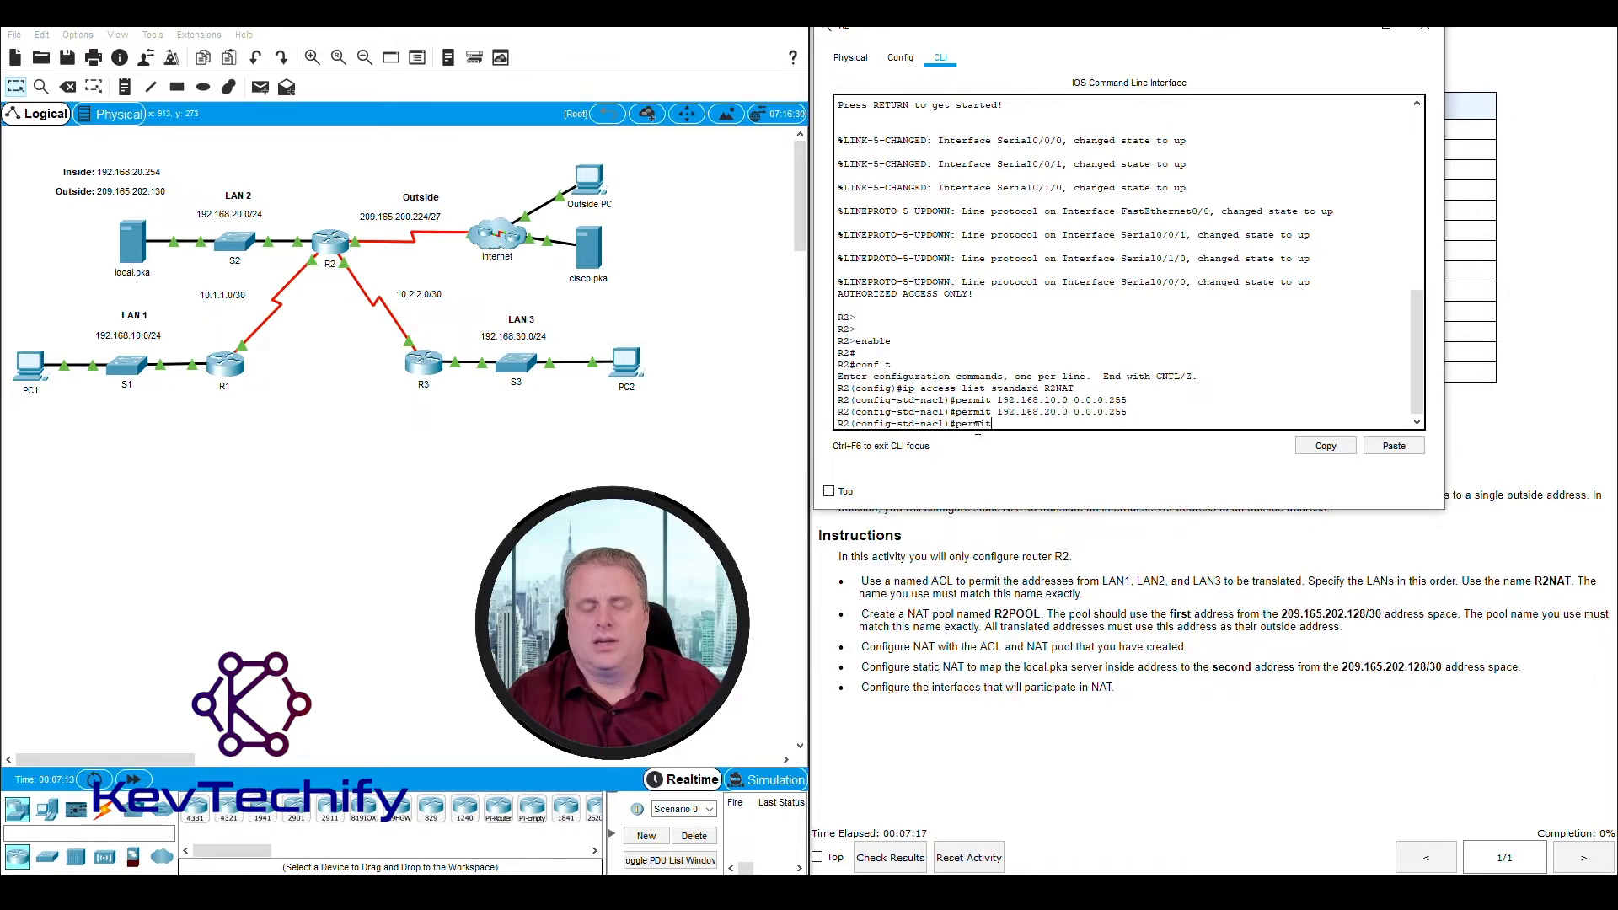
type("permit 192.168.")
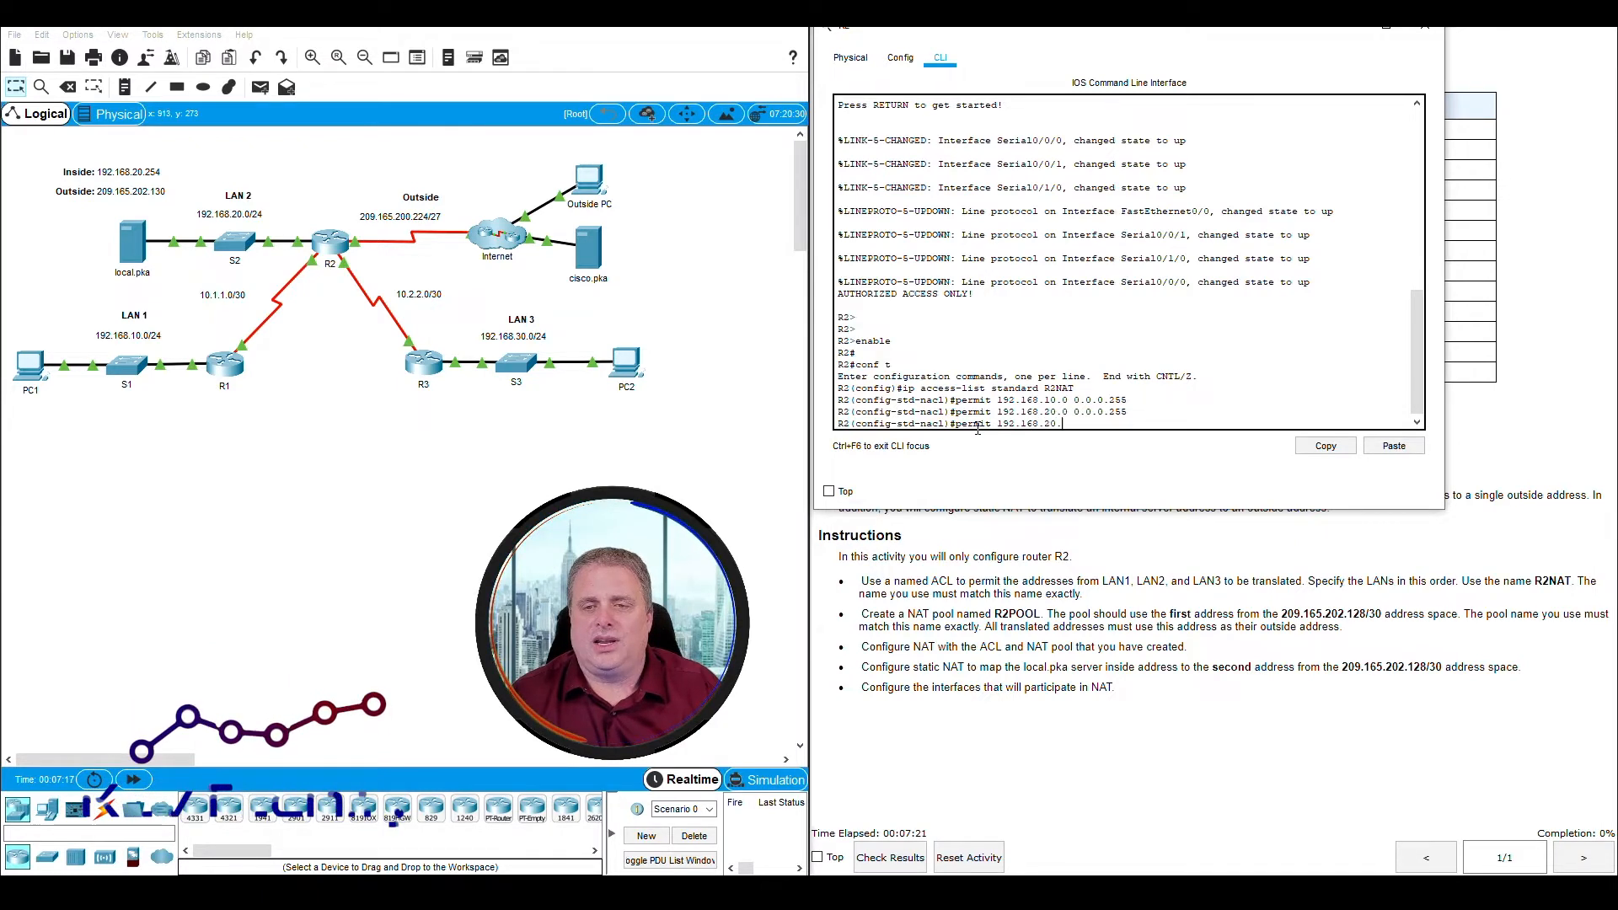
type("30.0 0.0.0.255")
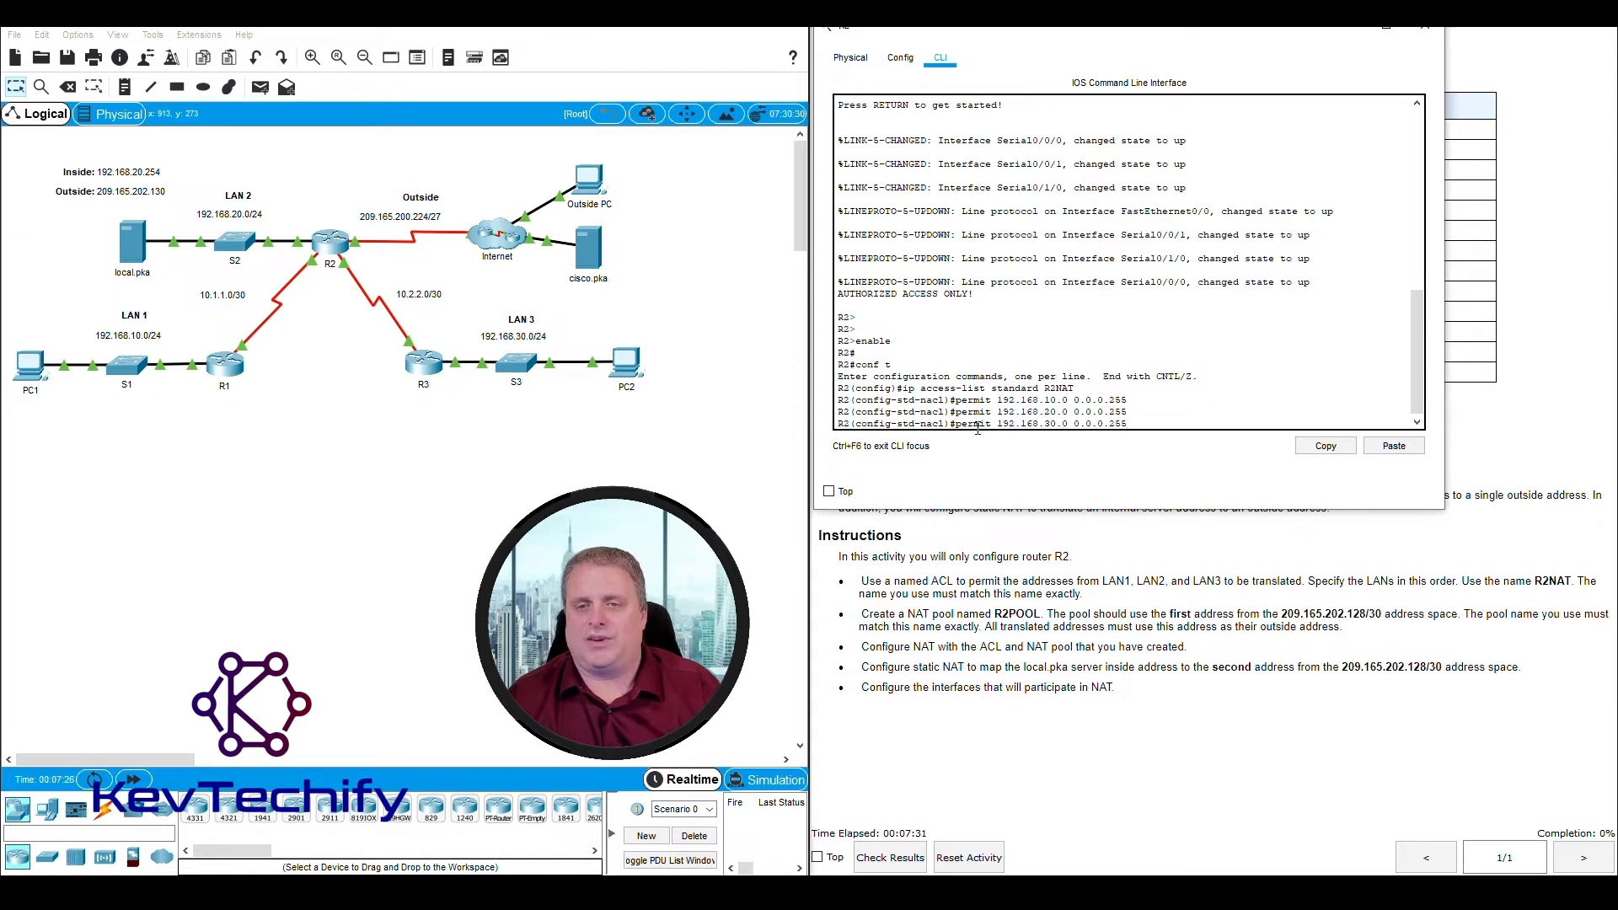
key("Return")
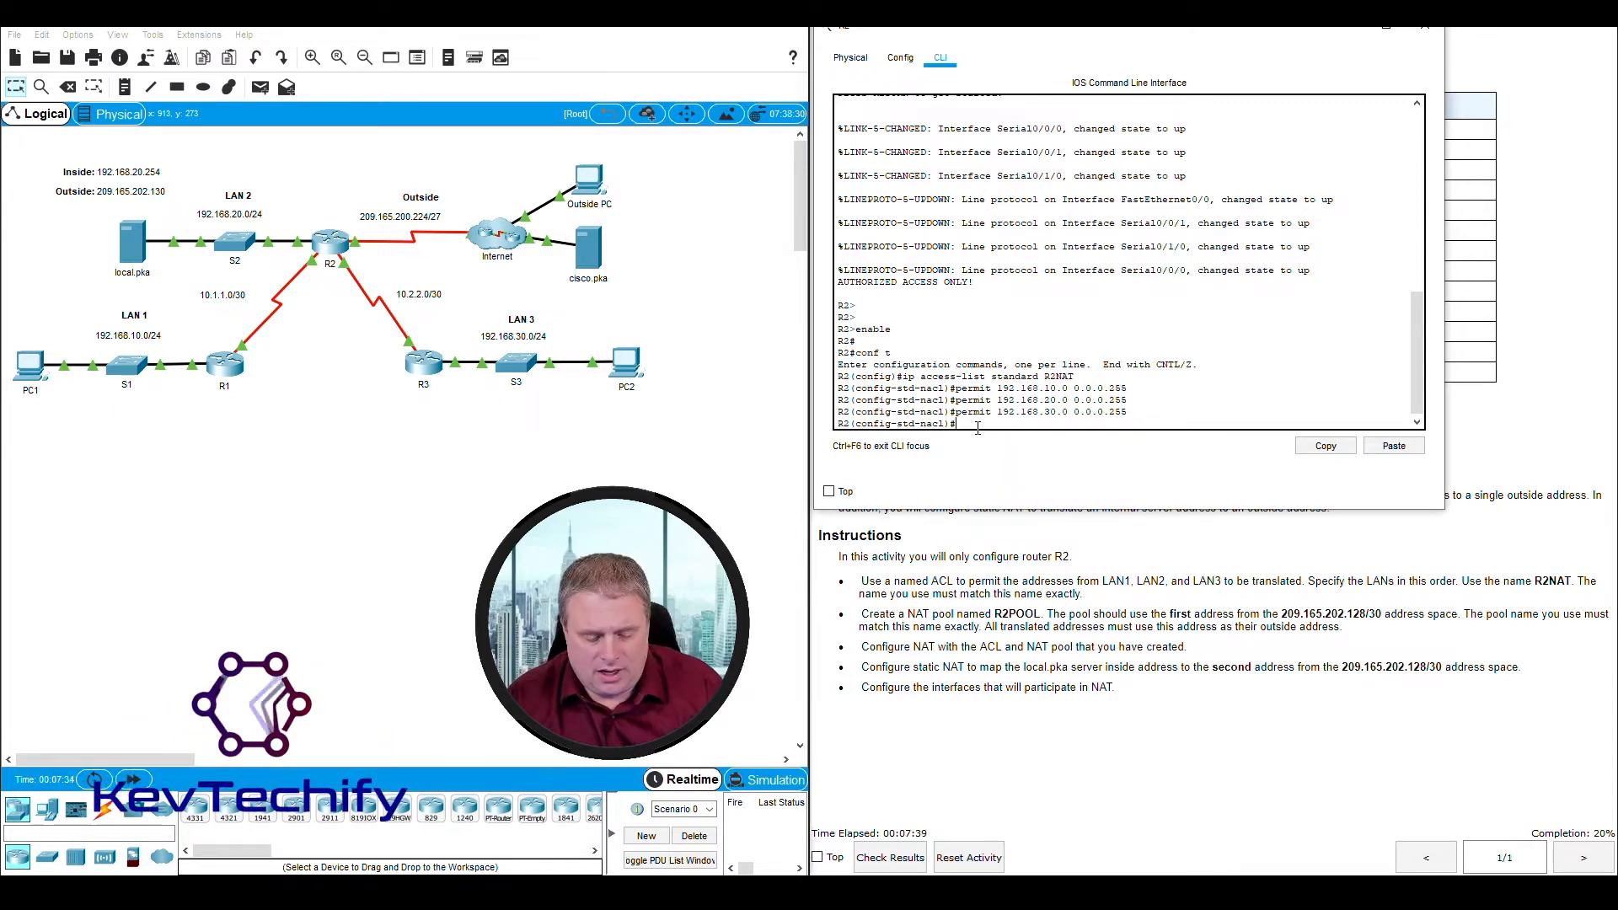
type("exit")
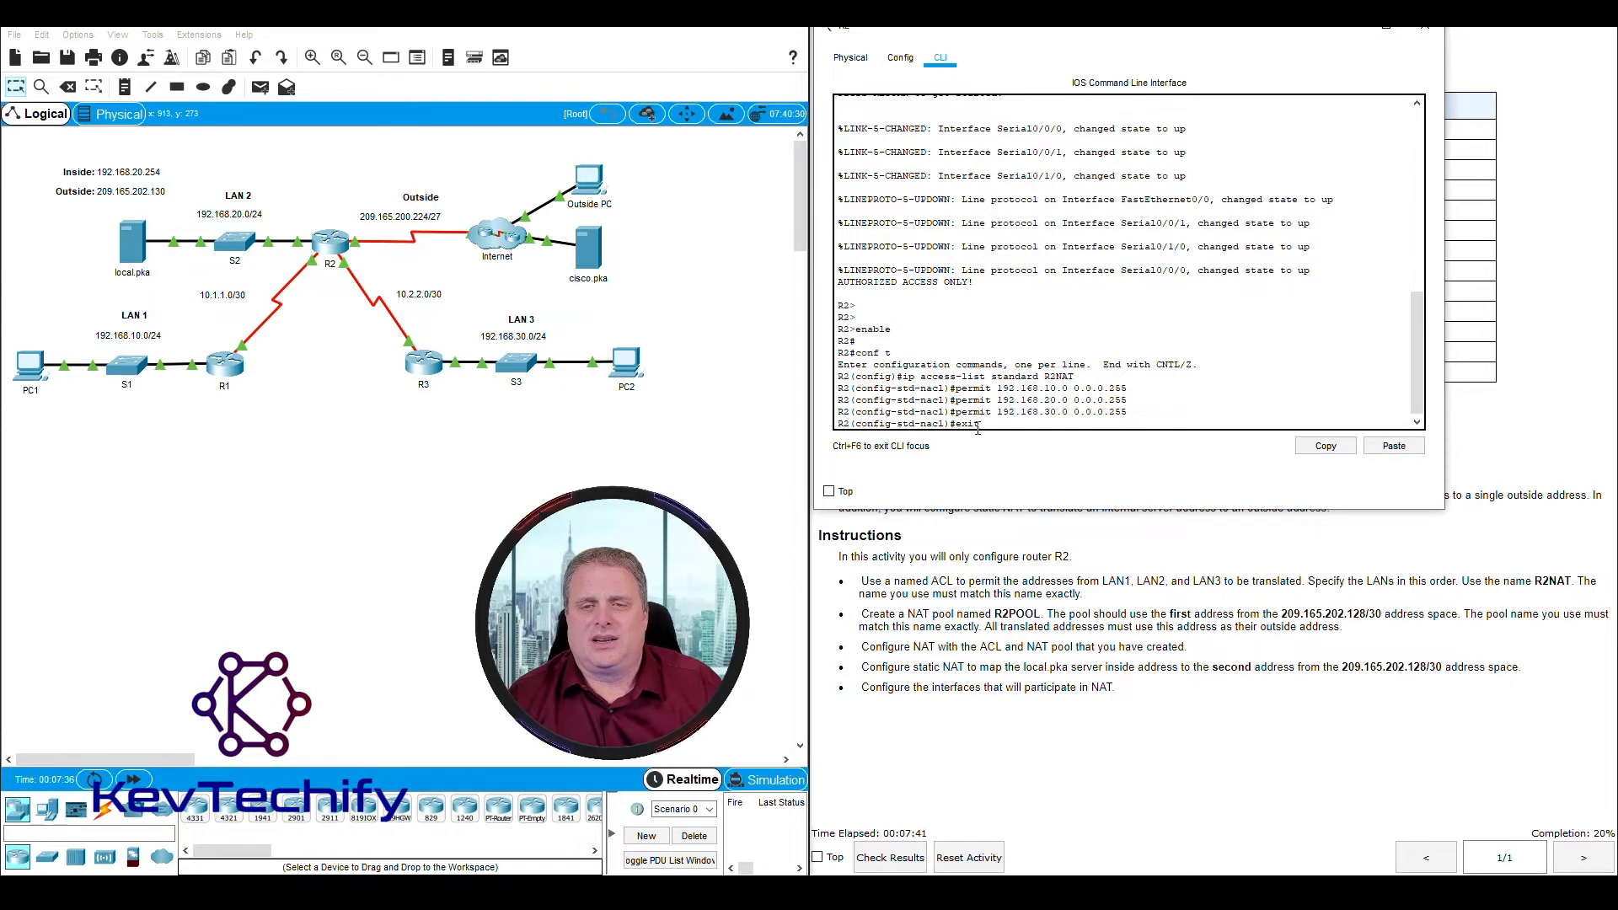
key("Return")
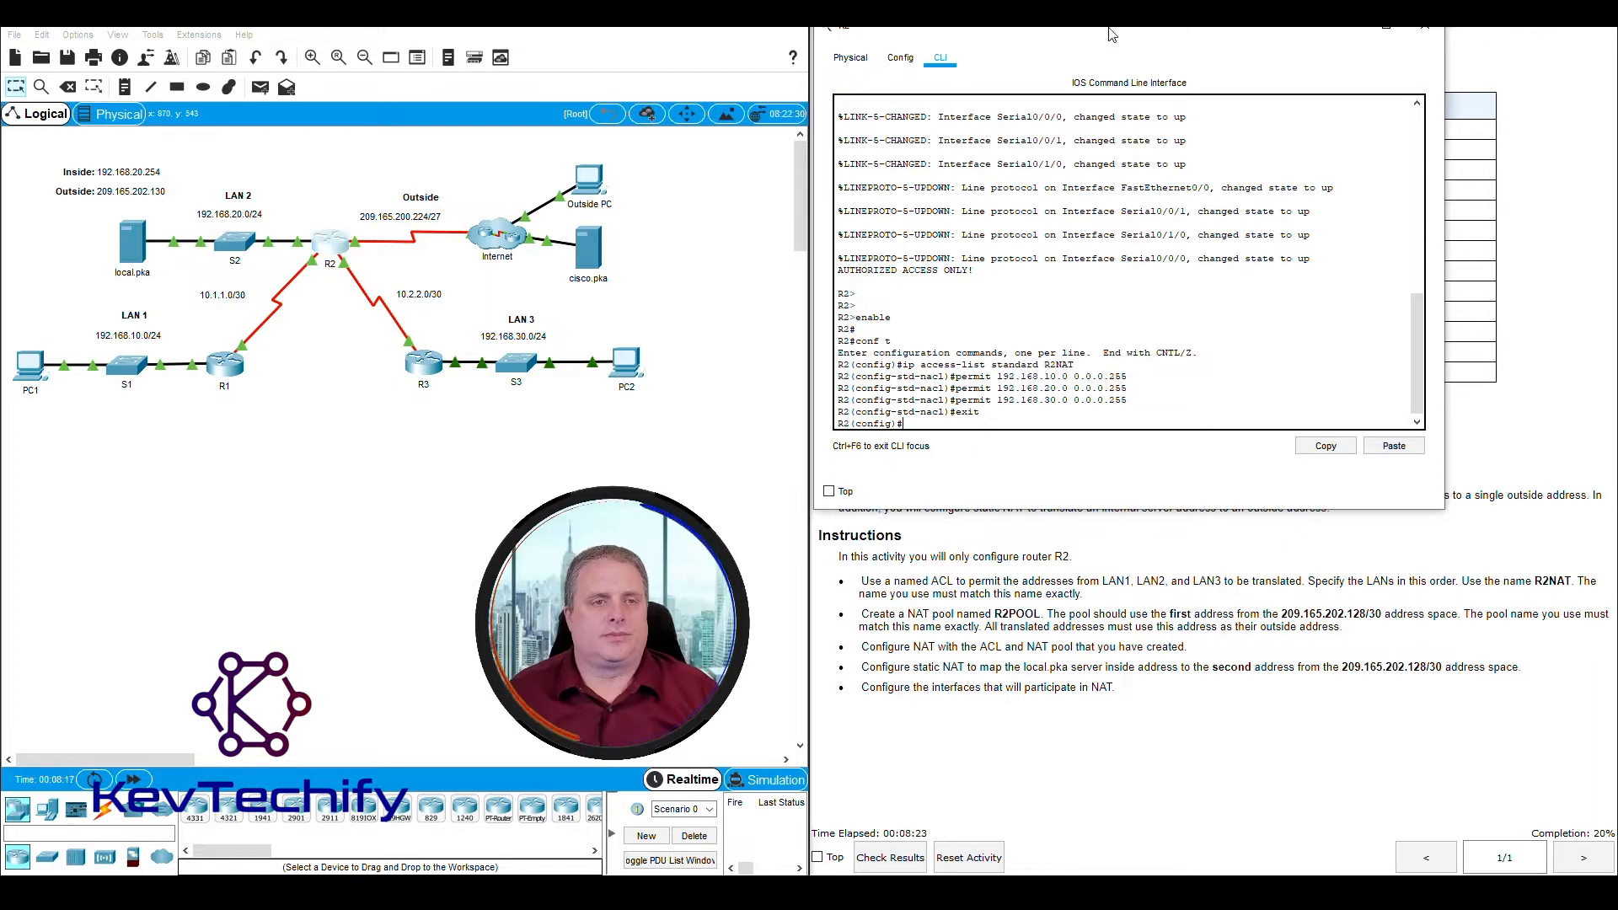
Move R2's window off the instructions and examine the R2POOL requirements: pool name, address space and outside address for translations
left_click_drag(1110, 34, 439, 33)
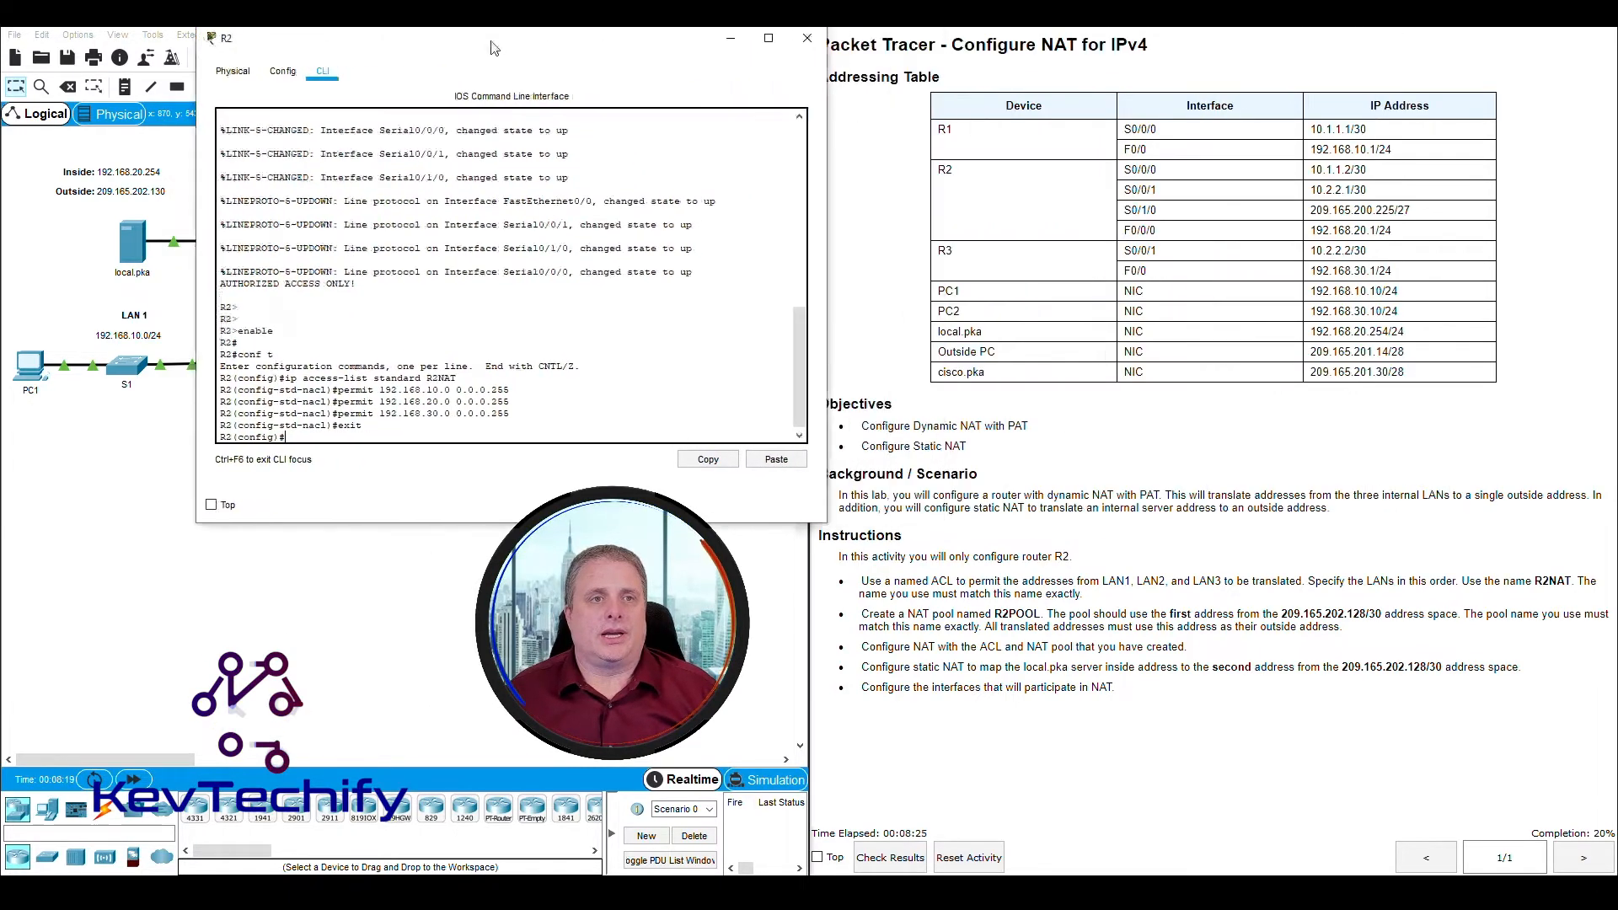
triple_click(870, 586)
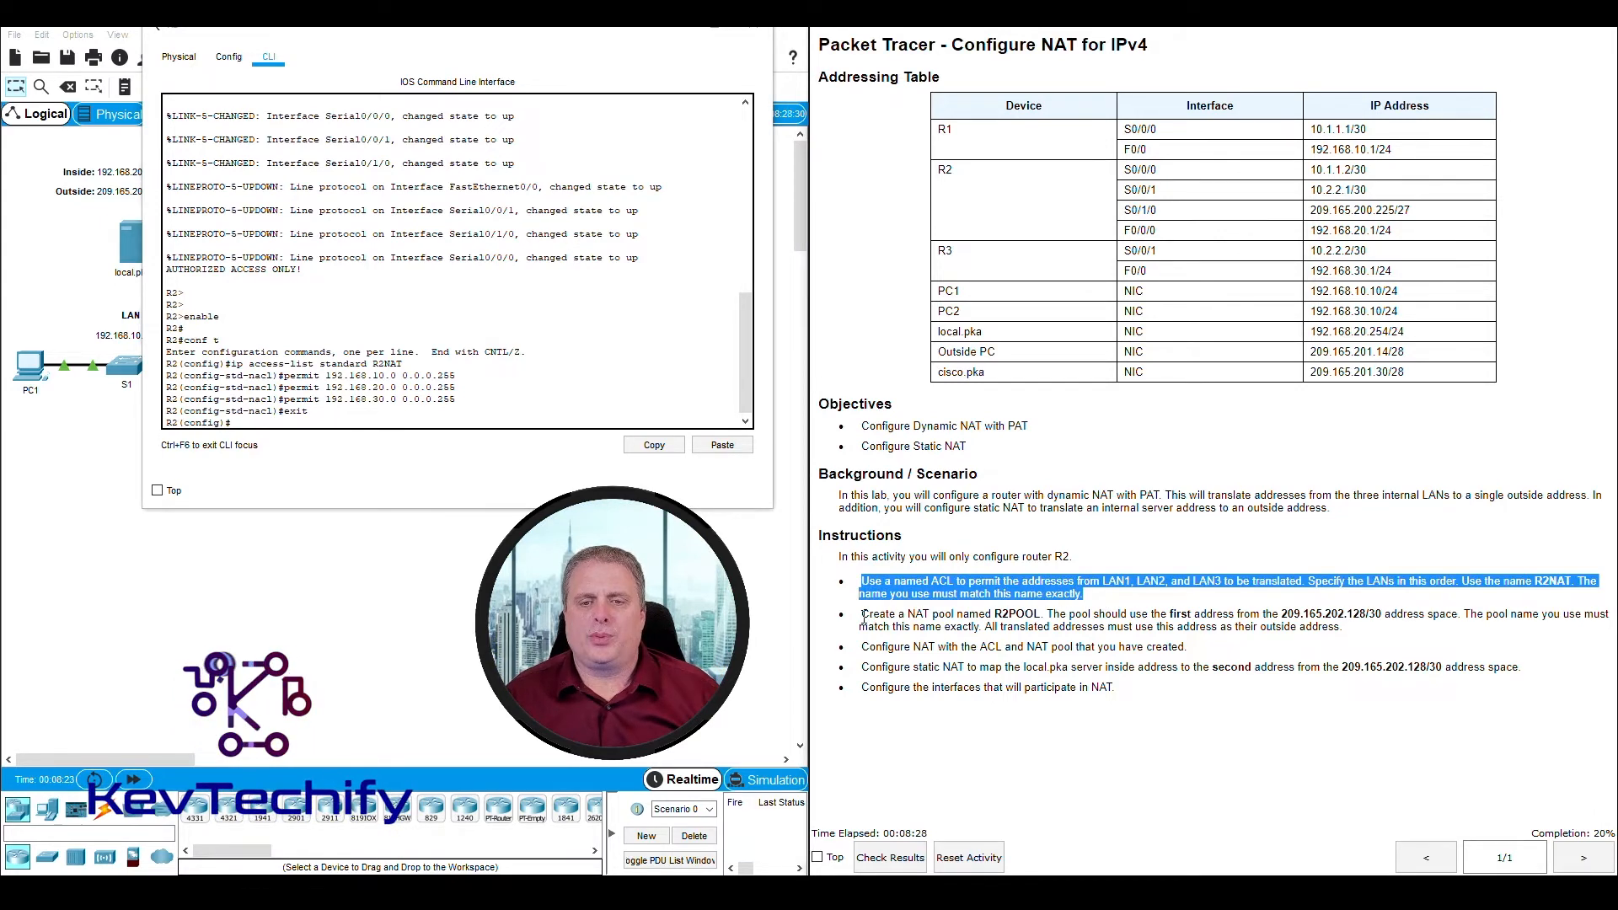
left_click_drag(861, 615, 1013, 615)
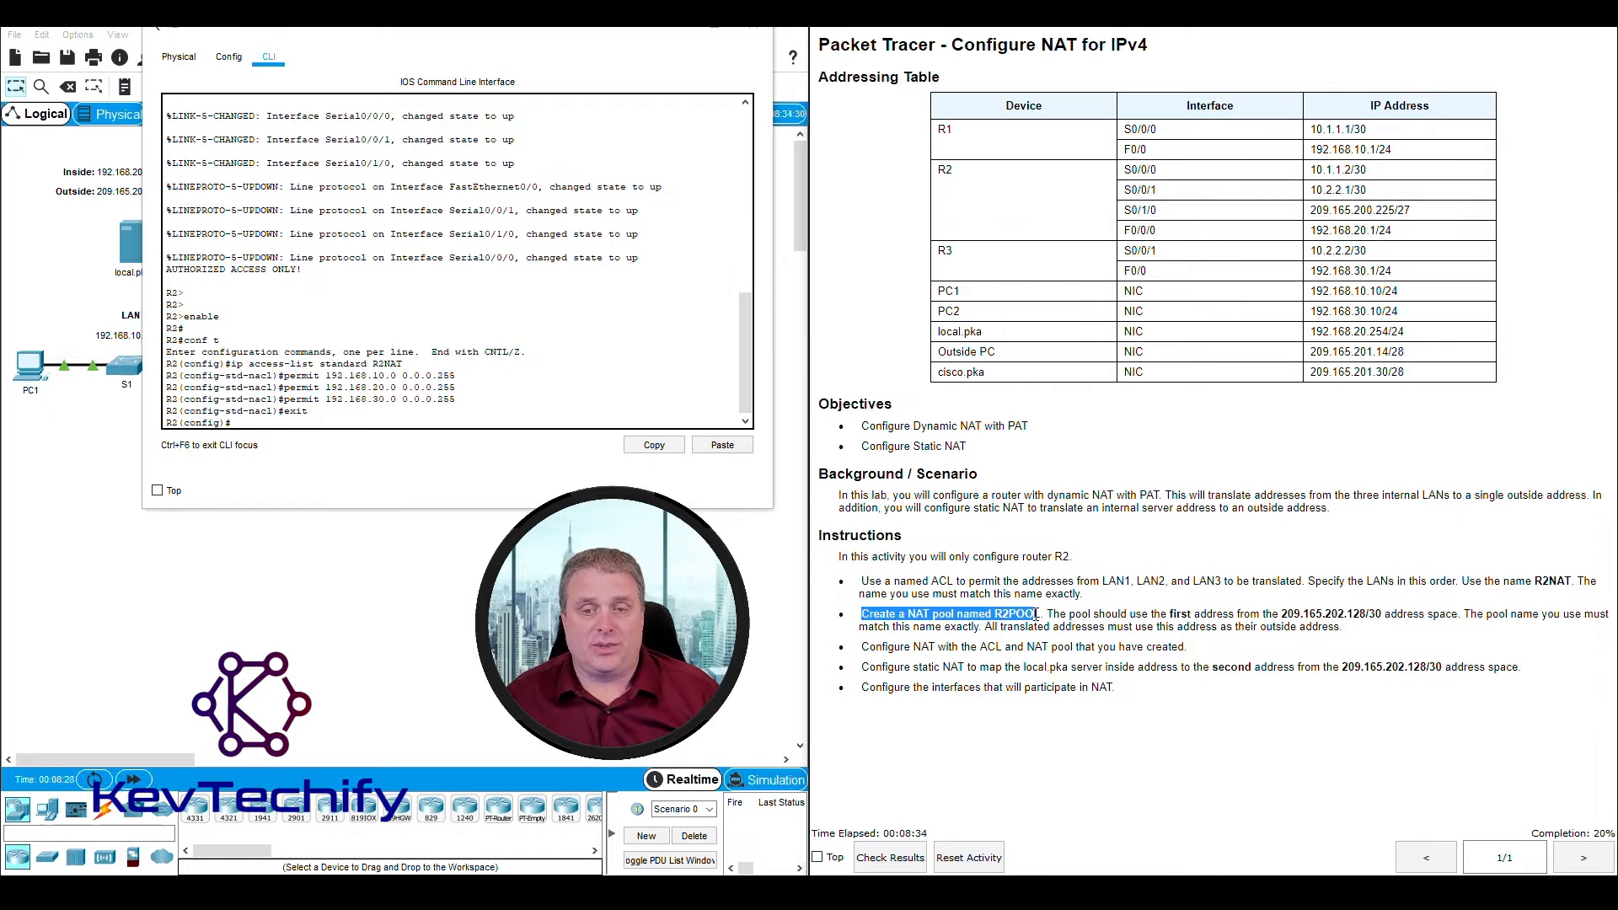
left_click(1022, 615)
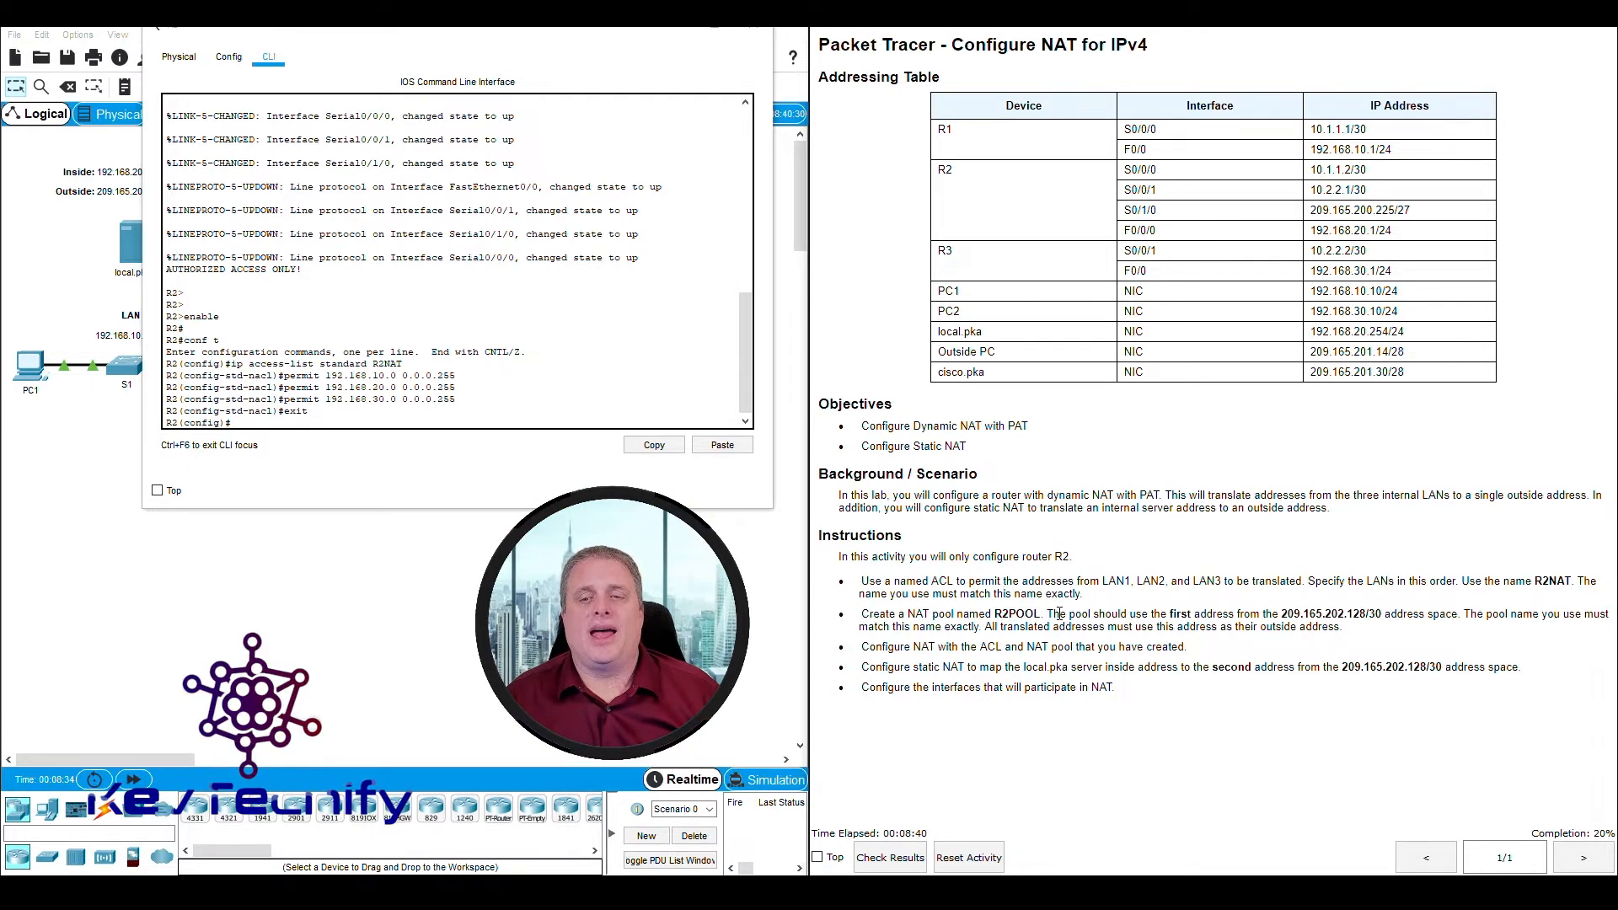
left_click_drag(1048, 616, 1363, 614)
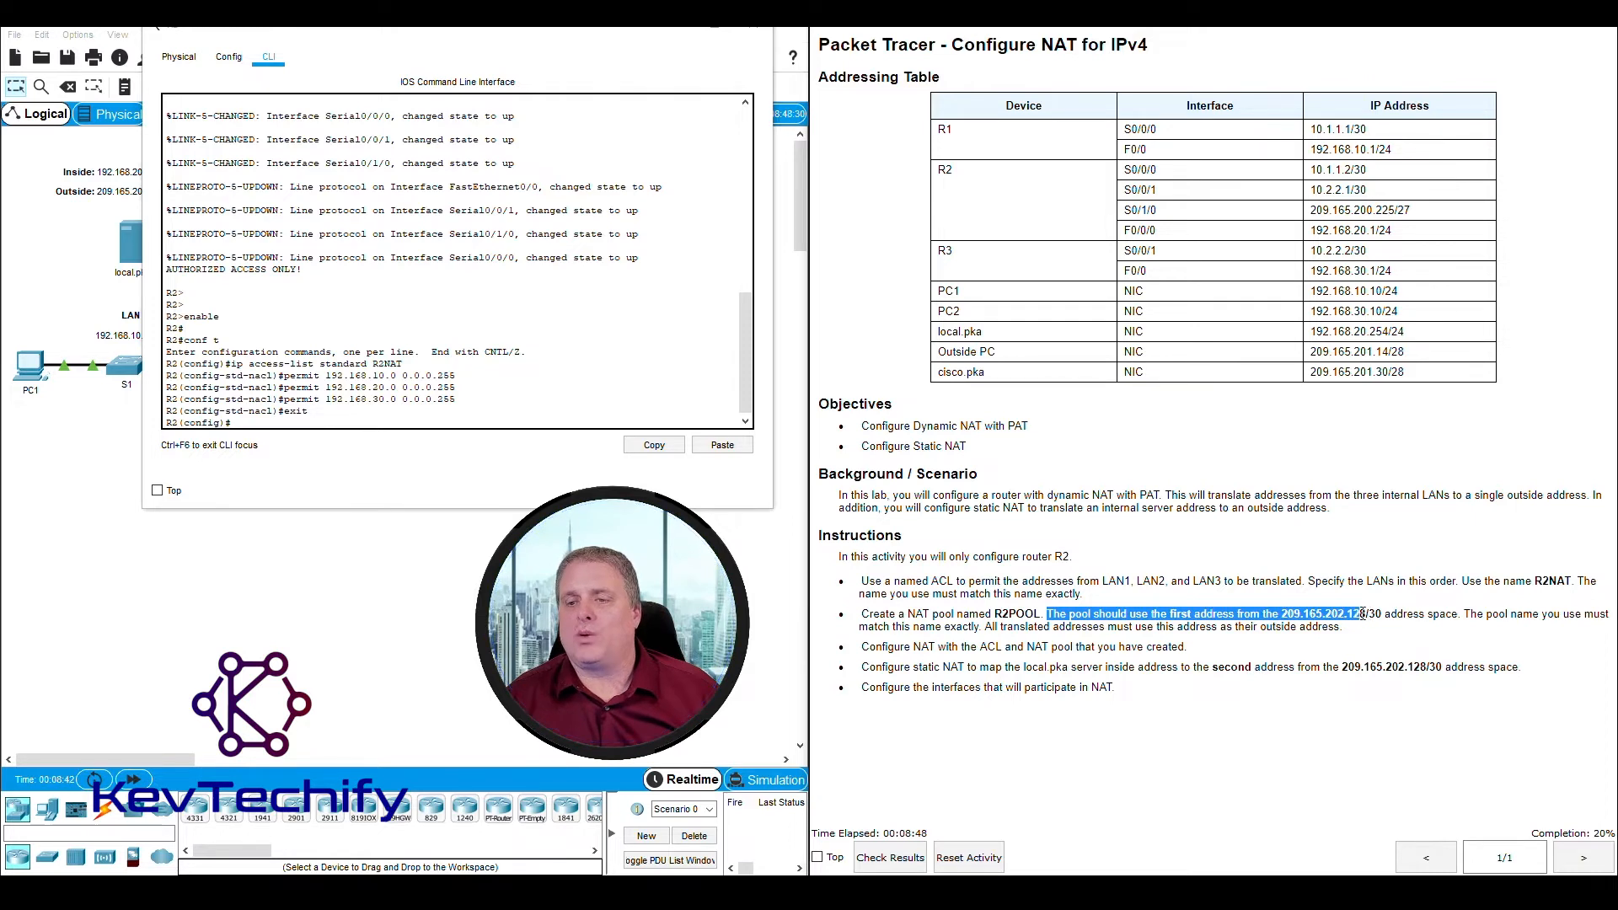
left_click(1349, 615)
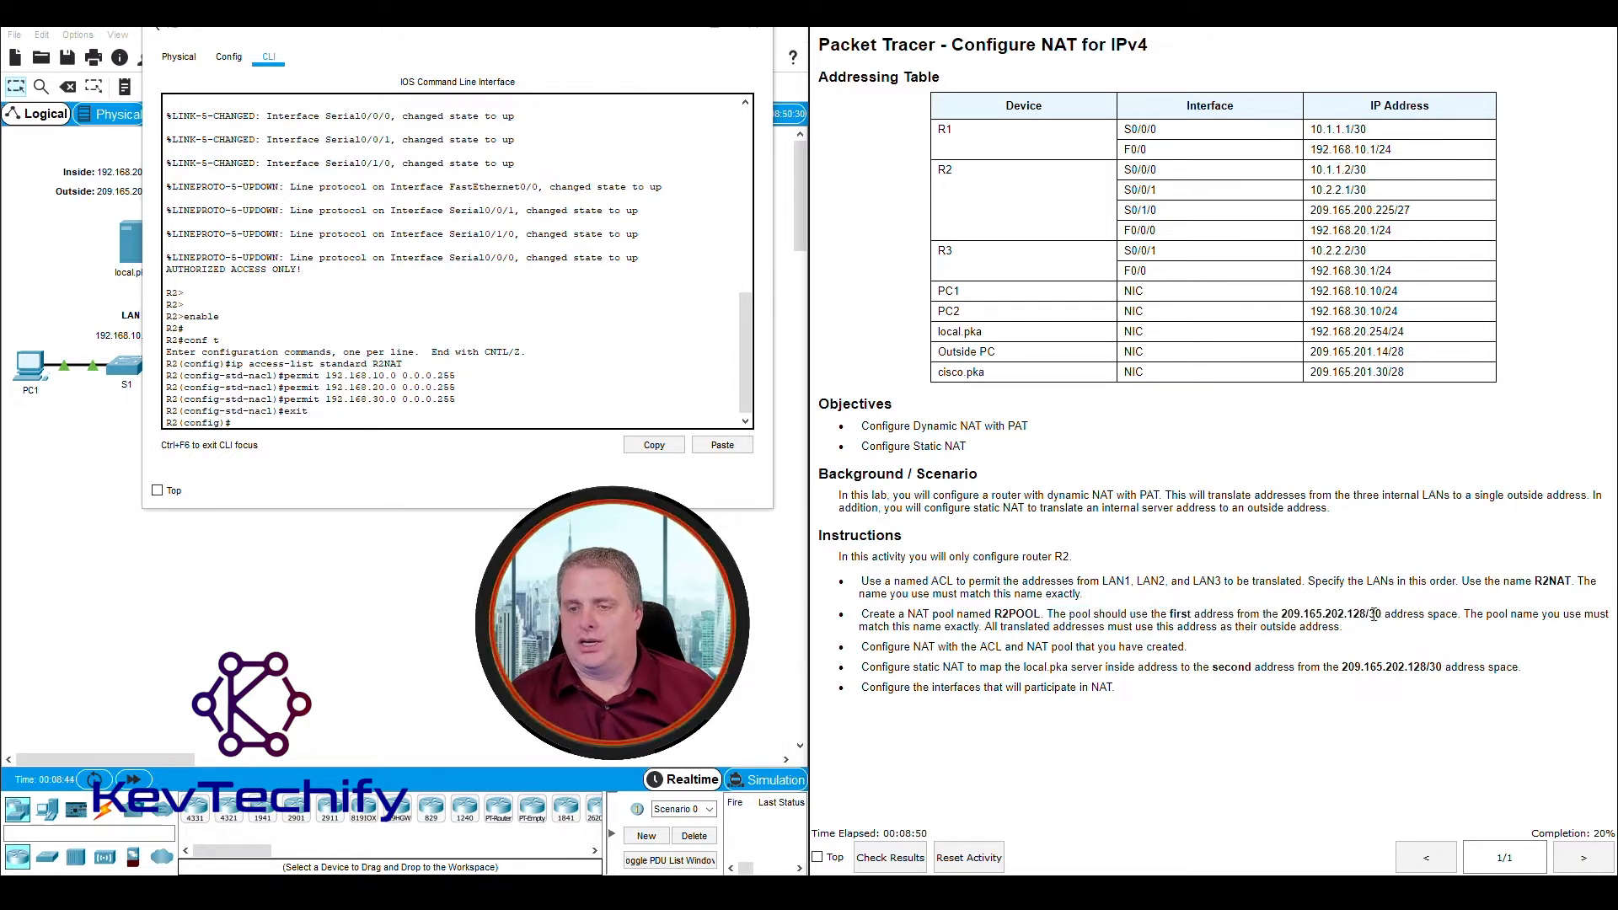
left_click_drag(1350, 614, 1366, 614)
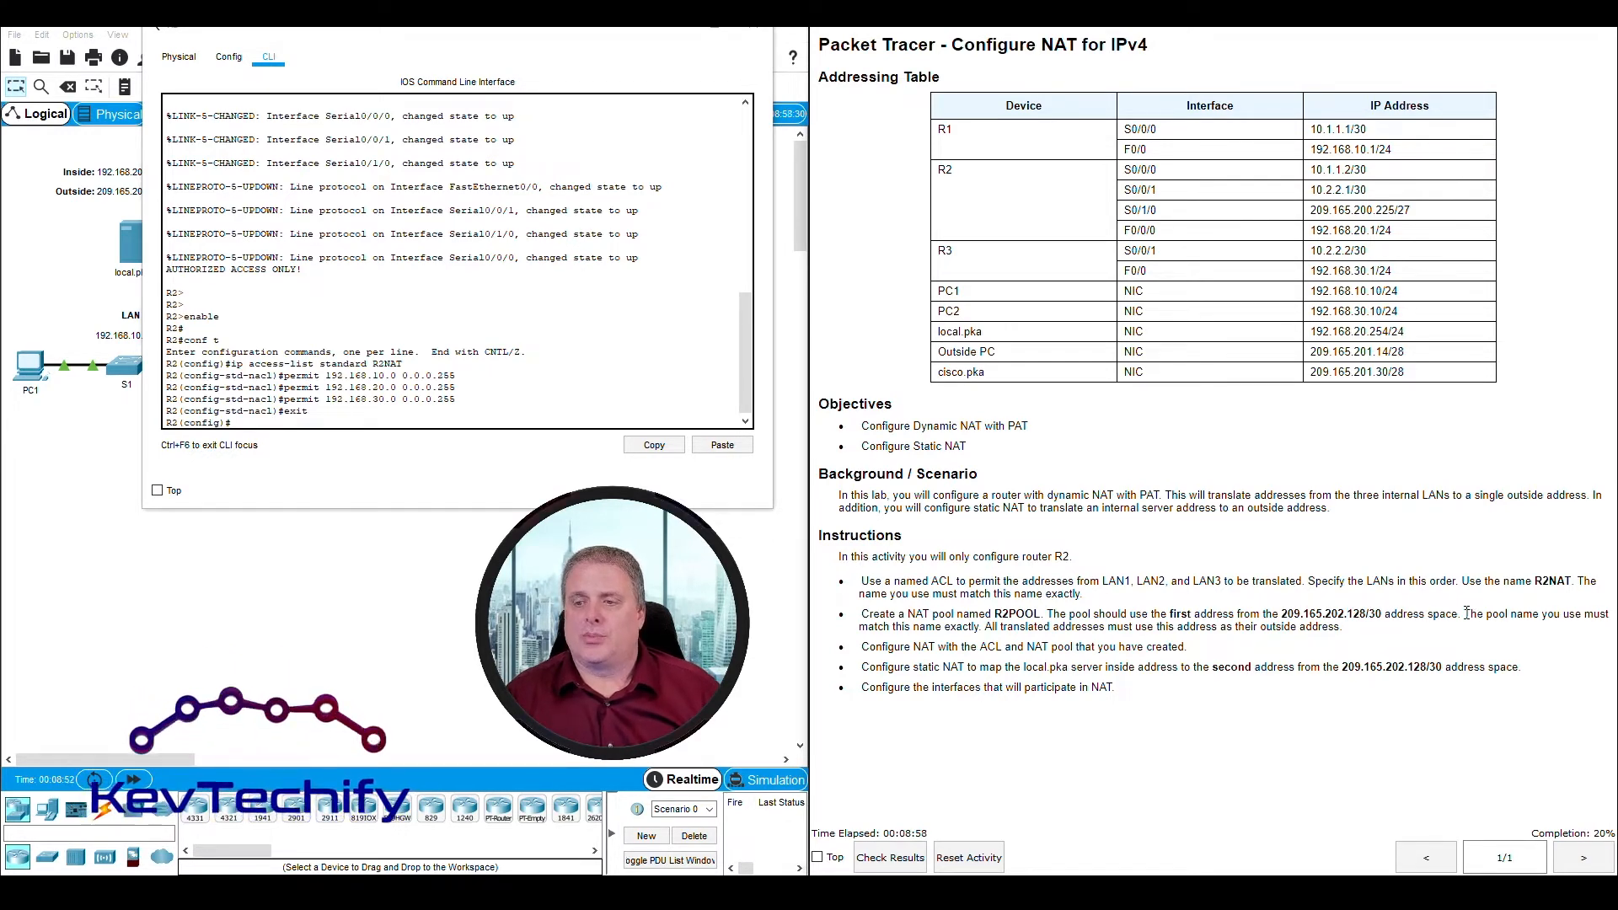
left_click_drag(1464, 614, 1109, 628)
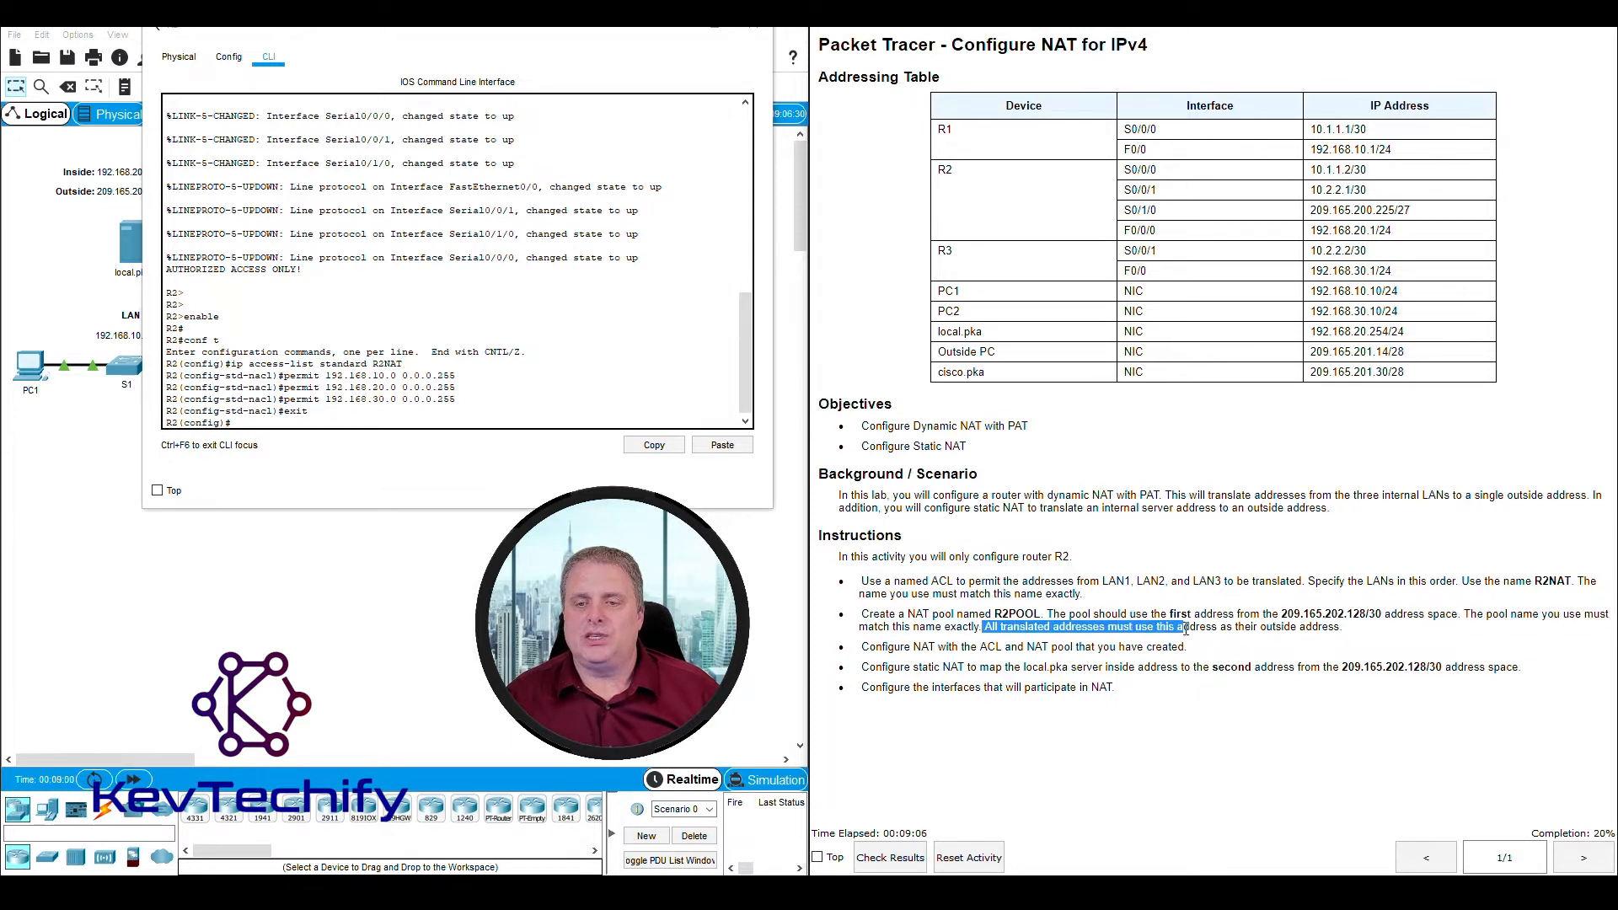
left_click_drag(1222, 632, 1356, 630)
left_click(1329, 613)
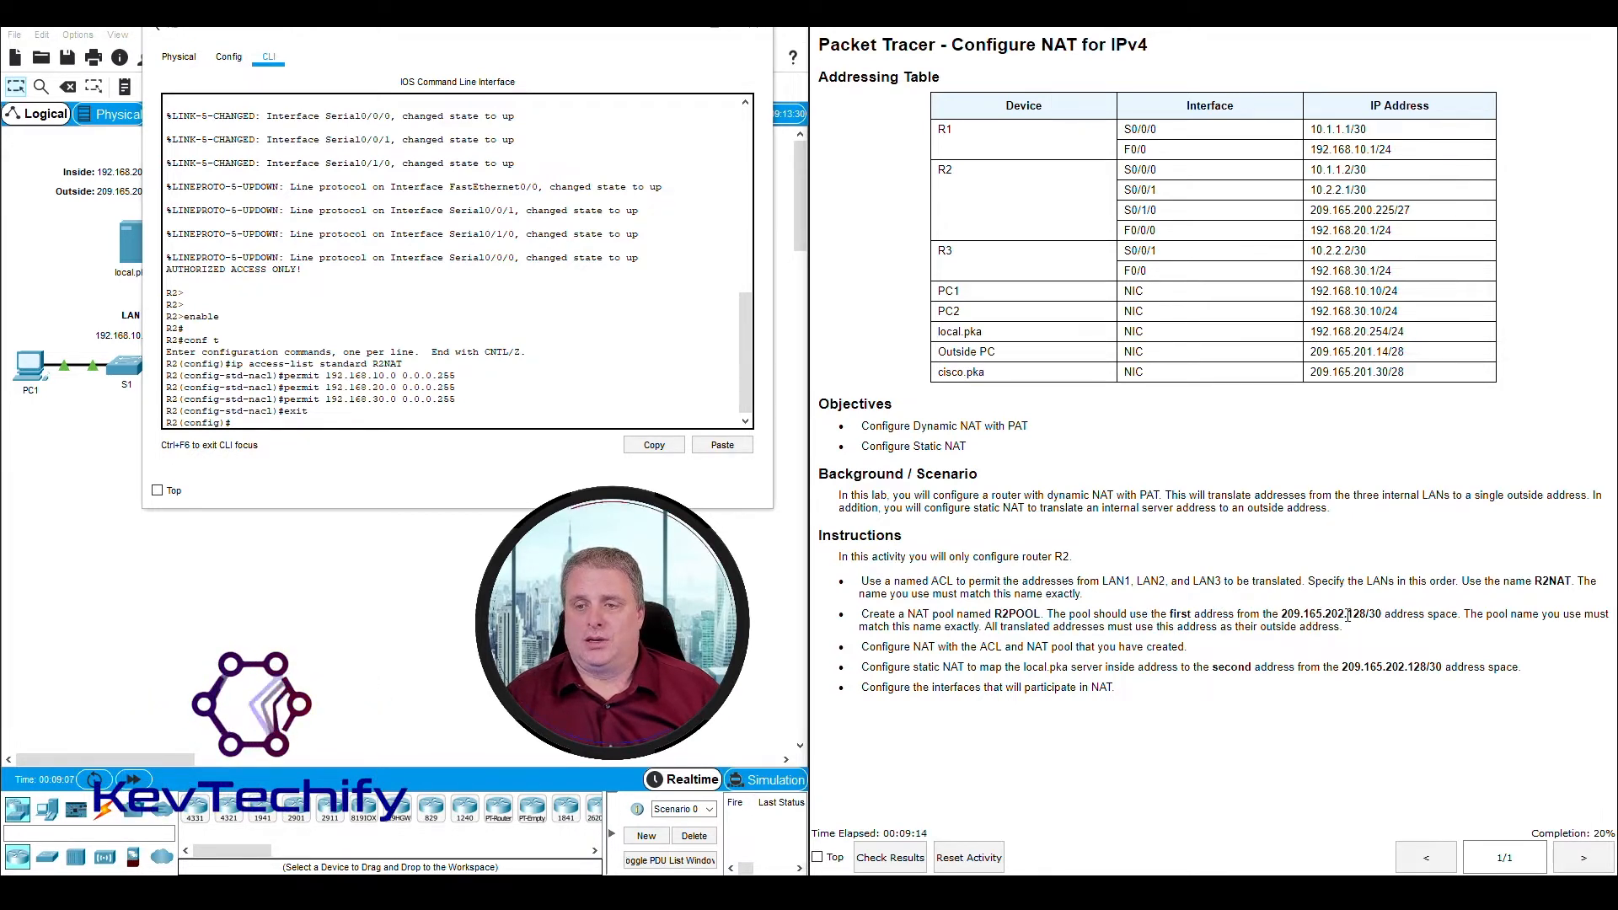
left_click_drag(1281, 612, 1361, 613)
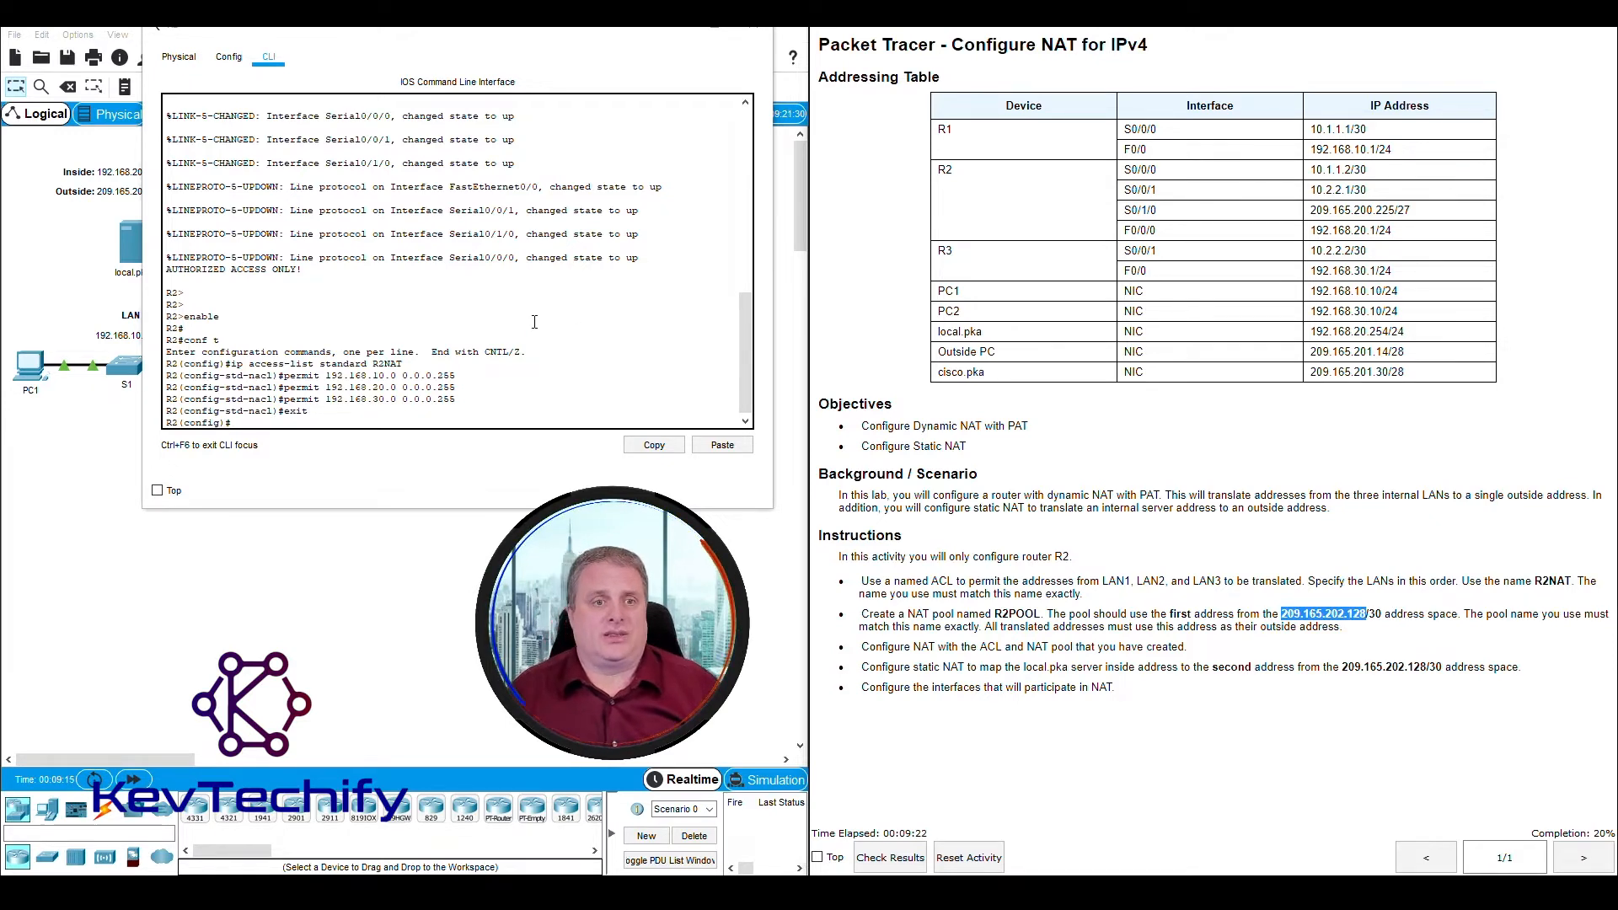
Begin an ip nat pool command on R2 with pool name R2POOL and start address 209.165.202.129
left_click(512, 416)
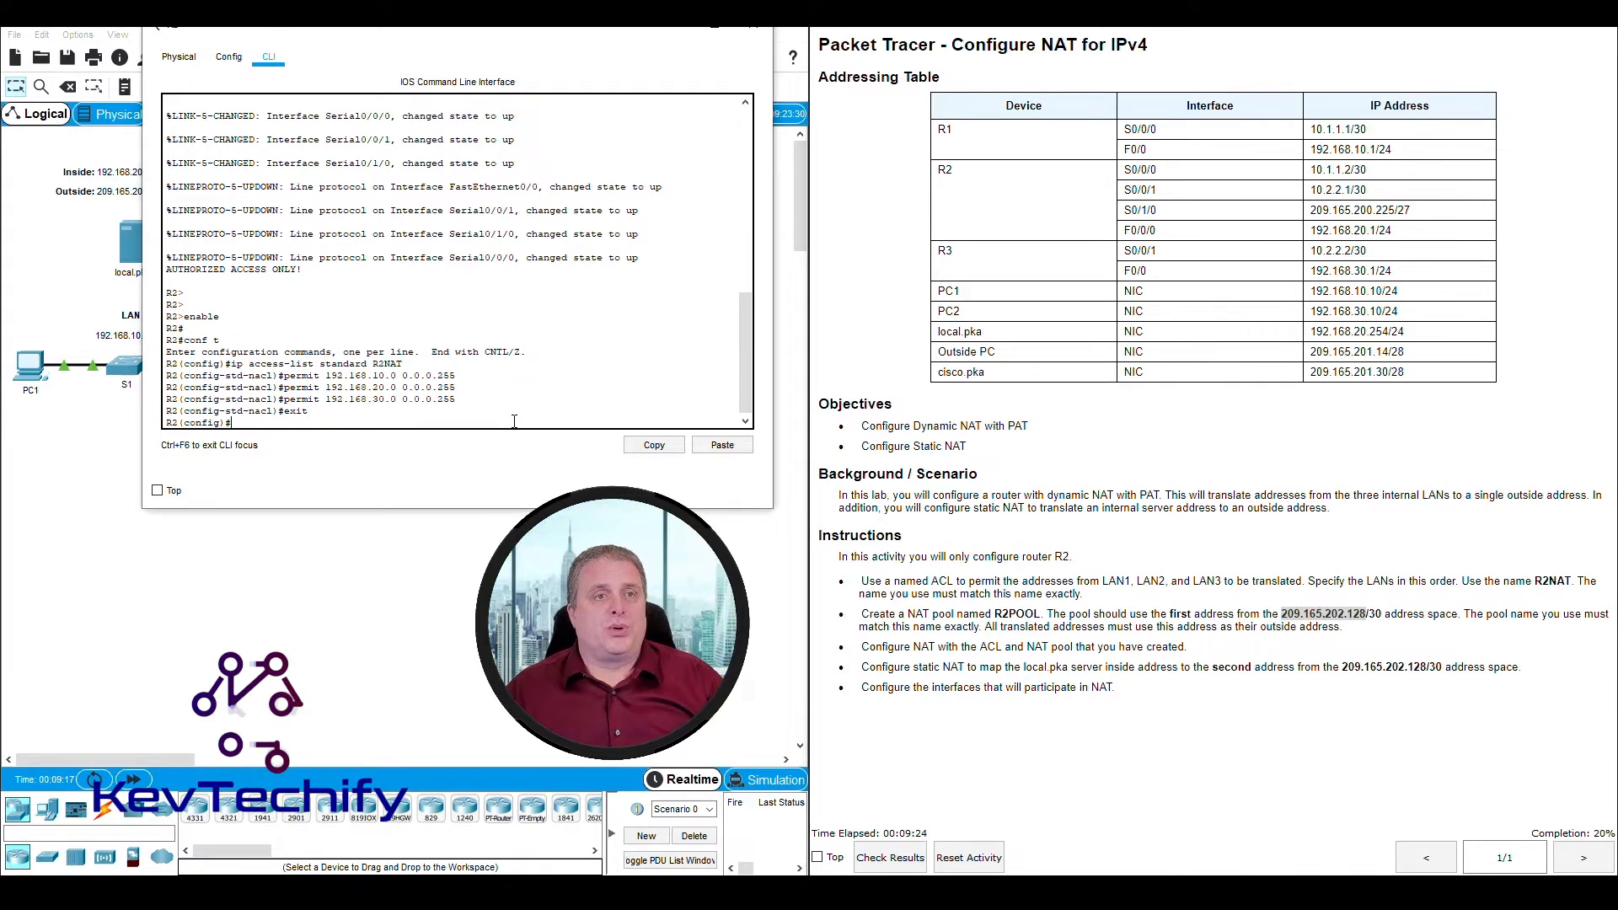
key("Return")
key("Return")
key("Return")
key("Return")
key("Return")
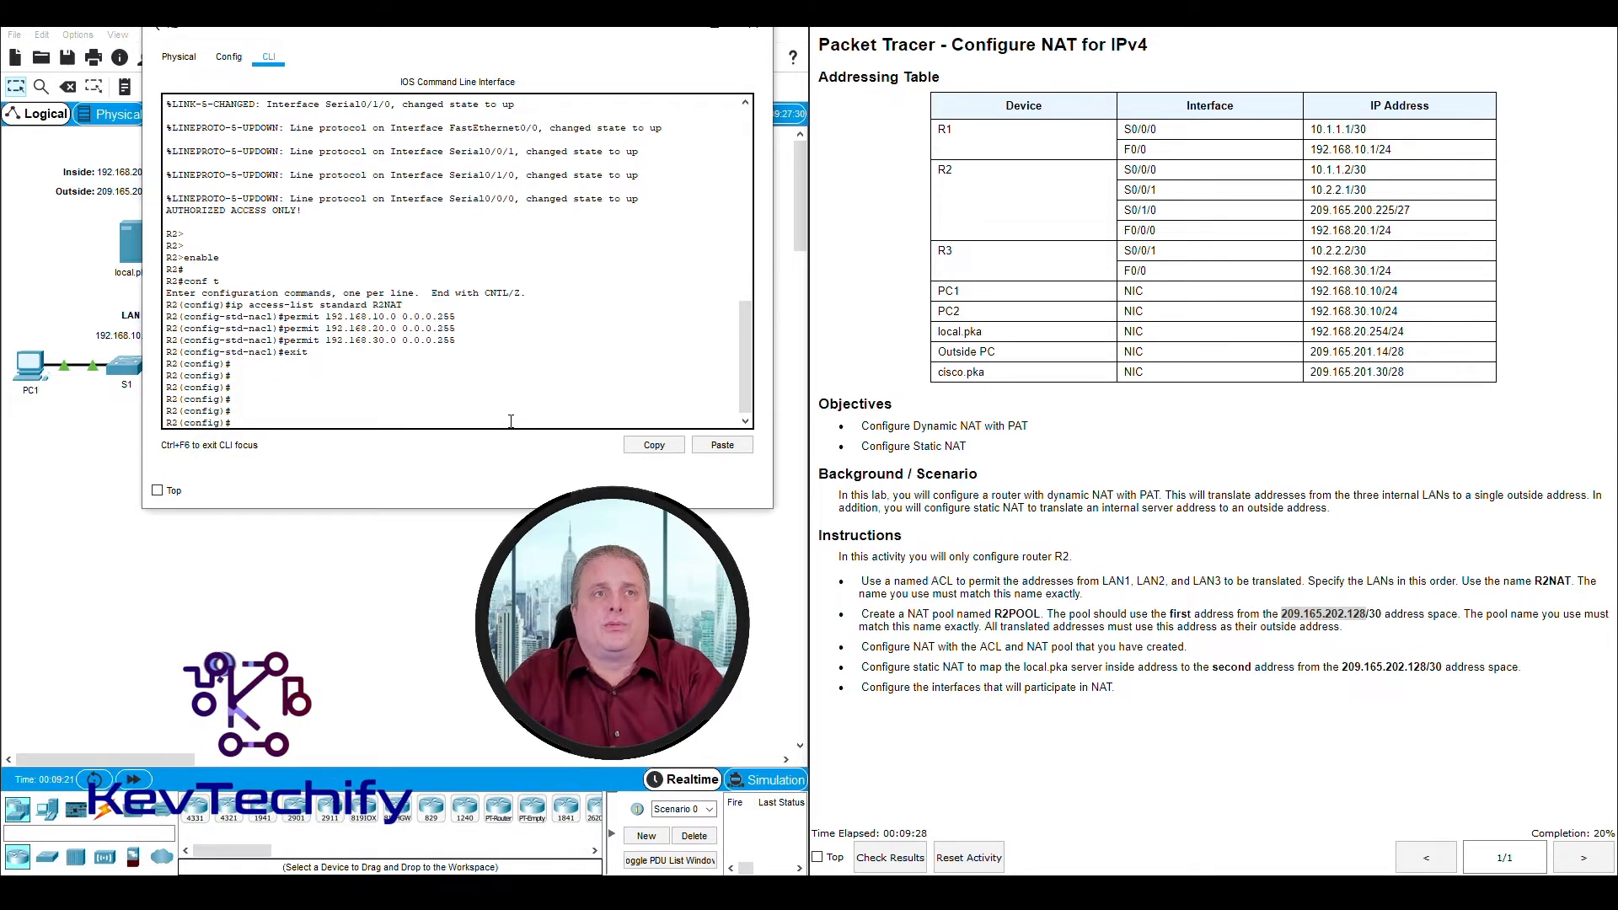
type("ip nat pool R2")
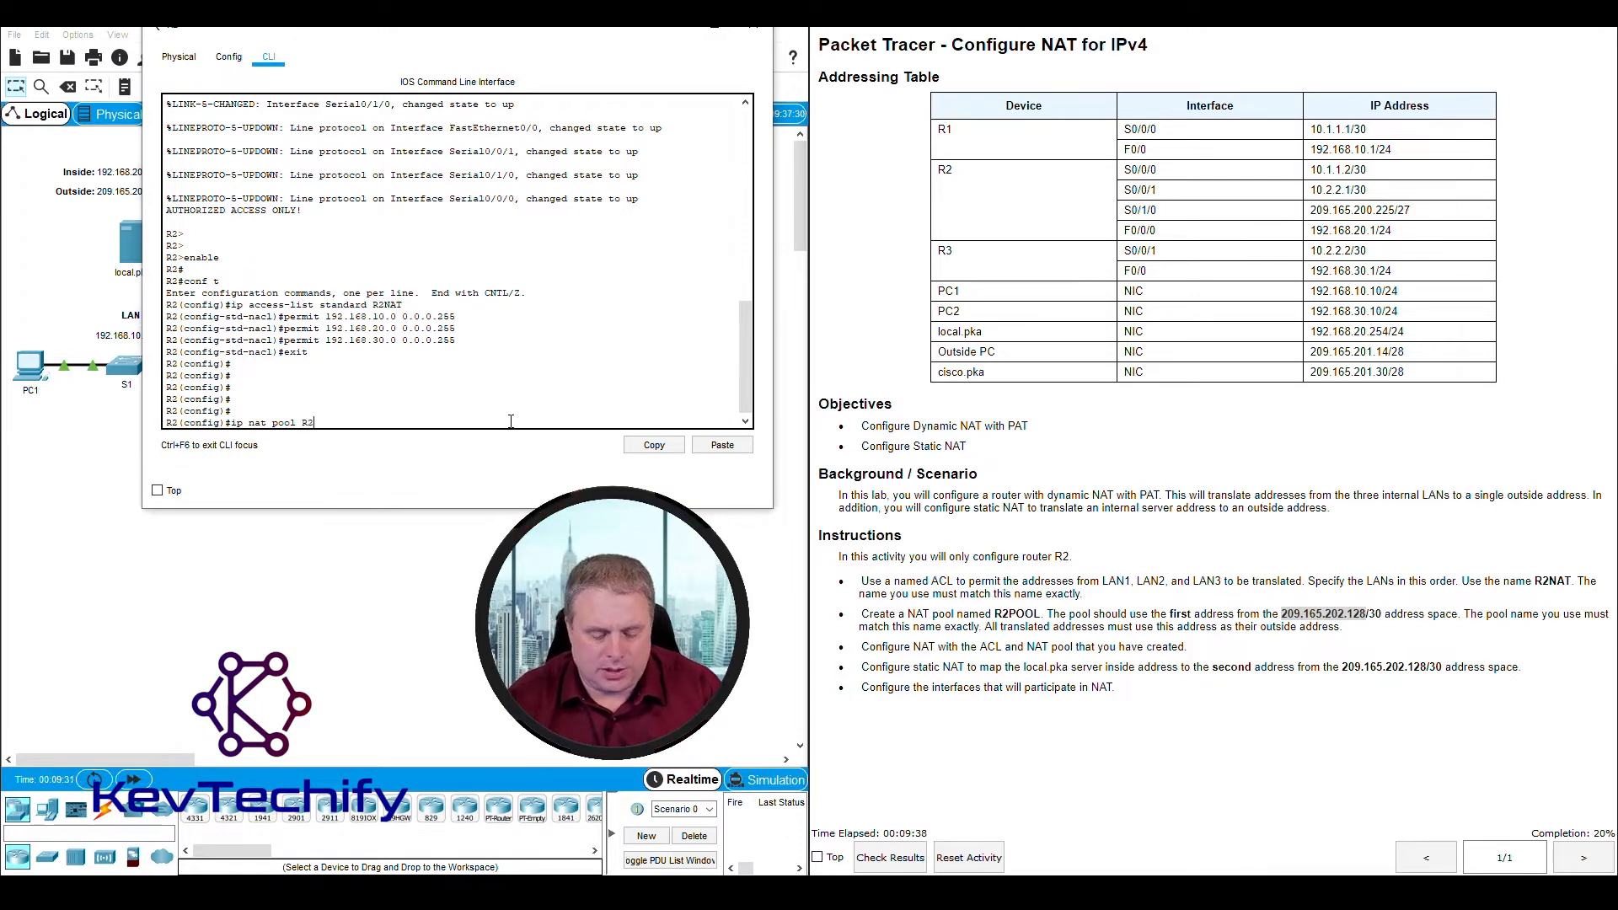
type("PO")
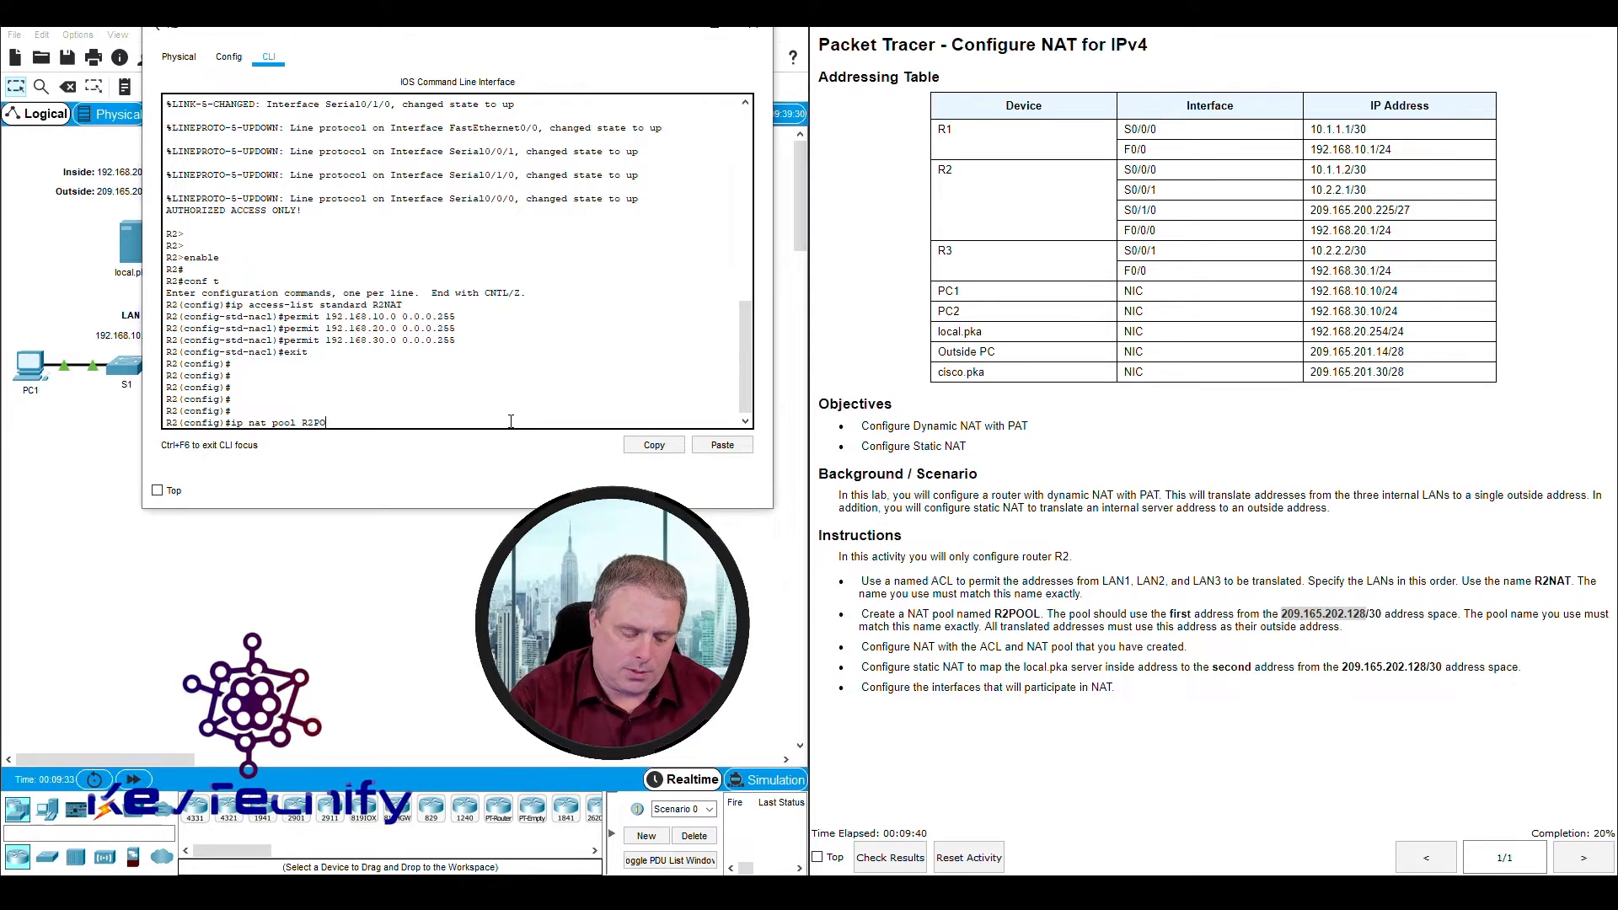
type("OL")
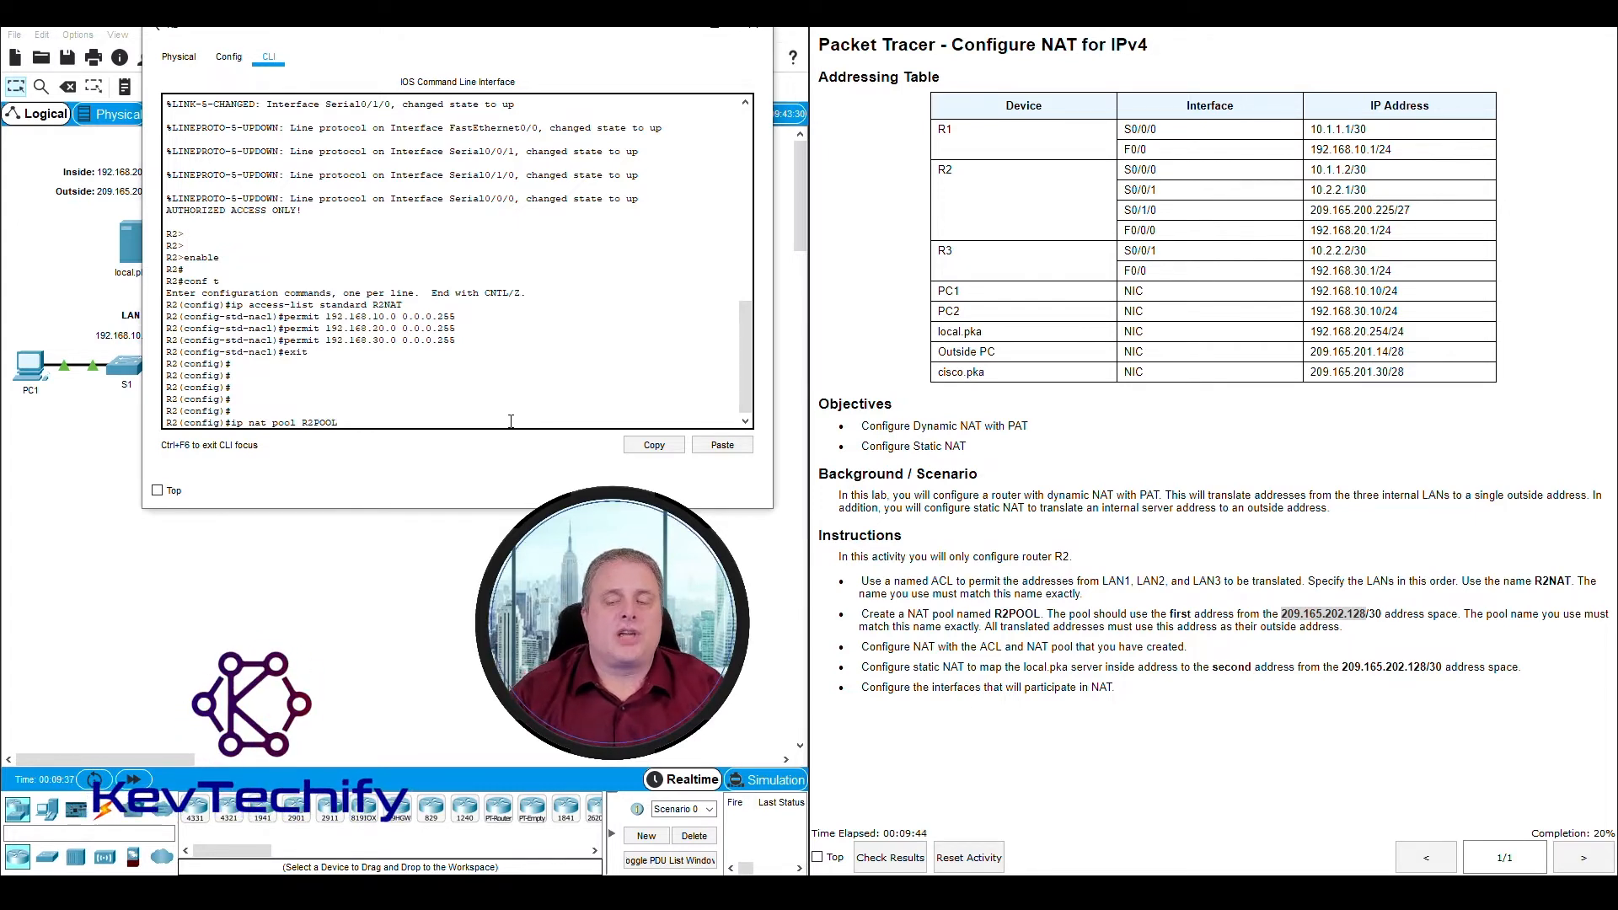
type(" 209")
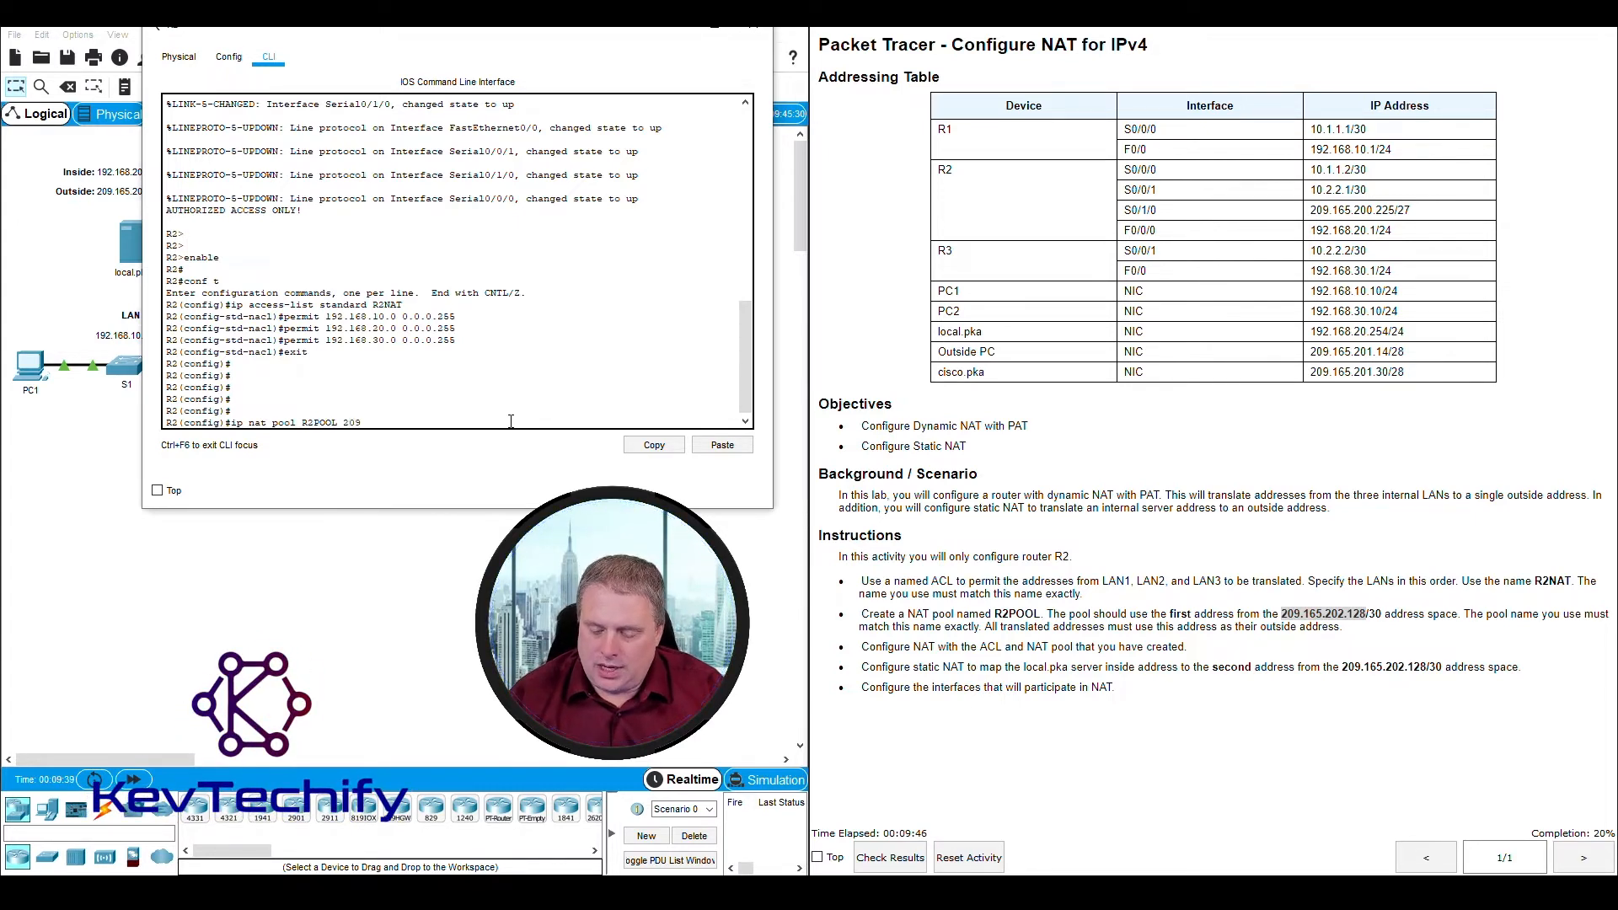
type(".16")
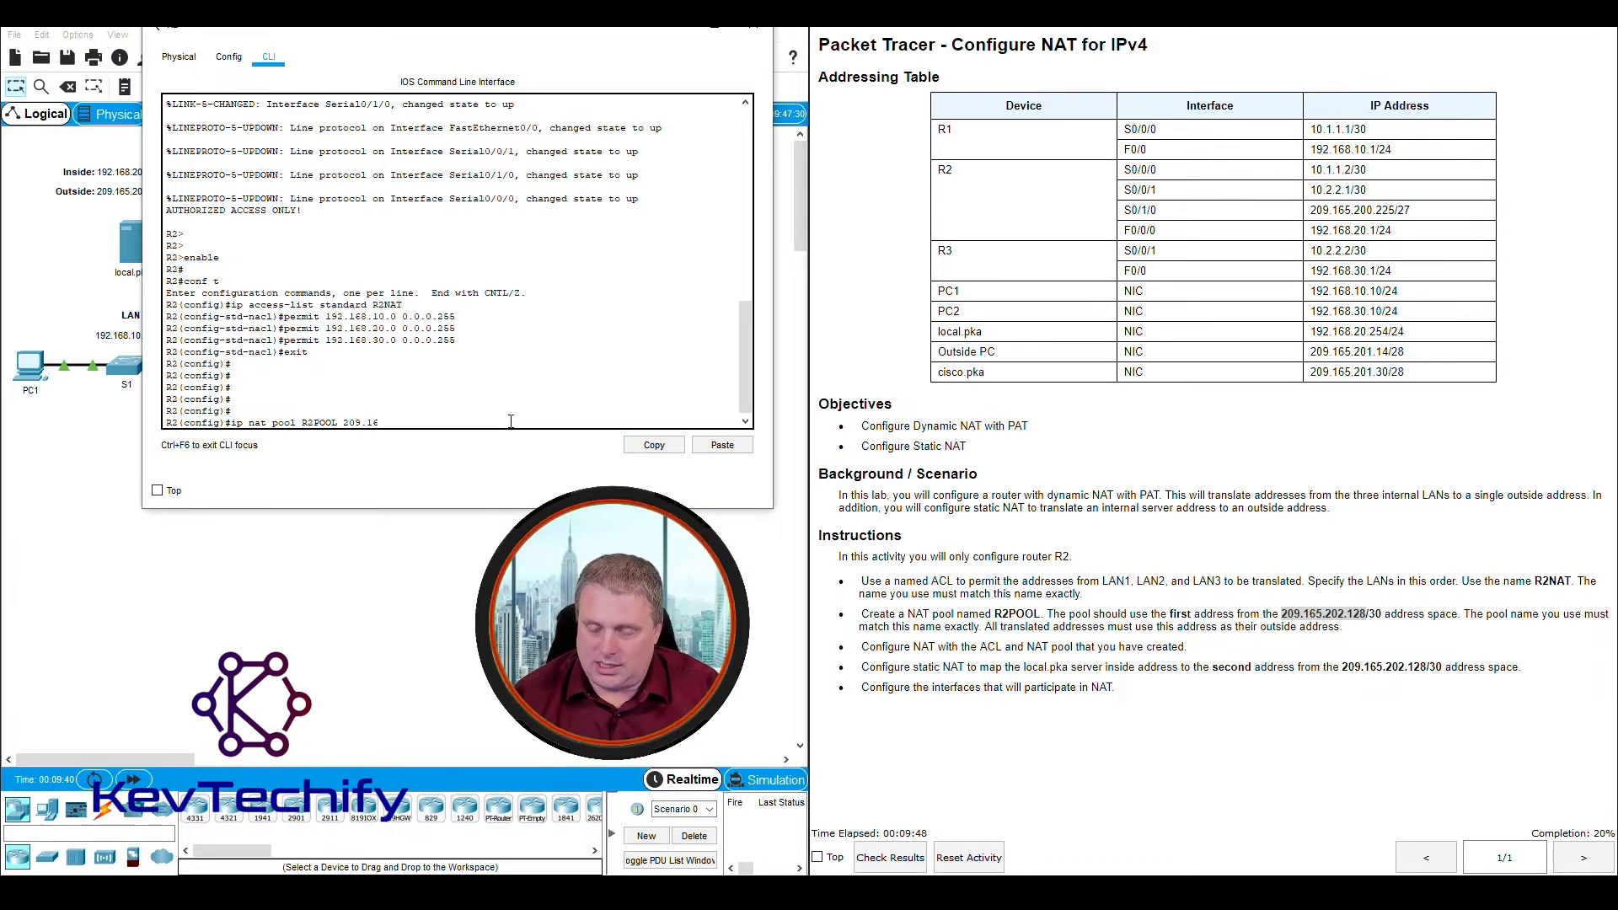
type("5.202.129")
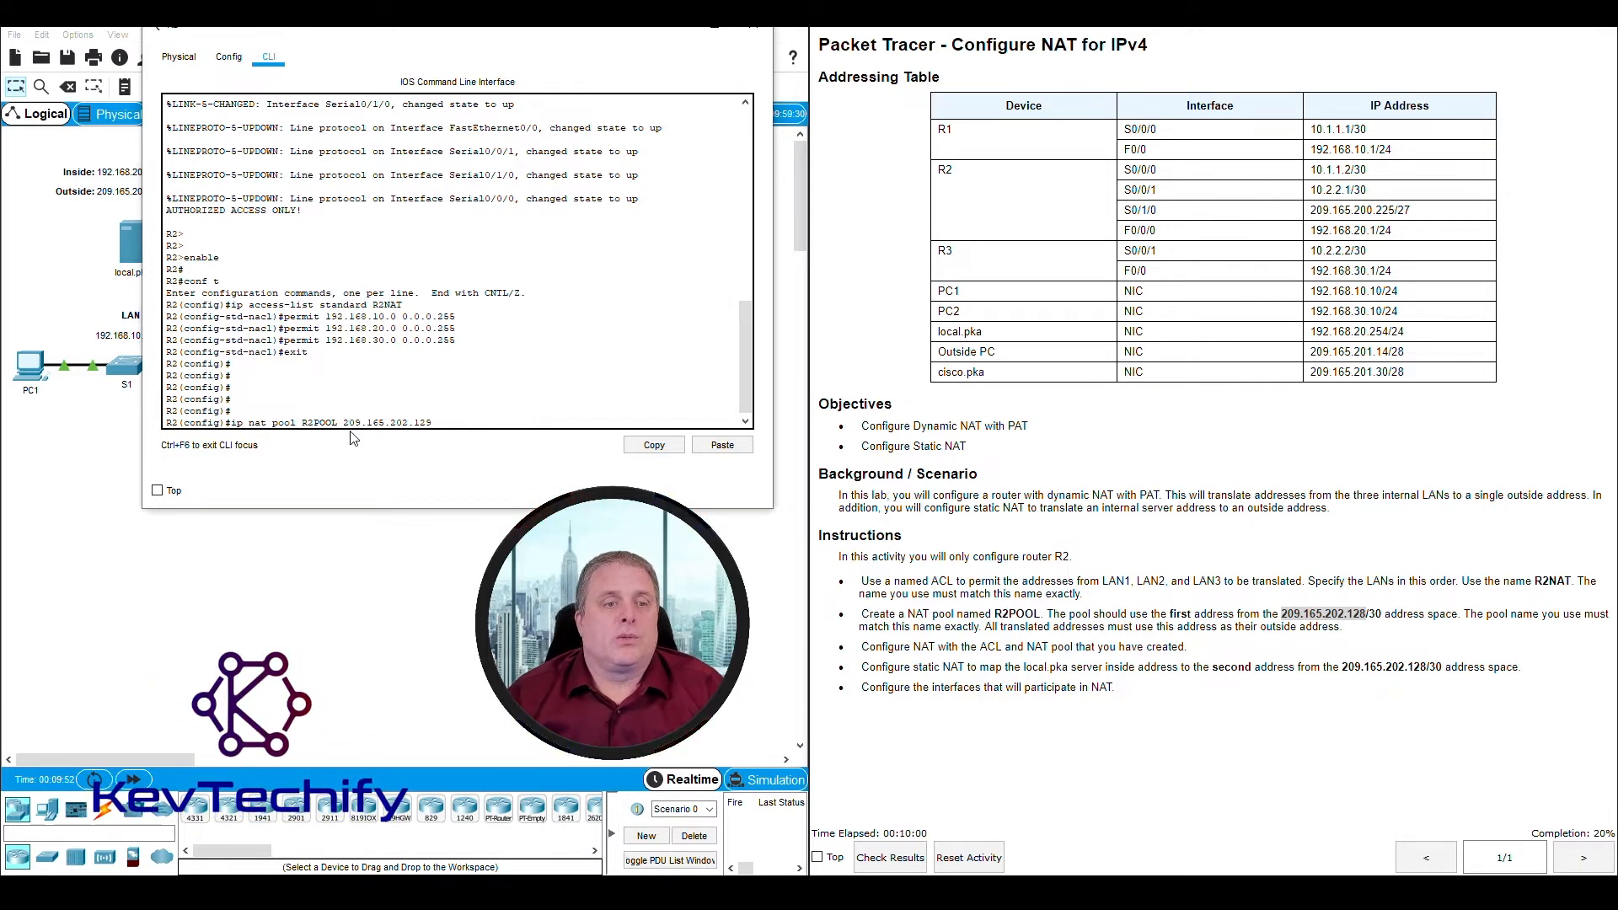
Add 209.165.202.129 as the end address of the R2POOL range, identical to its start address
left_click_drag(354, 424, 427, 425)
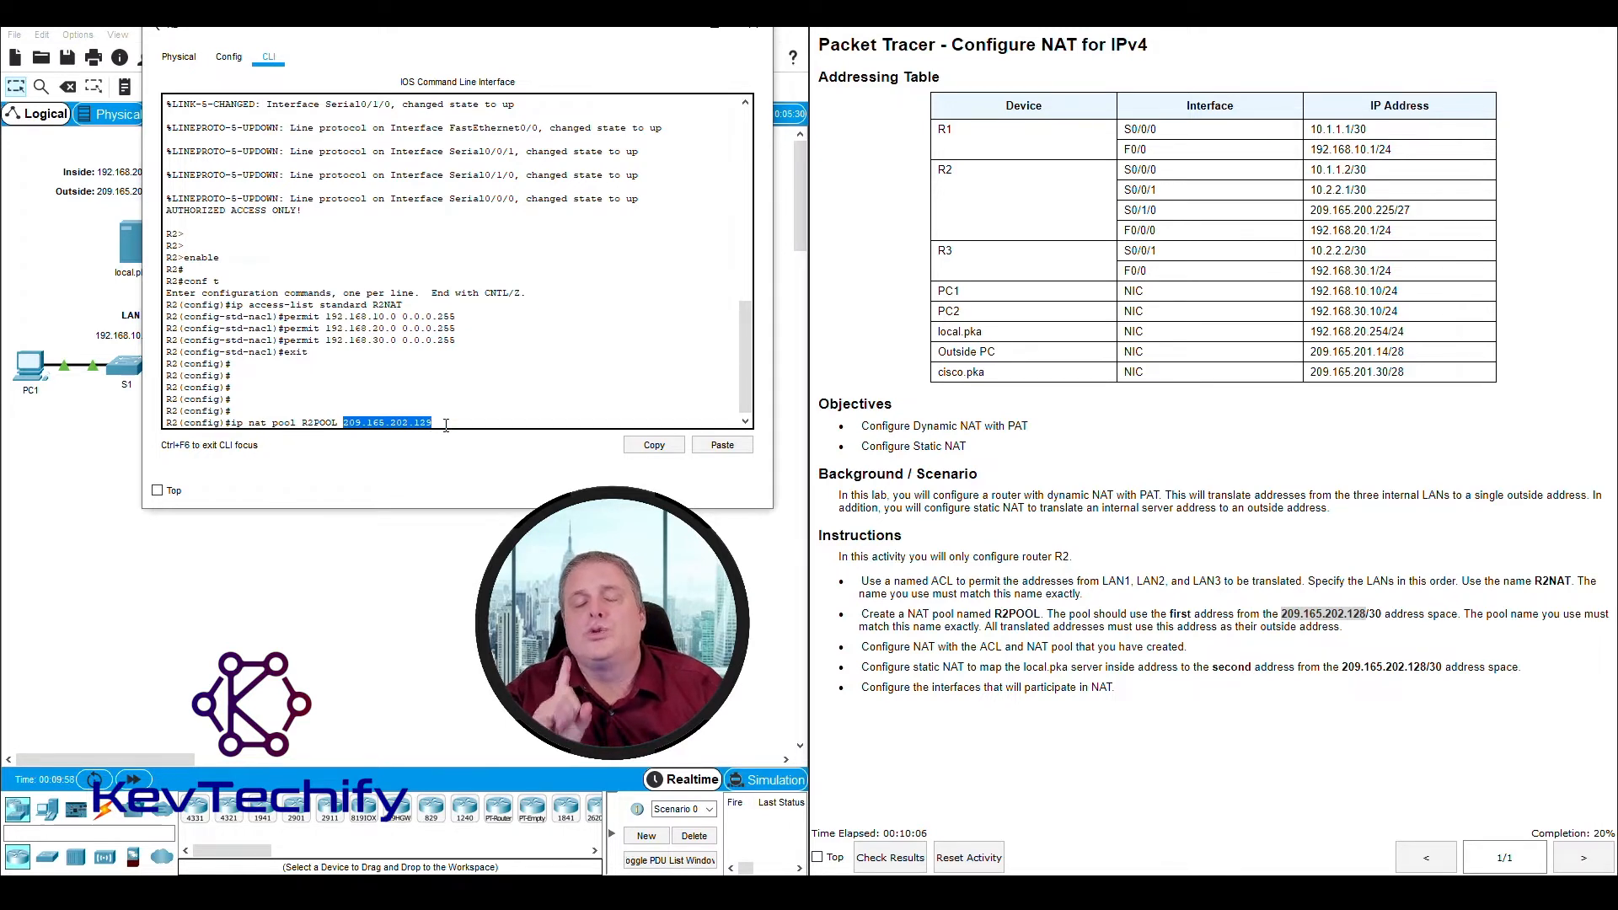
left_click(448, 425)
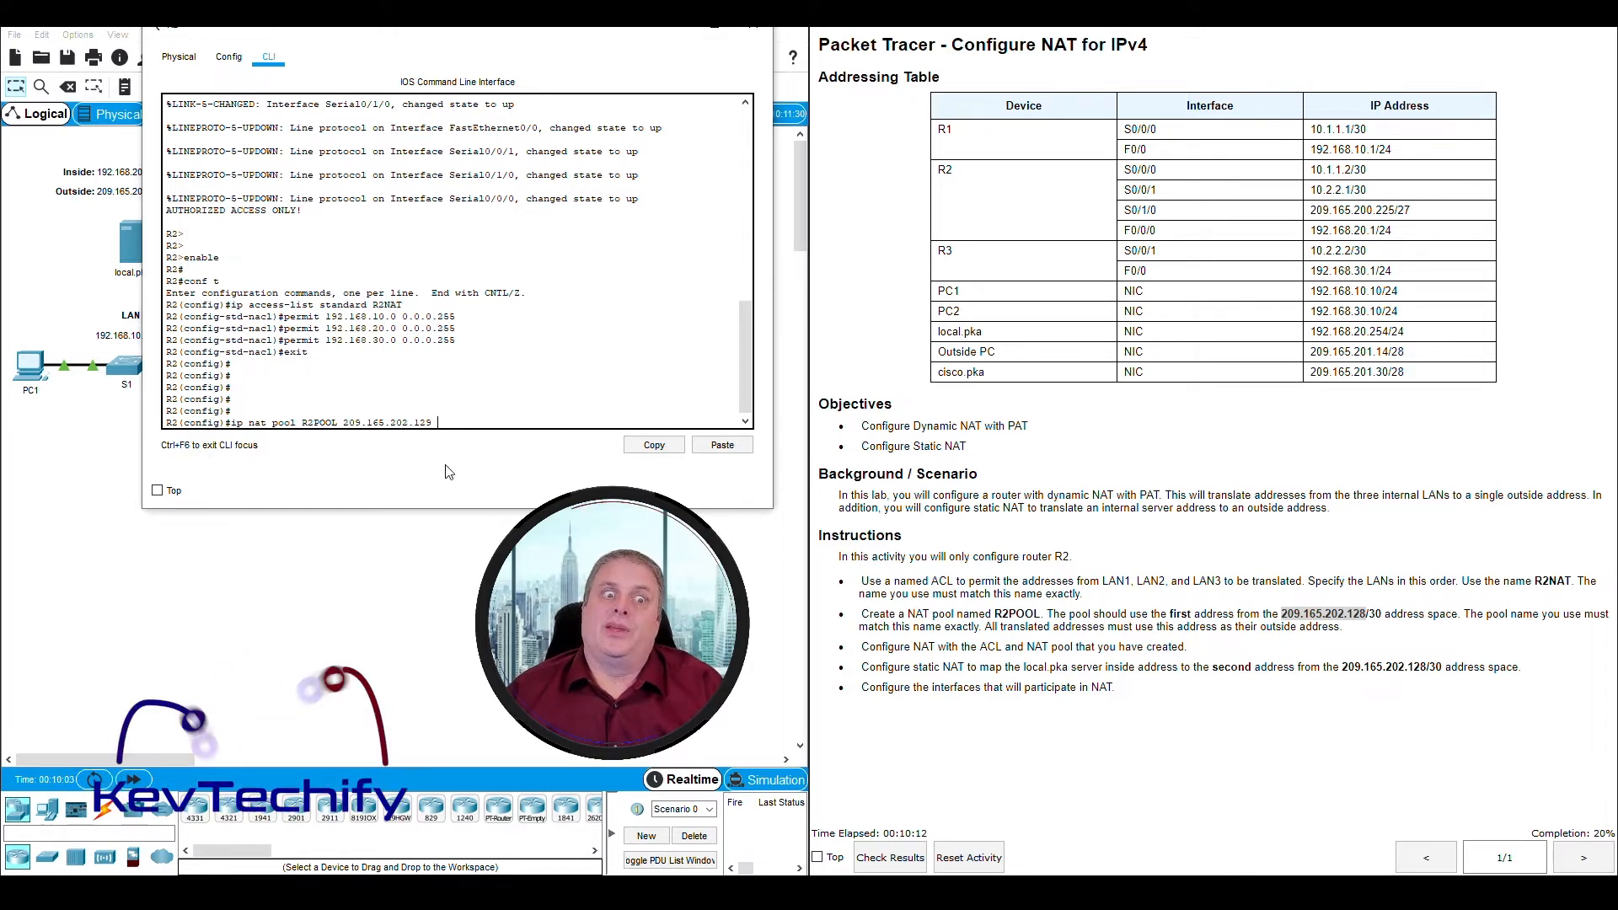
type("209.16")
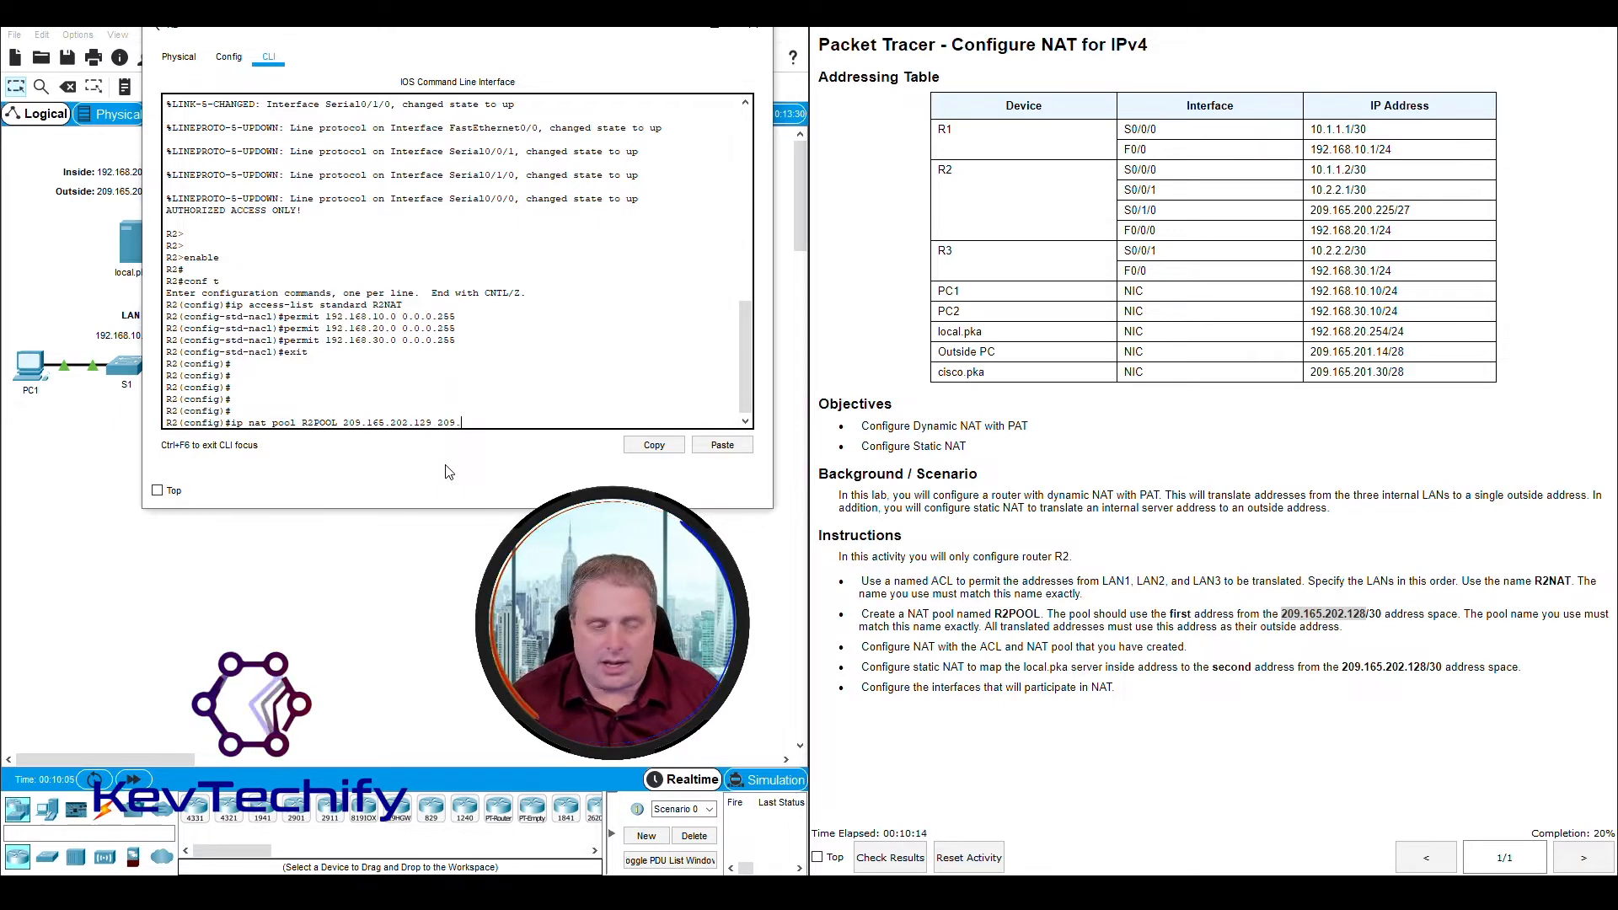
type("5.202.")
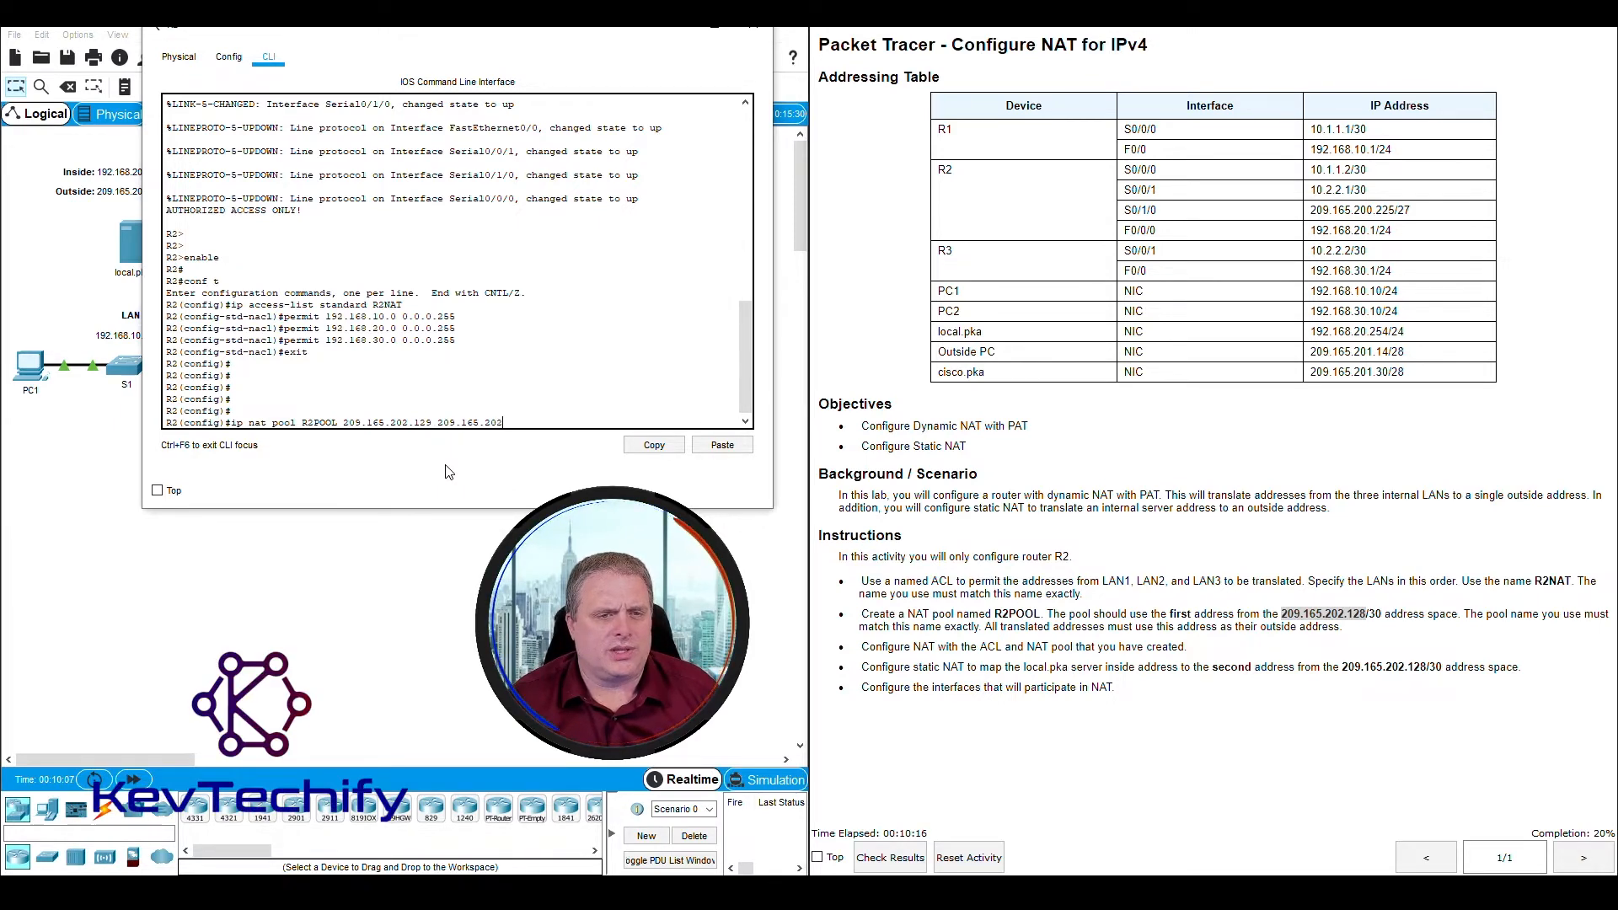
type("129")
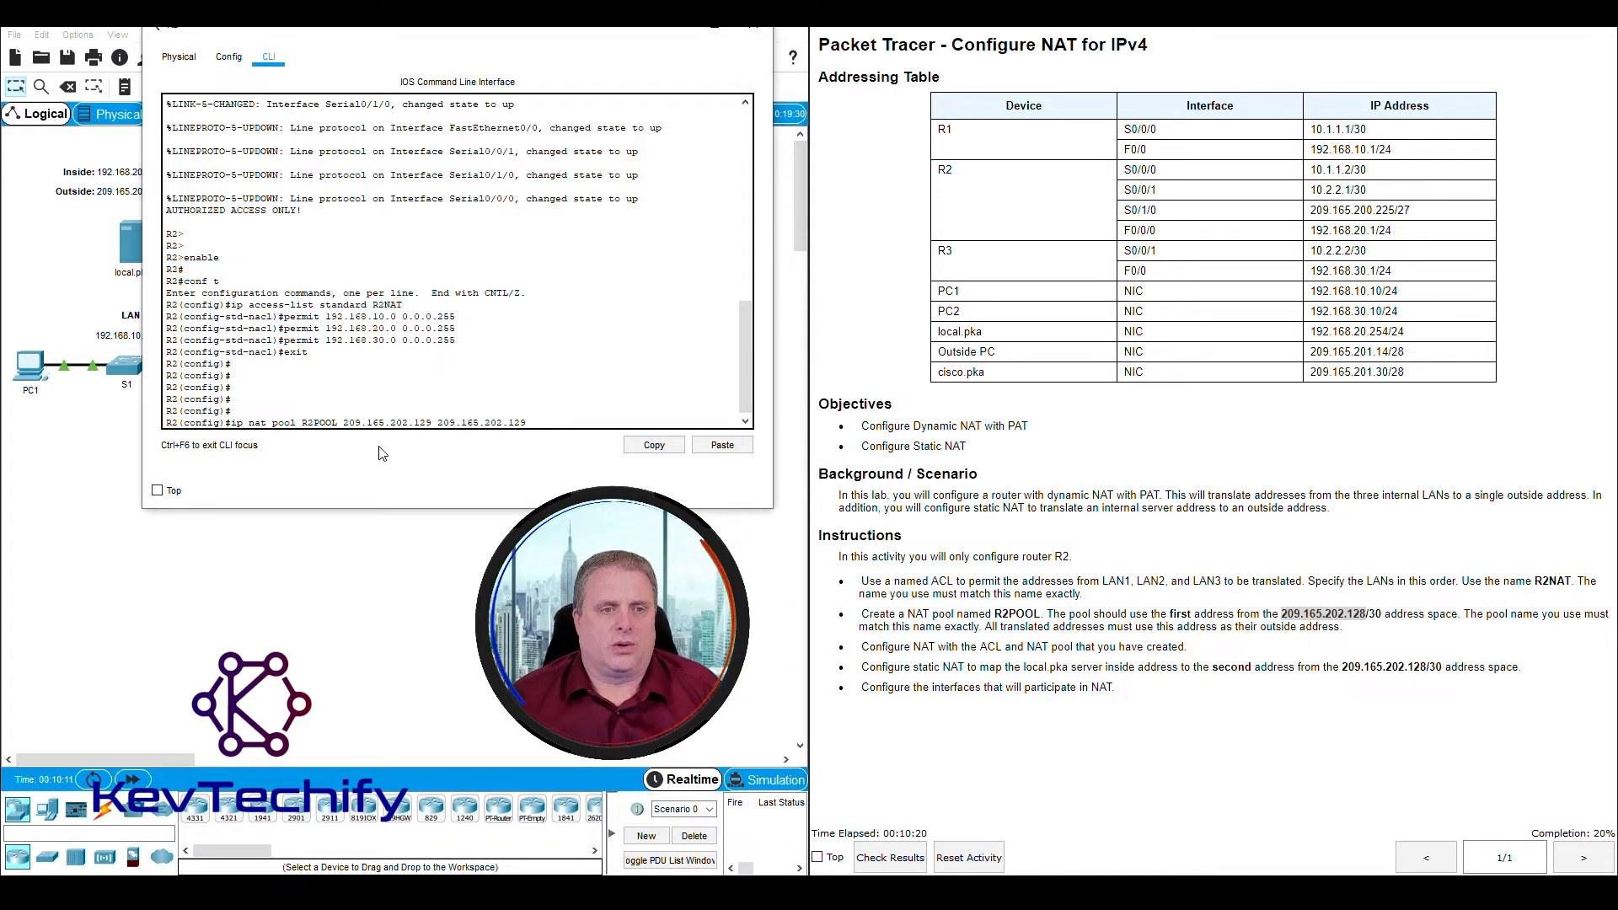
left_click_drag(344, 426, 517, 432)
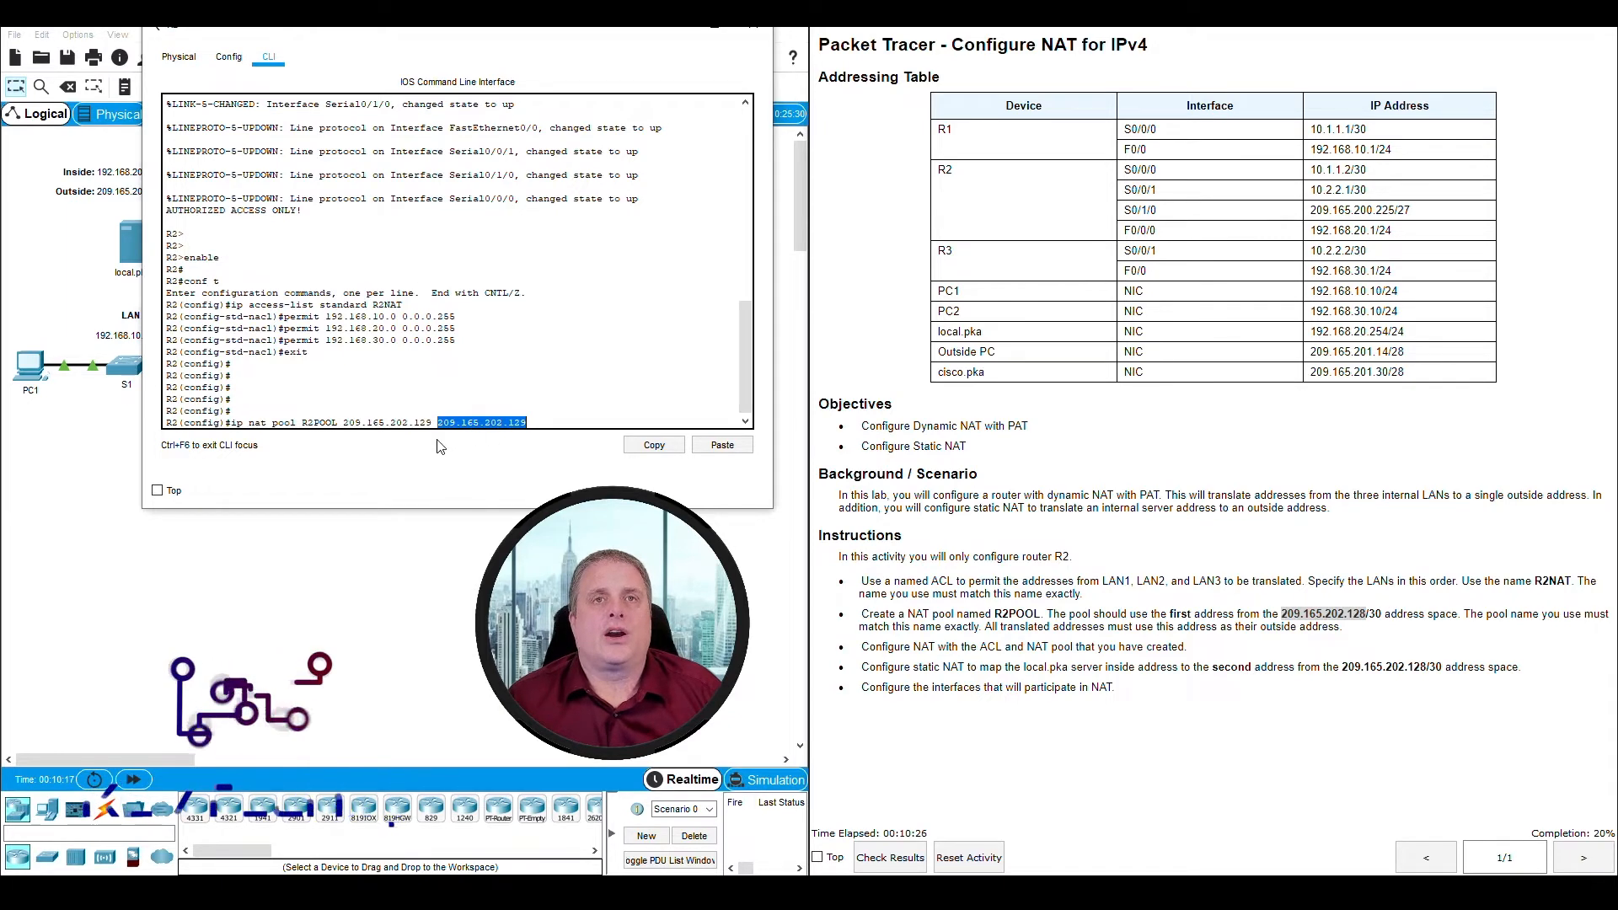
left_click(546, 427)
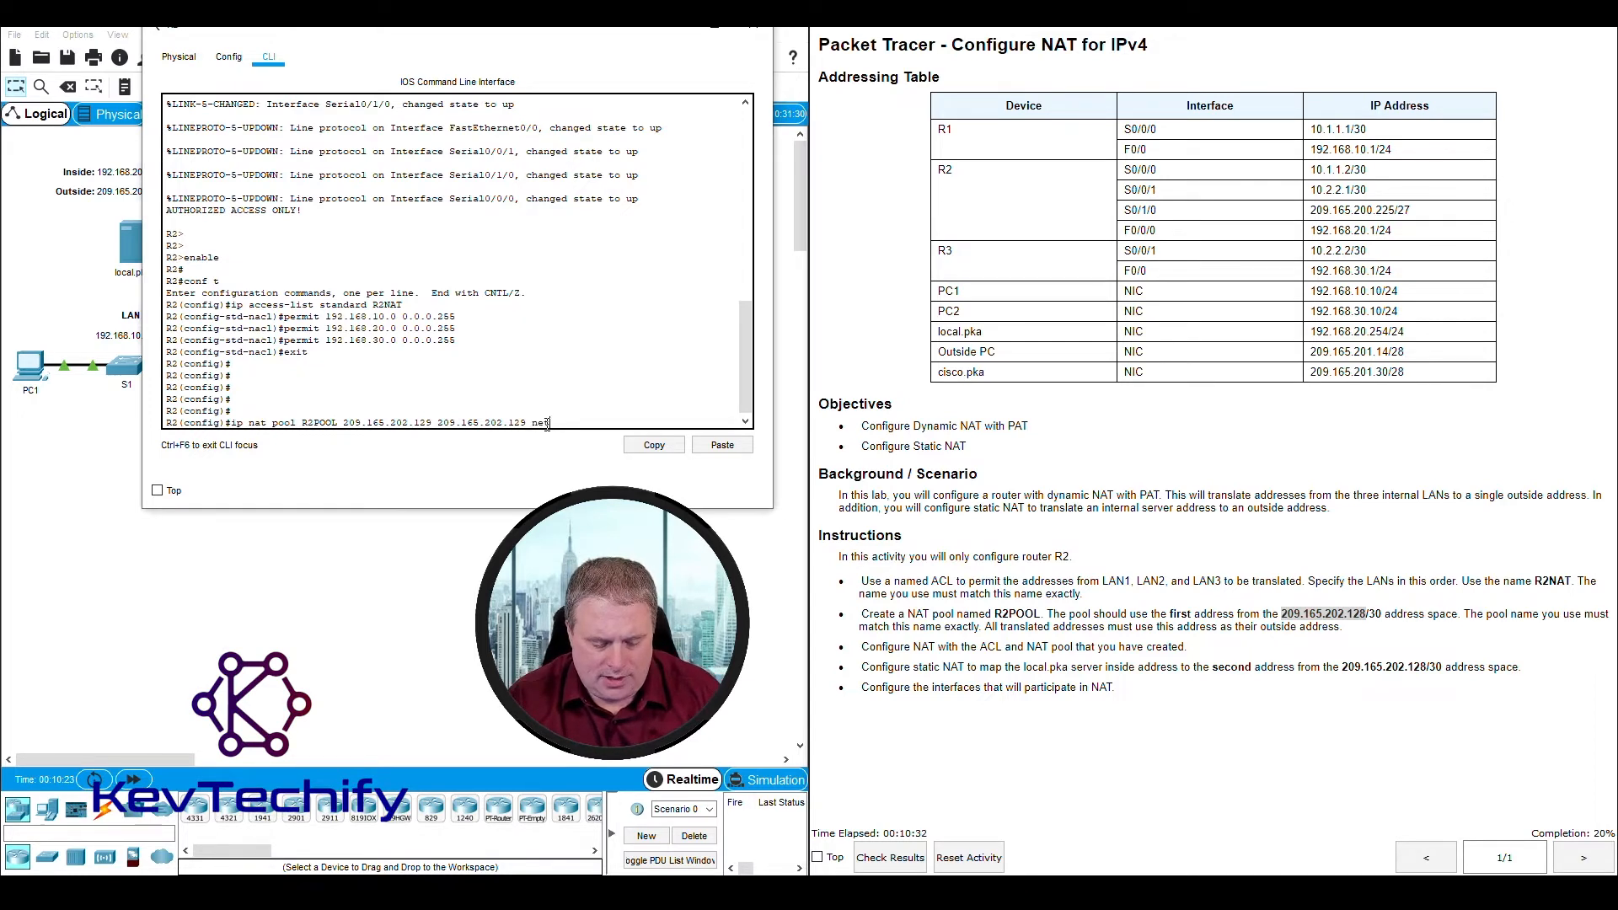
Complete the R2POOL command with netmask 255.255.255.252 and run it
type("netmask")
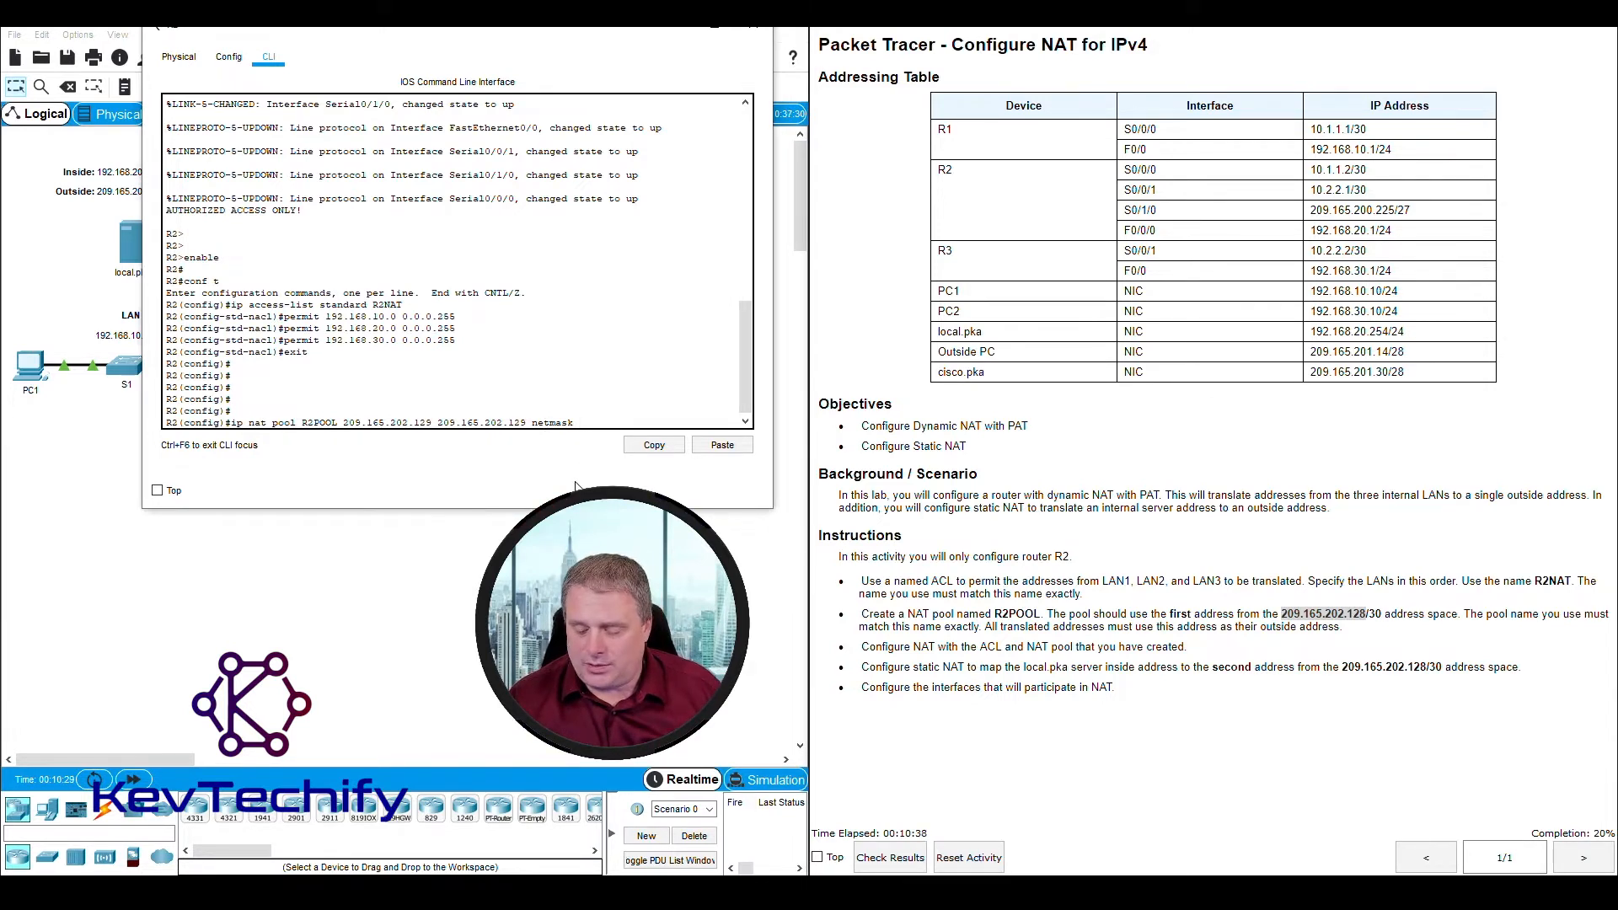
type("255.255")
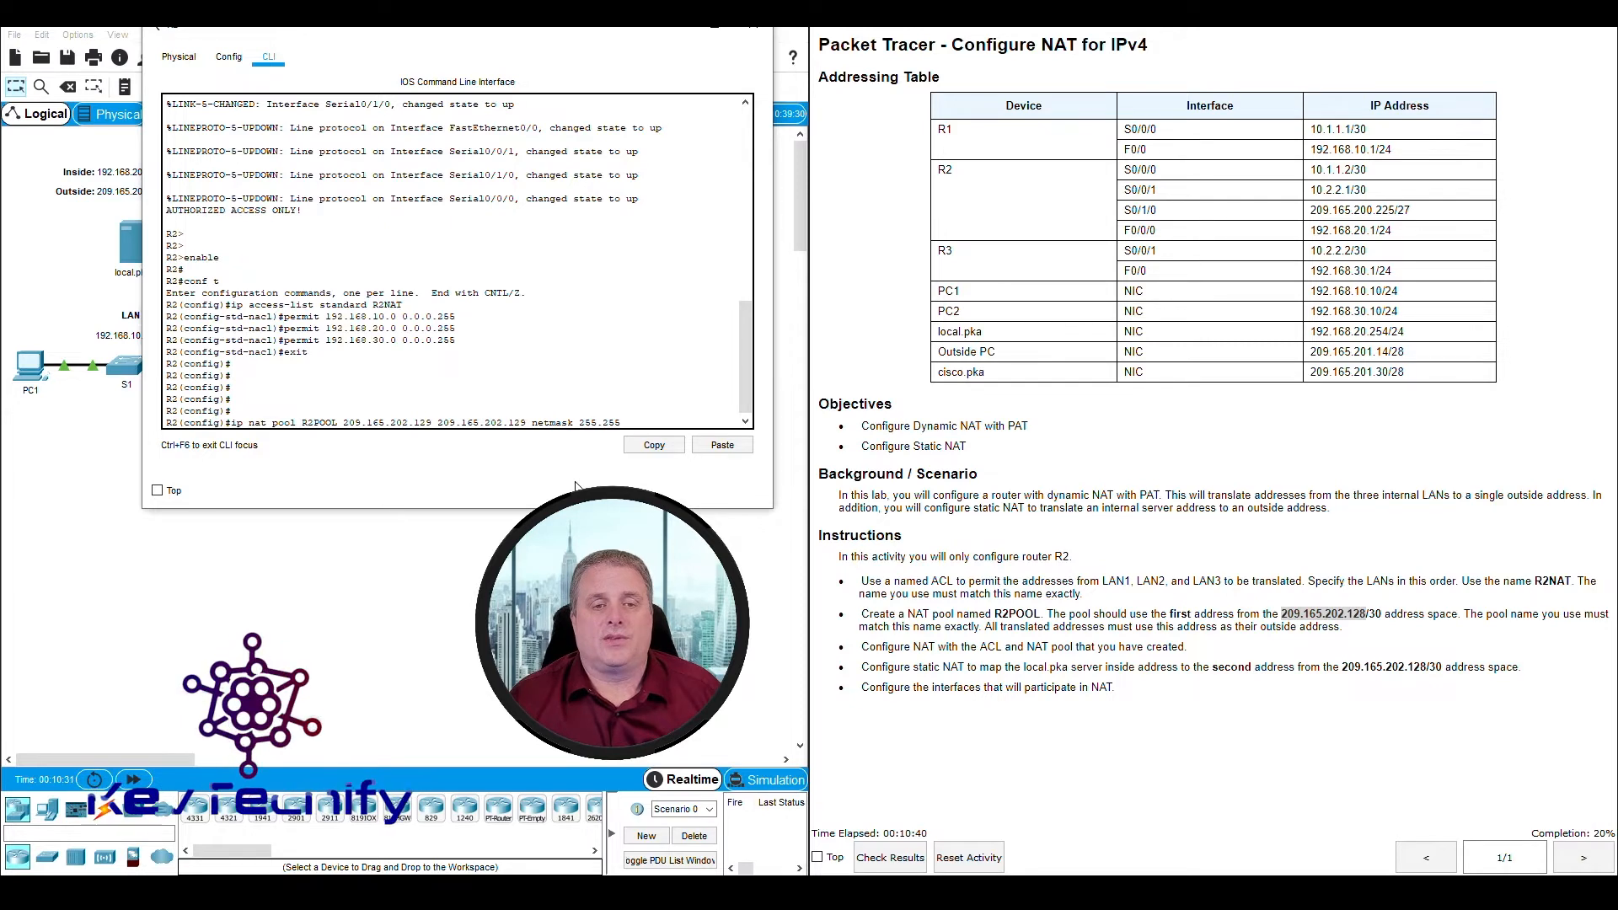
type(".255.252")
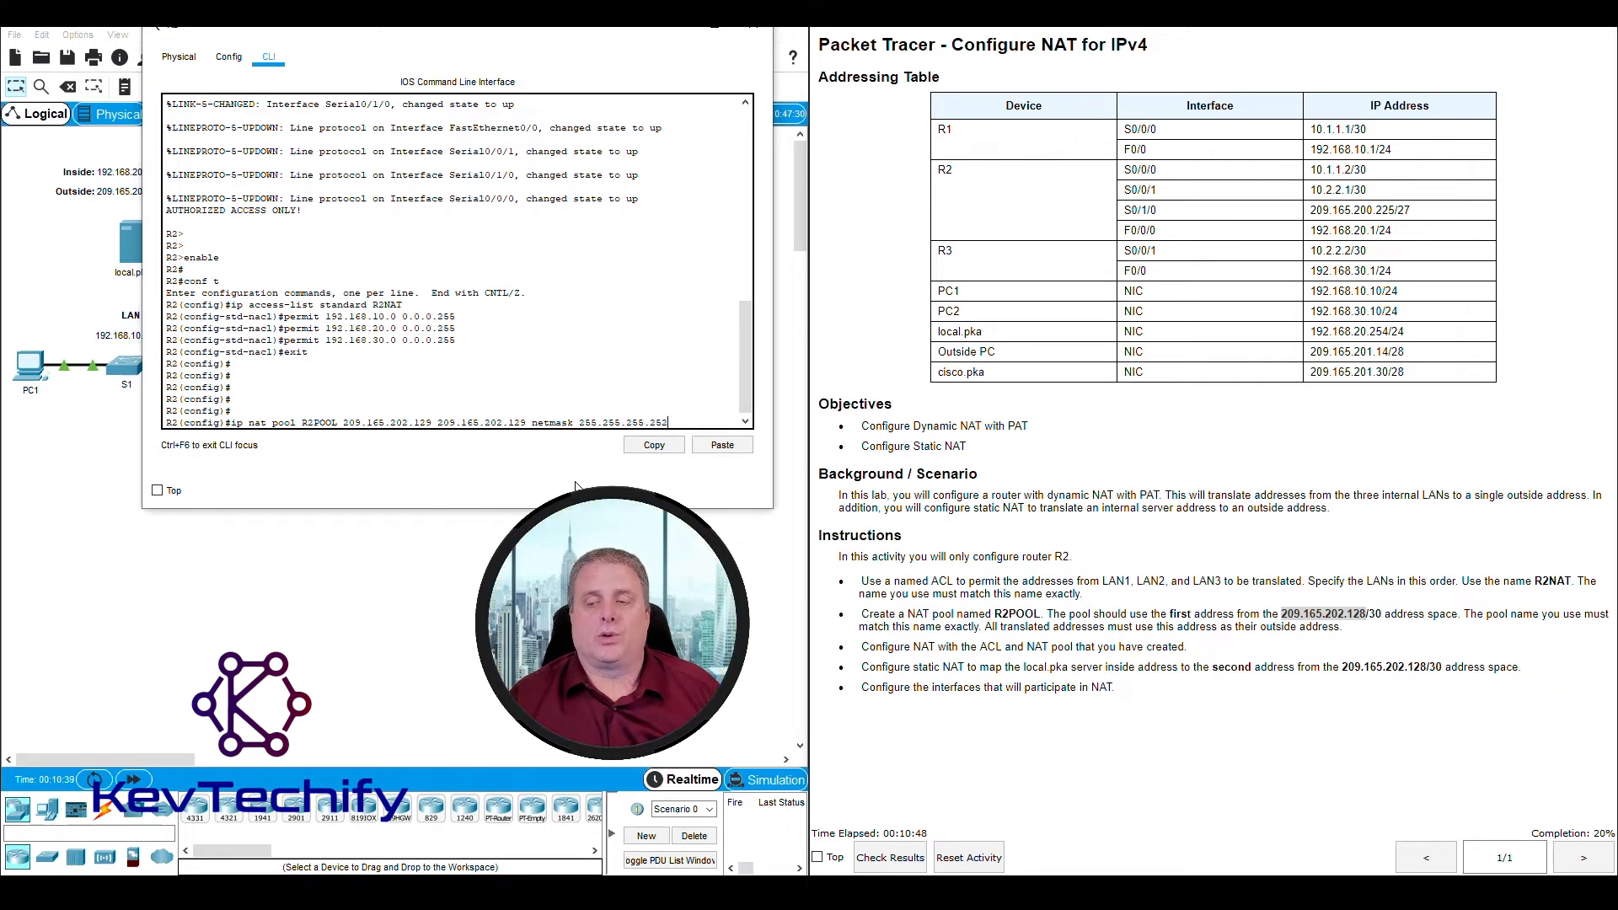
key("Return")
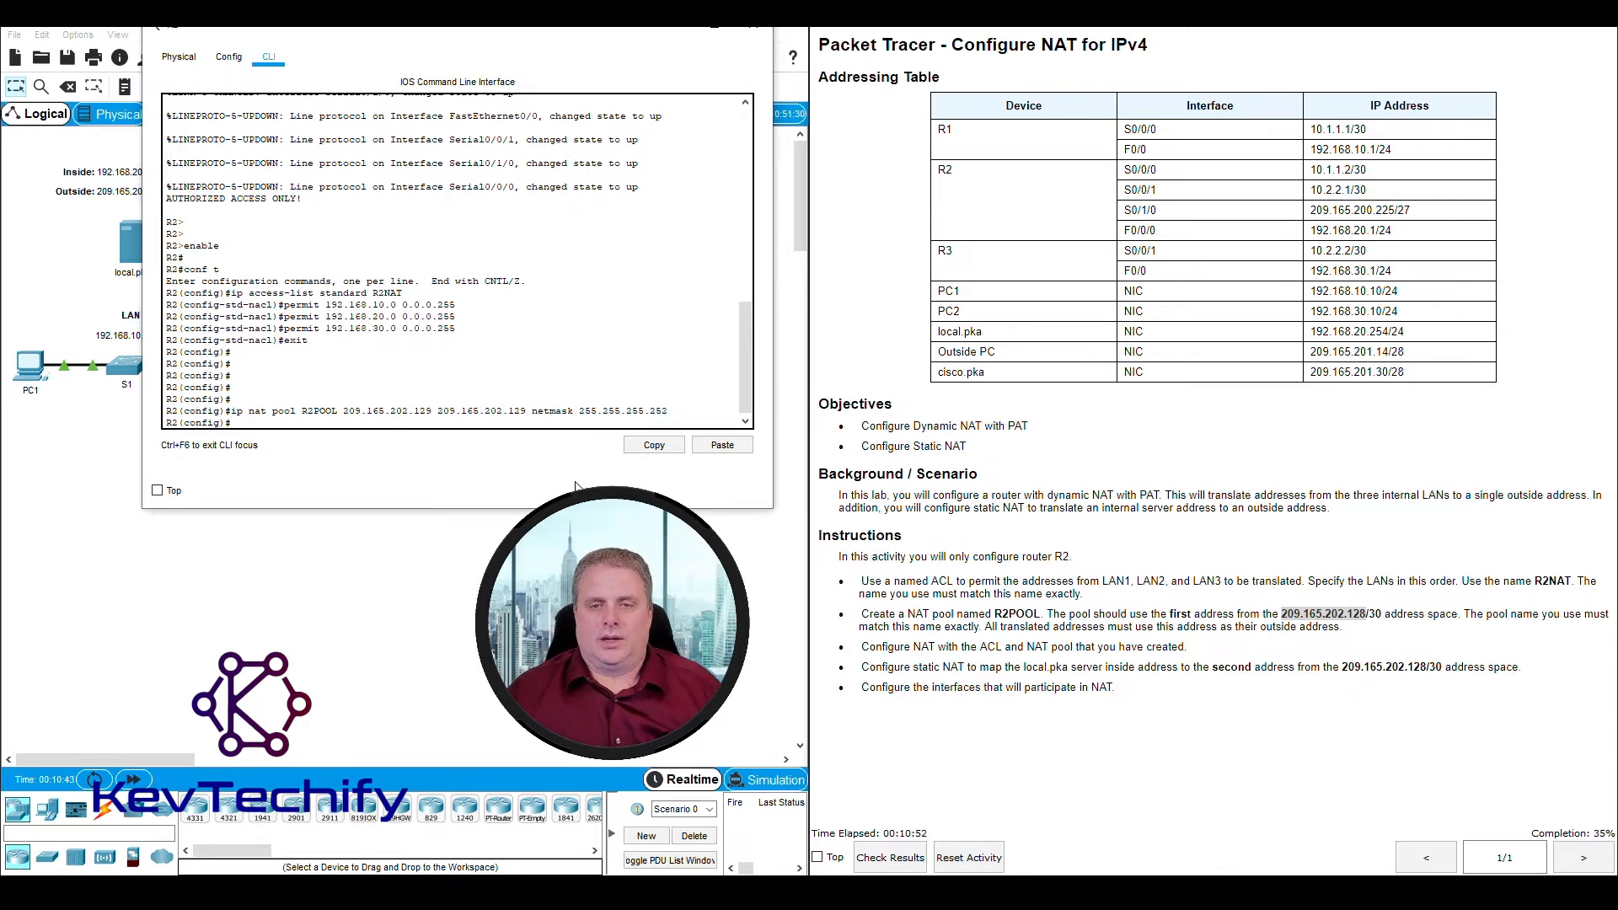
Review the instruction for configuring NAT with the ACL and pool, and check the exact ACL and pool names it refers to
left_click_drag(866, 614, 1359, 634)
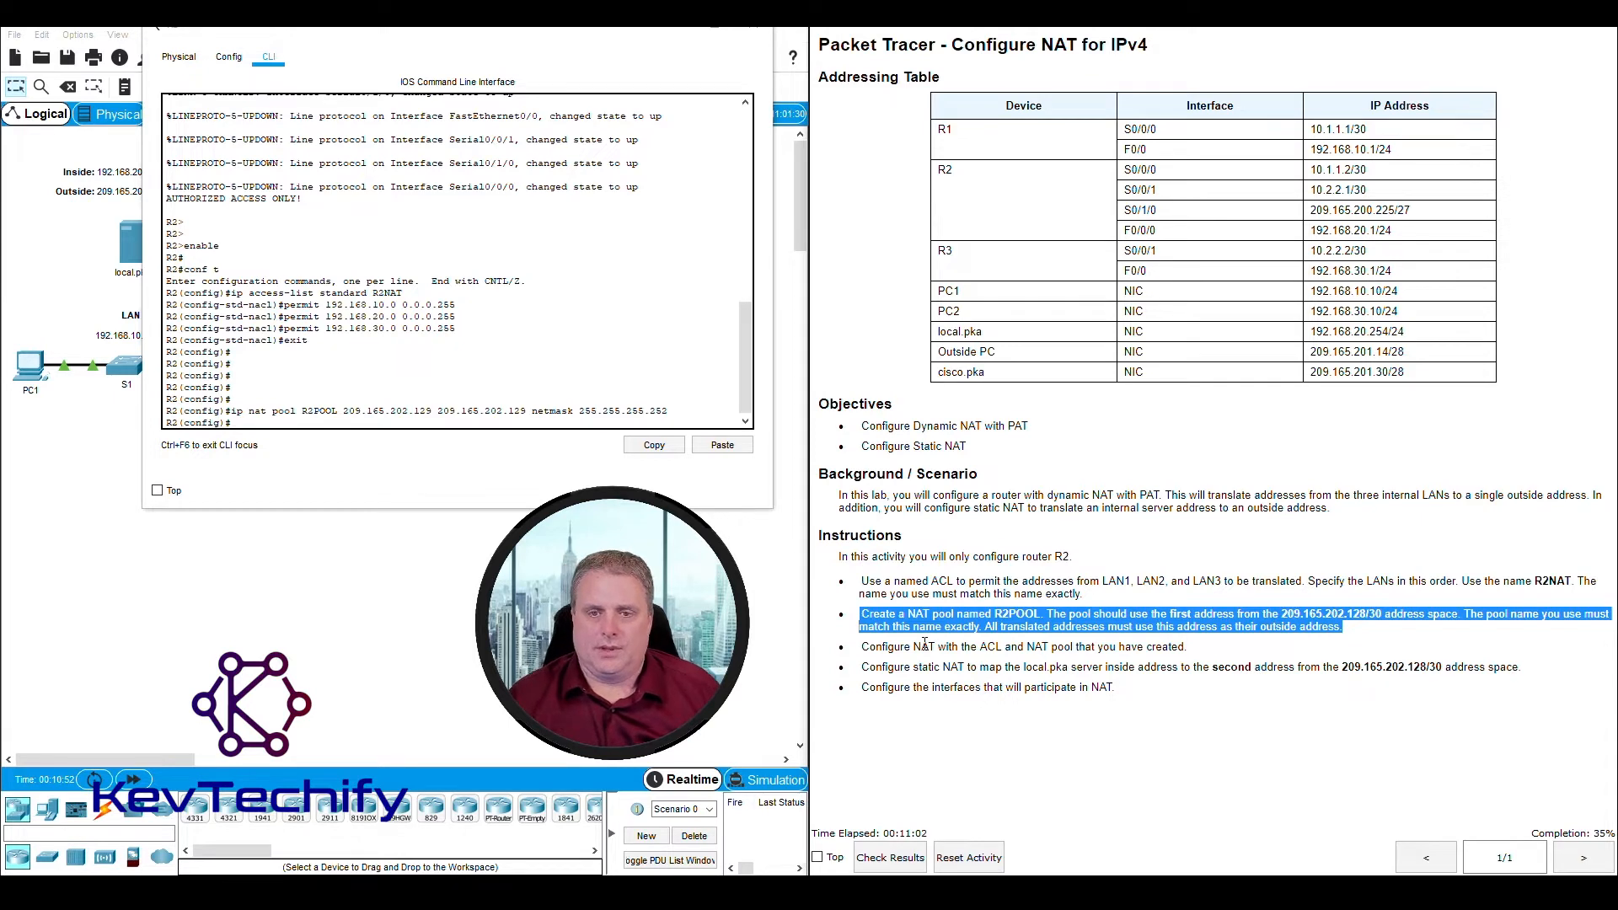
left_click(889, 648)
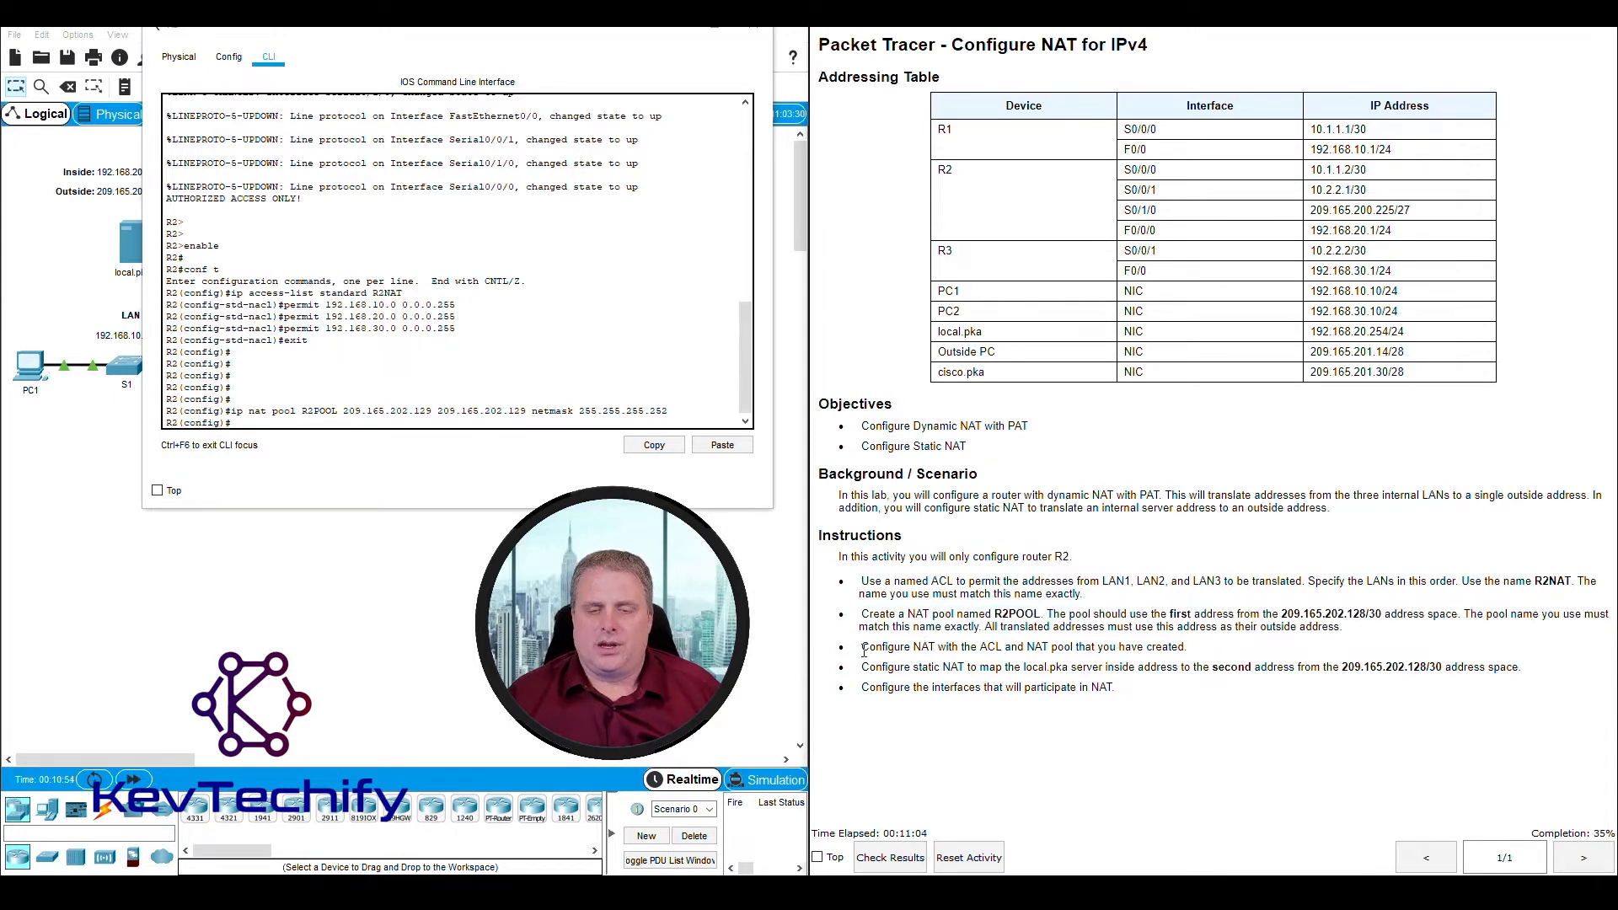
left_click_drag(864, 650, 1187, 647)
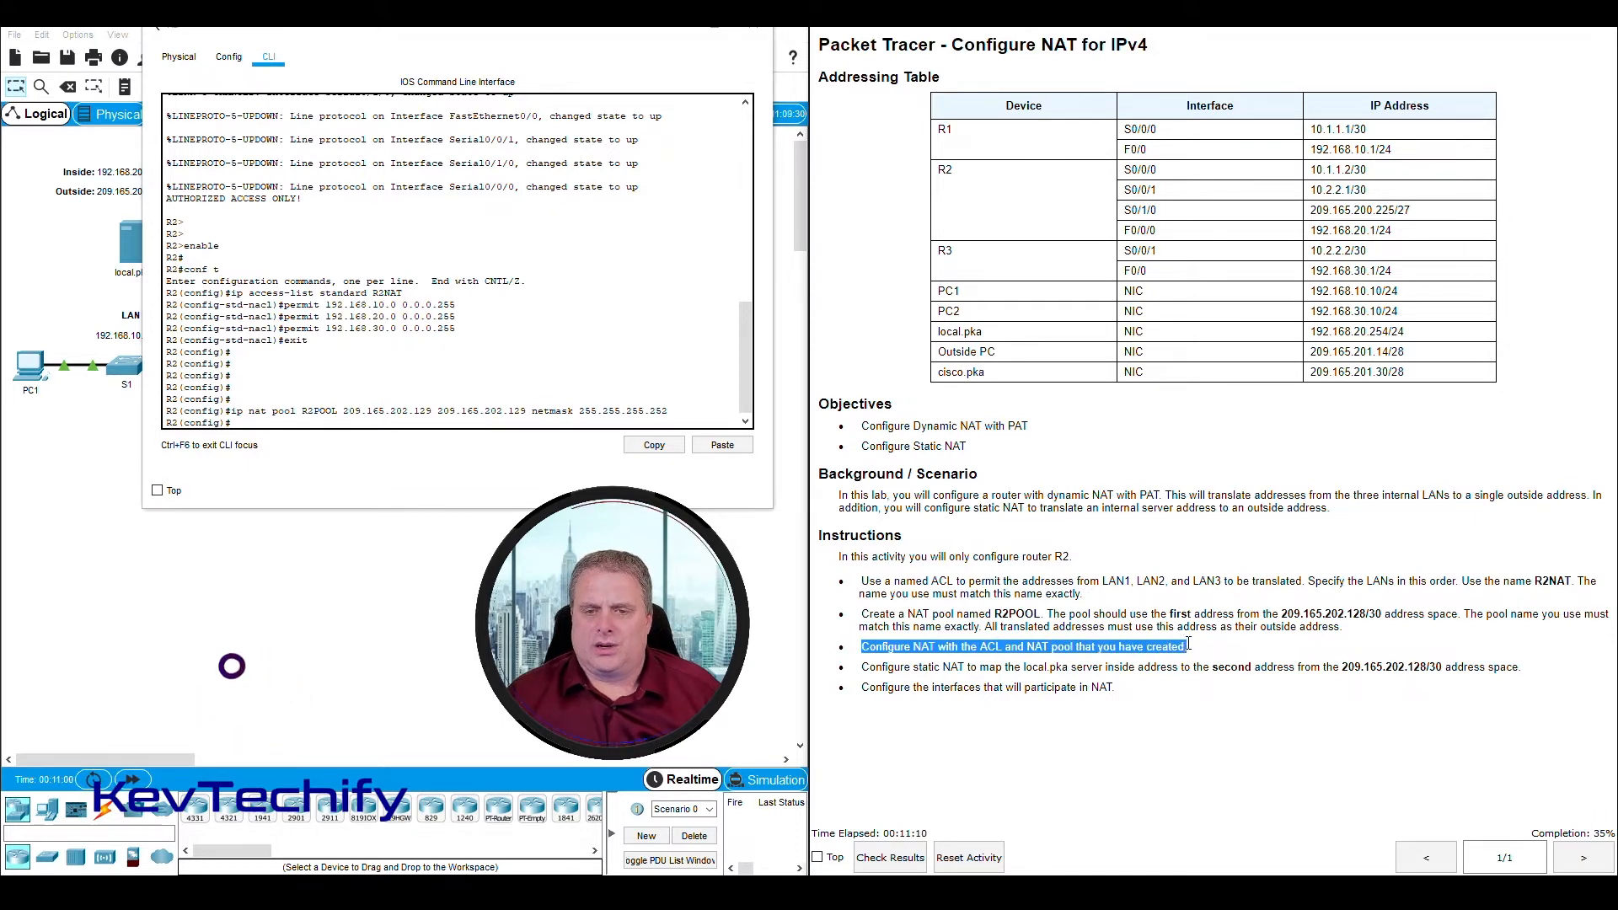
left_click(1536, 582)
double_click(1537, 581)
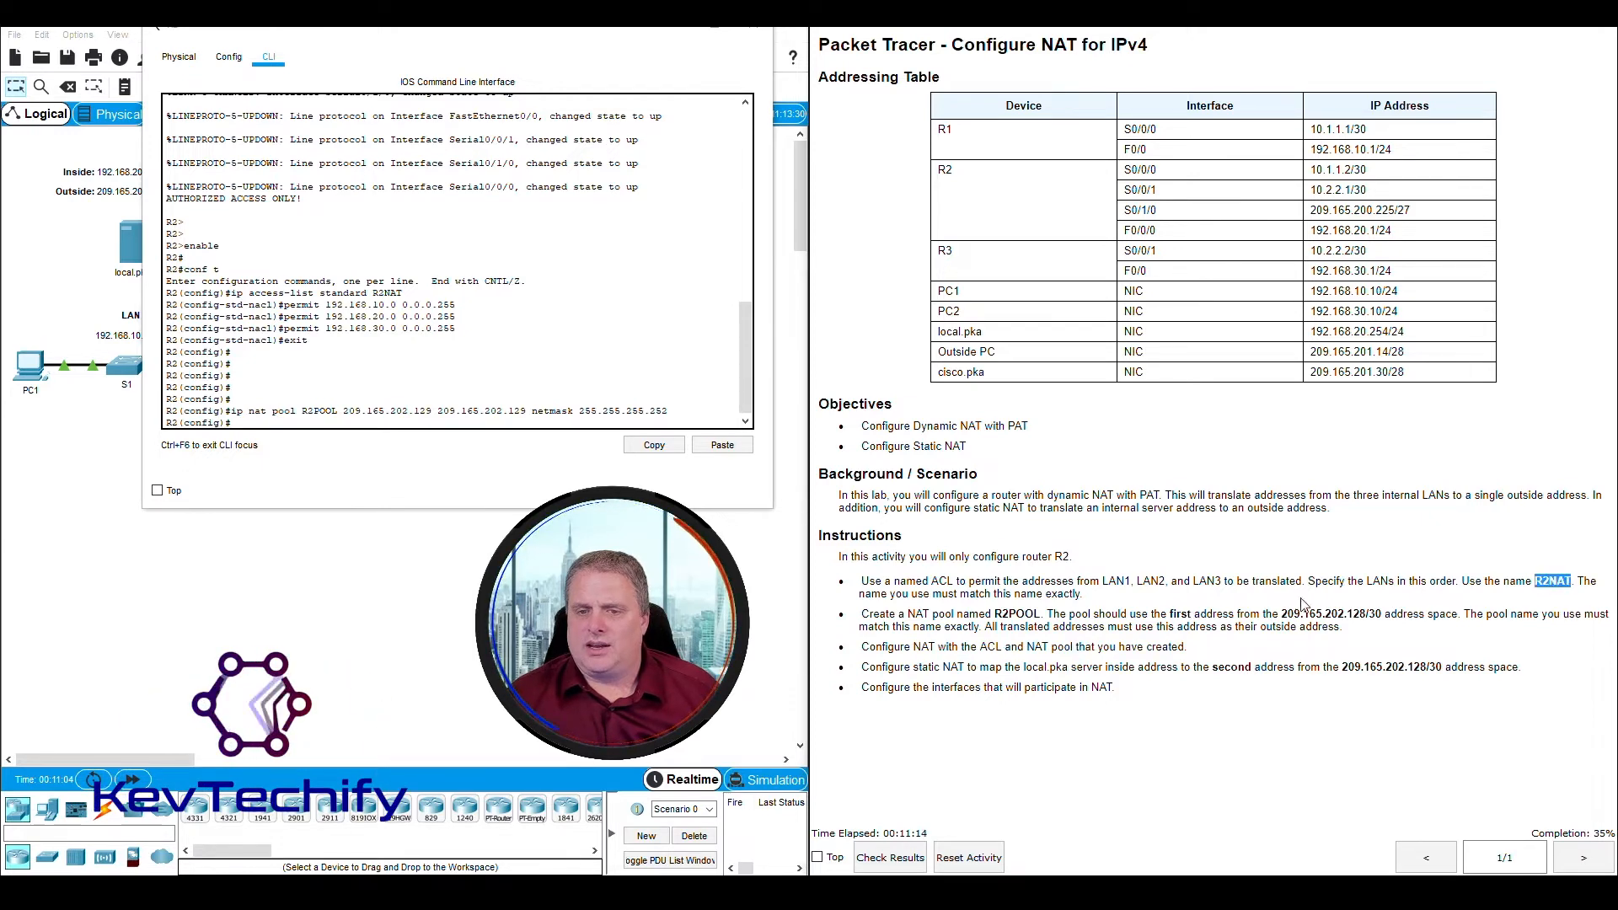
left_click_drag(995, 614, 1033, 614)
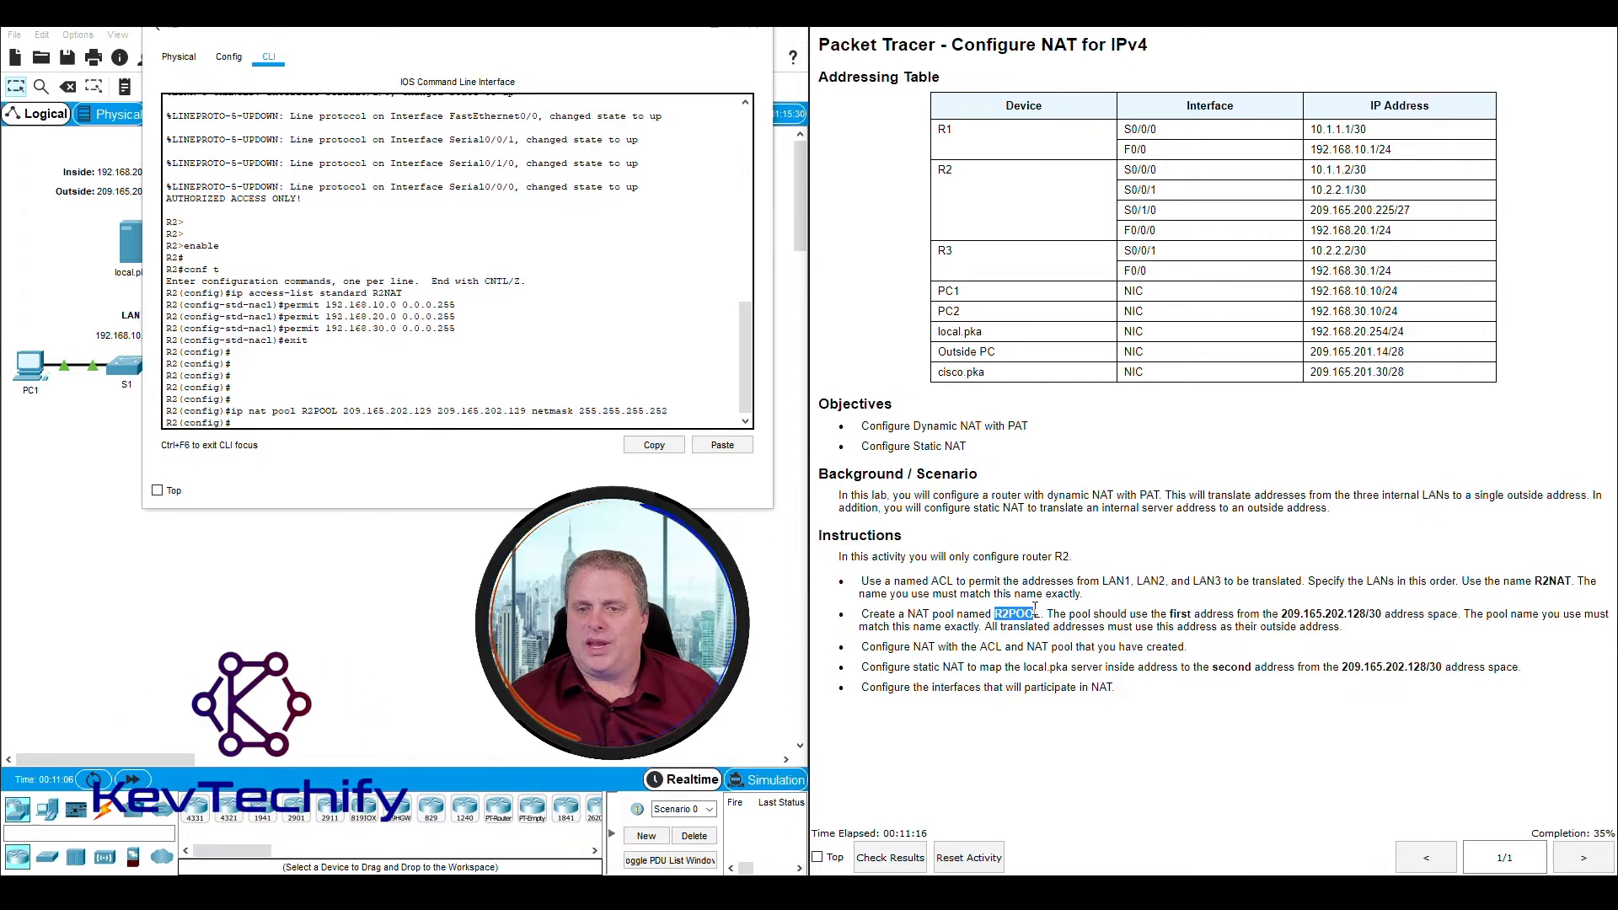
left_click(1095, 600)
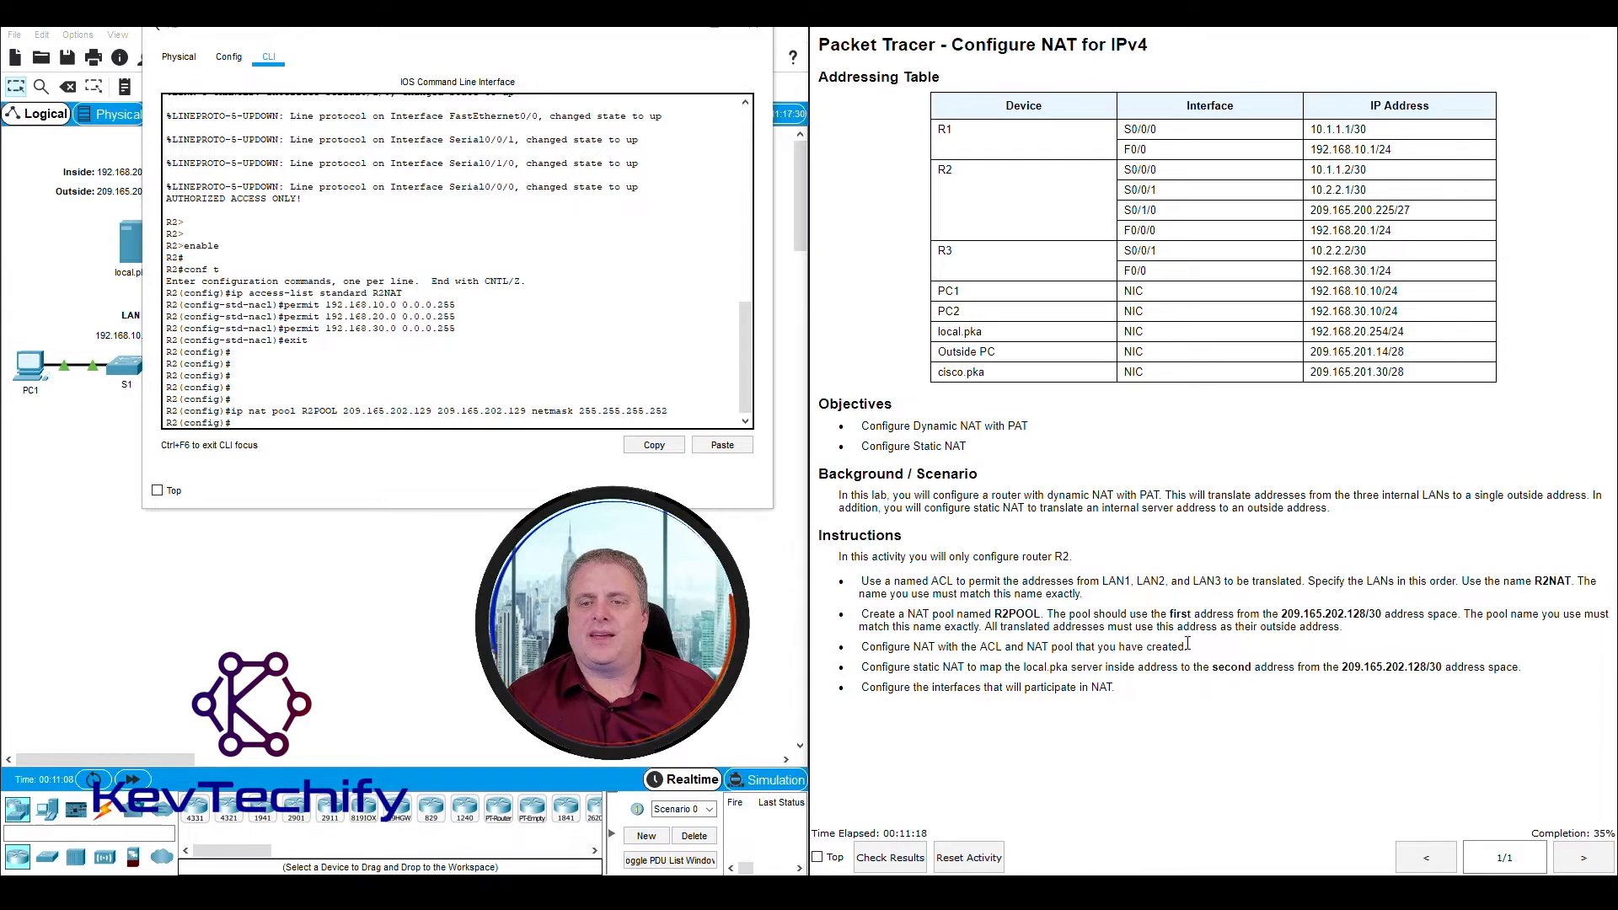
Add blank prompt lines in R2's global configuration and begin the dynamic NAT rule with ip nat inside source list
left_click(277, 423)
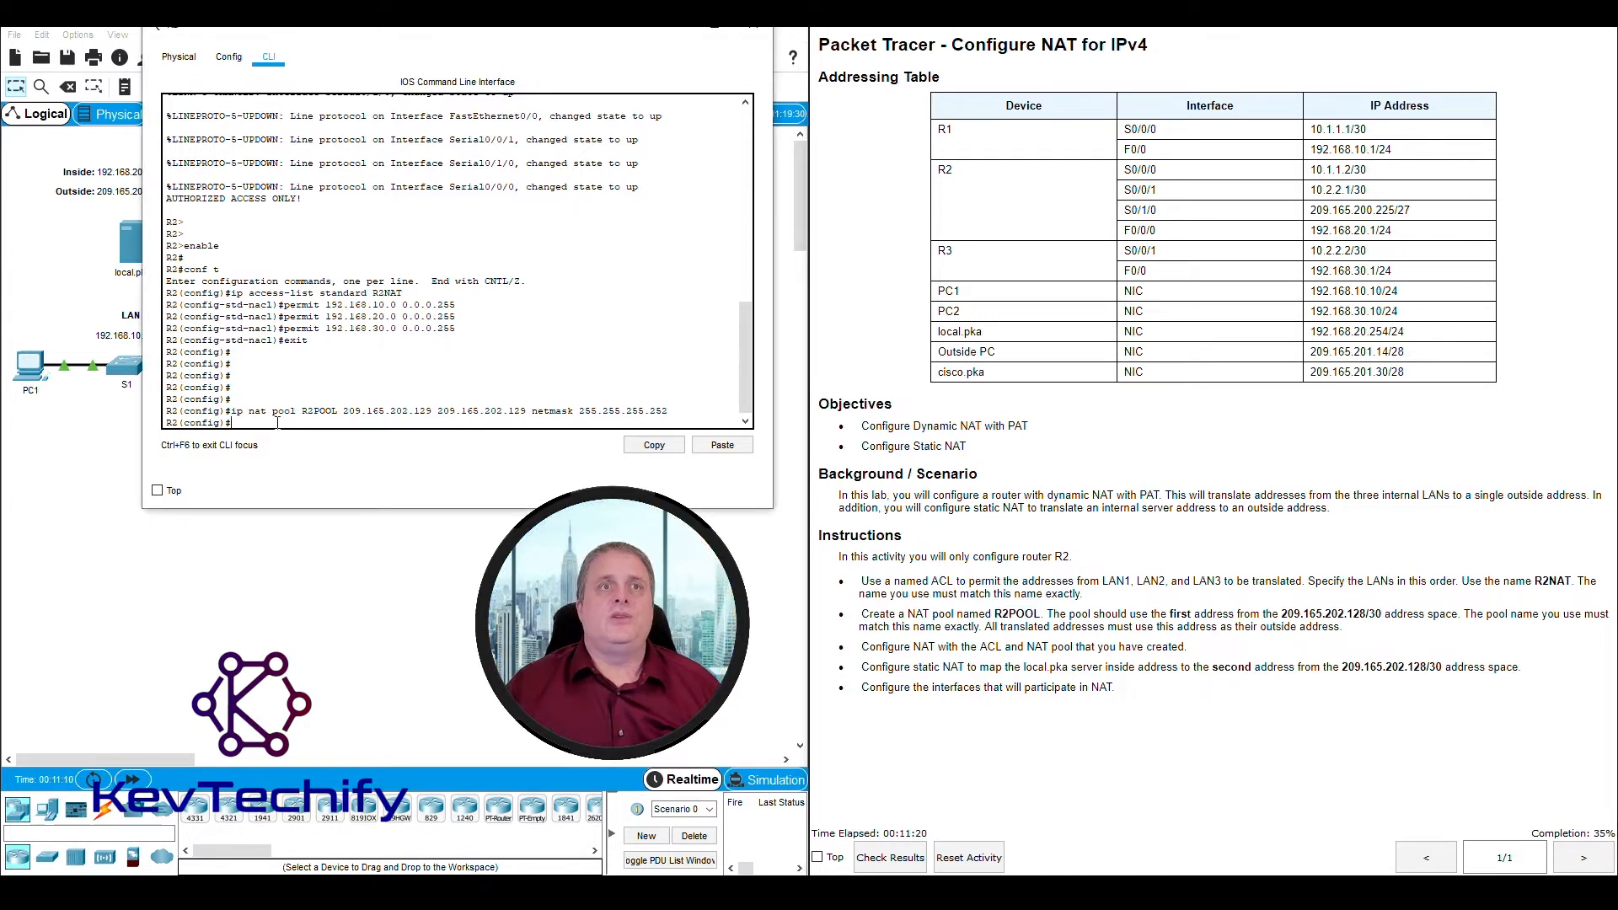
key("Return")
key("Return")
key("Return")
key("Return")
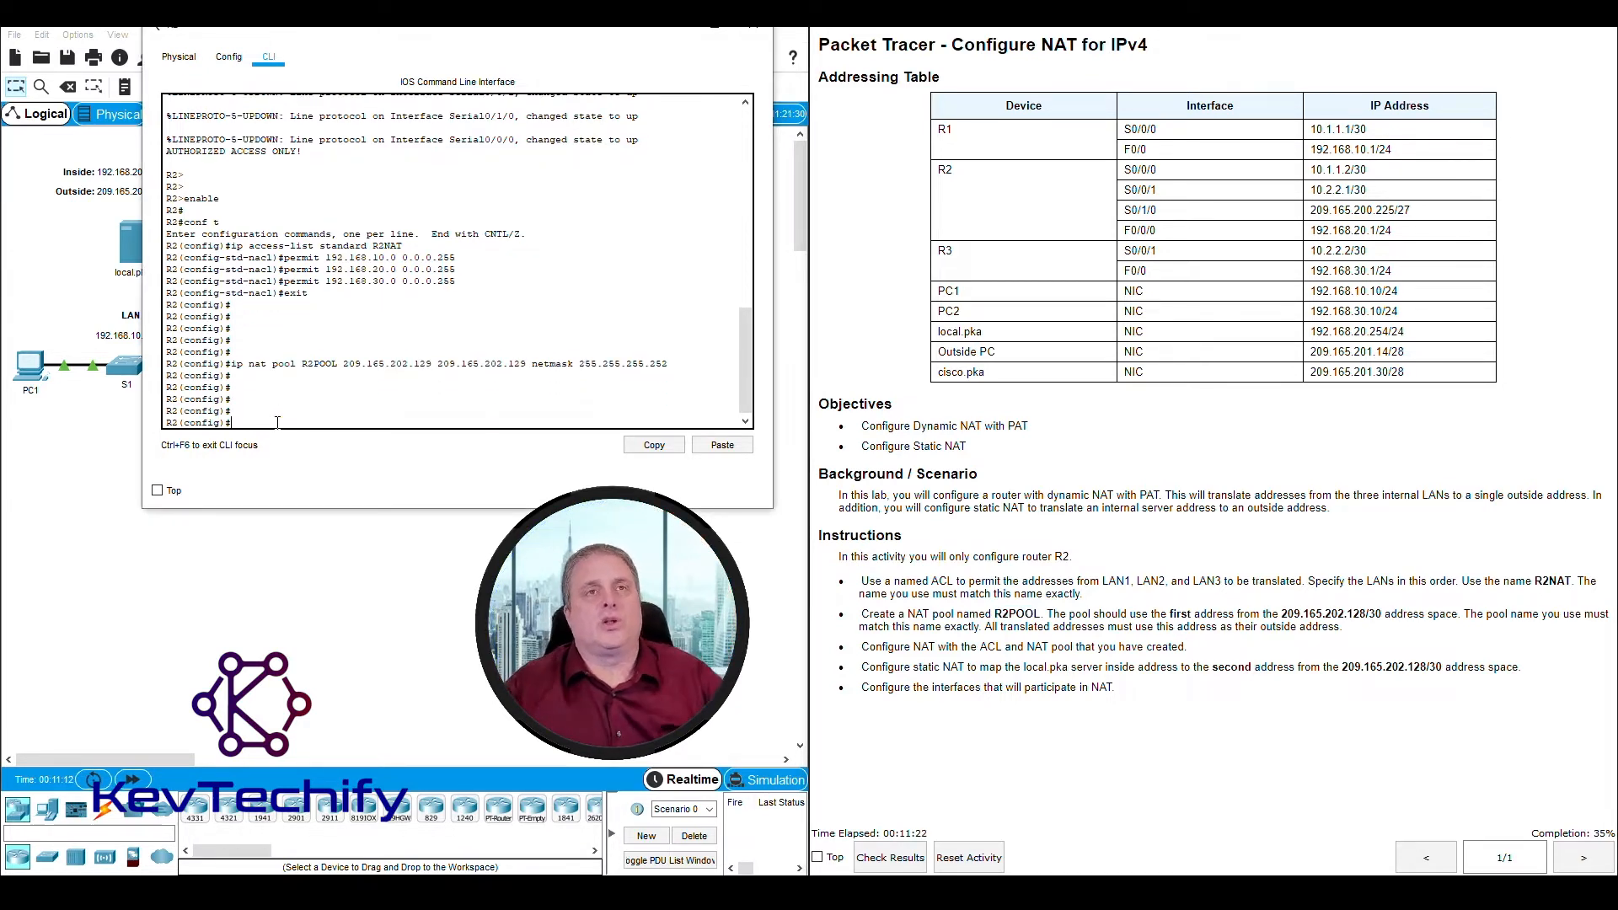
type("ip nat")
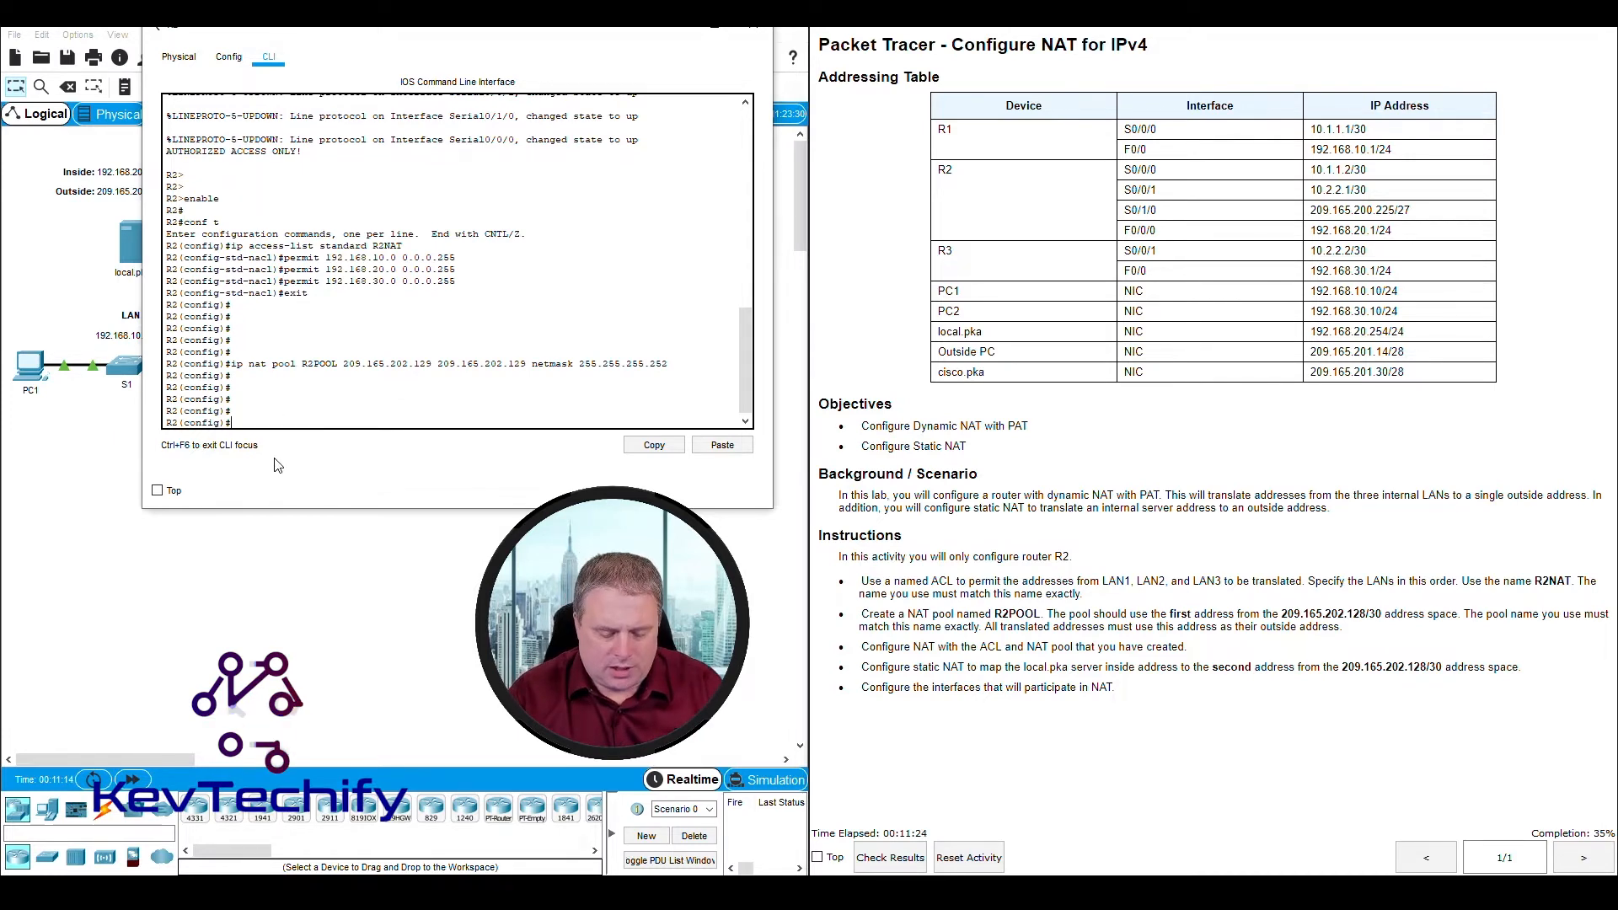
type(" ins")
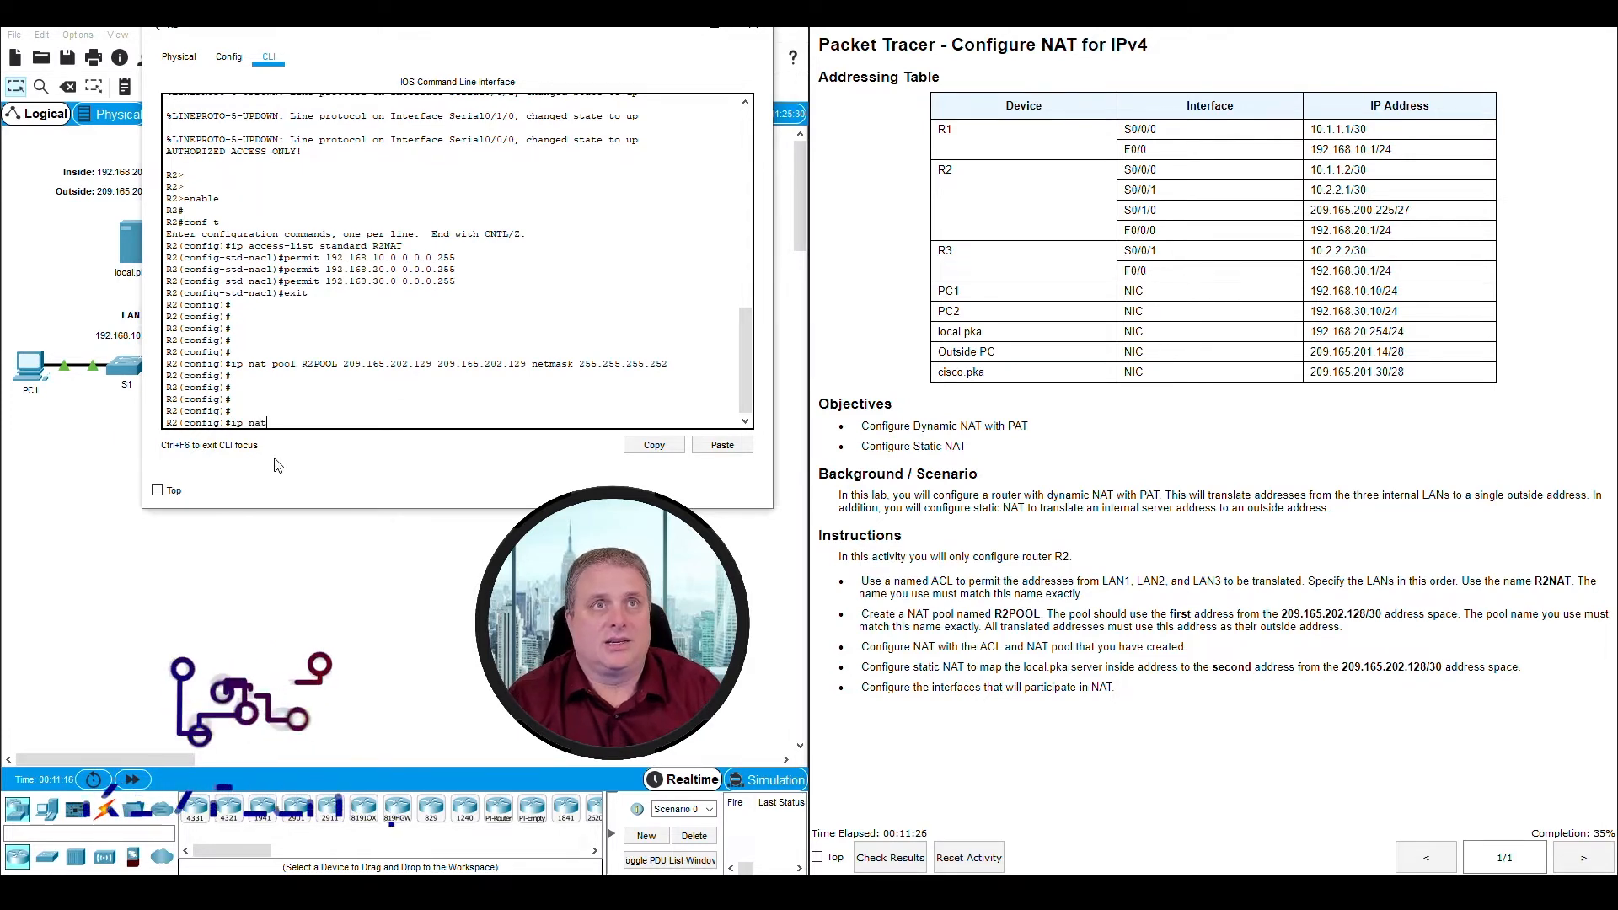
type("ide")
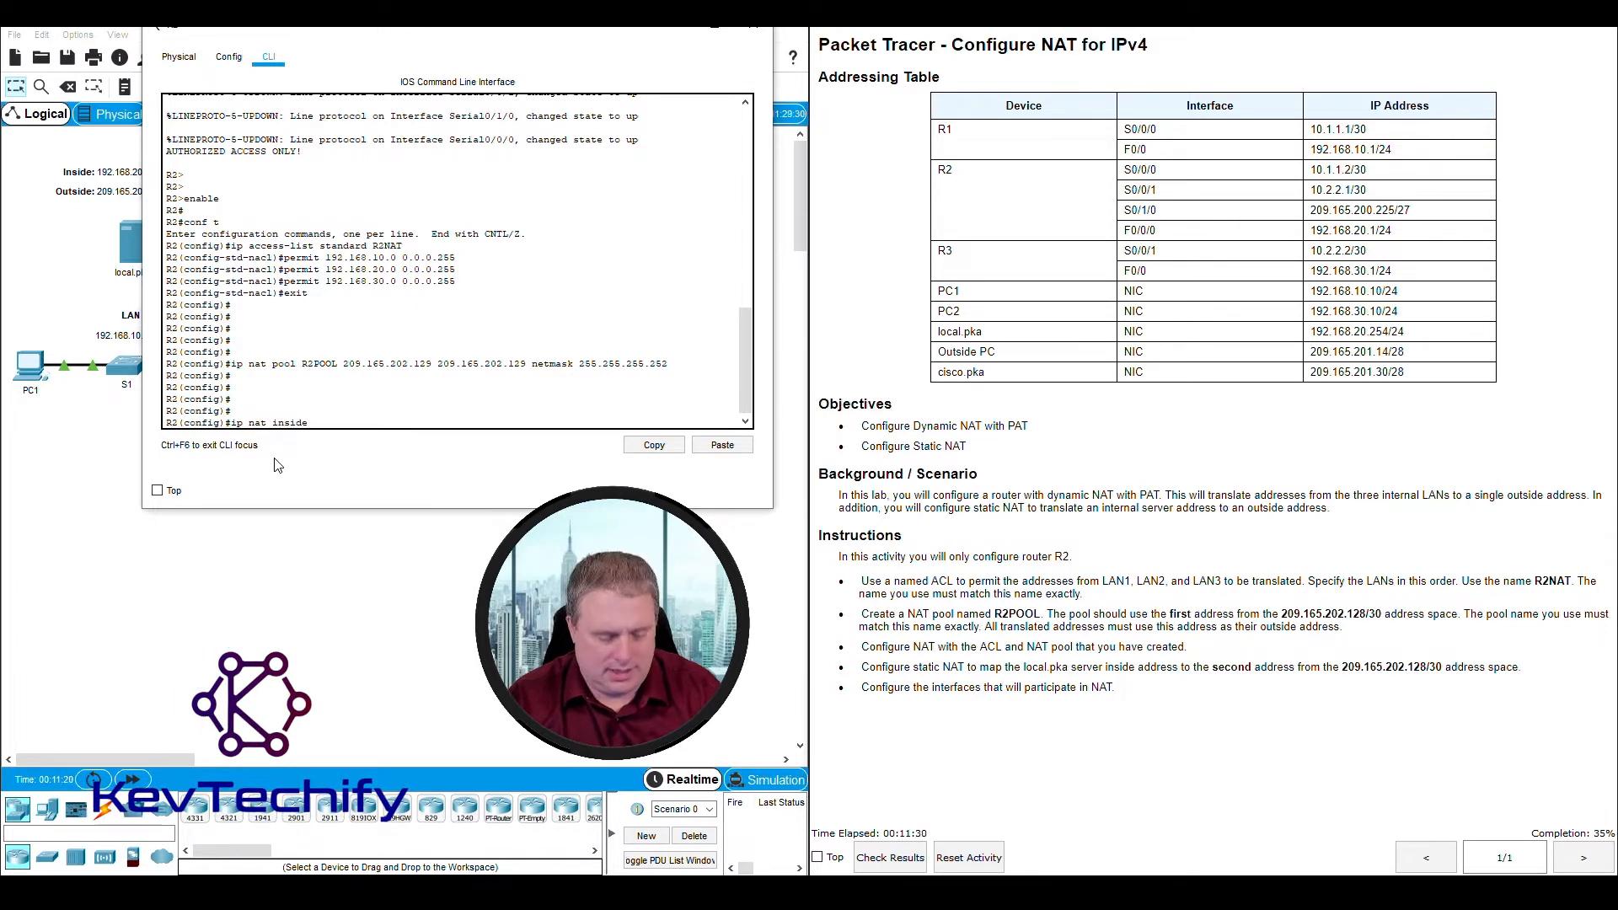
type(" source list")
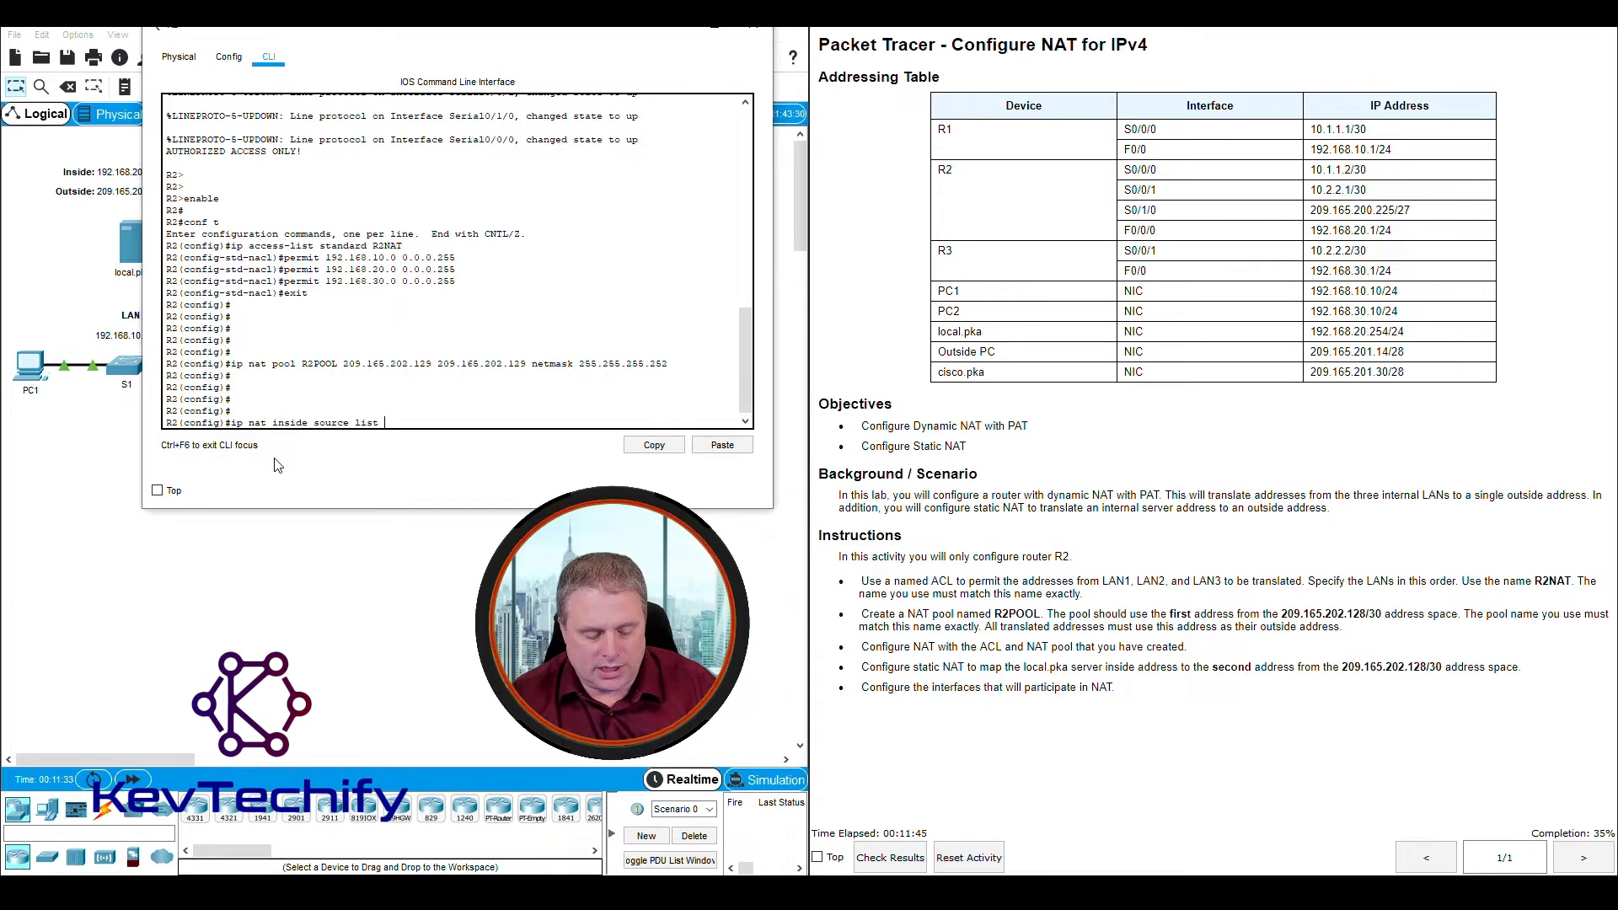
Check the ACL name in the instructions and enter R2NAT as the source list in the NAT rule
type("R")
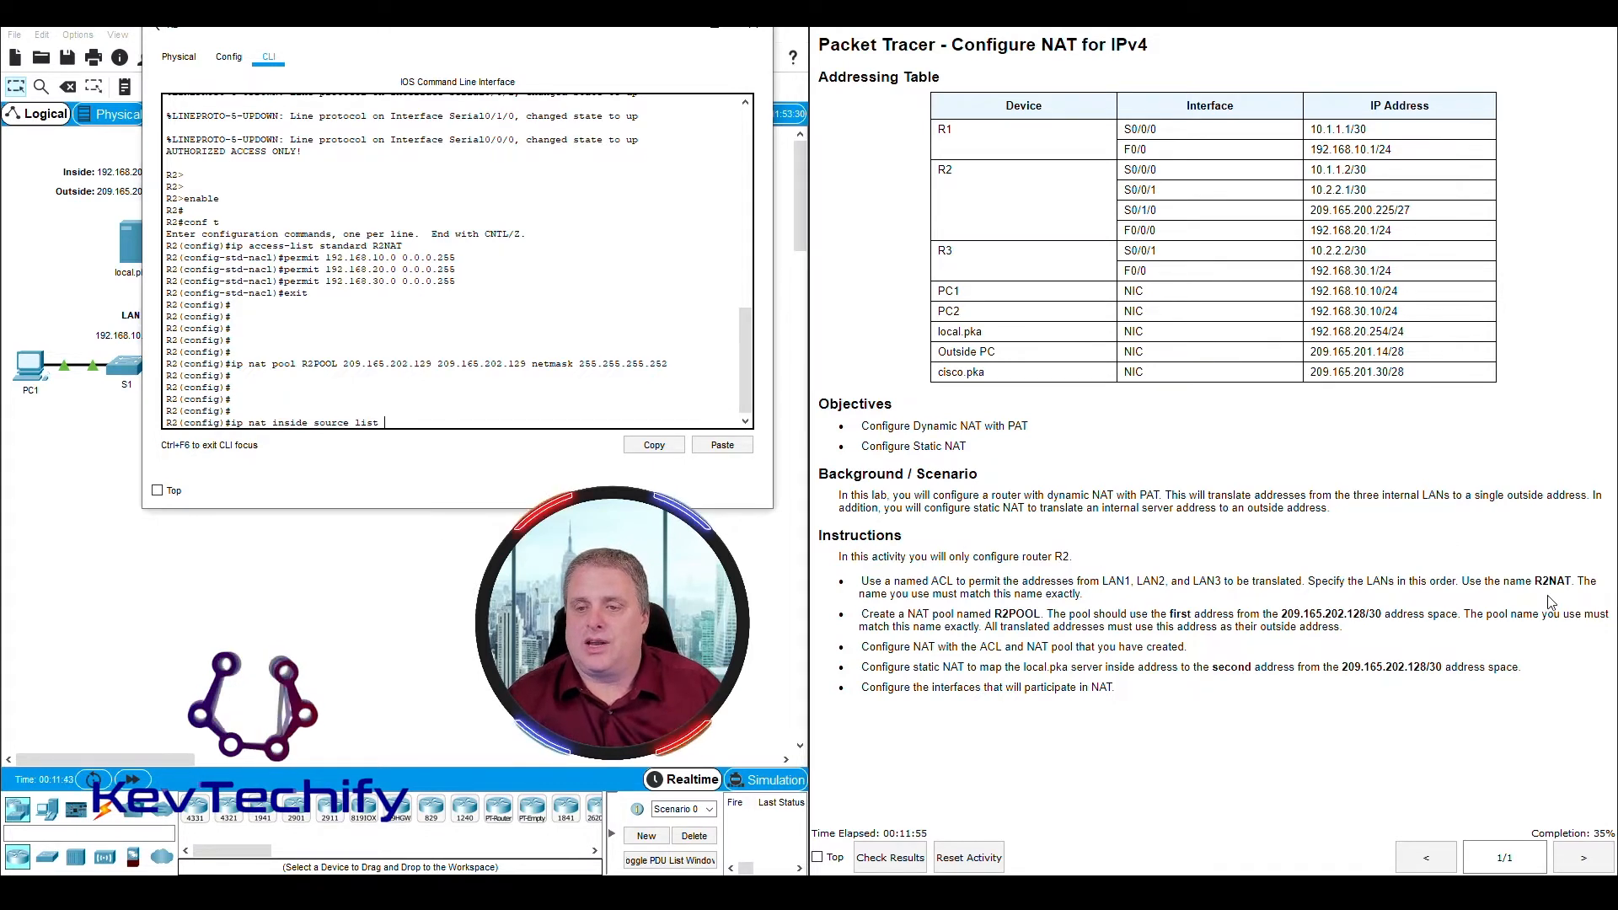
left_click_drag(1534, 580, 1565, 580)
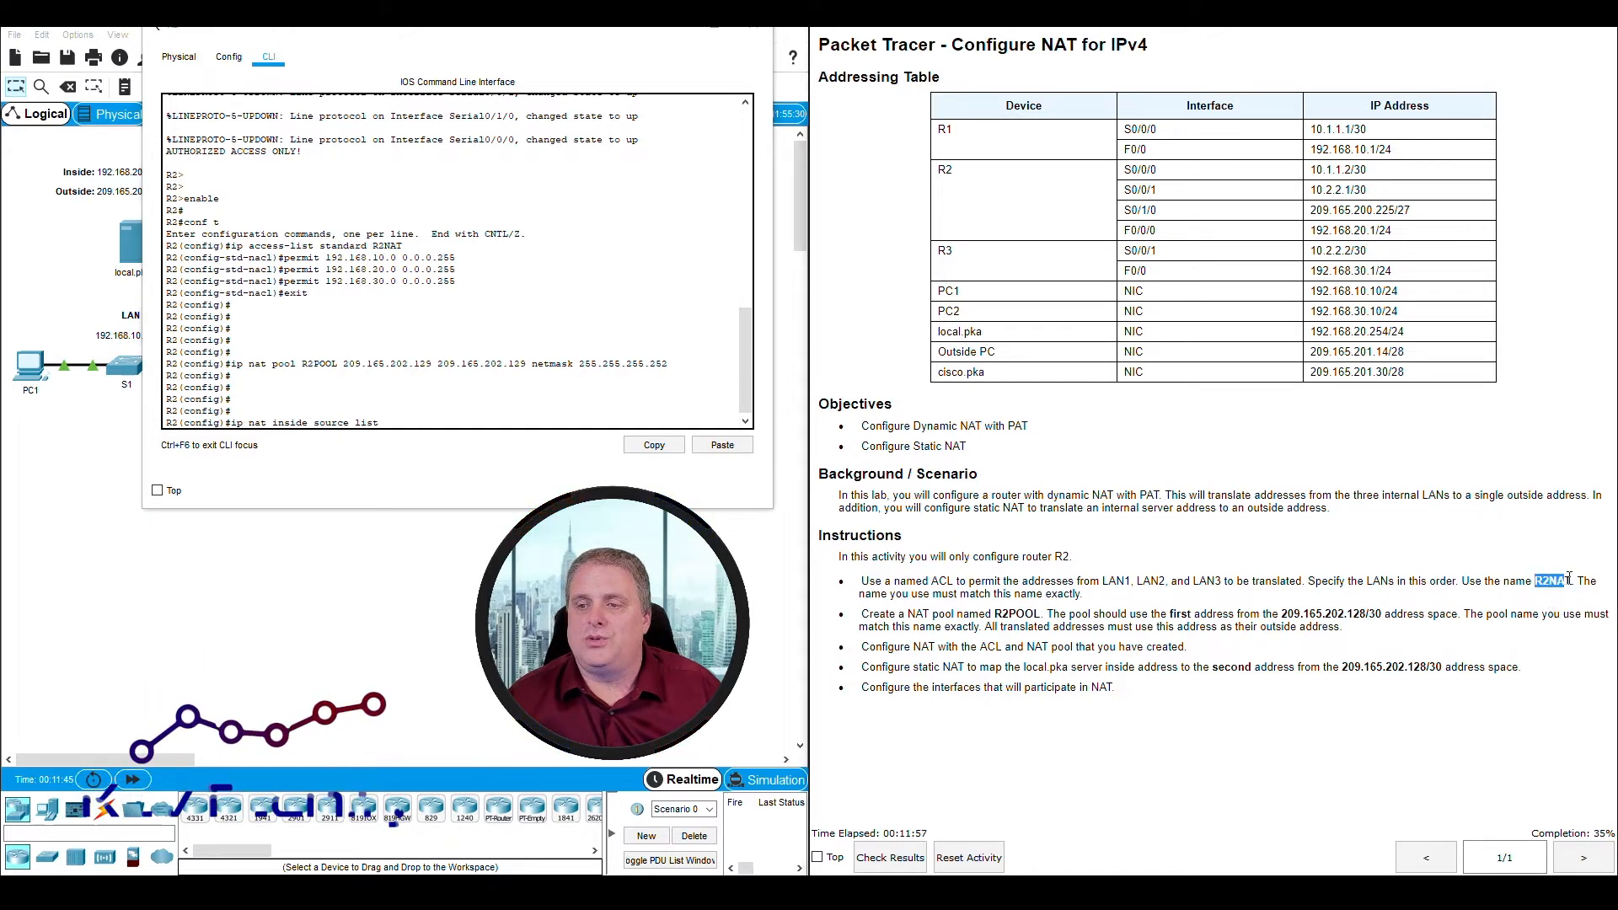
left_click(448, 422)
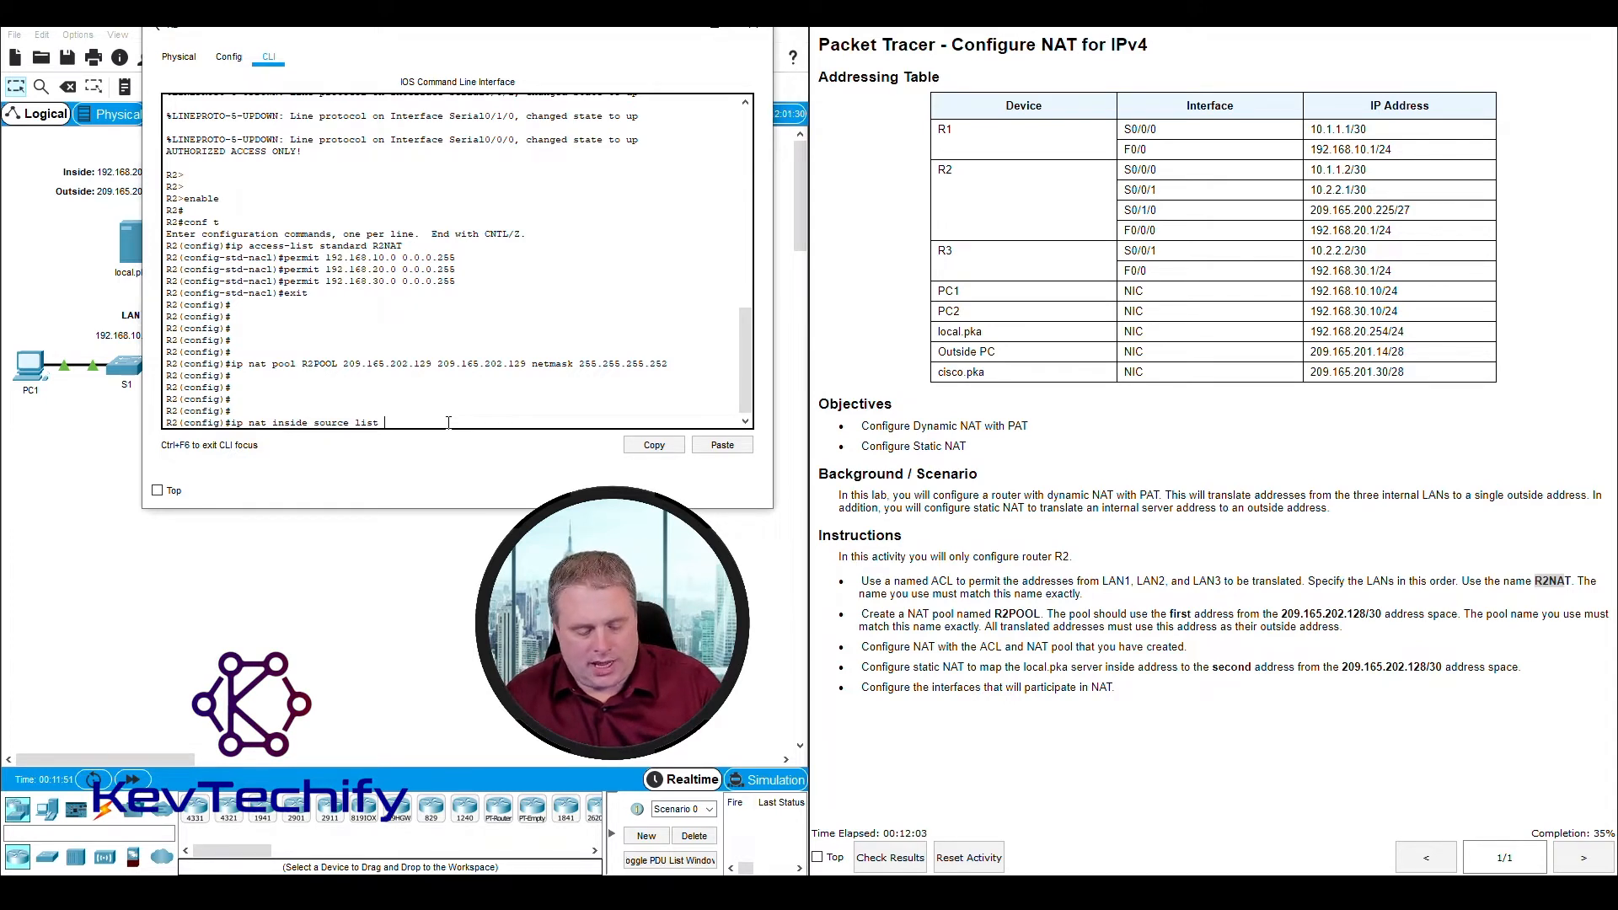
type("R")
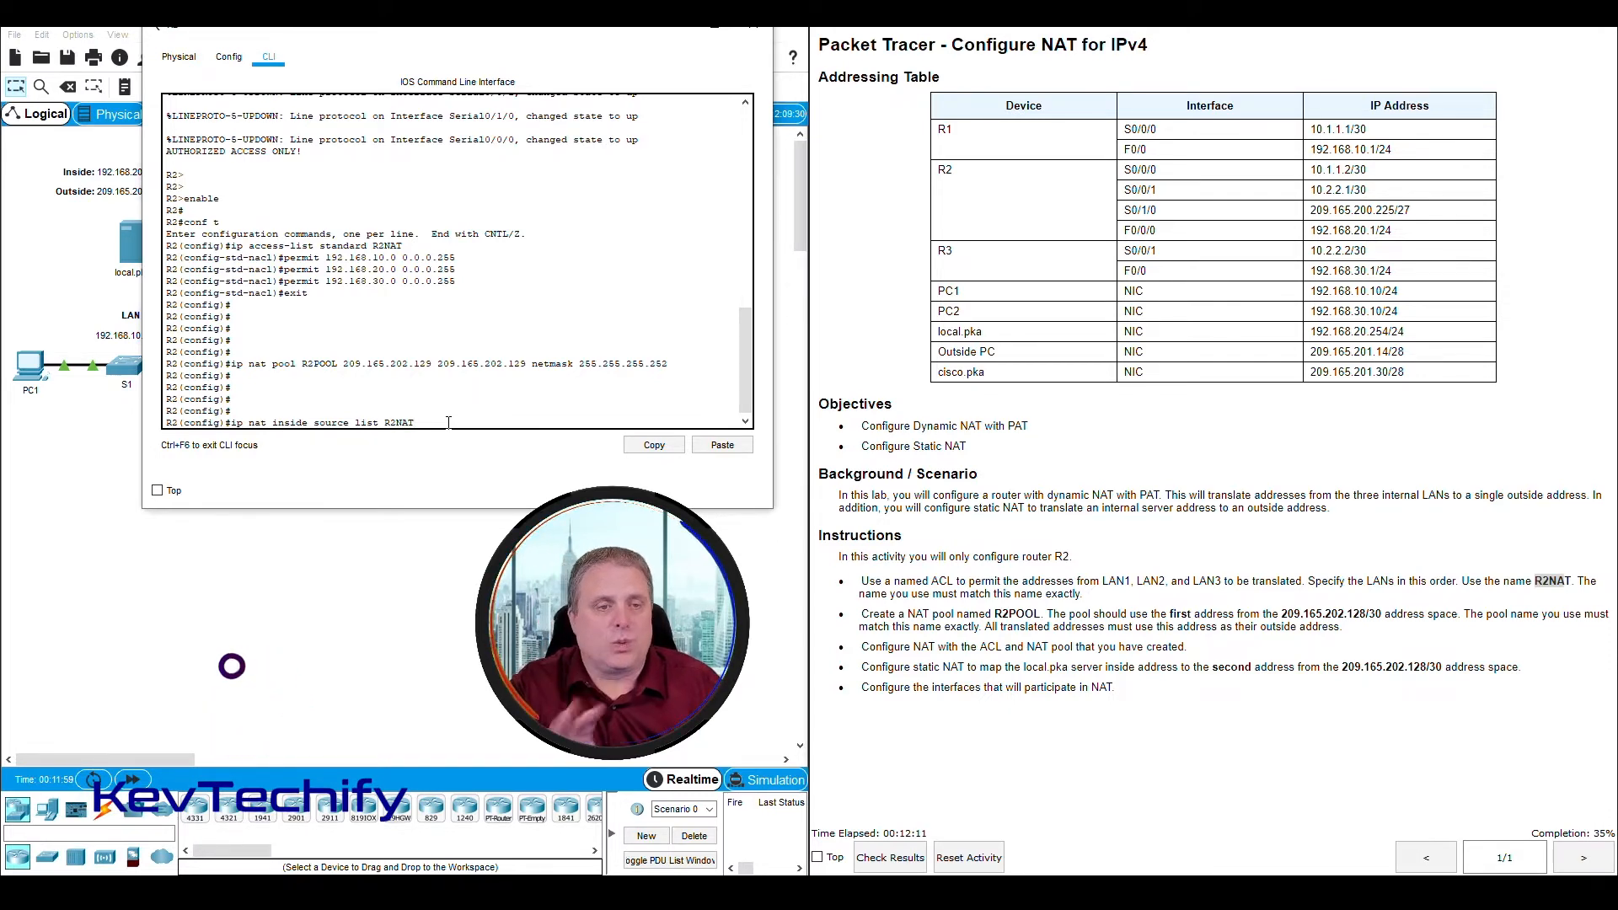
Complete the dynamic NAT rule for R2NAT with pool R2POOL overload and run it
type("2NAT po")
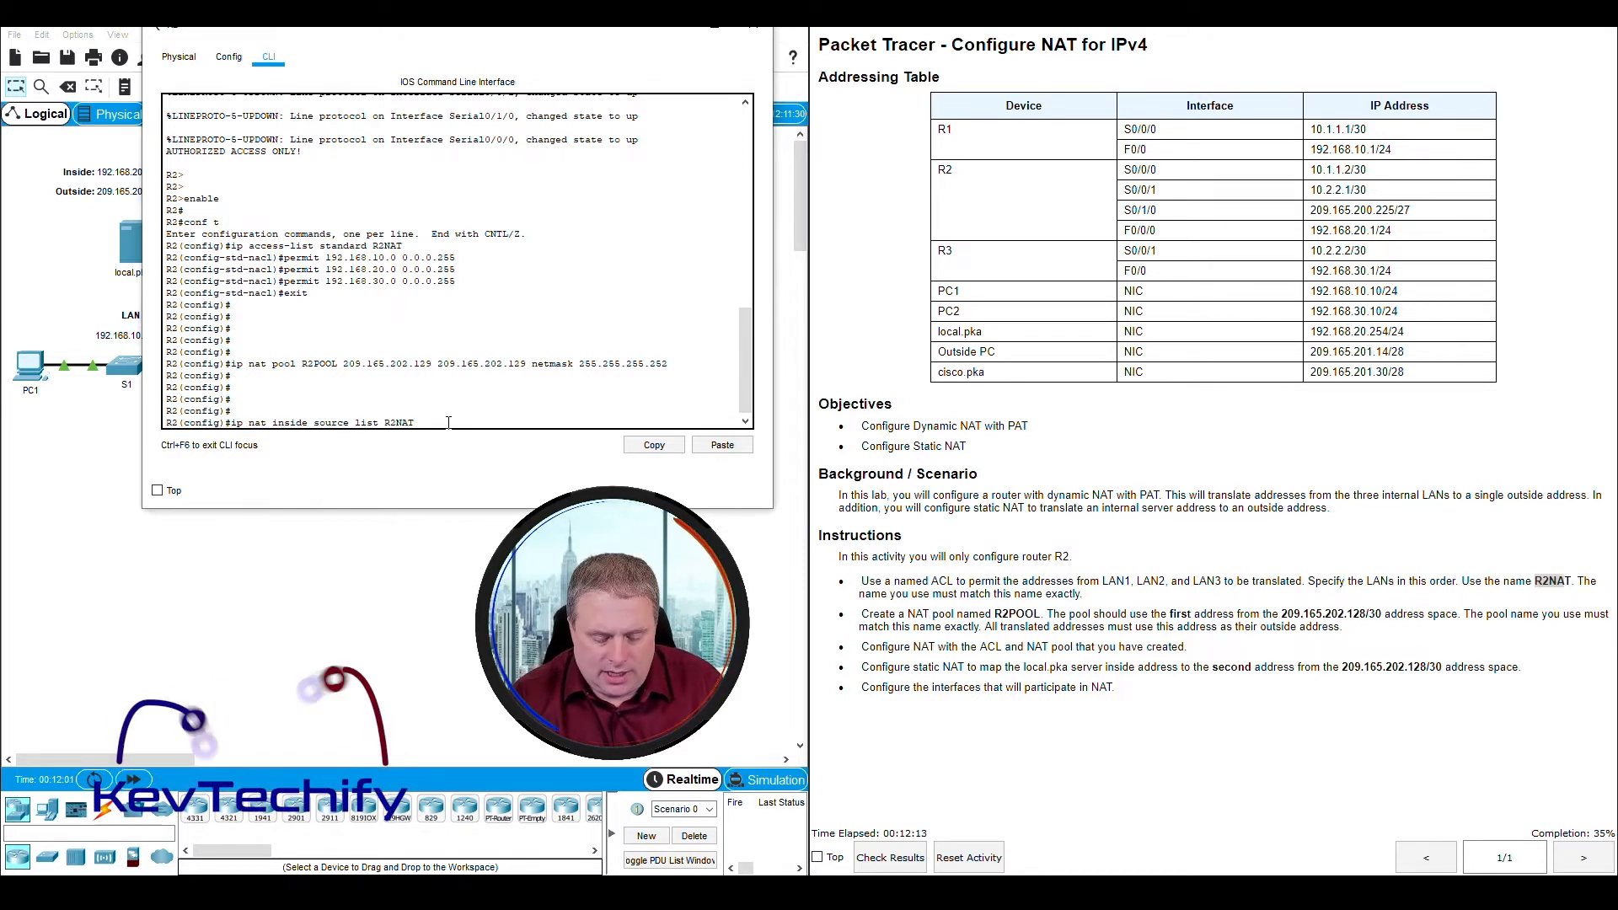
type("ol")
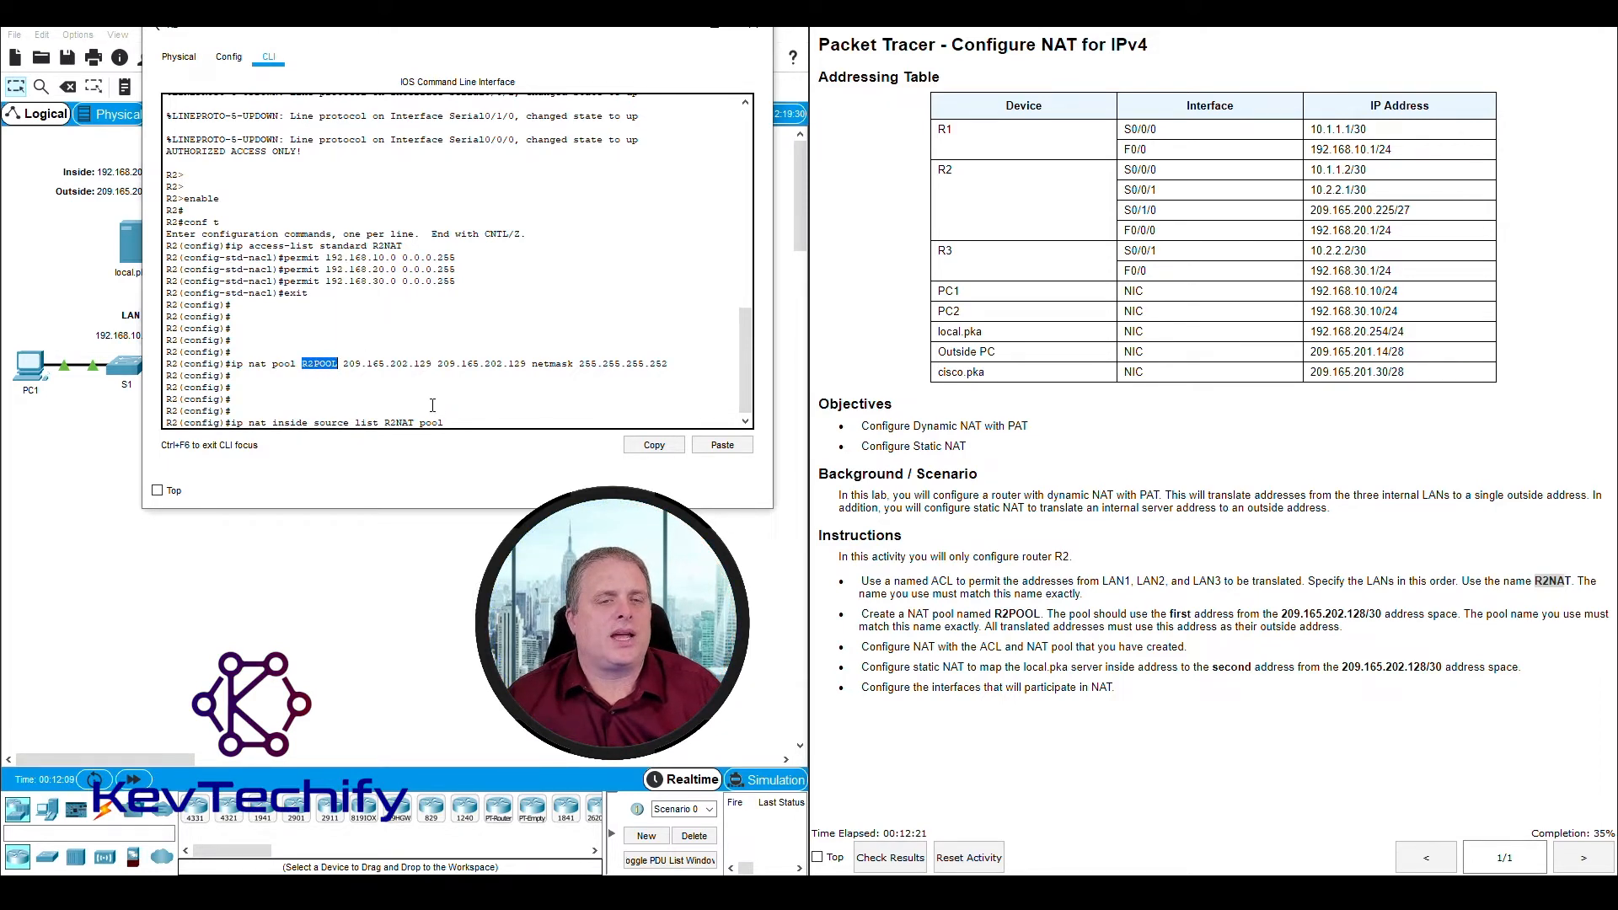
left_click(462, 422)
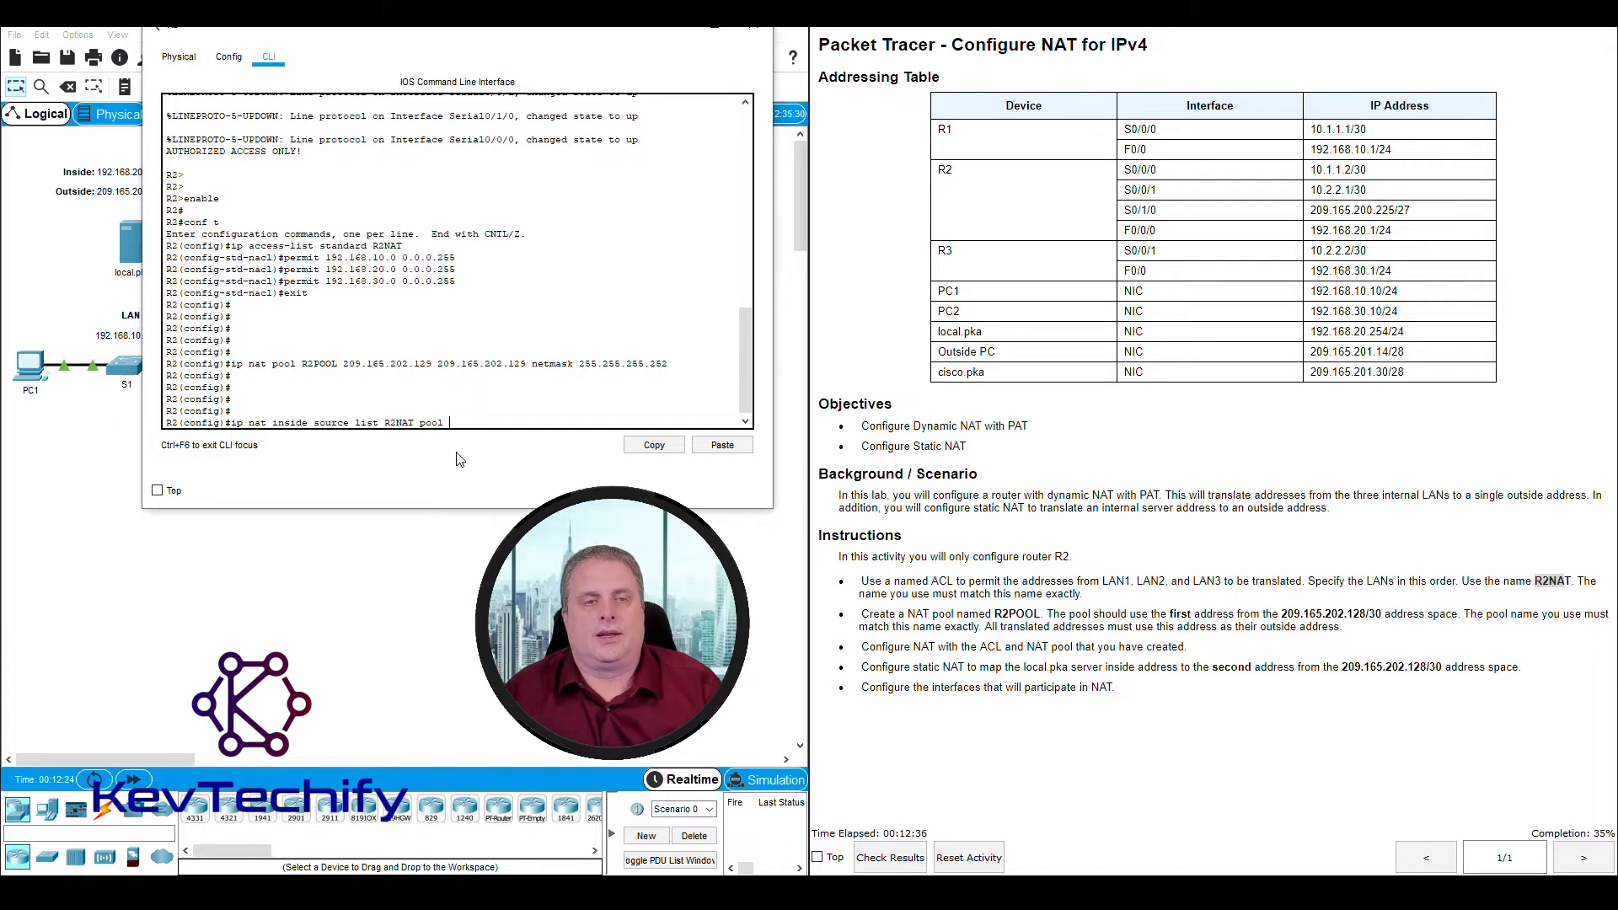
type("R2")
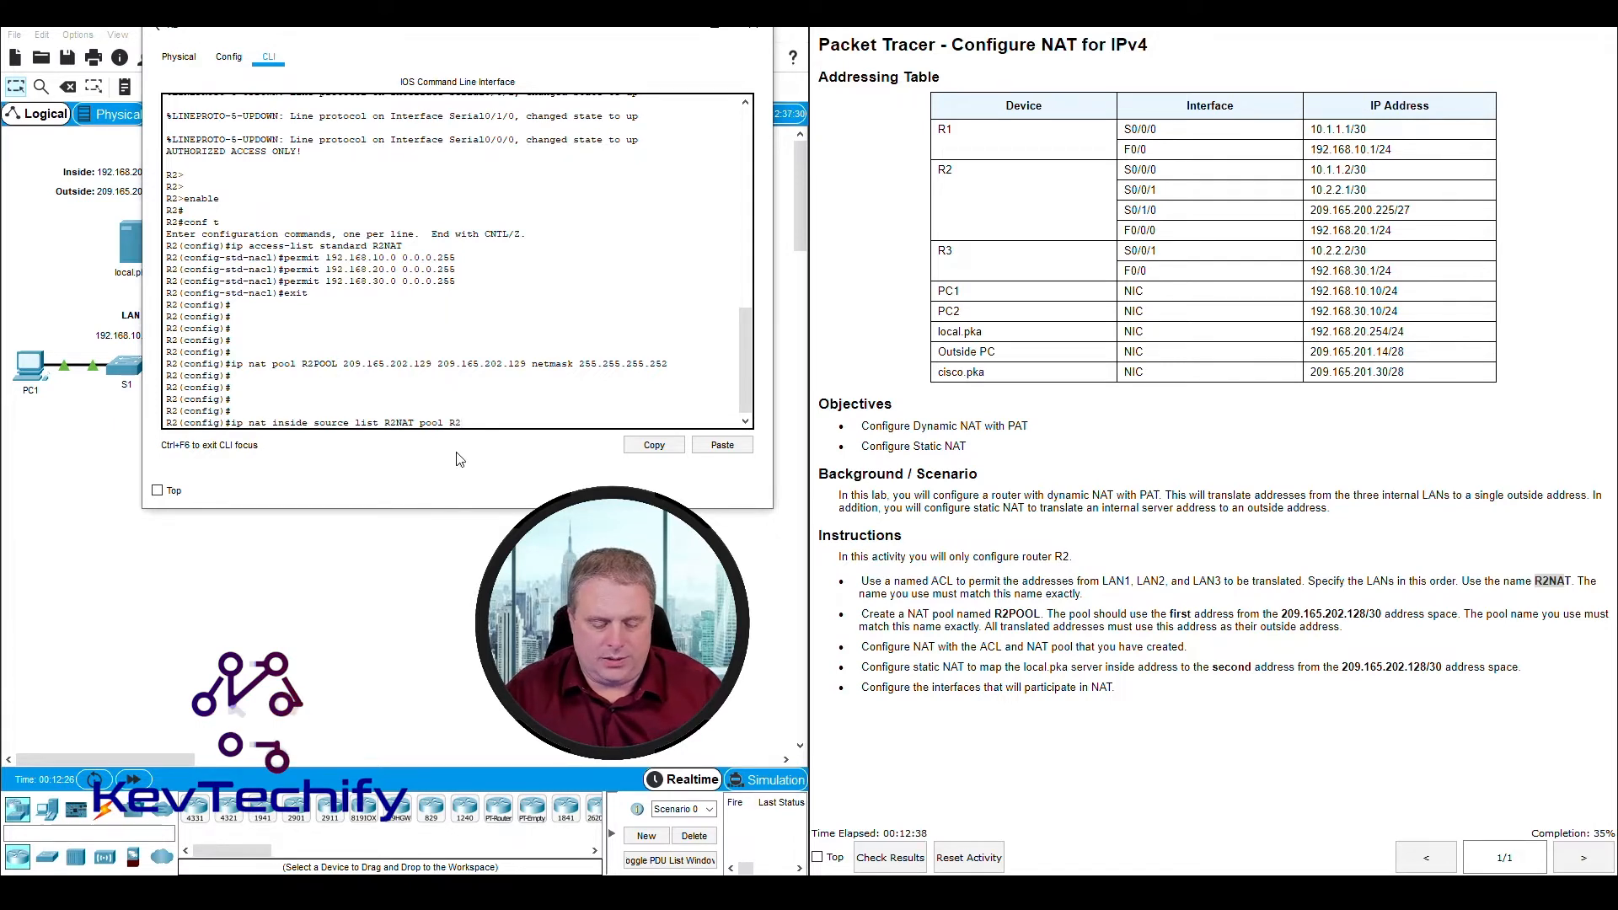
type("POOL")
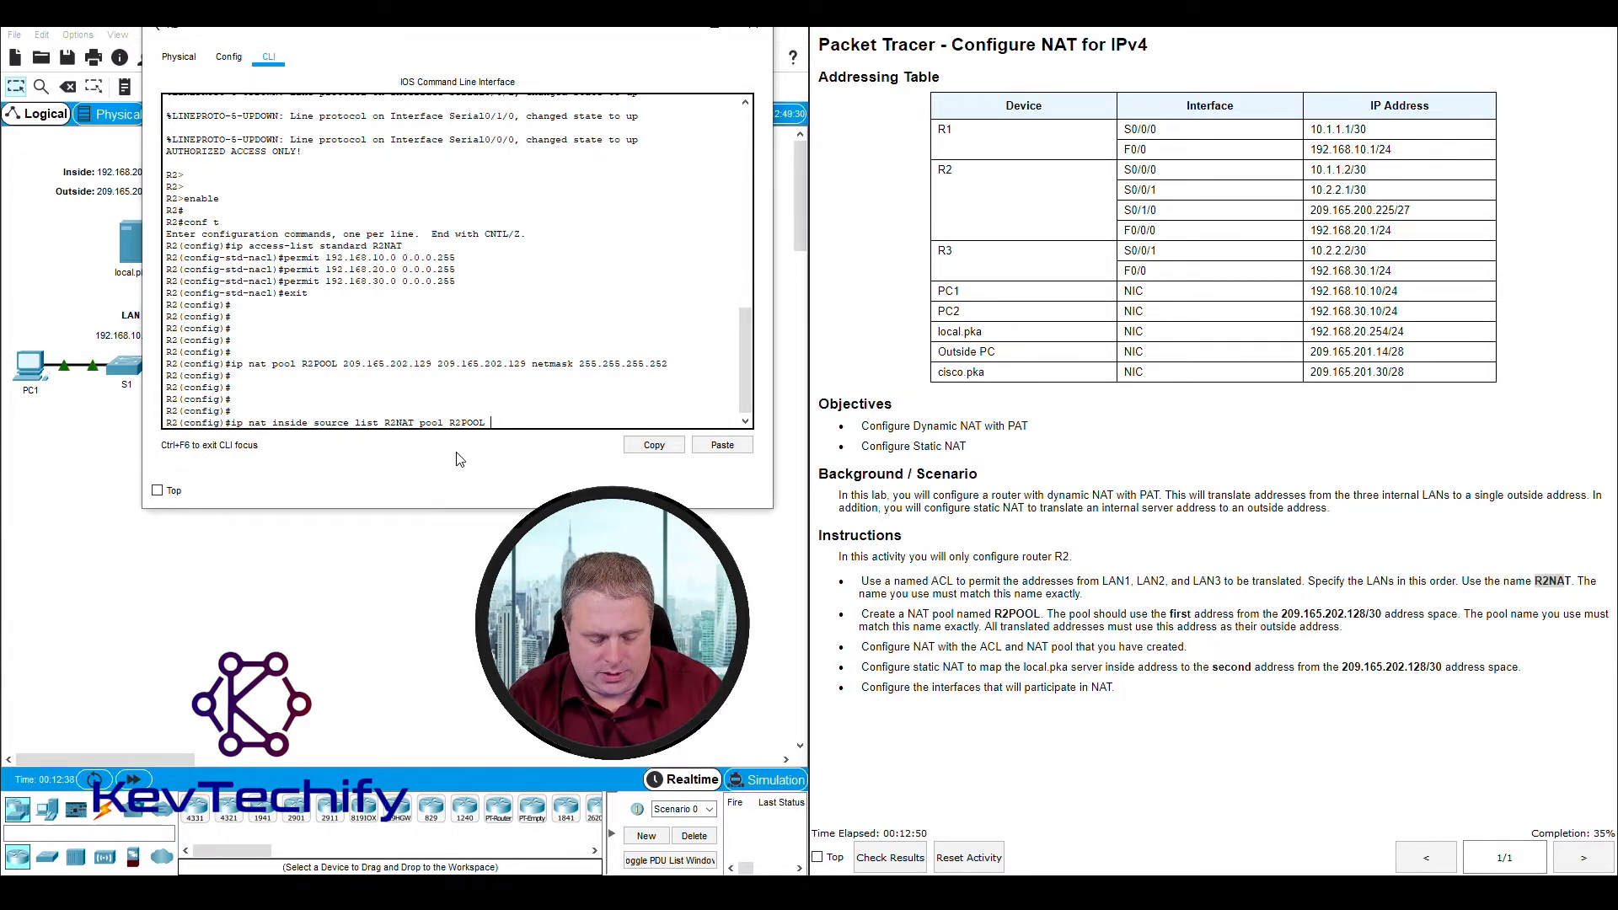
type("overload")
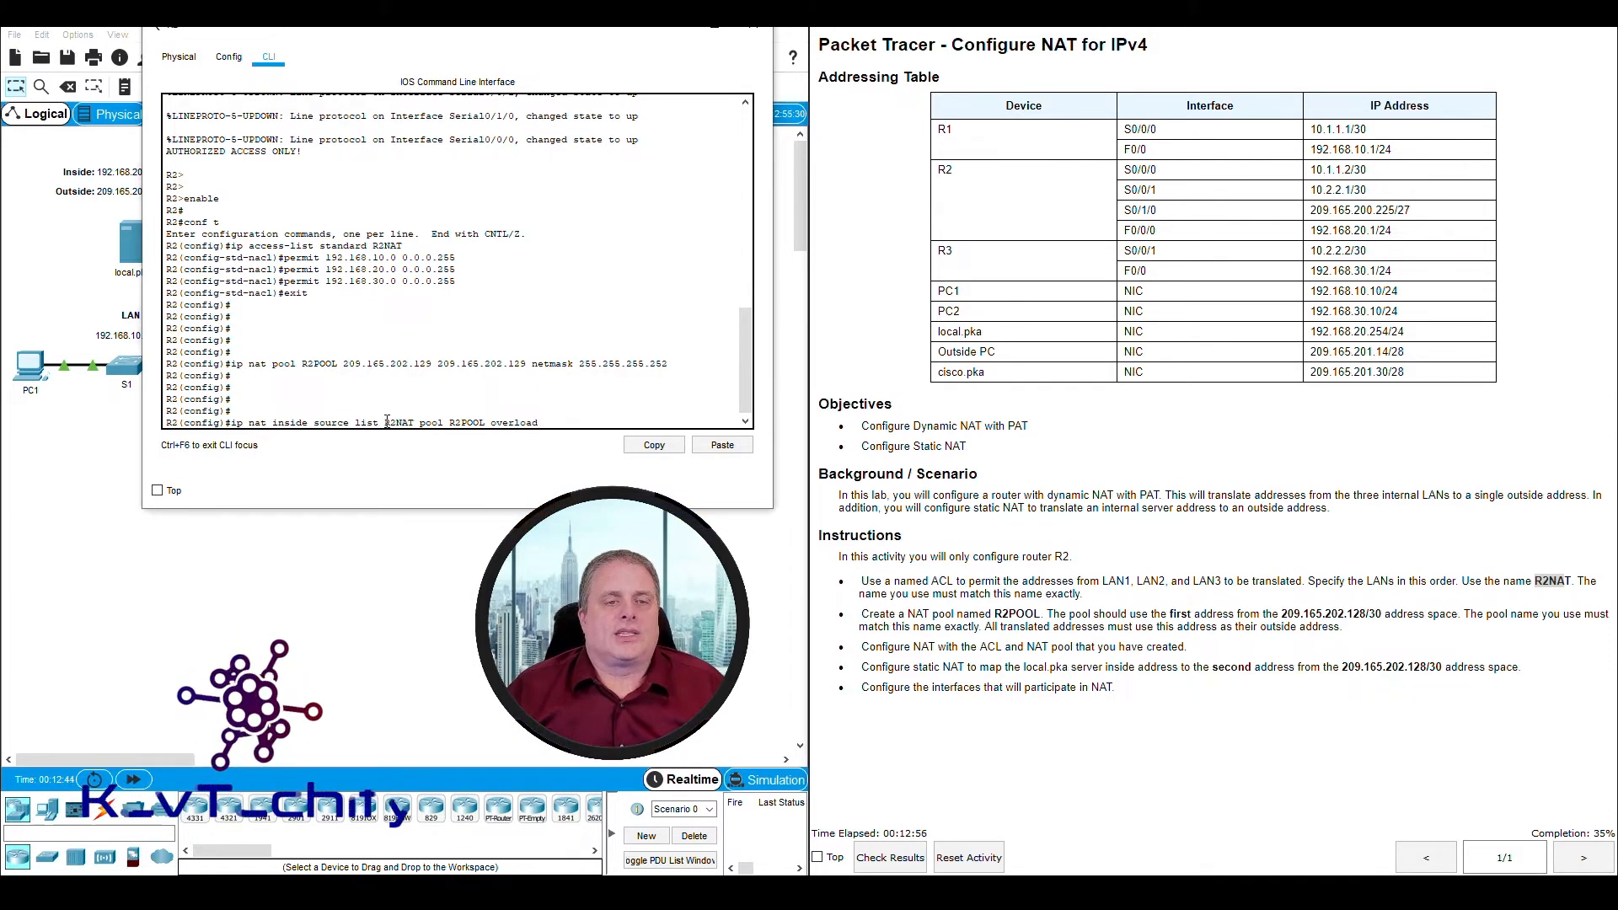
left_click_drag(386, 420, 537, 424)
left_click(549, 422)
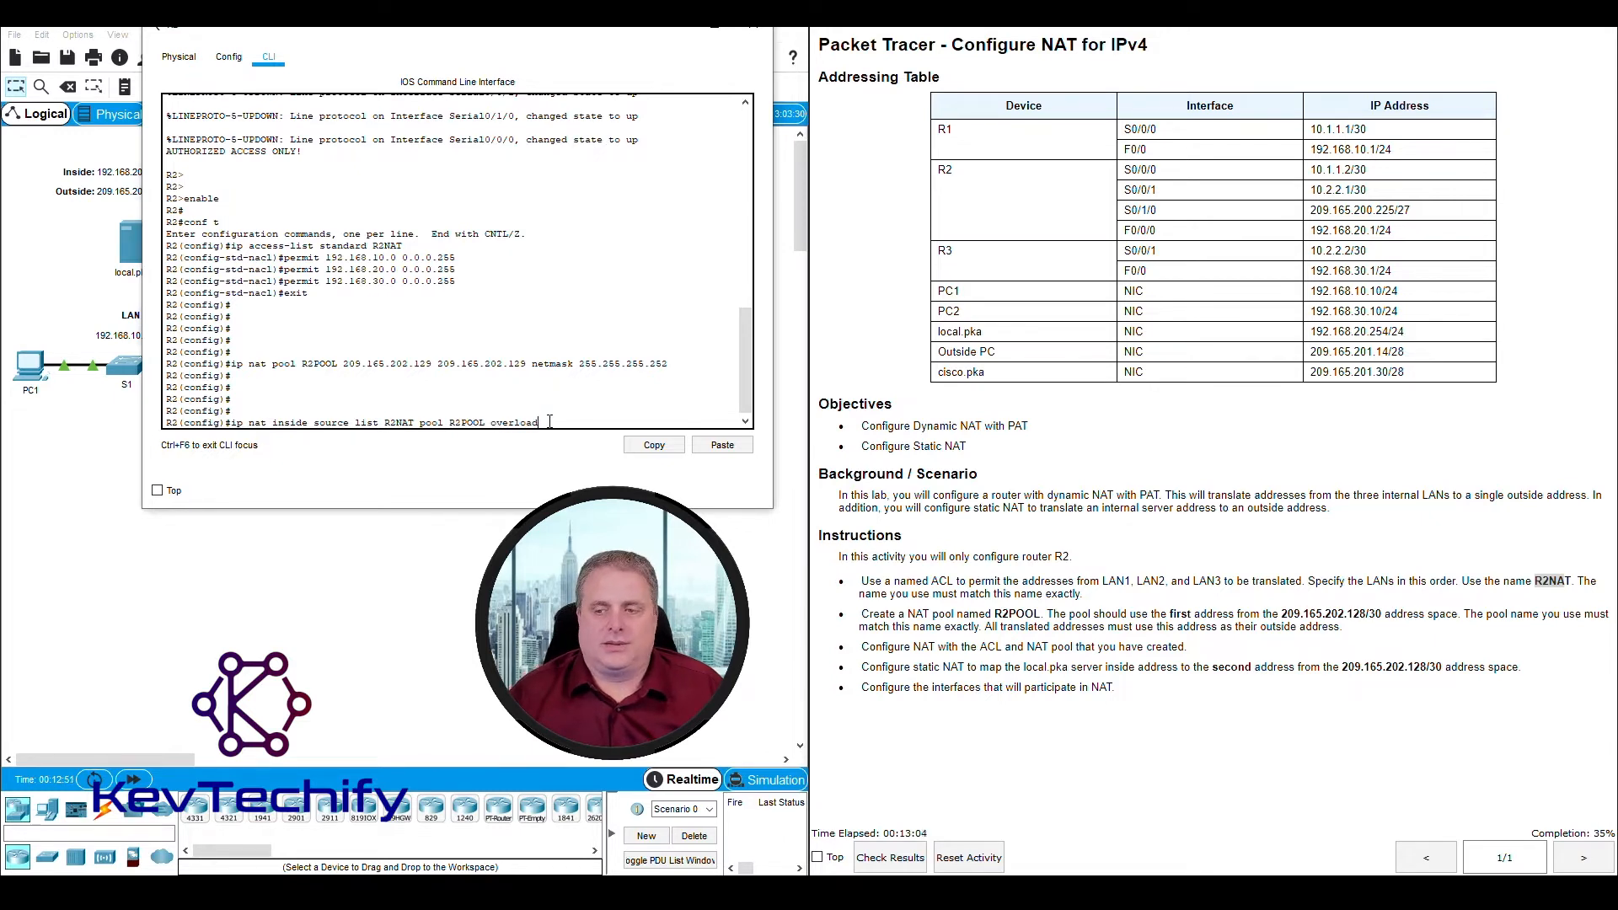
key("Return")
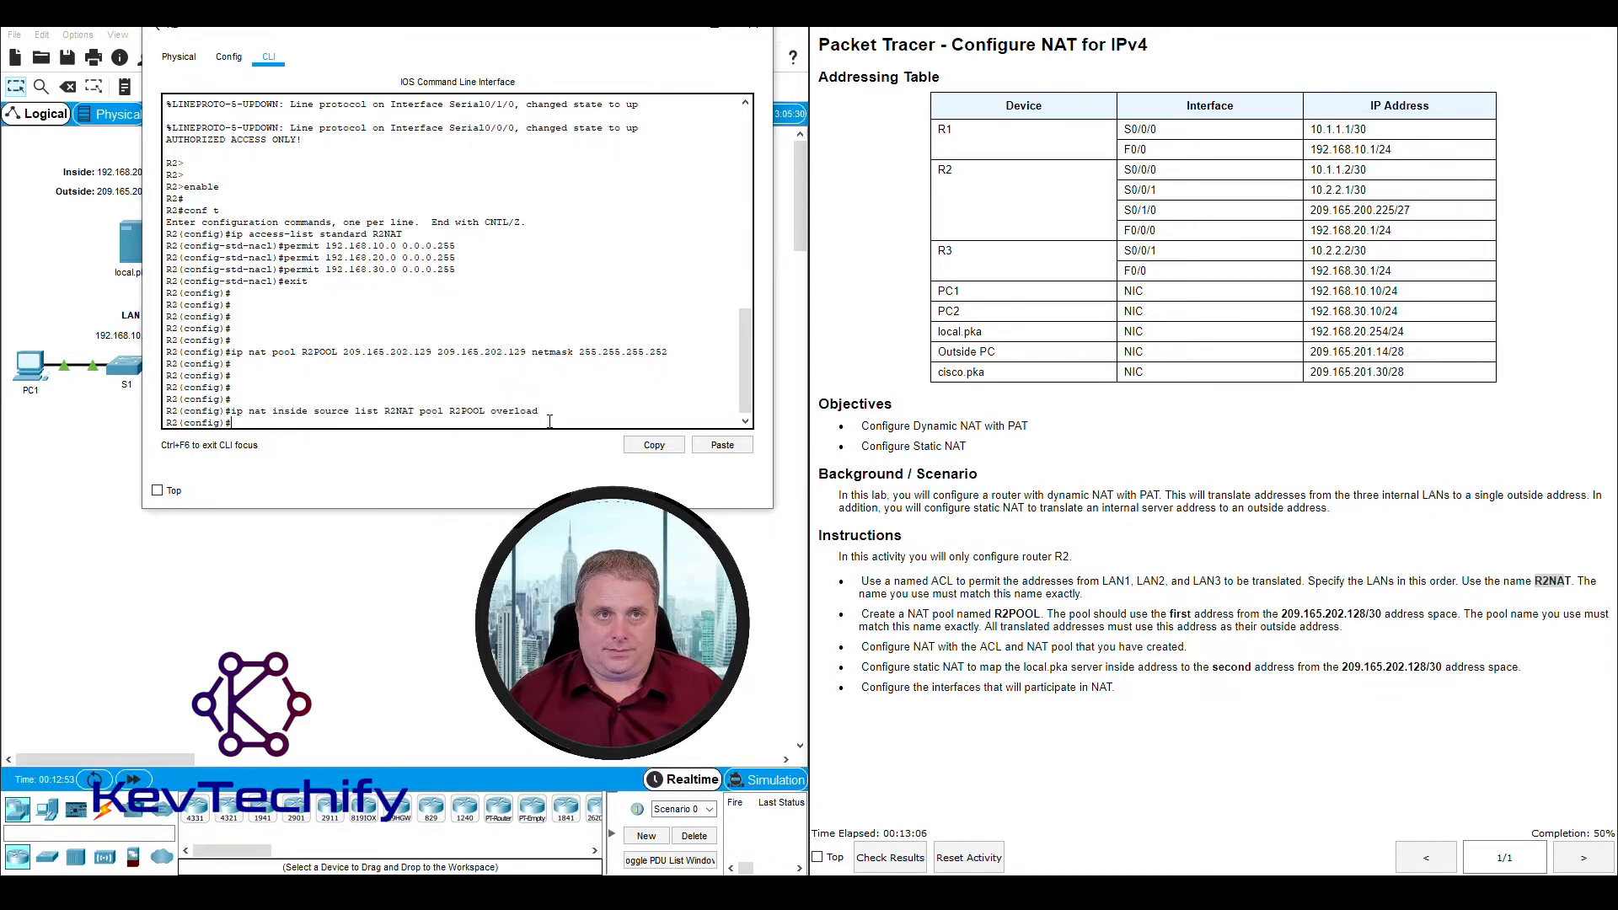
Review the instruction for static NAT, checking which server address is mapped and which address of the 209.165.202.128/30 space it uses
left_click(958, 664)
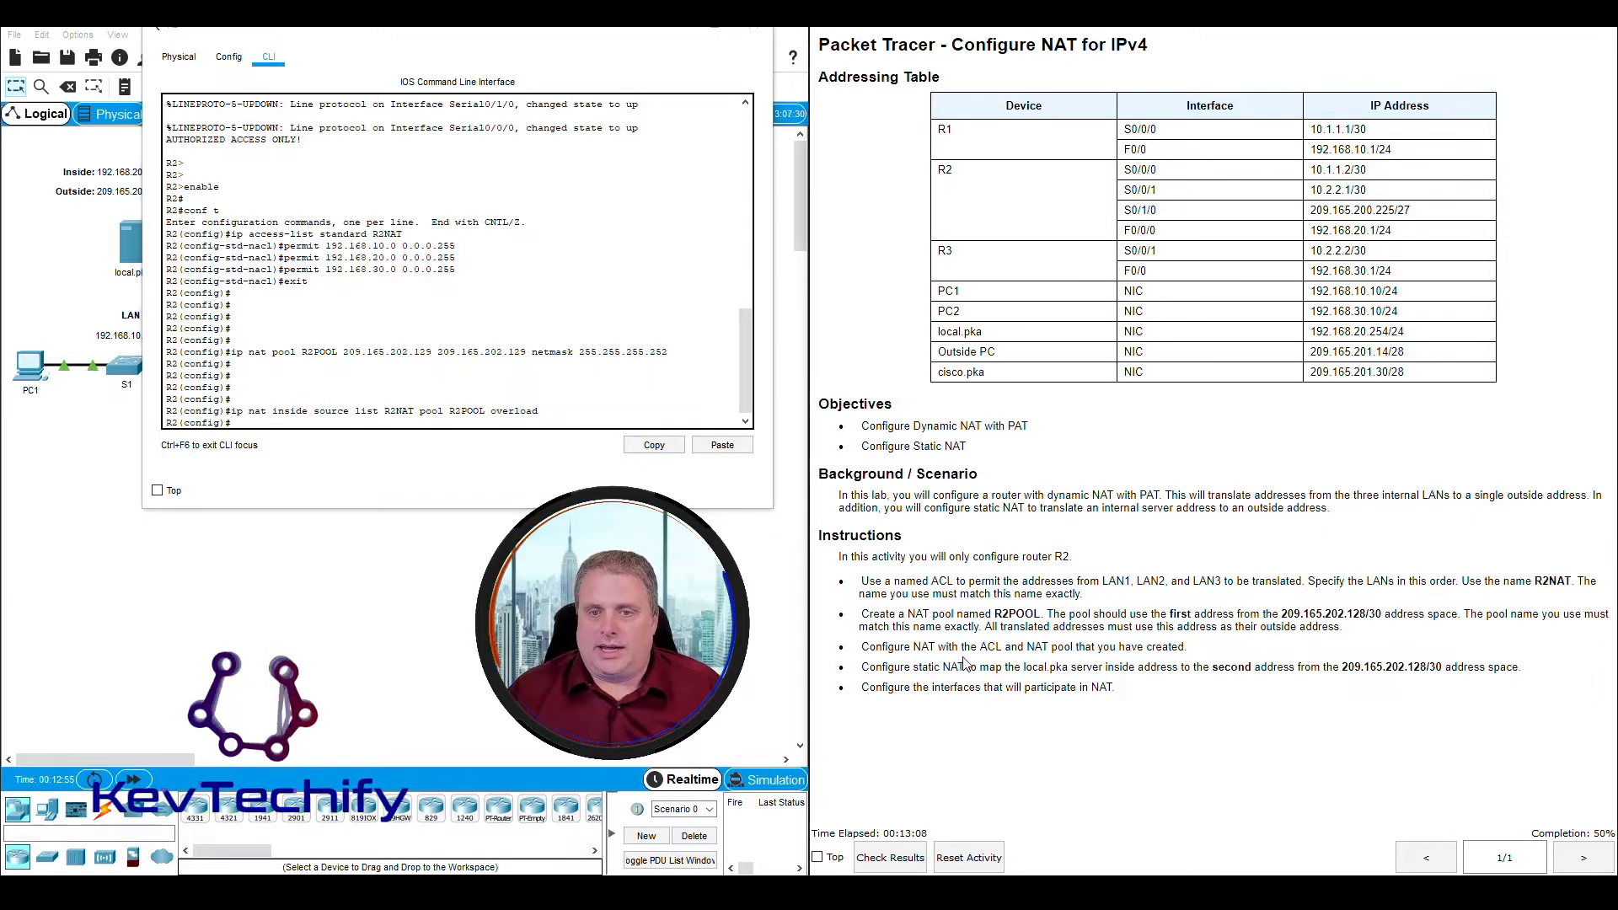
left_click_drag(863, 648, 1186, 647)
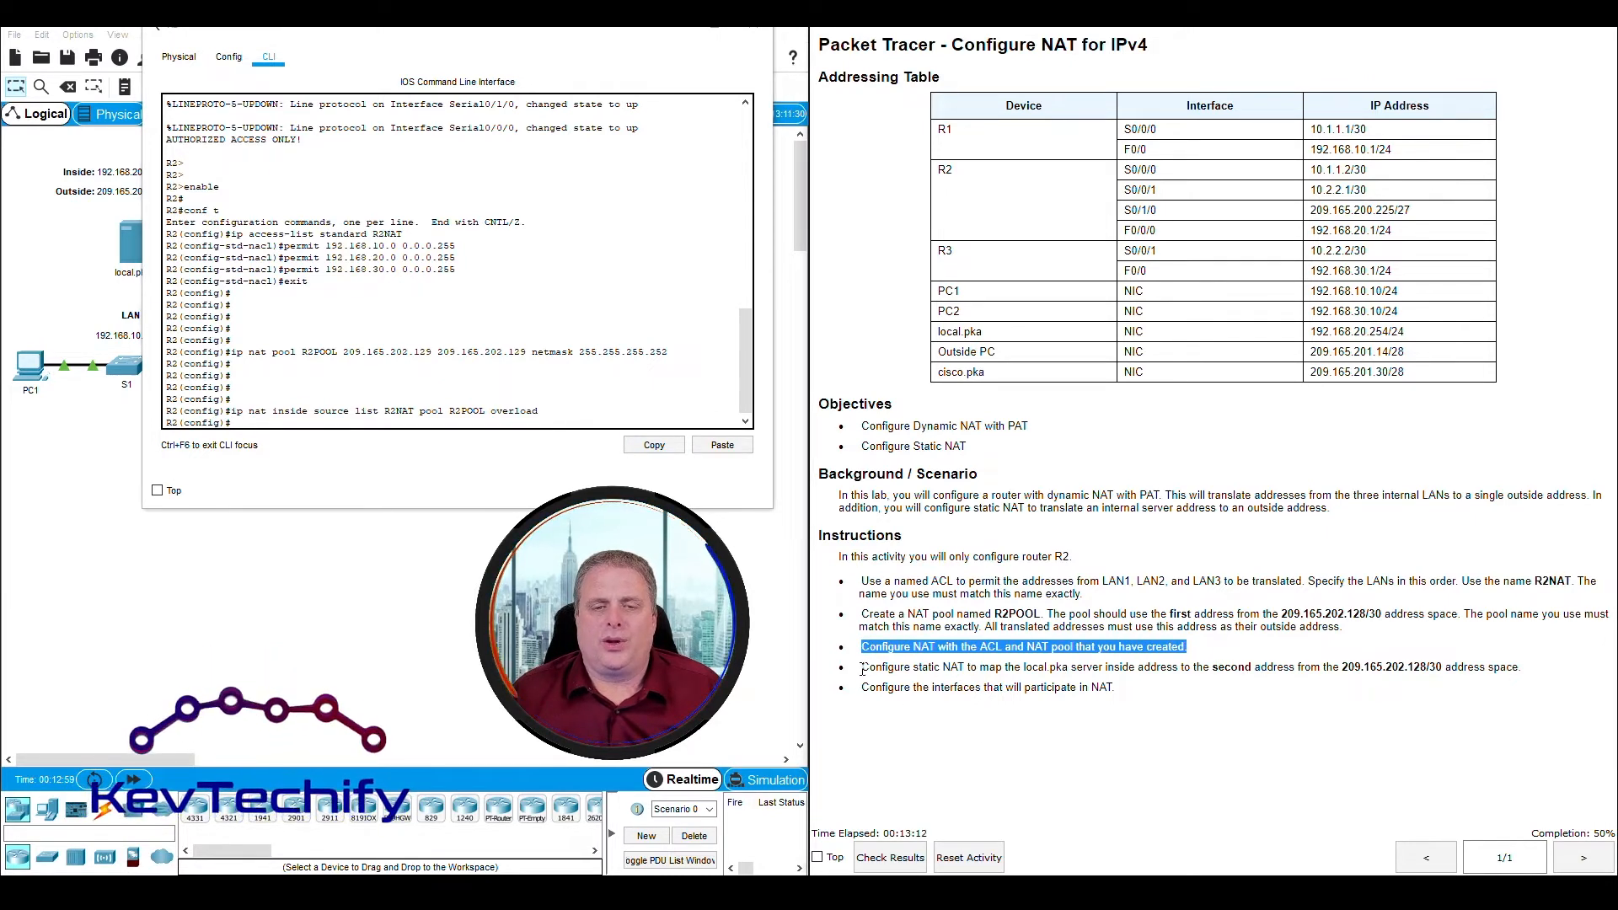
left_click_drag(861, 667, 965, 668)
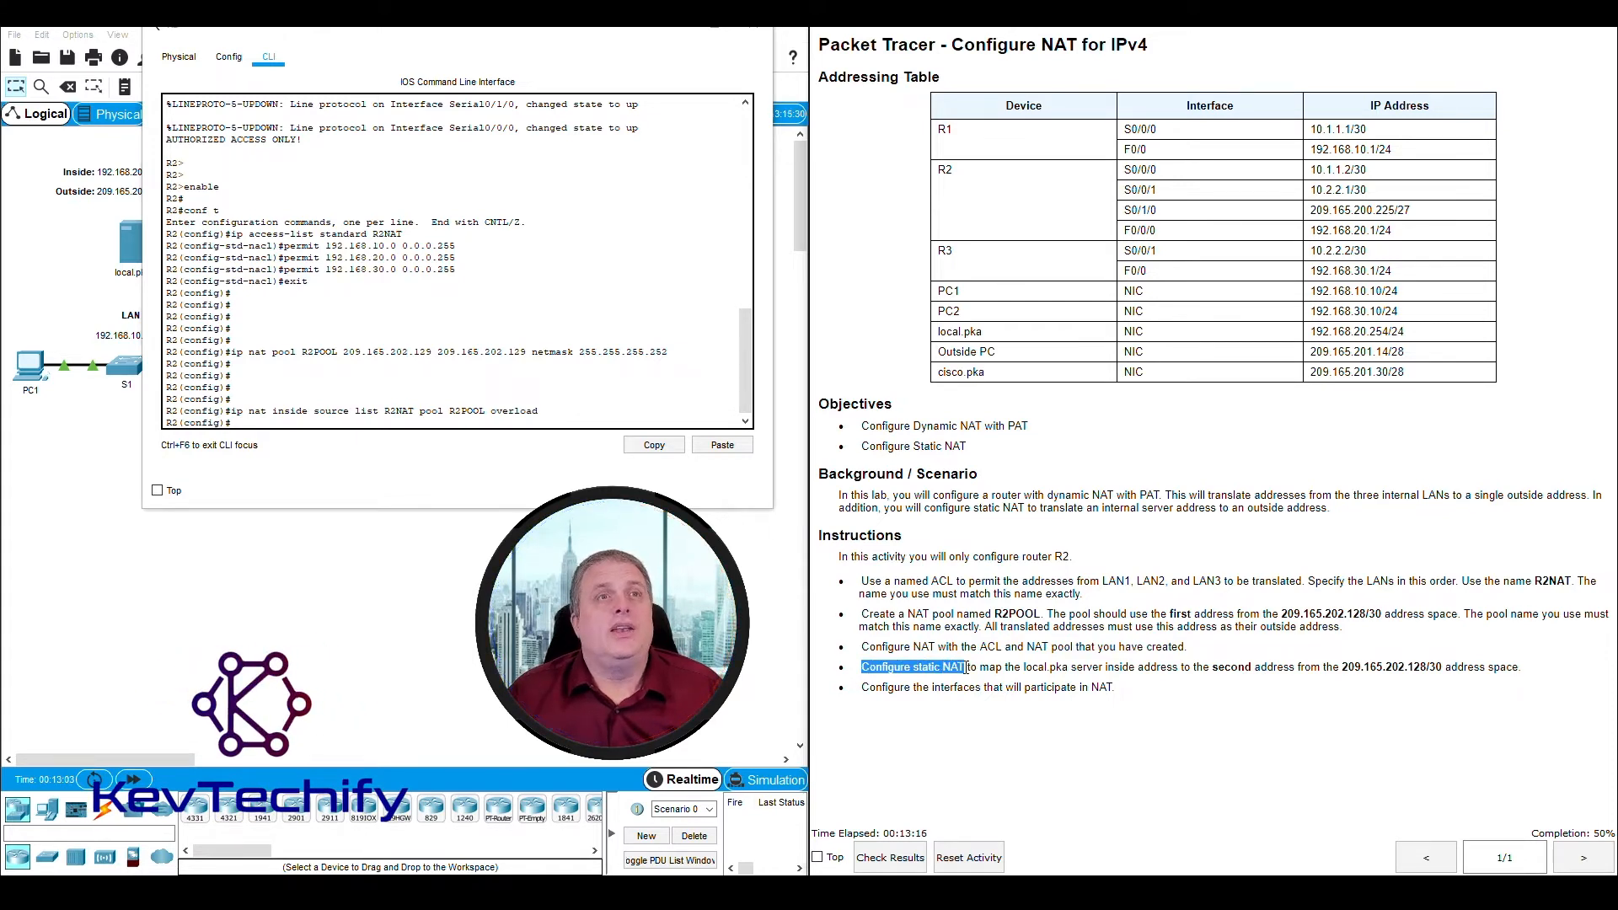
left_click_drag(965, 667, 1035, 670)
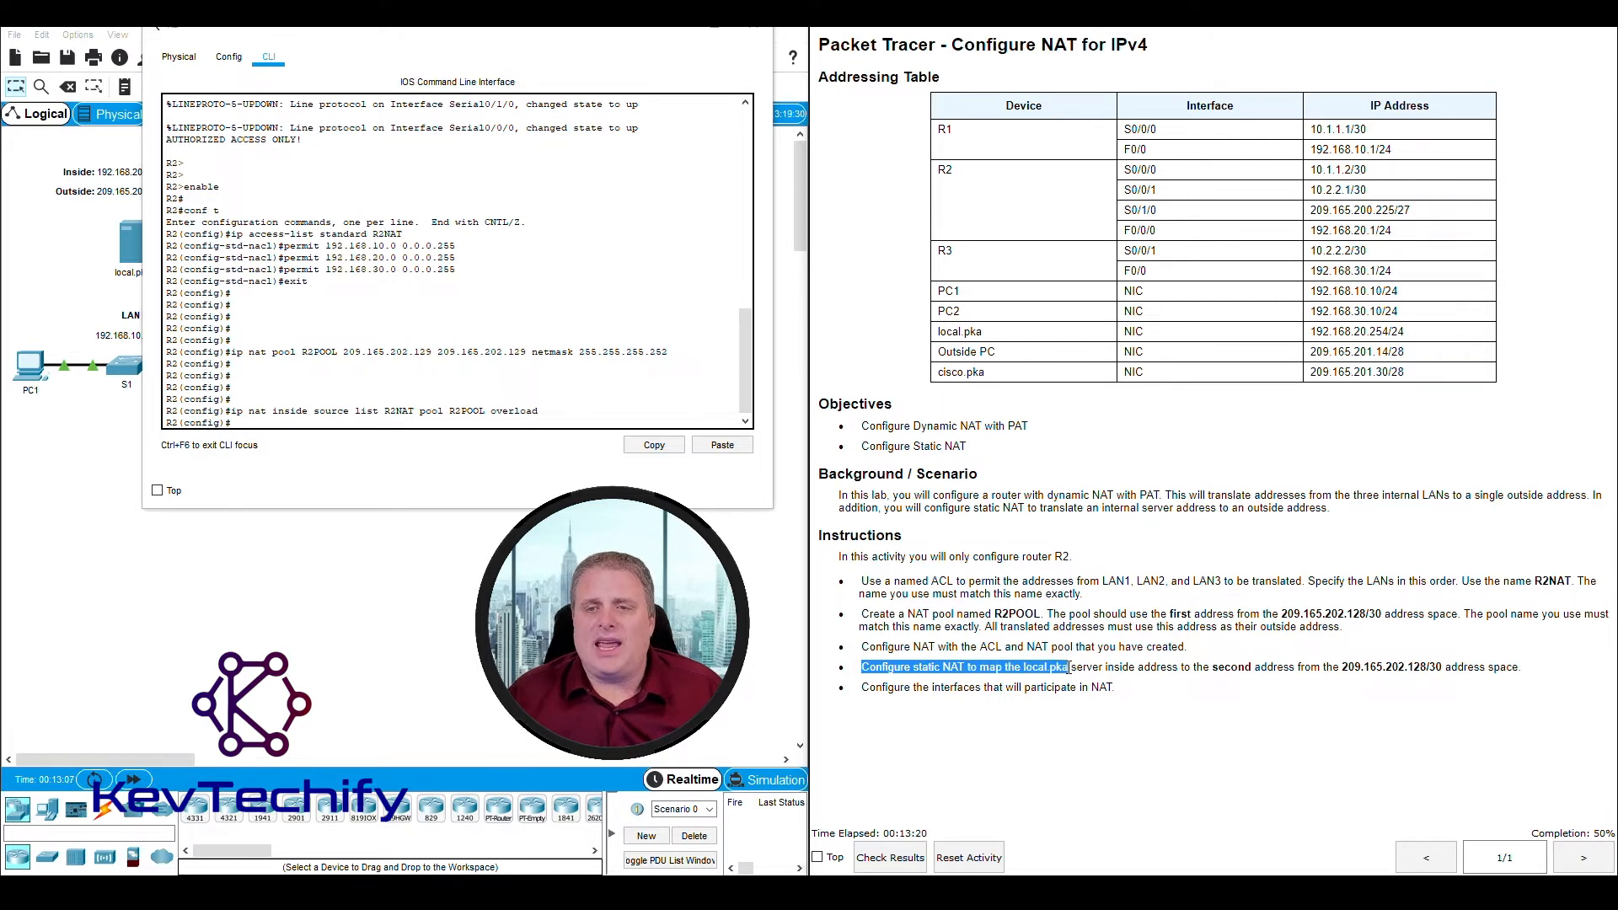
left_click_drag(1070, 667, 1118, 668)
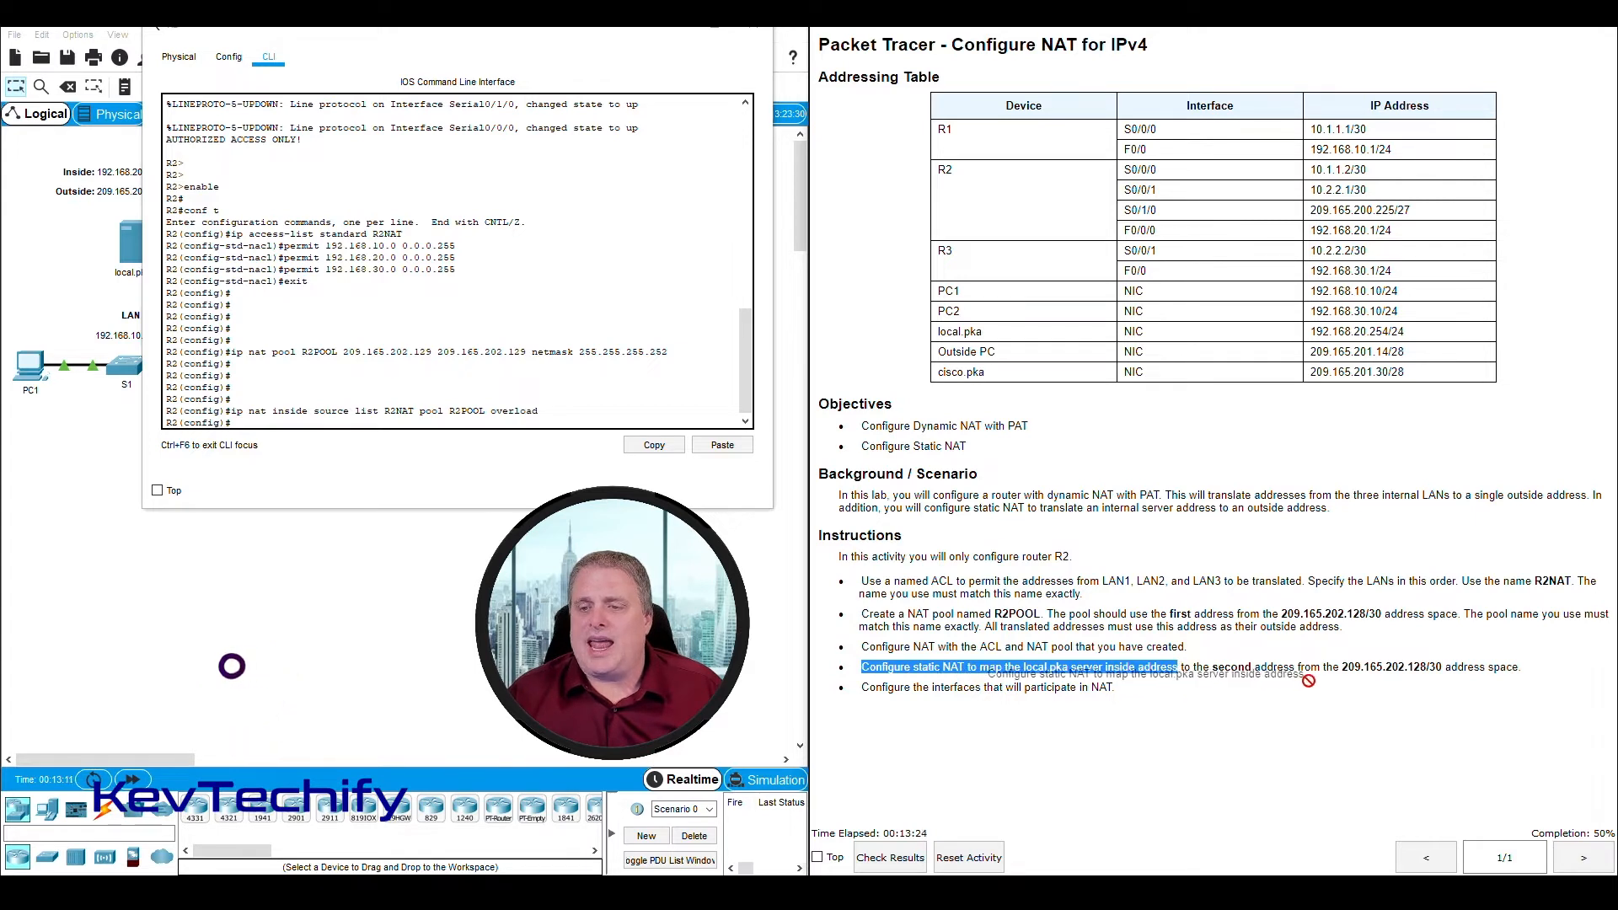
left_click(1230, 666)
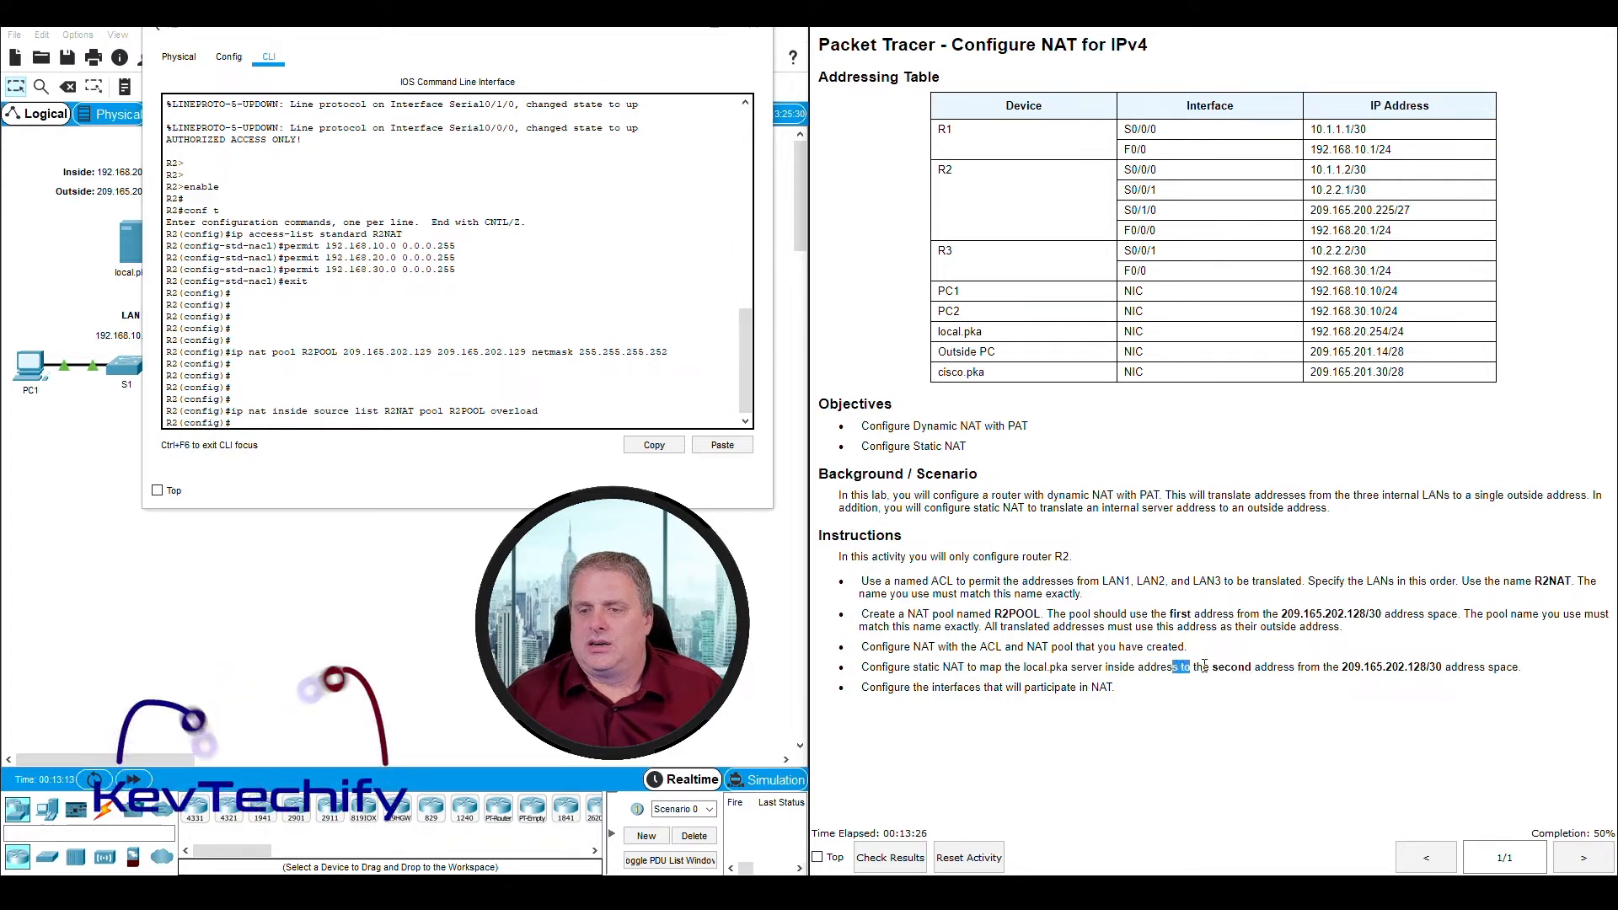
left_click_drag(1173, 667, 1402, 668)
left_click(1345, 666)
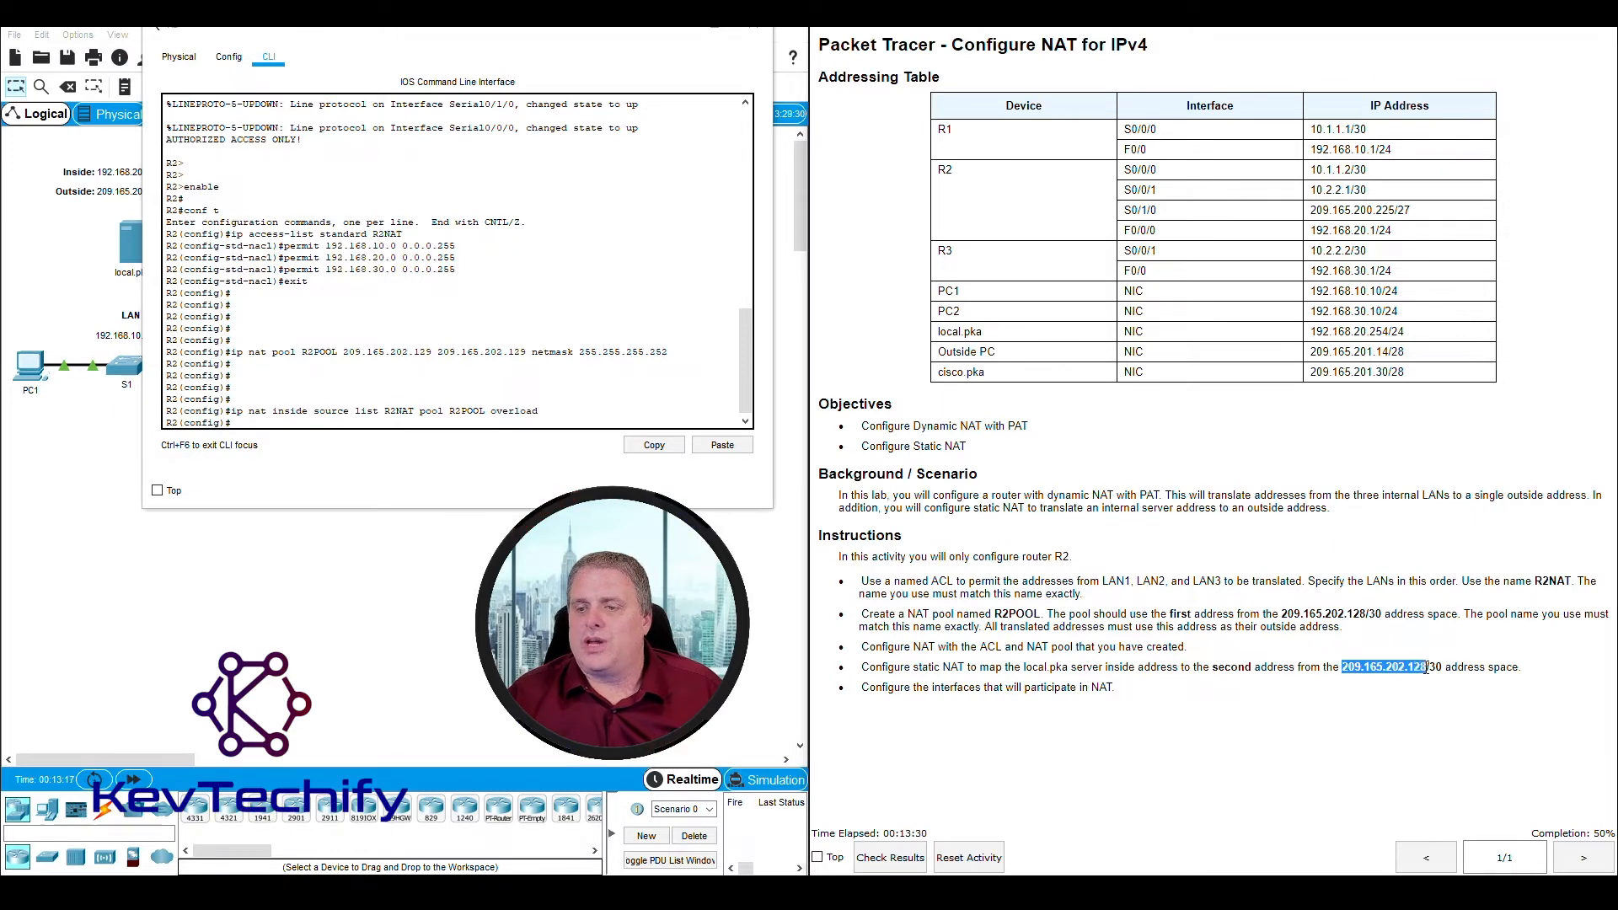
left_click_drag(1467, 666, 1511, 666)
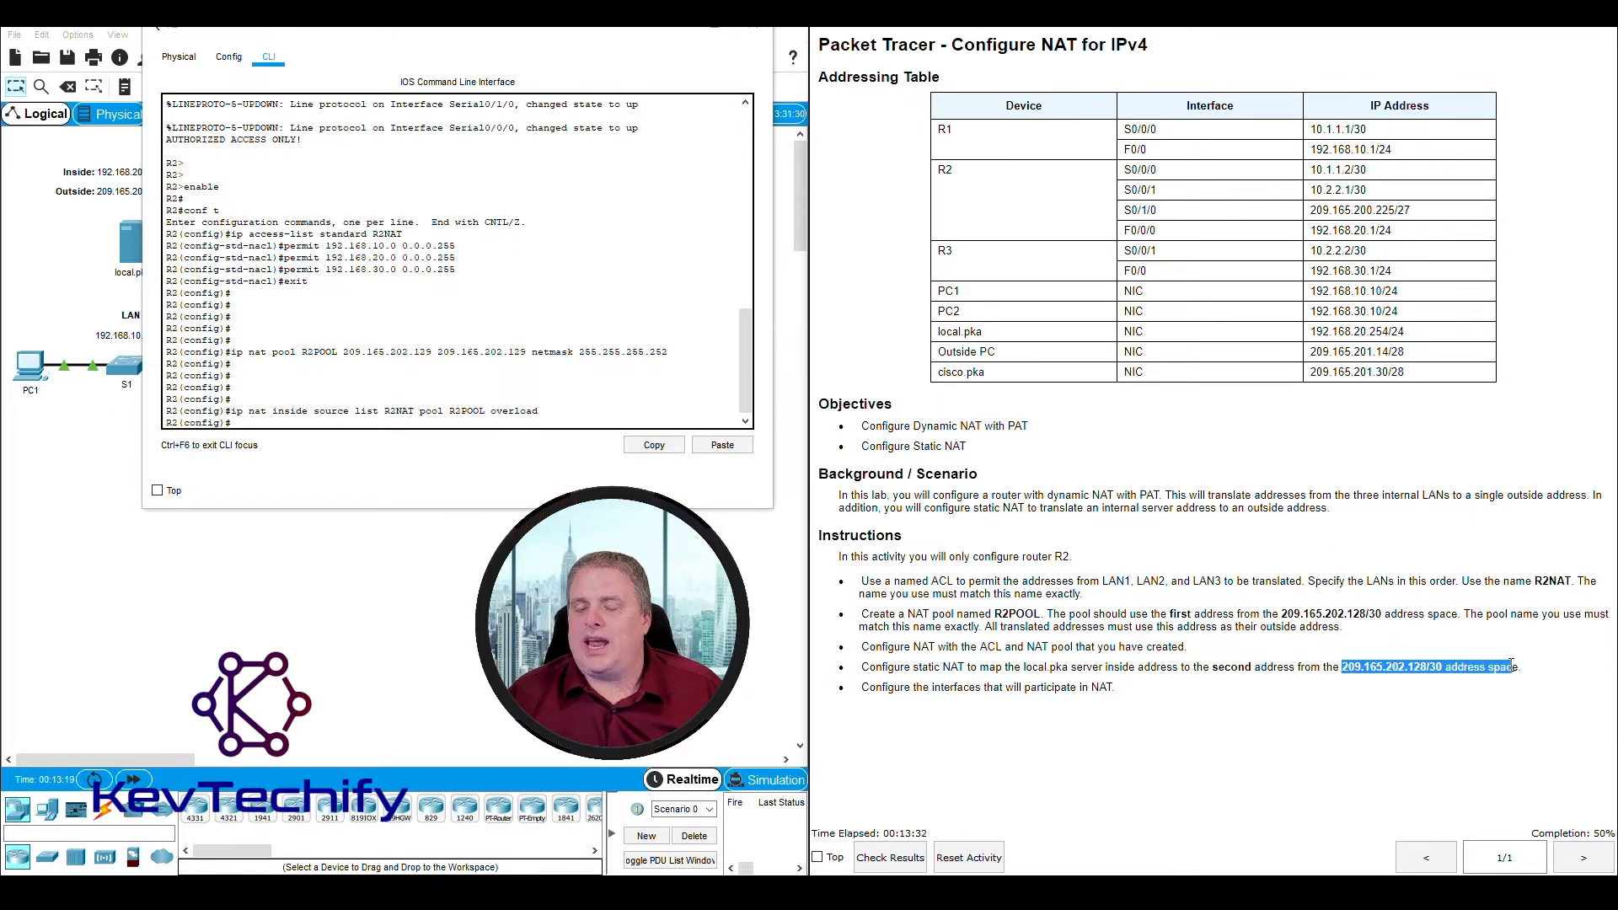
left_click(1408, 667)
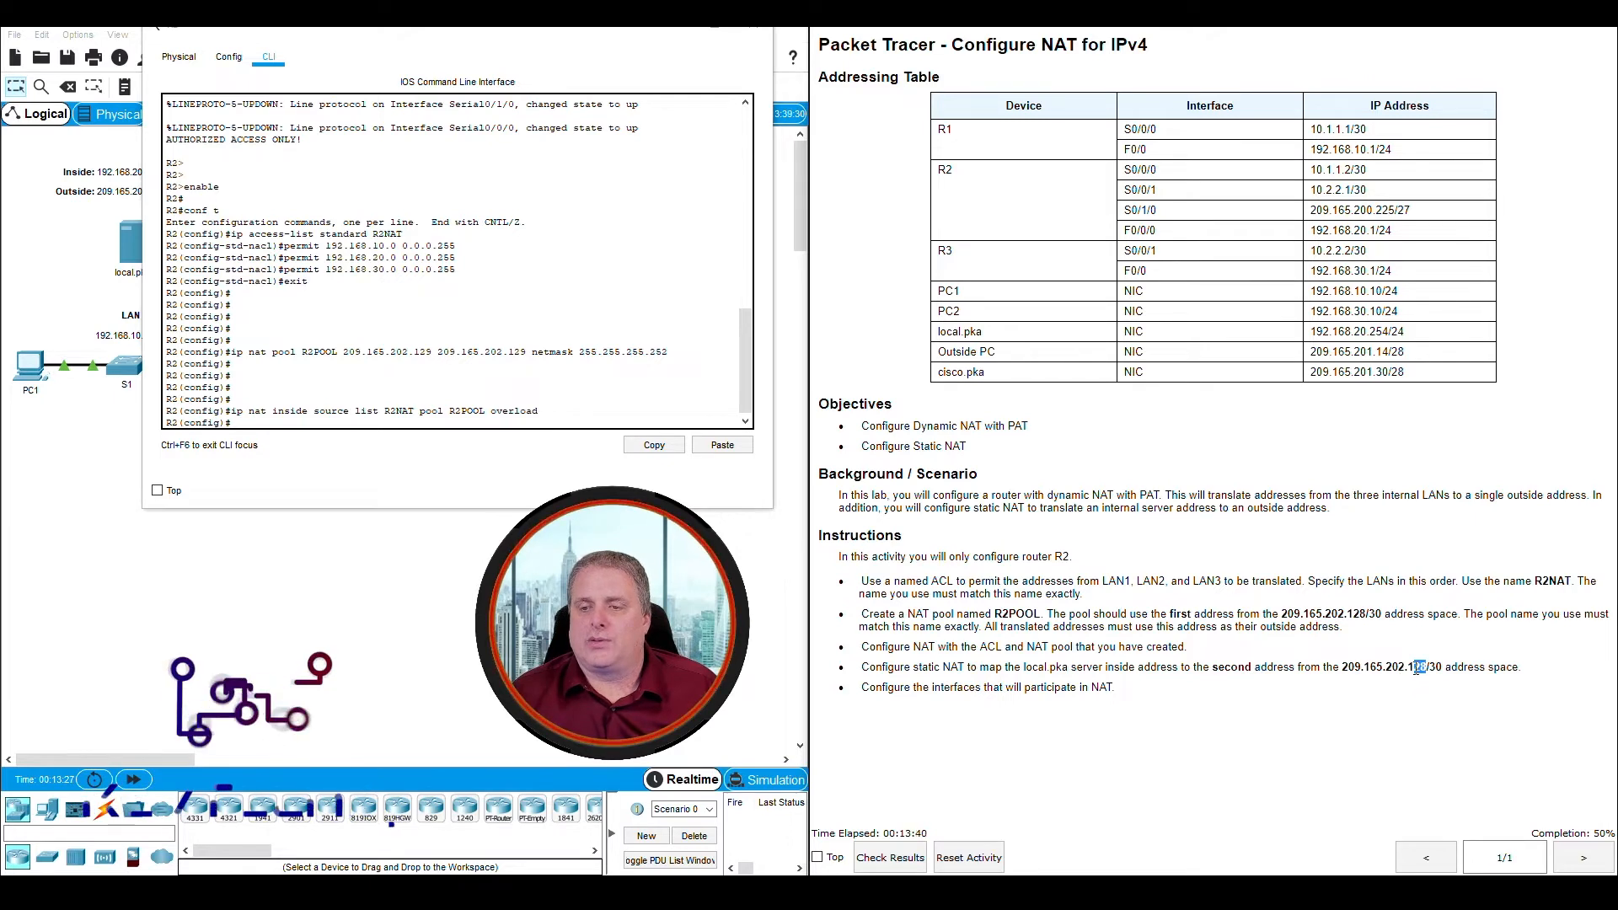
left_click_drag(1416, 667, 1428, 665)
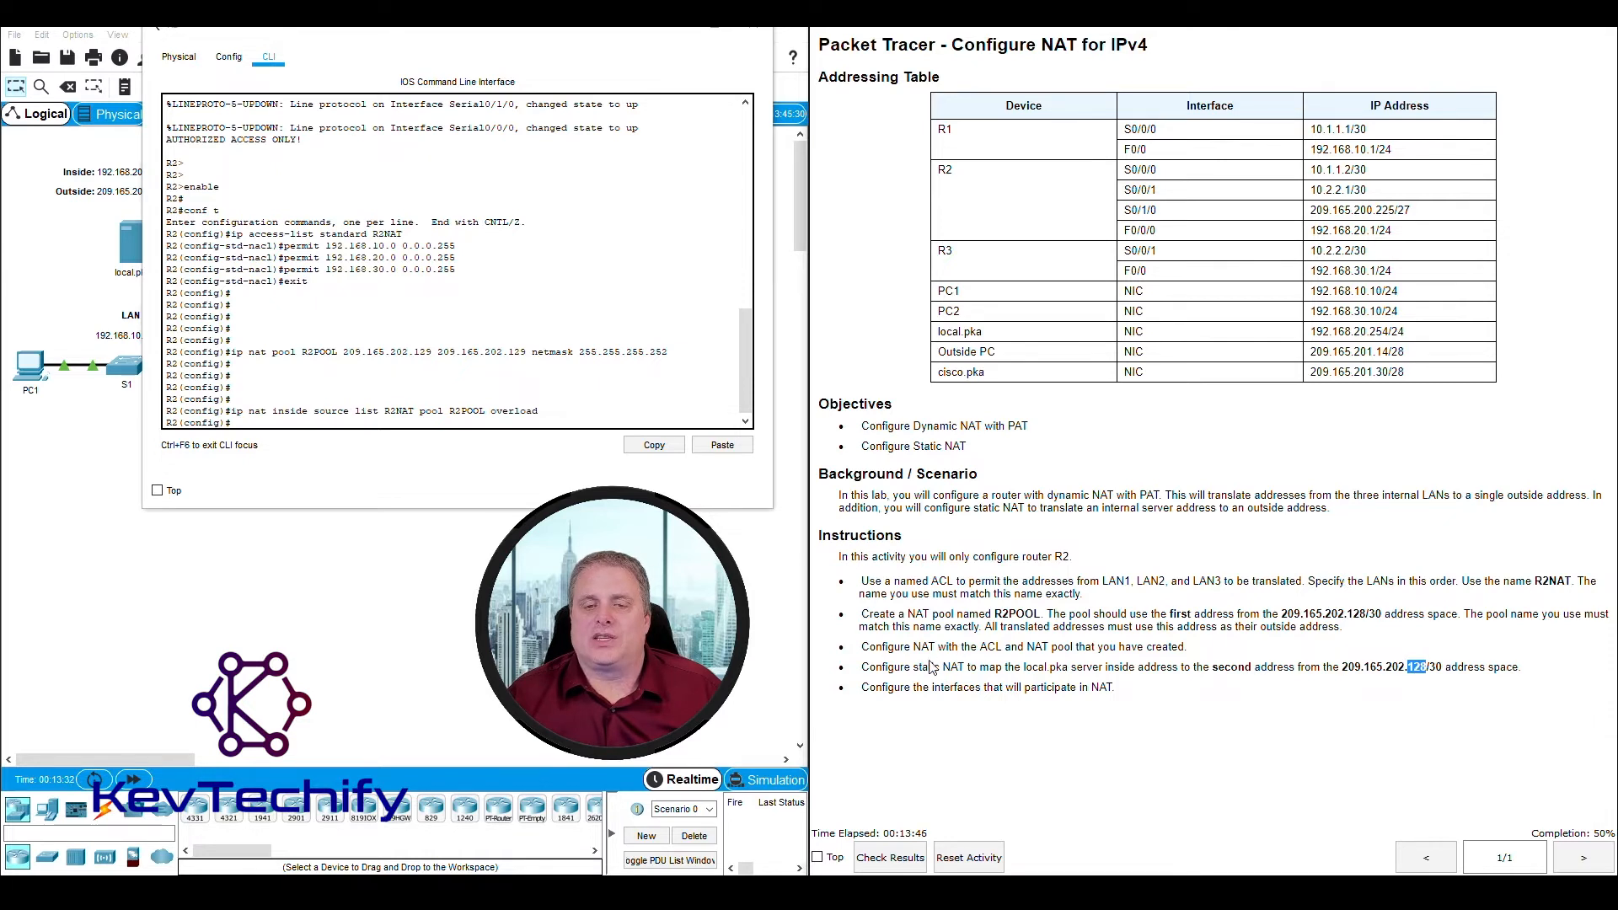
Check the local.pka server's inside address on the topology against the static NAT instruction
left_click_drag(914, 667, 1071, 669)
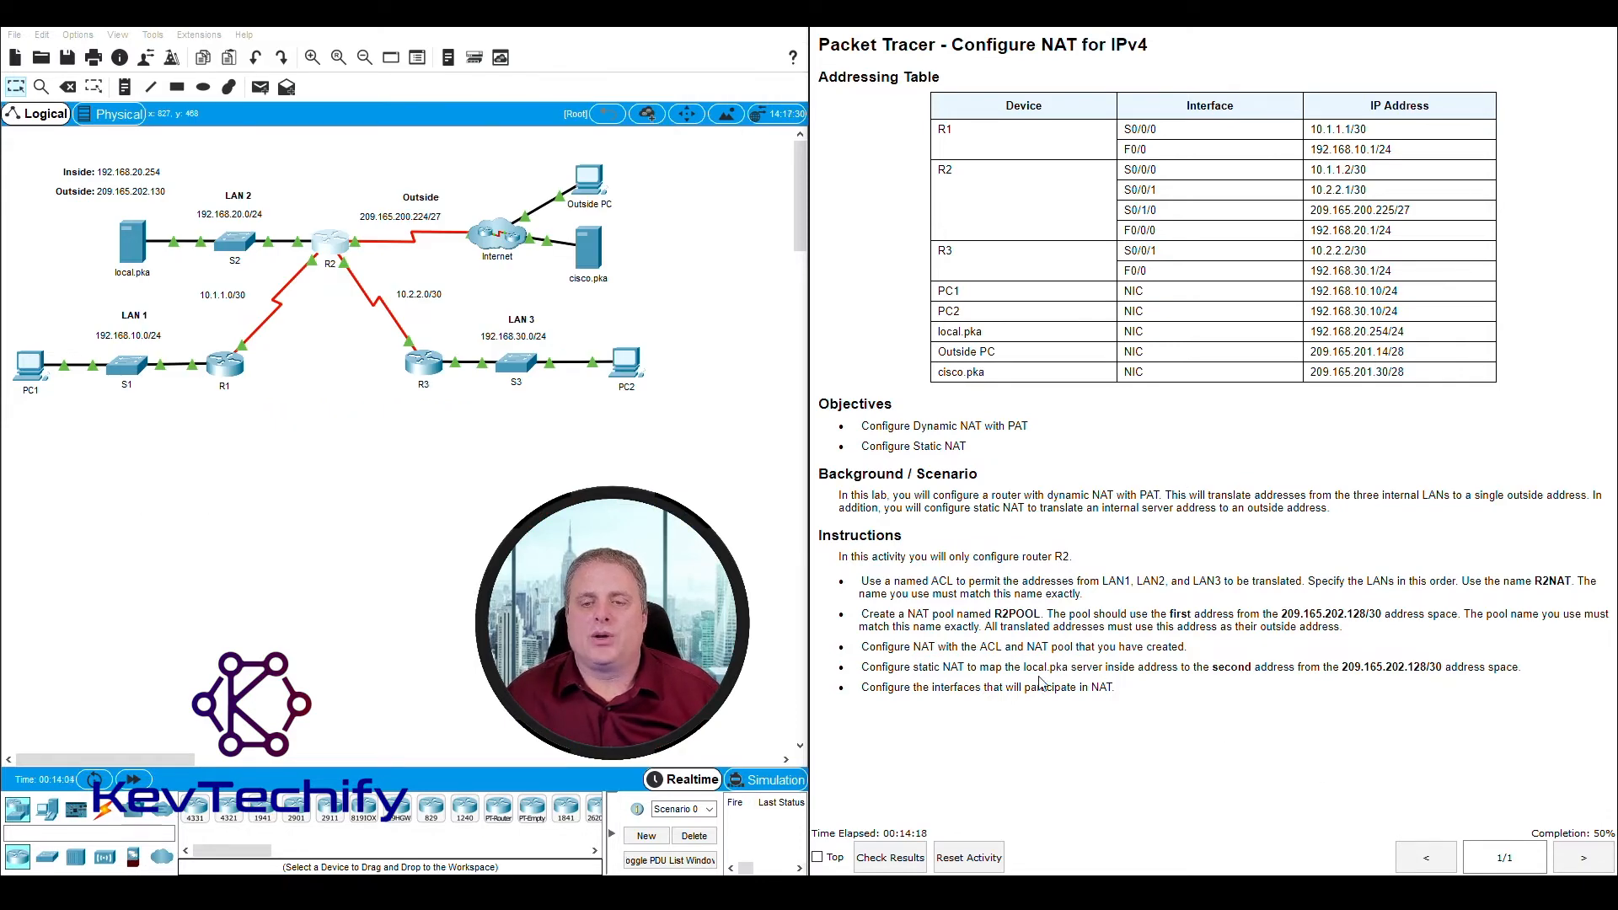
left_click_drag(1025, 669, 1170, 672)
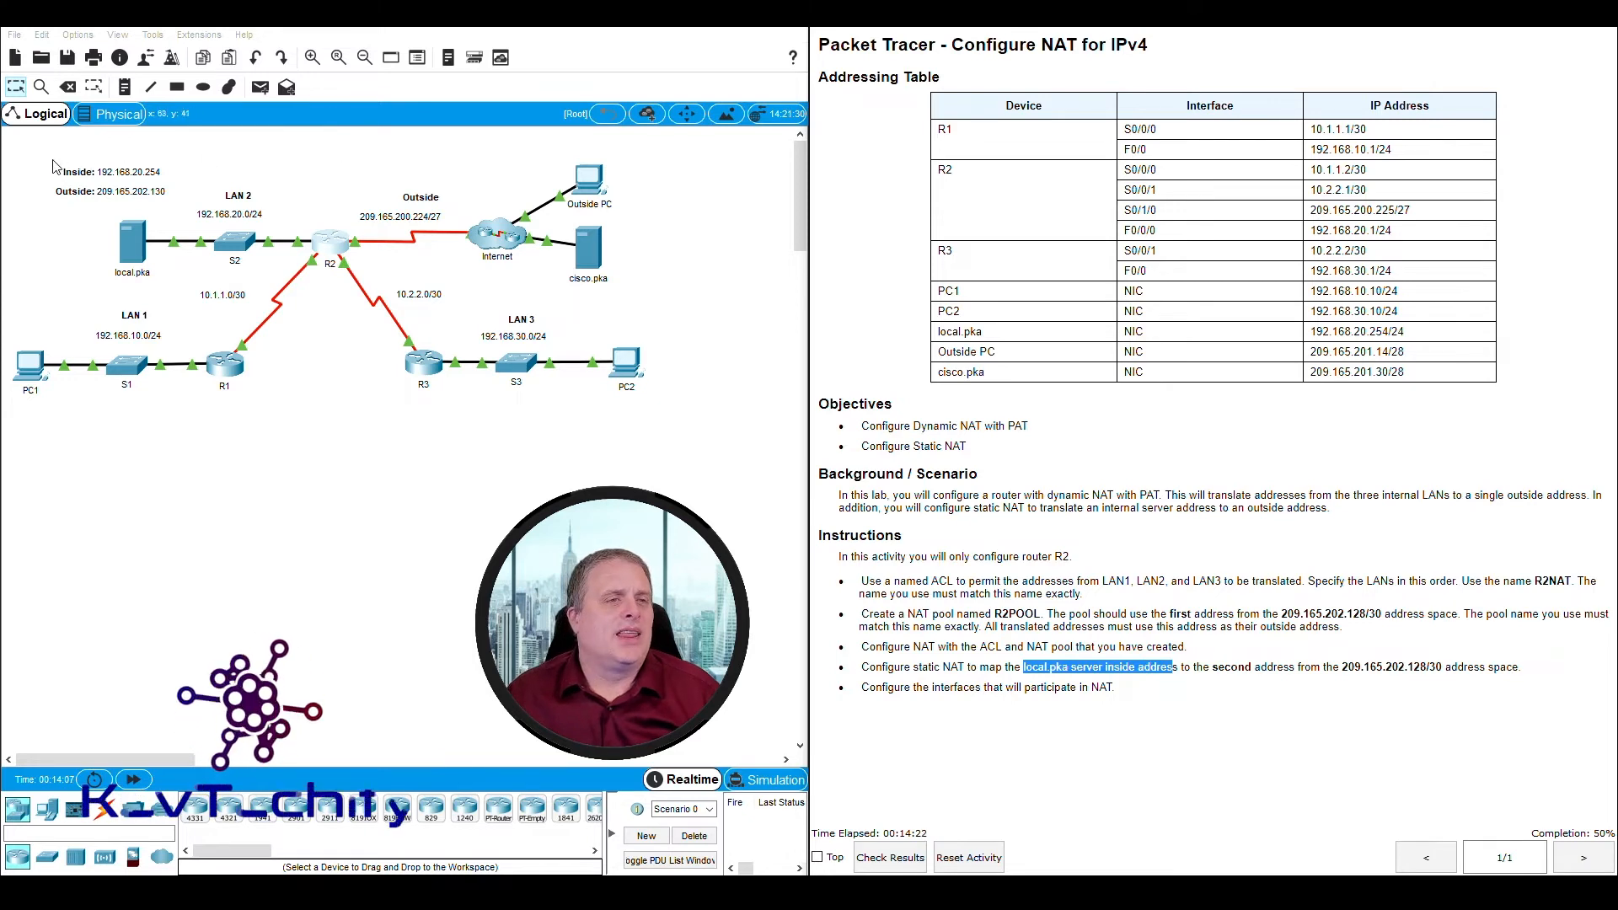
left_click_drag(51, 151, 194, 185)
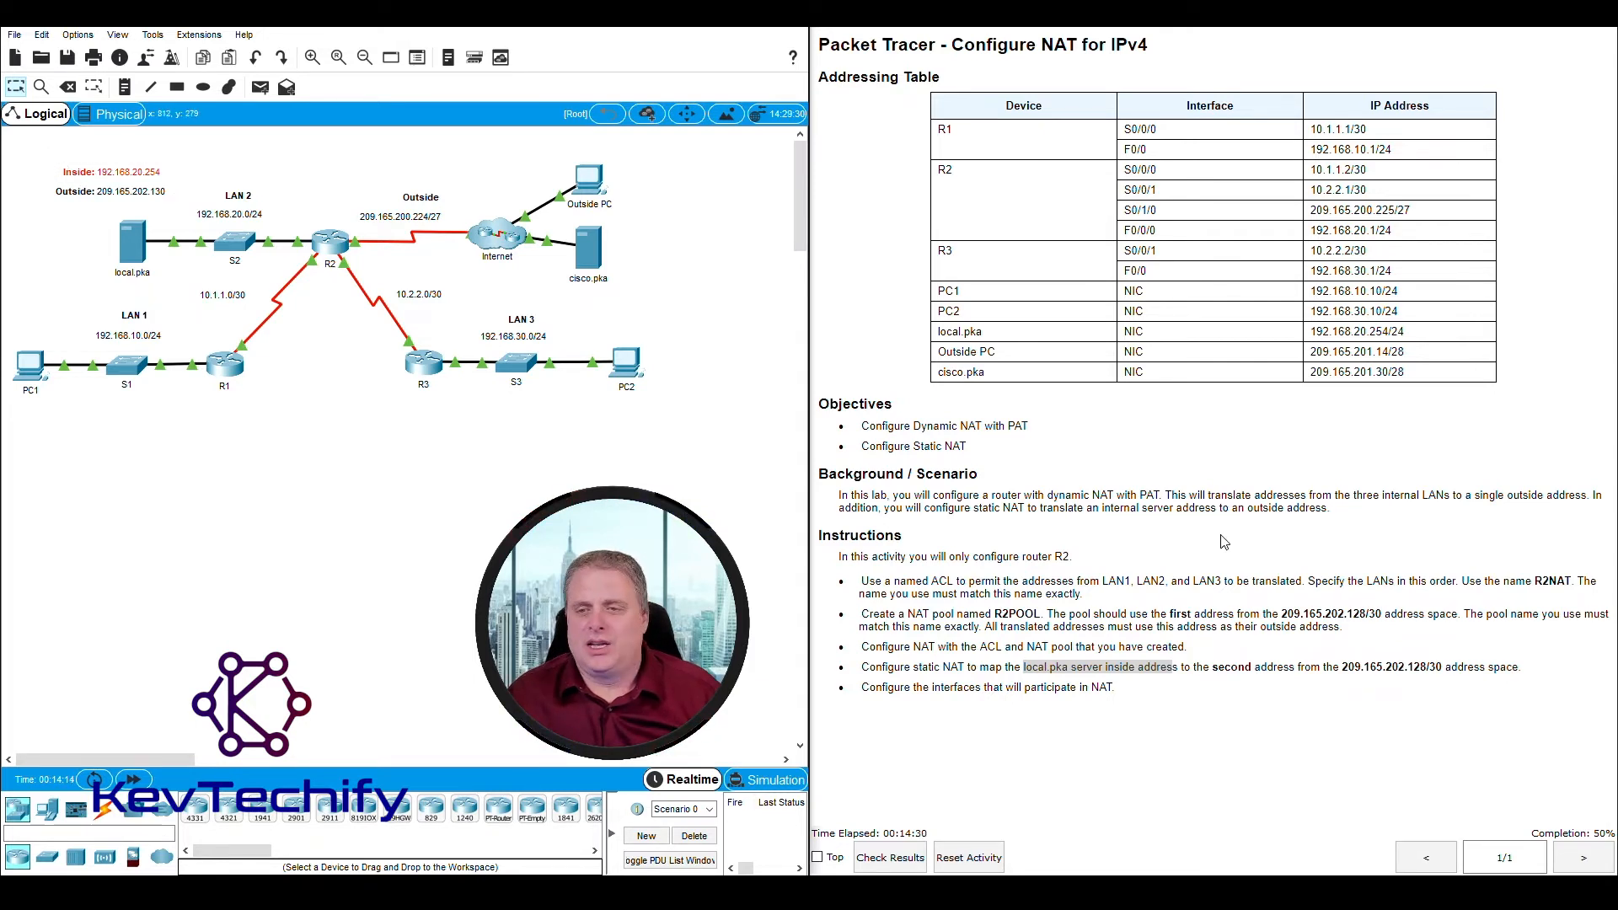
left_click(1317, 609)
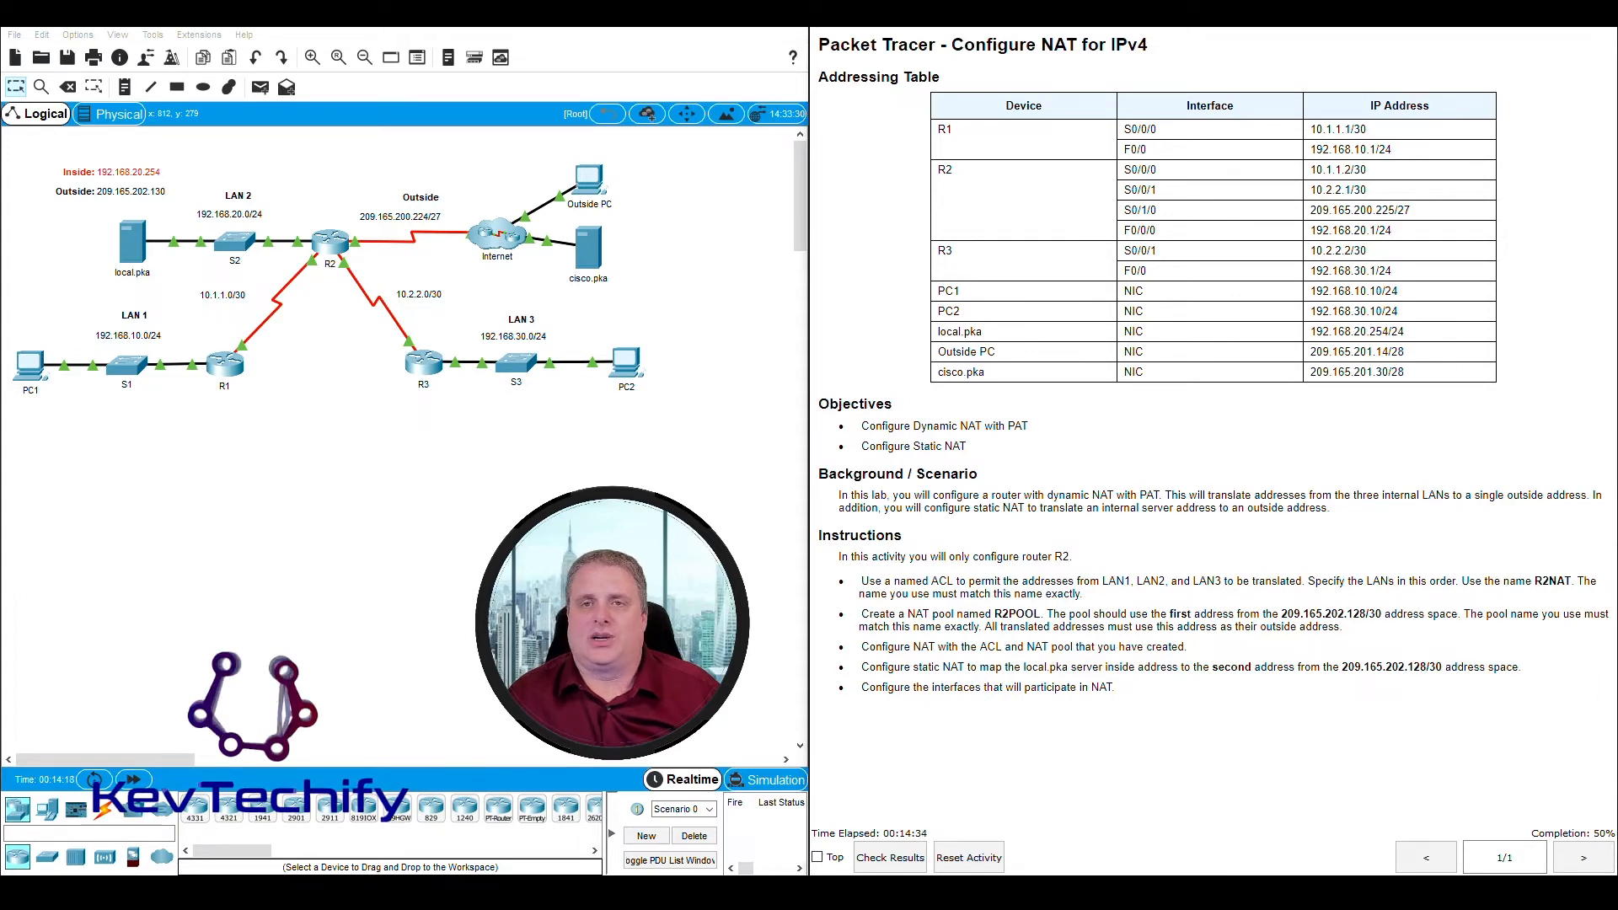
Reopen R2's command line, place its window clear of the topology's address labels, and add blank prompt lines
left_click(332, 246)
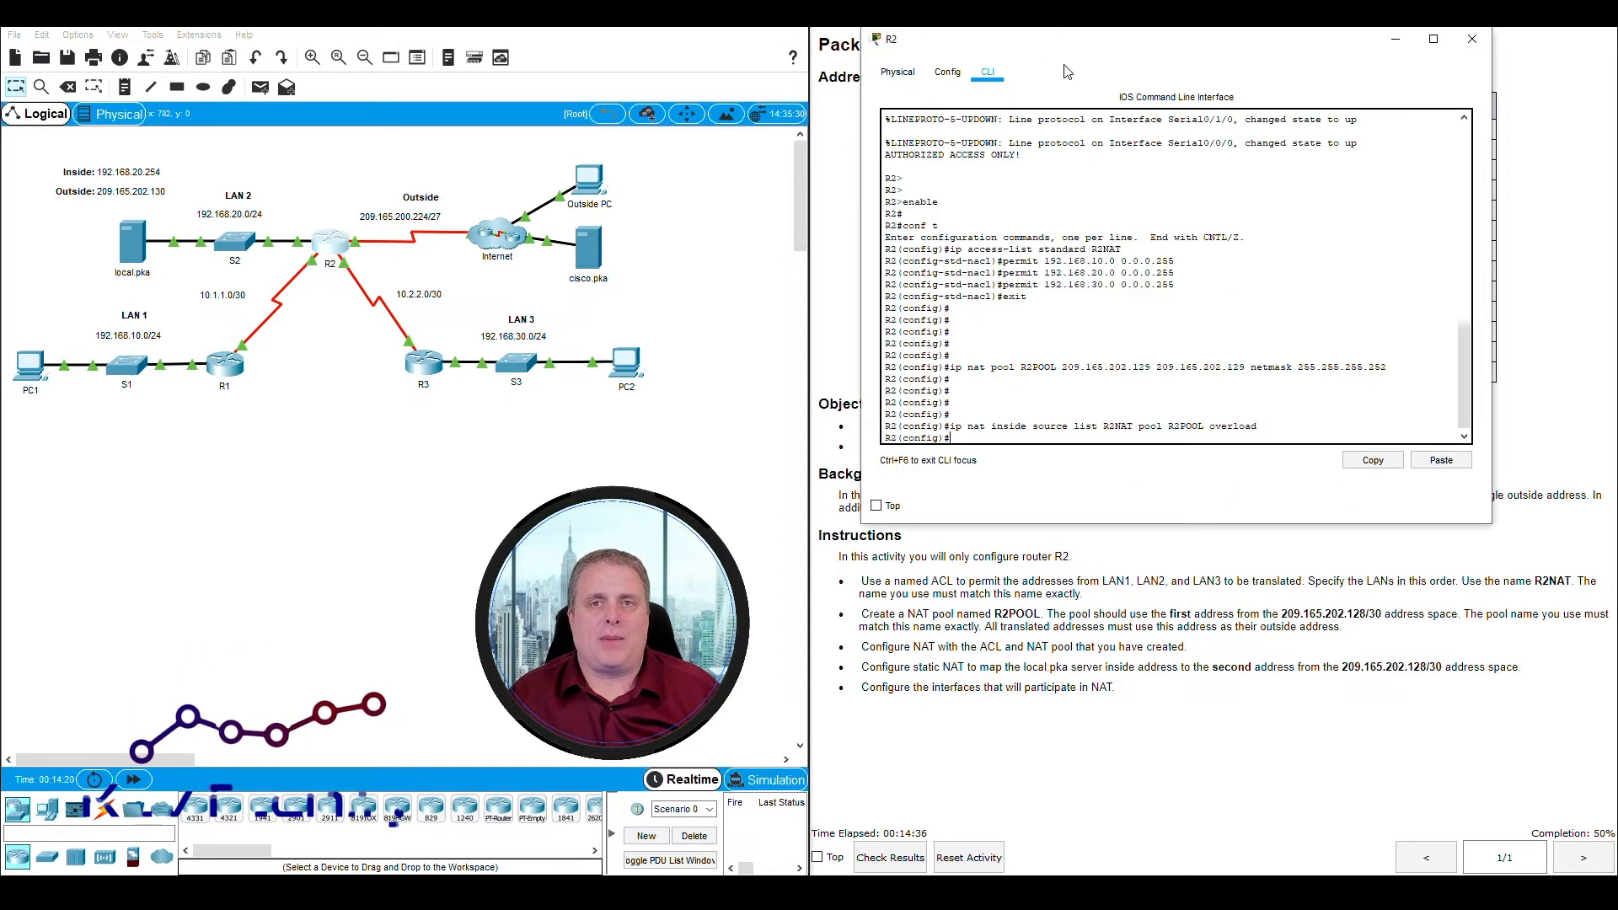
left_click_drag(843, 23, 673, 24)
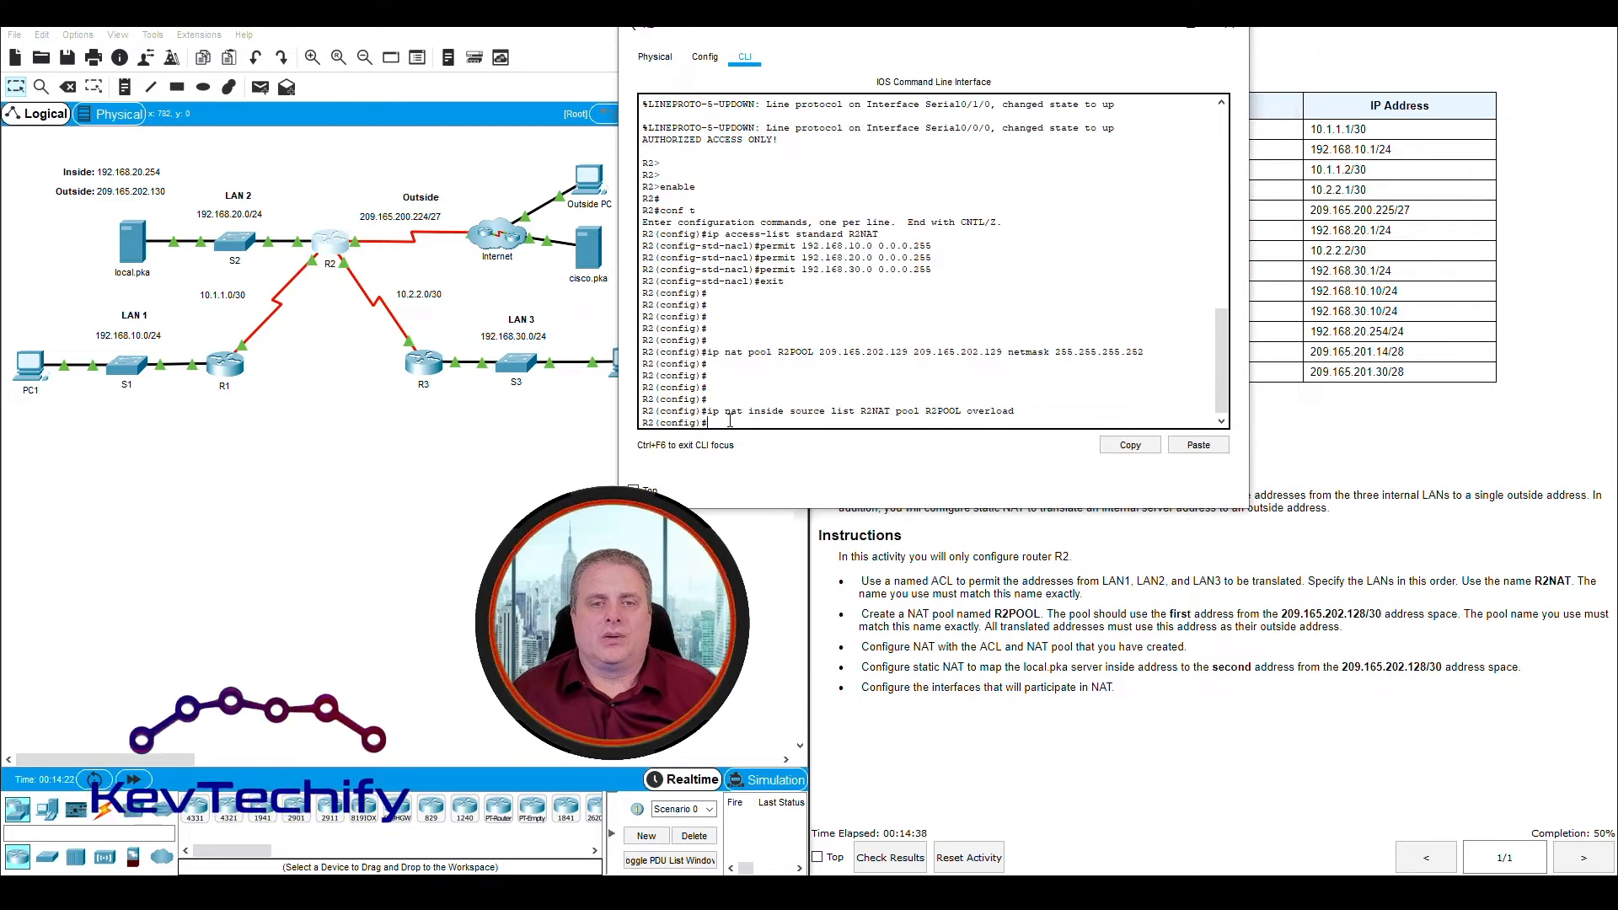
key("Return")
key("Return")
key("Return")
key("Return")
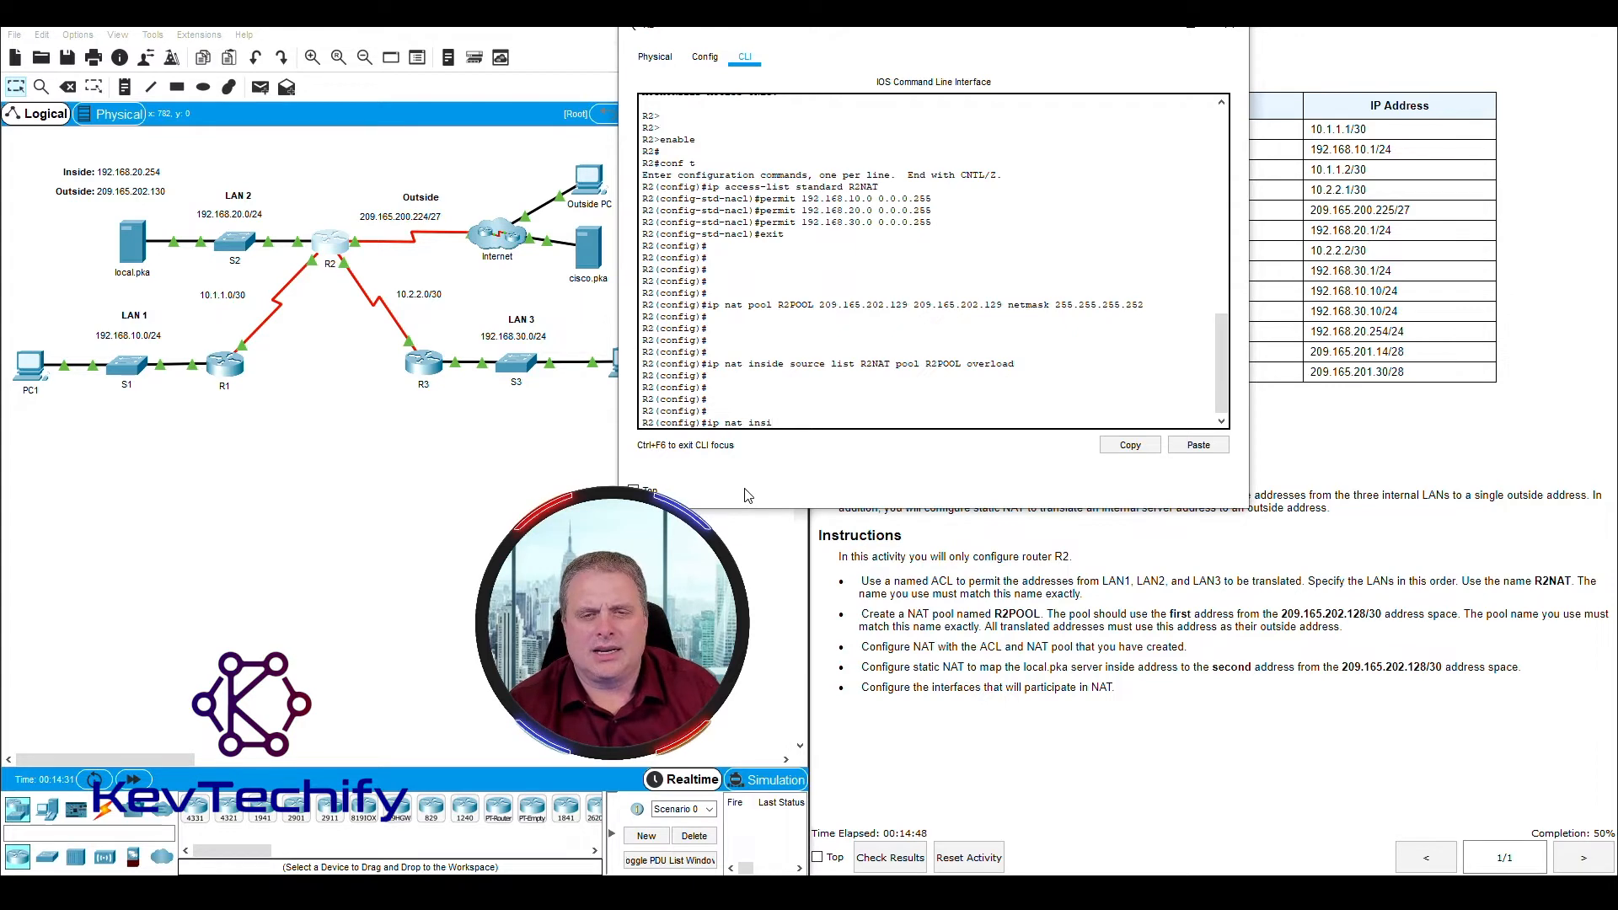
Map inside address 192.168.20.254 to outside address 209.165.202.130 on R2 with ip nat inside source static and run it
type("de sou")
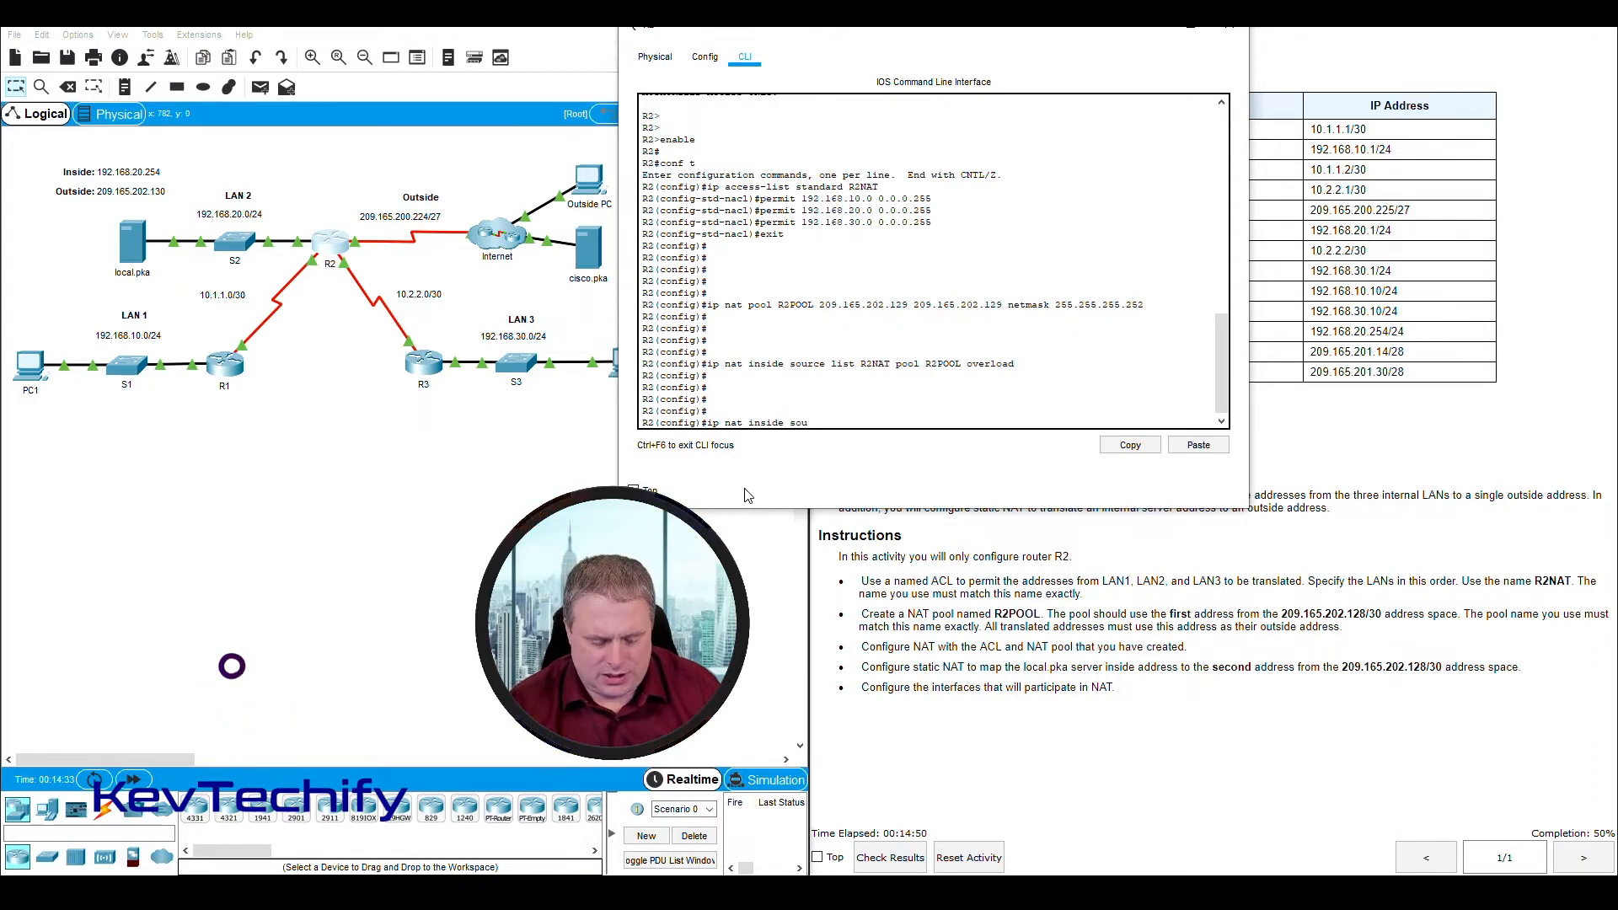
type("rce")
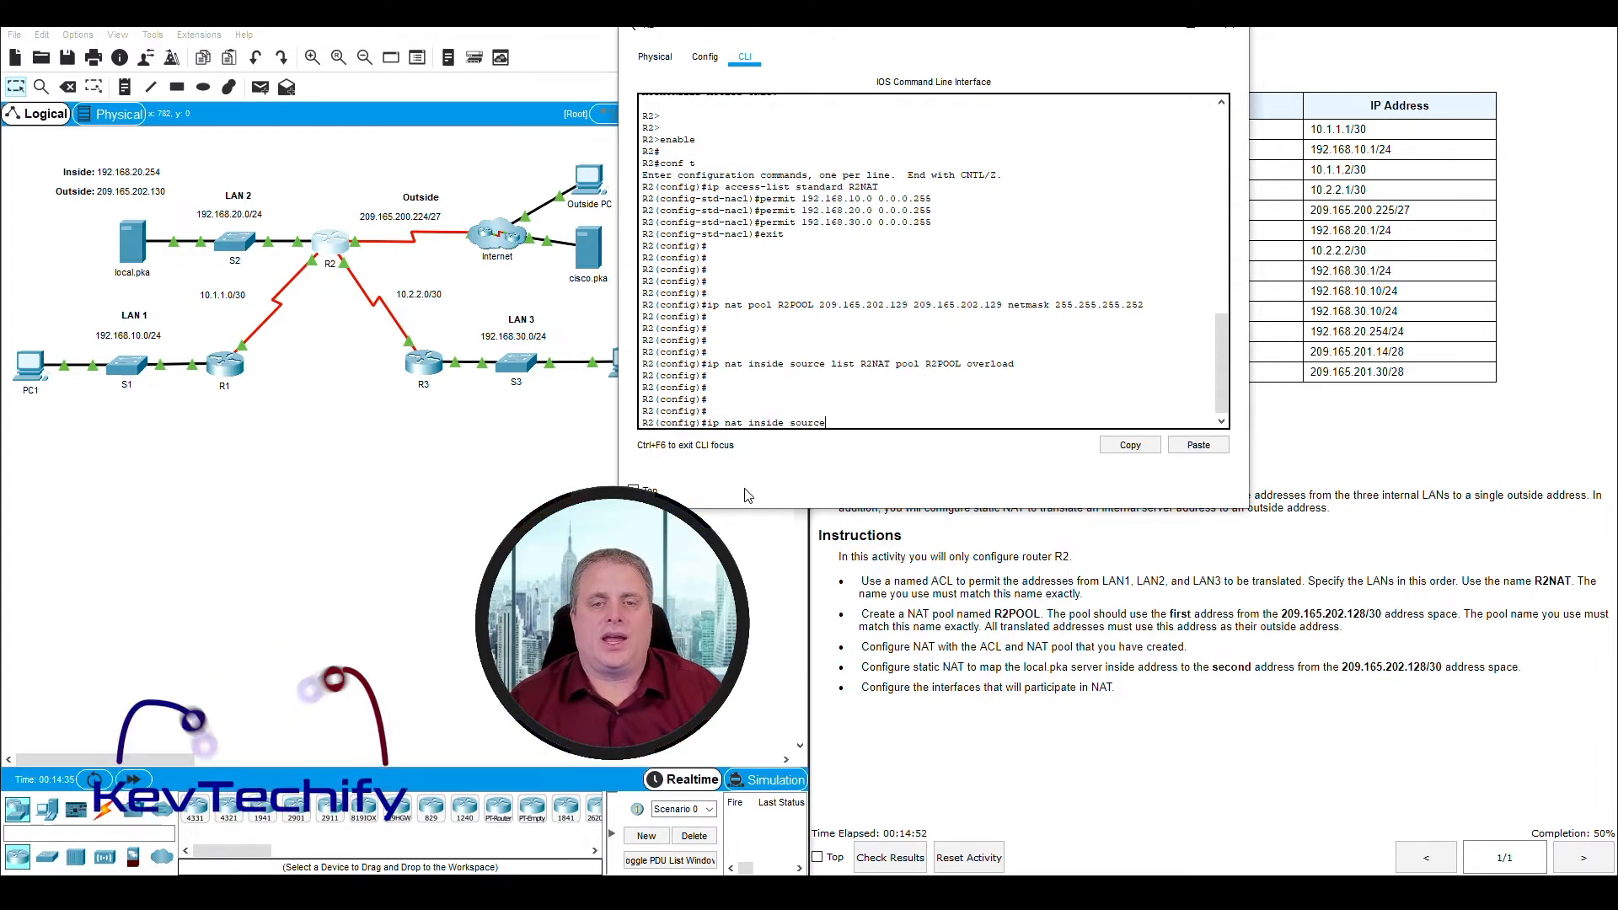
type(" static 192.168.20.254")
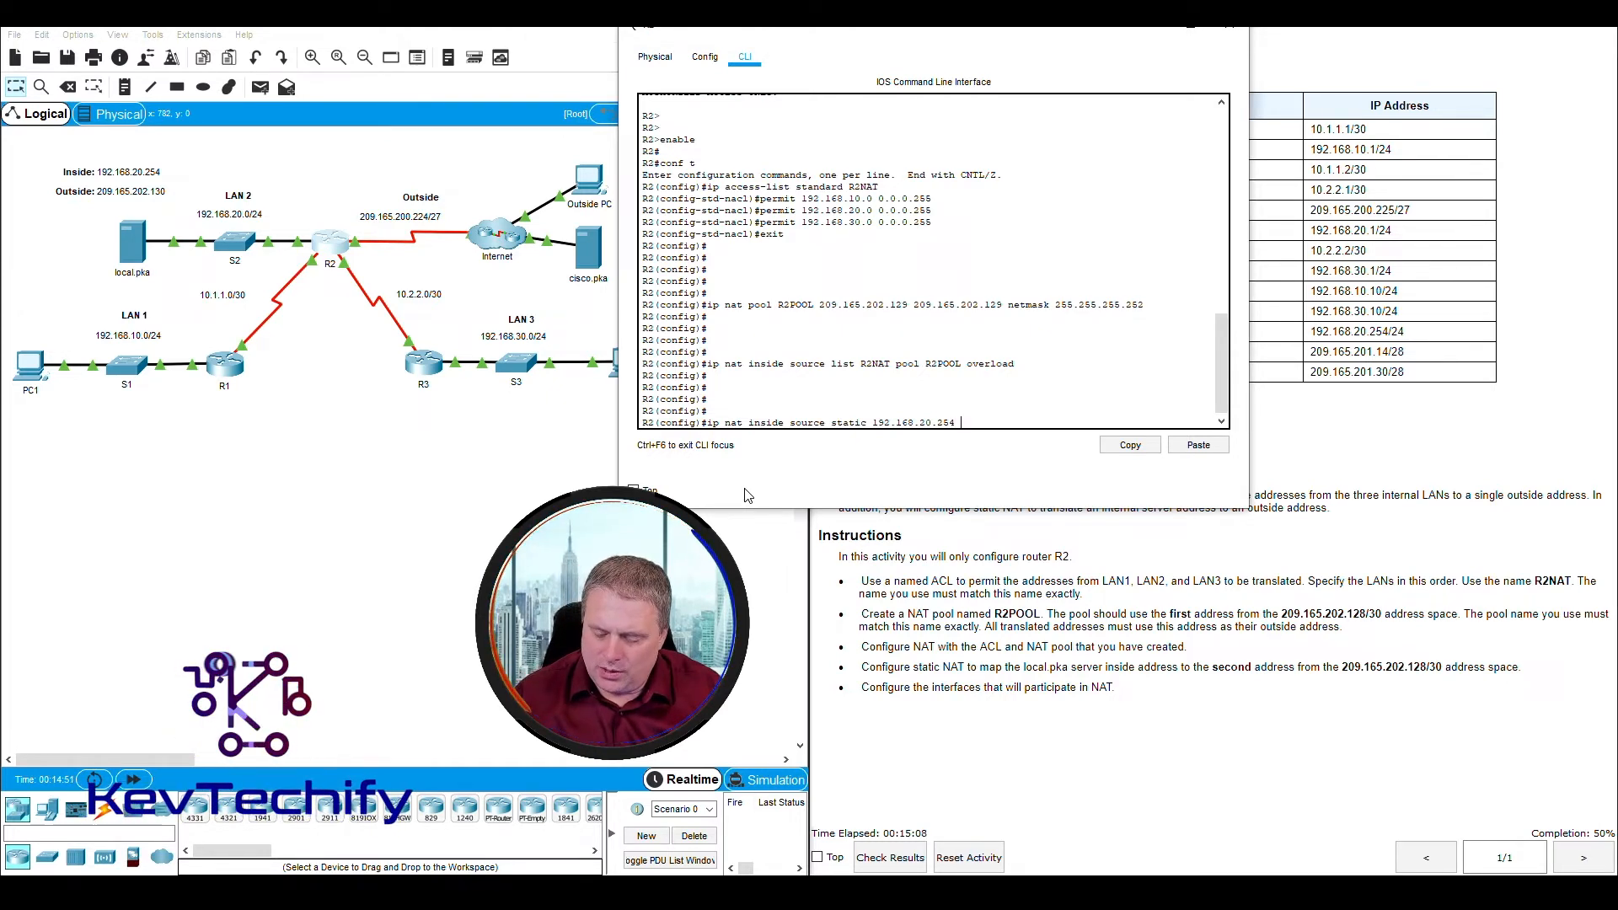
type("209.165.202.130")
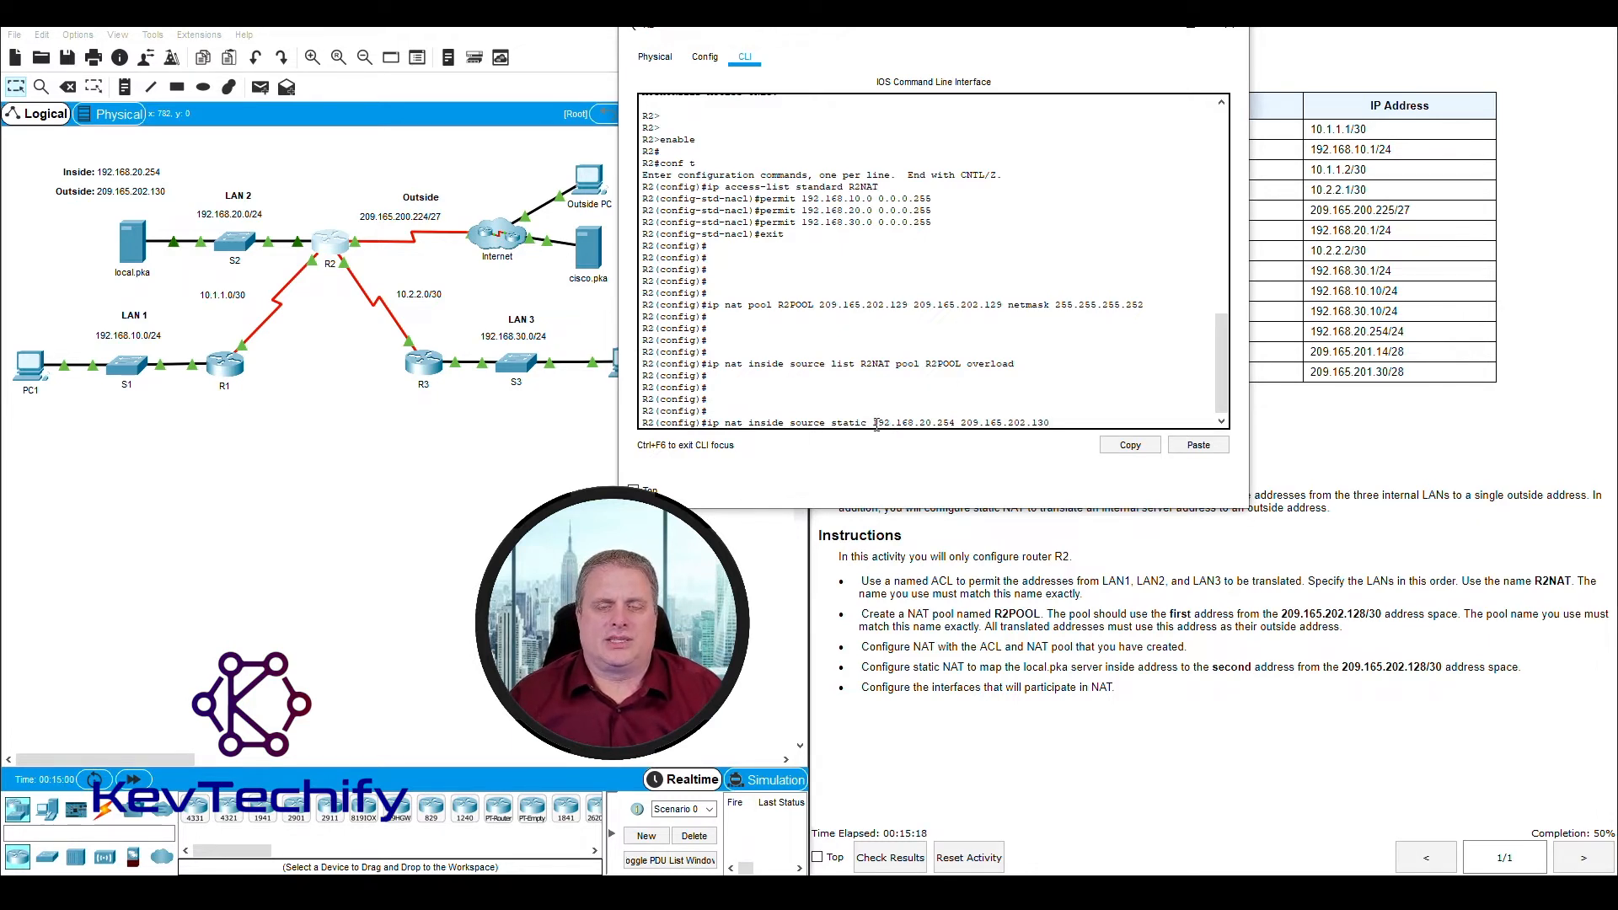
left_click_drag(873, 422, 957, 424)
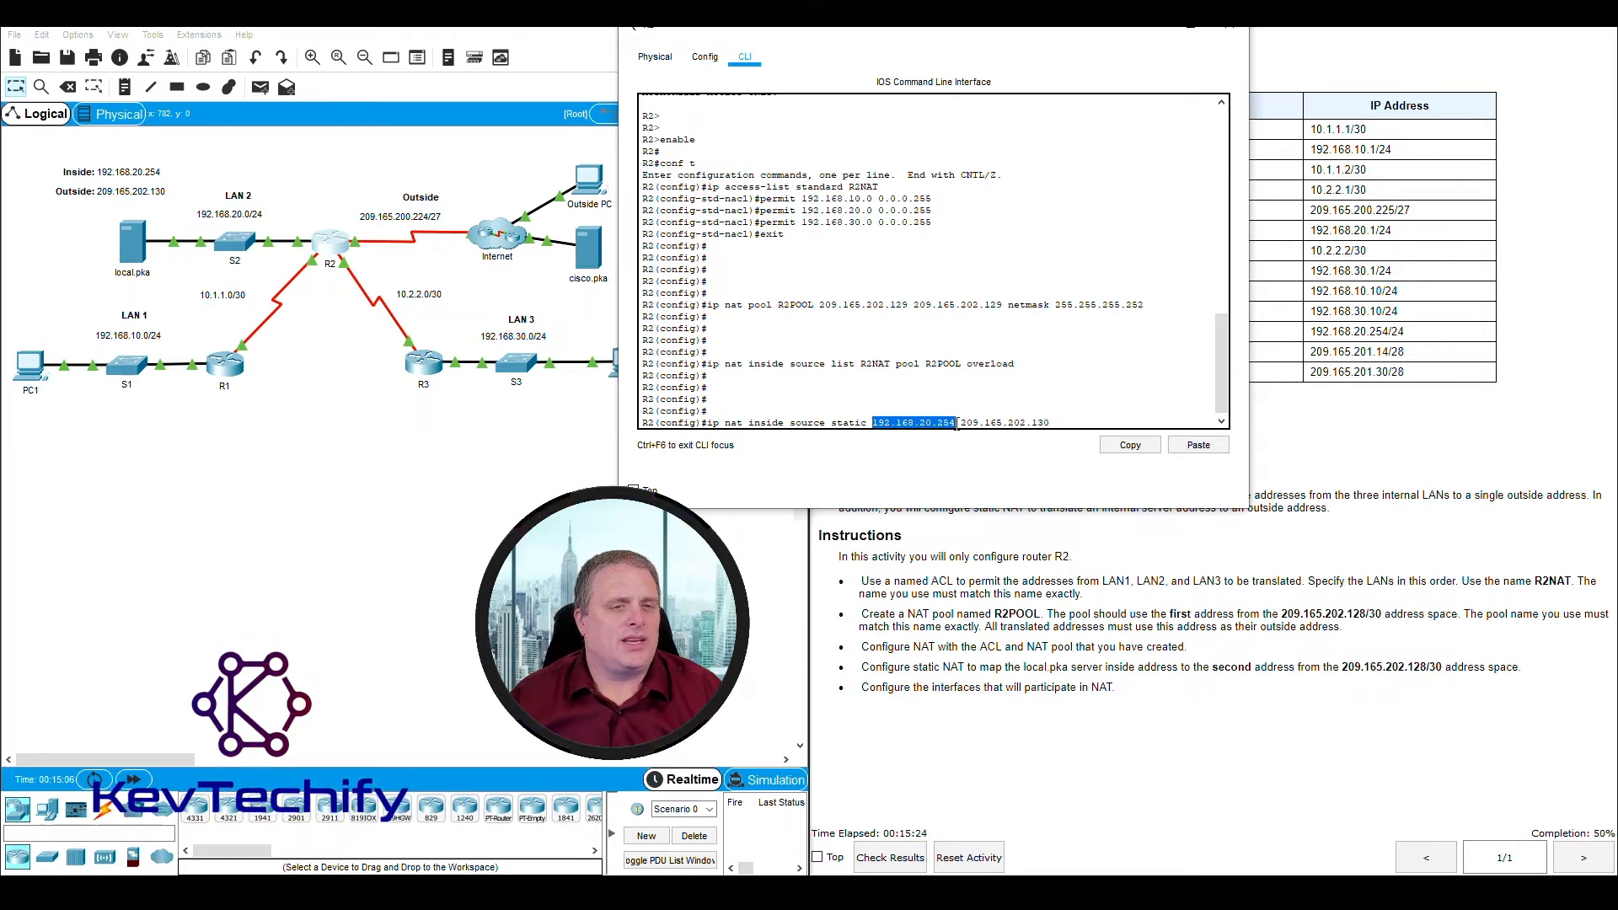
left_click_drag(961, 423, 1053, 424)
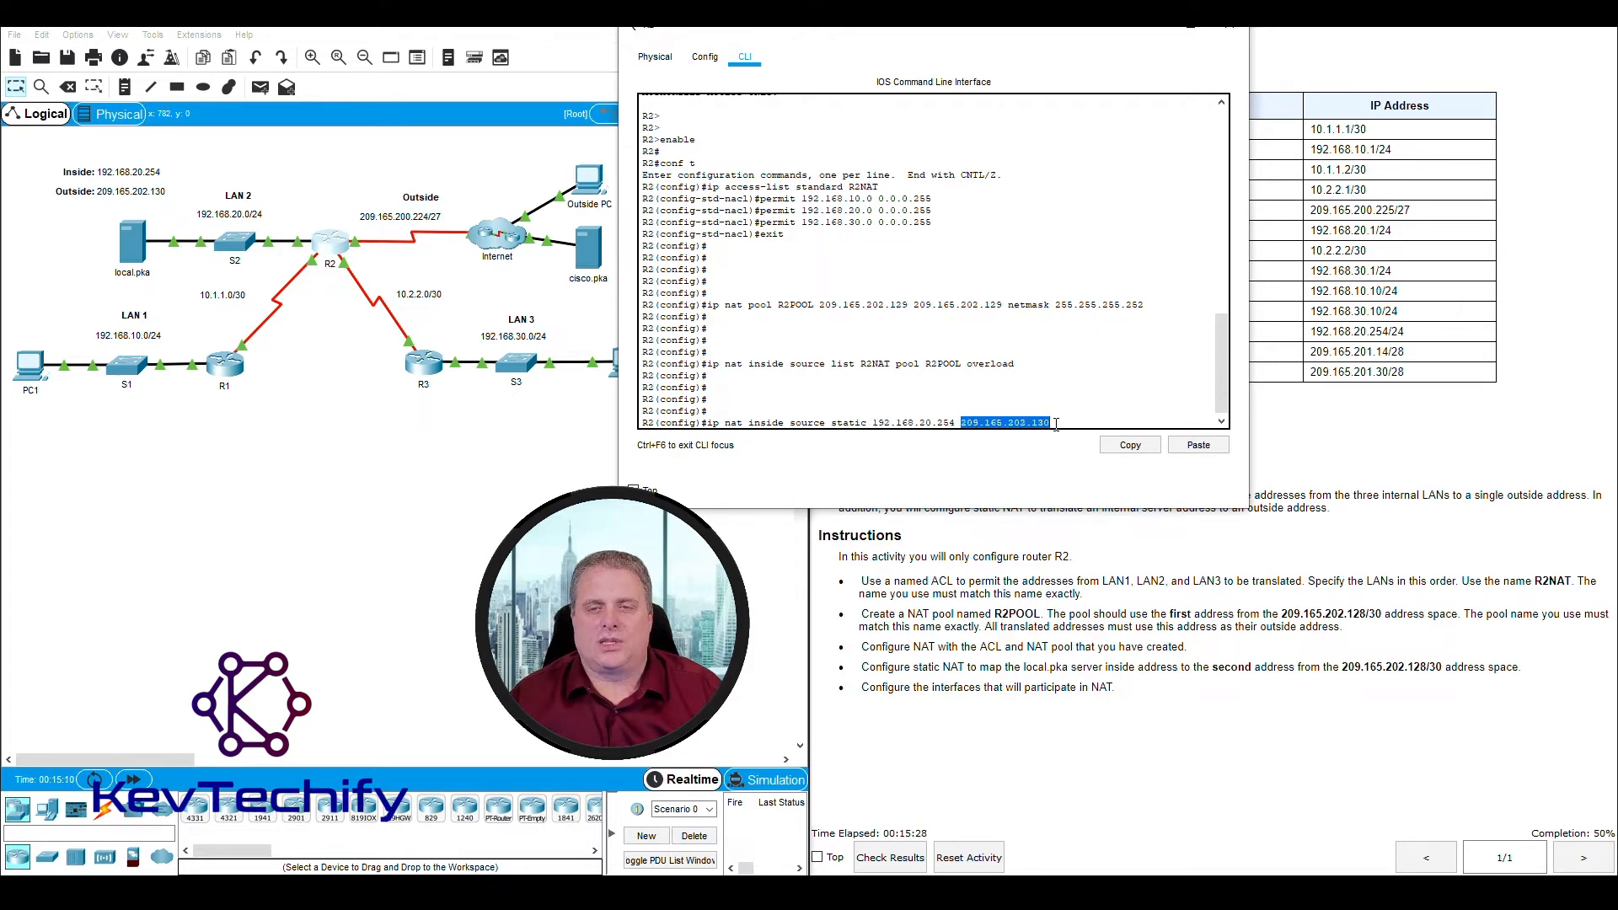
left_click(1056, 424)
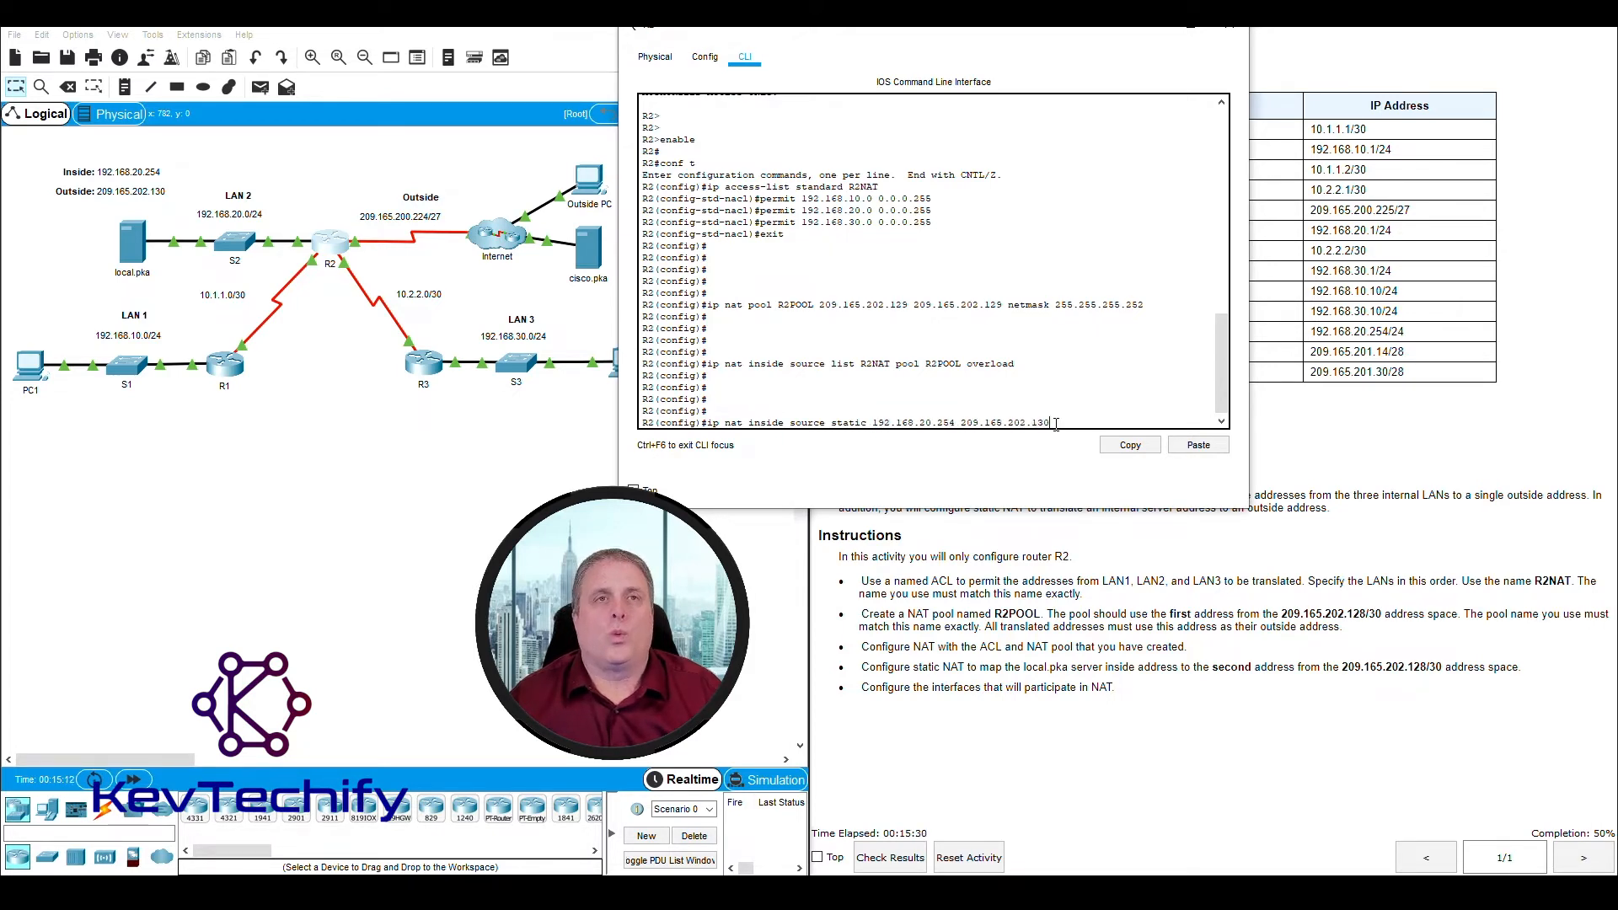
key("Return")
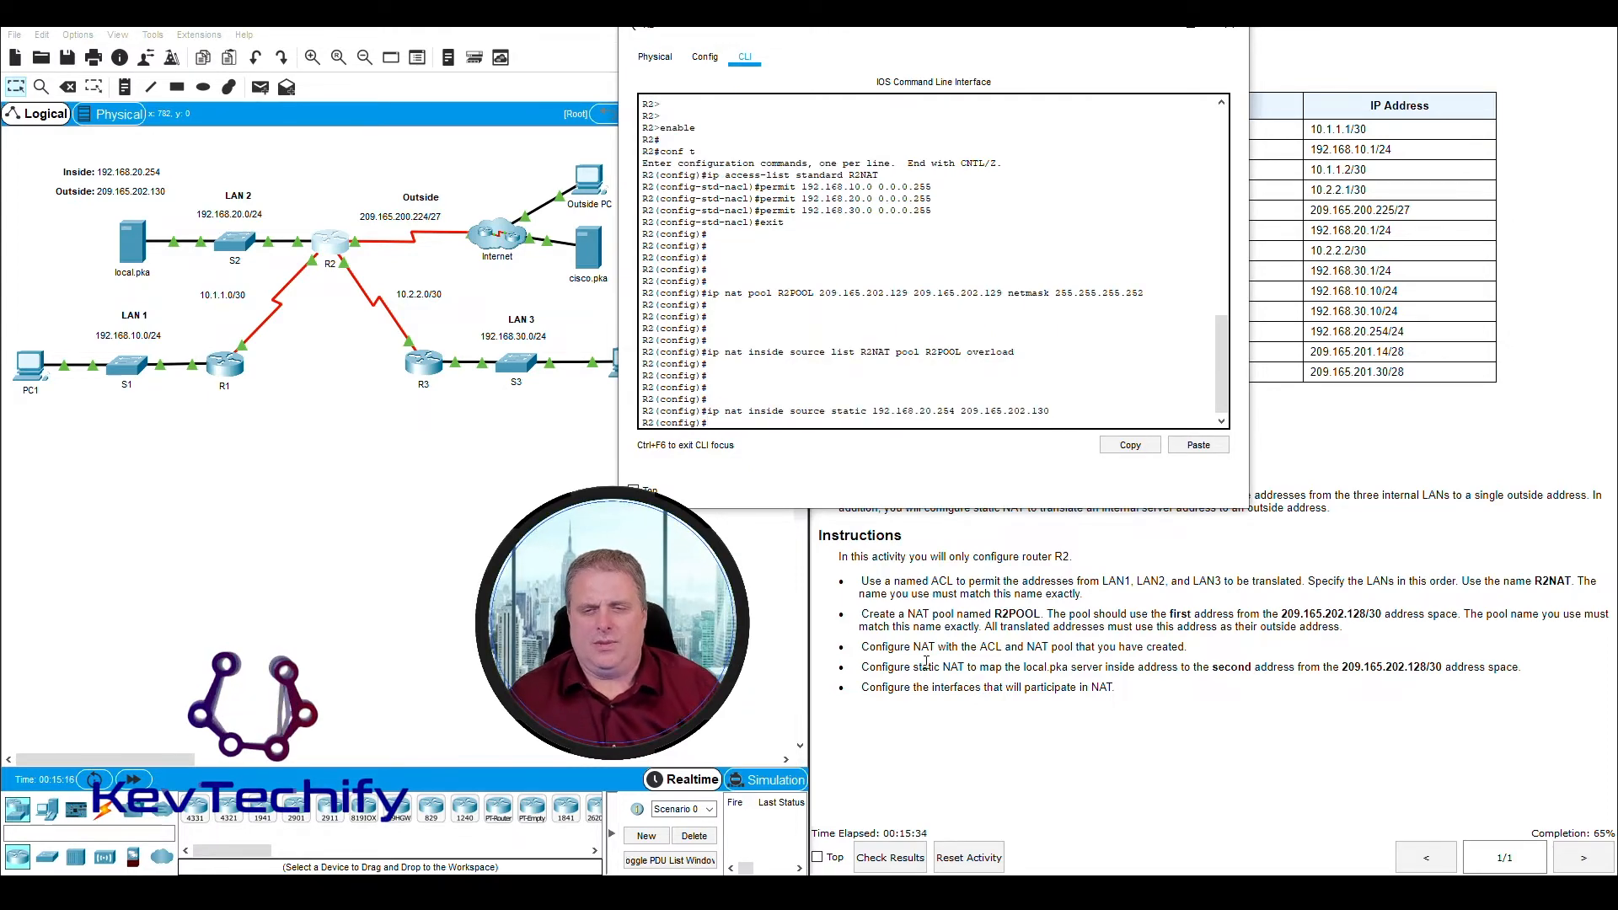
Move R2's window off the activity text and review the instructions for static NAT and the interfaces that participate in NAT
left_click_drag(1073, 32, 576, 24)
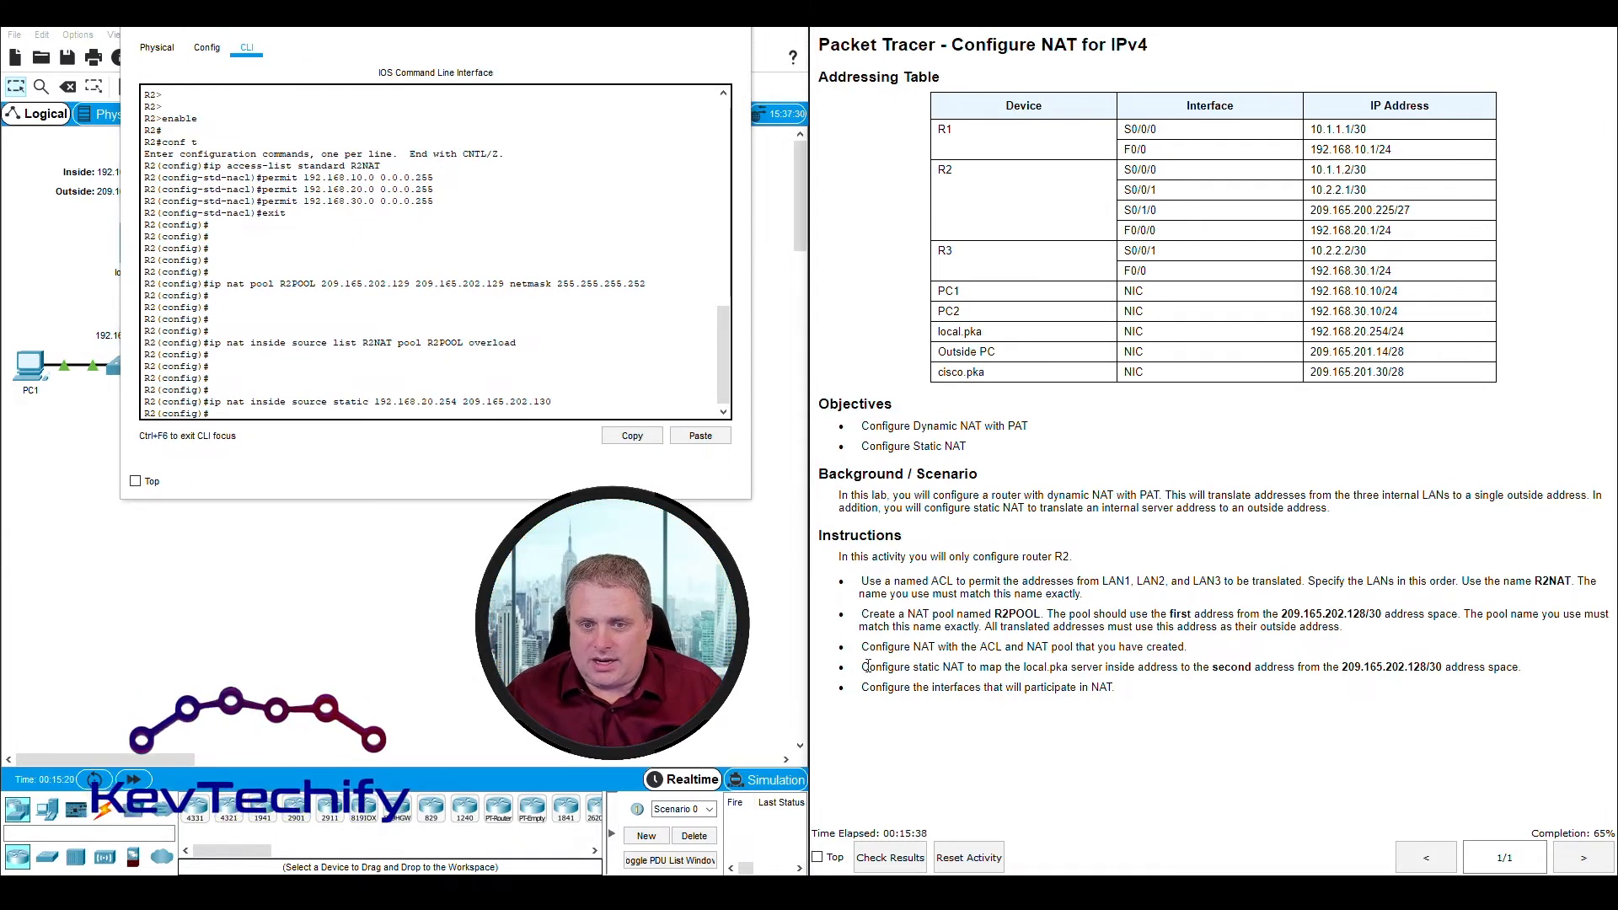
left_click_drag(861, 667, 1525, 665)
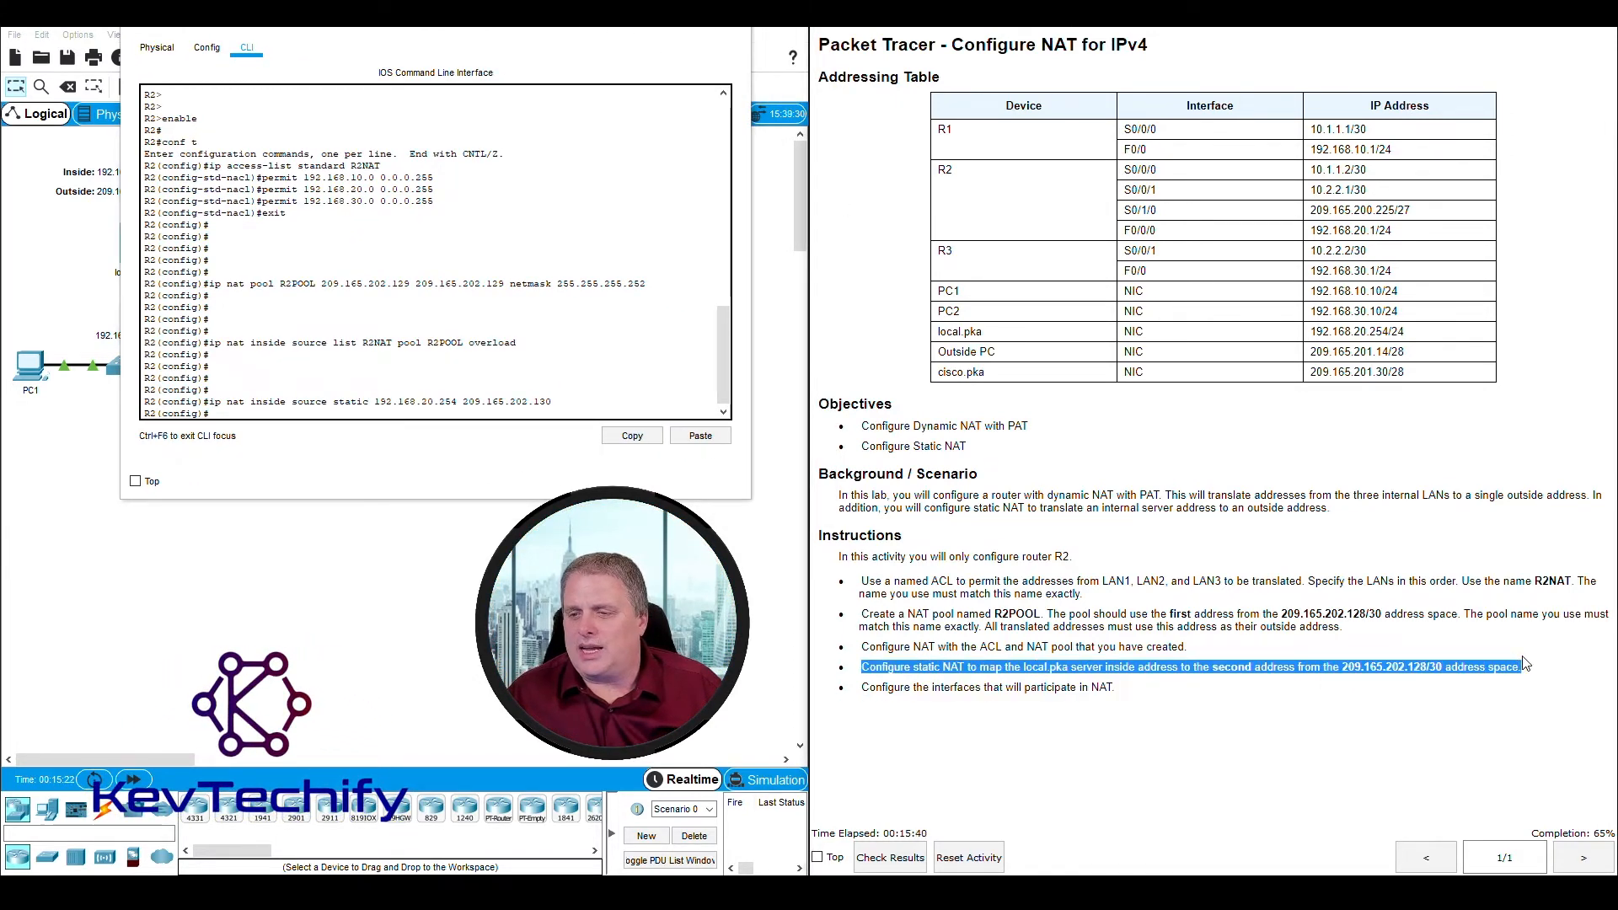
left_click(871, 691)
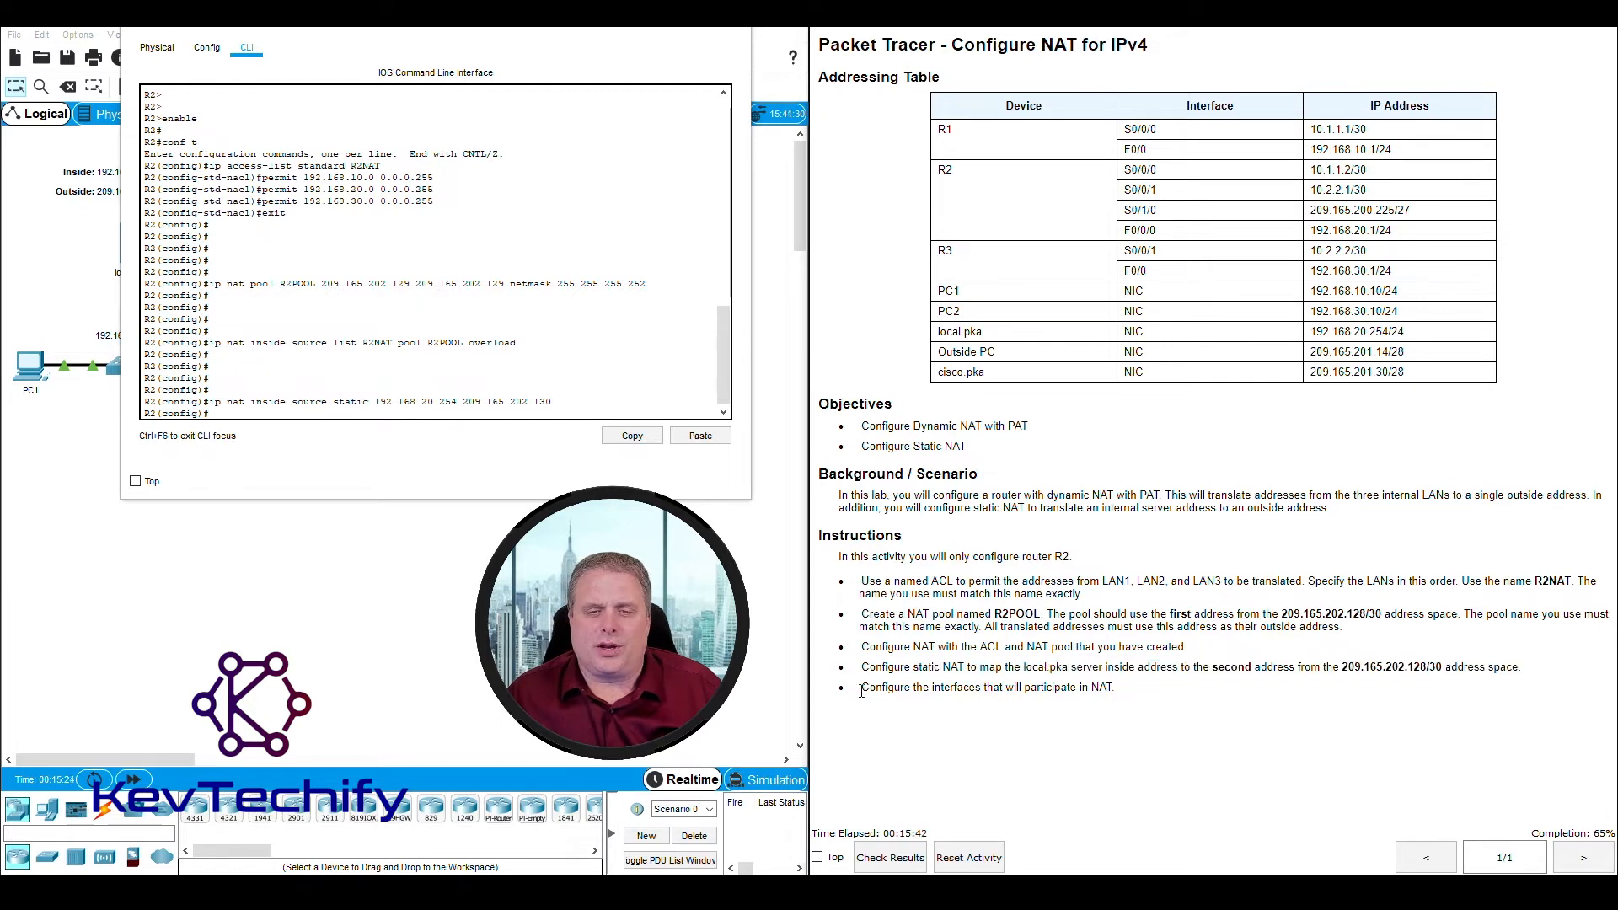
left_click_drag(863, 689, 1103, 690)
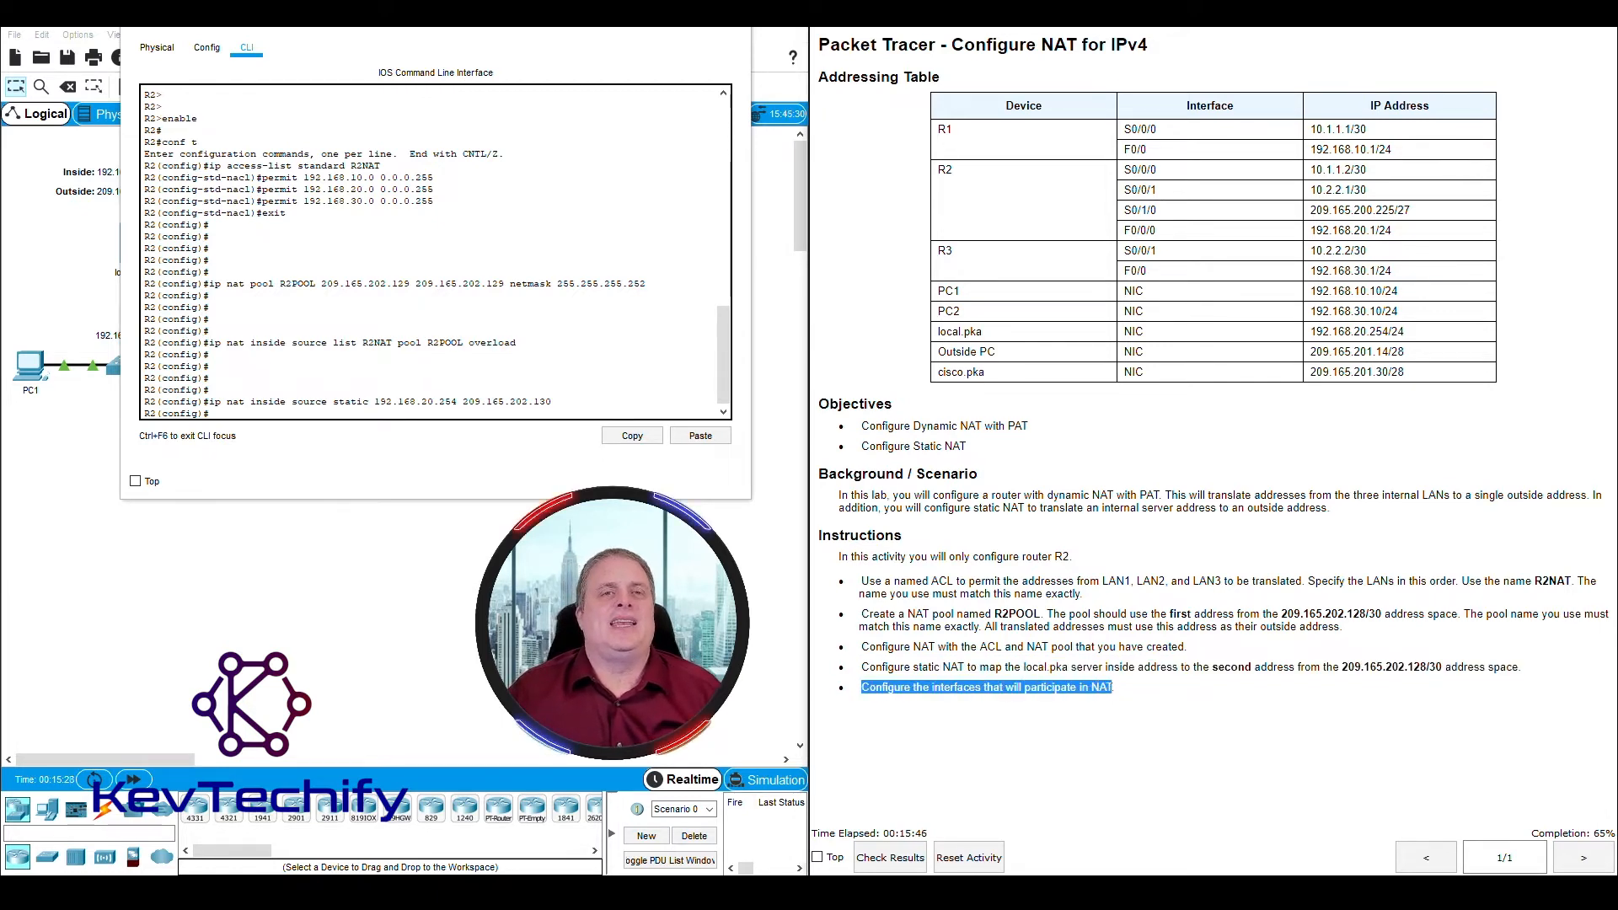
Uncover the topology and examine its outside network, internal LANs and the port labels on R2's links to identify NAT inside and outside interfaces
left_click_drag(513, 20, 1233, 74)
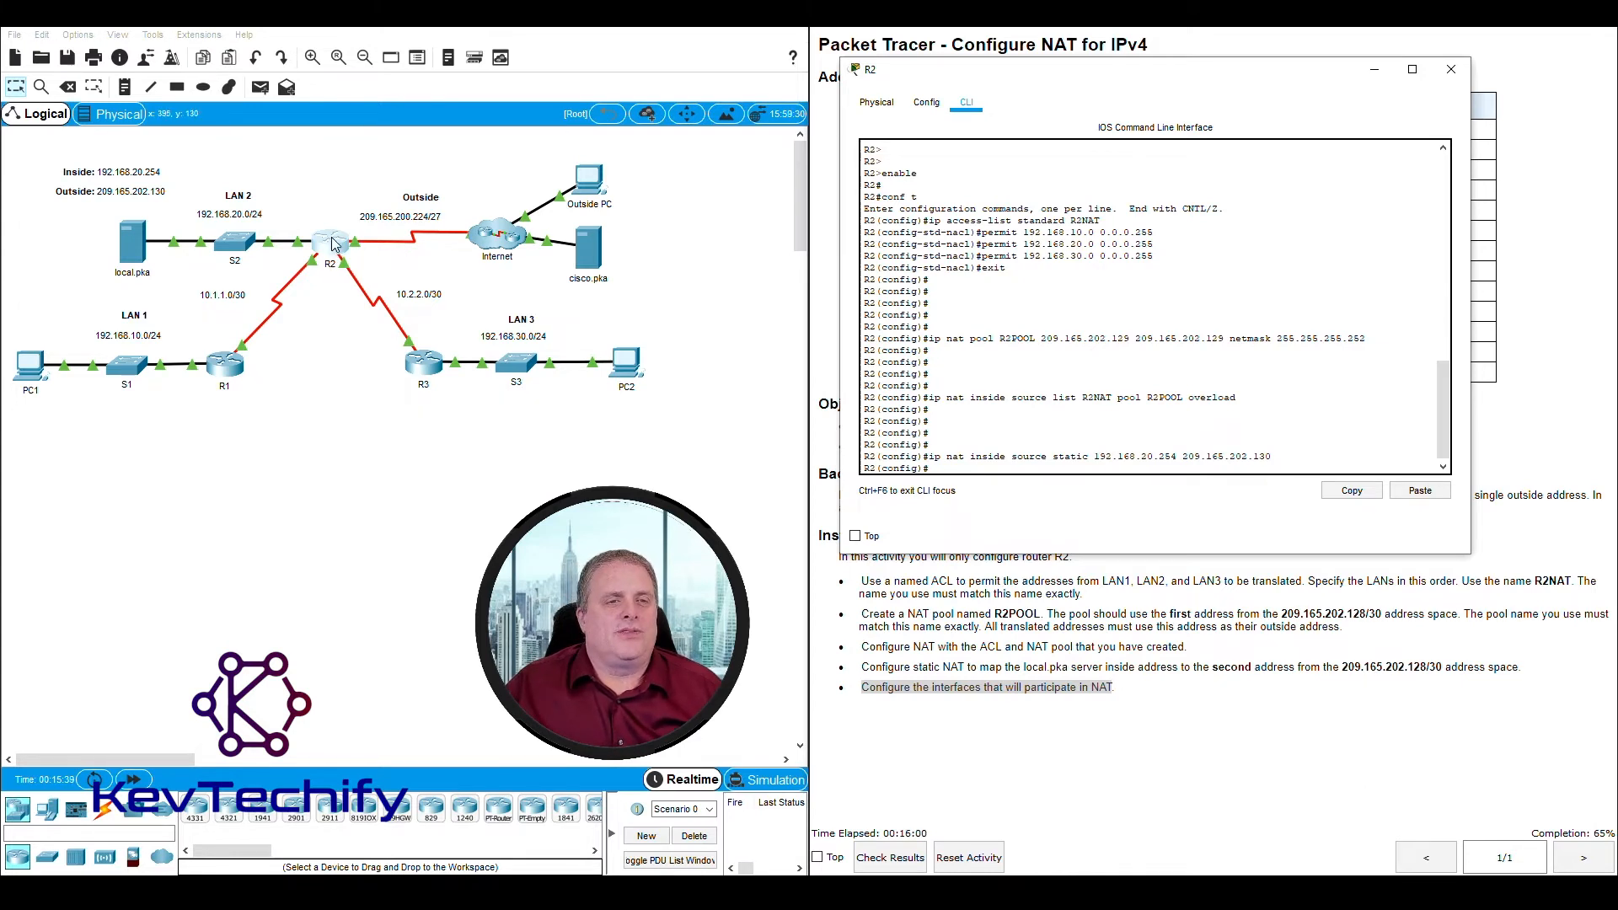
left_click_drag(370, 179, 520, 260)
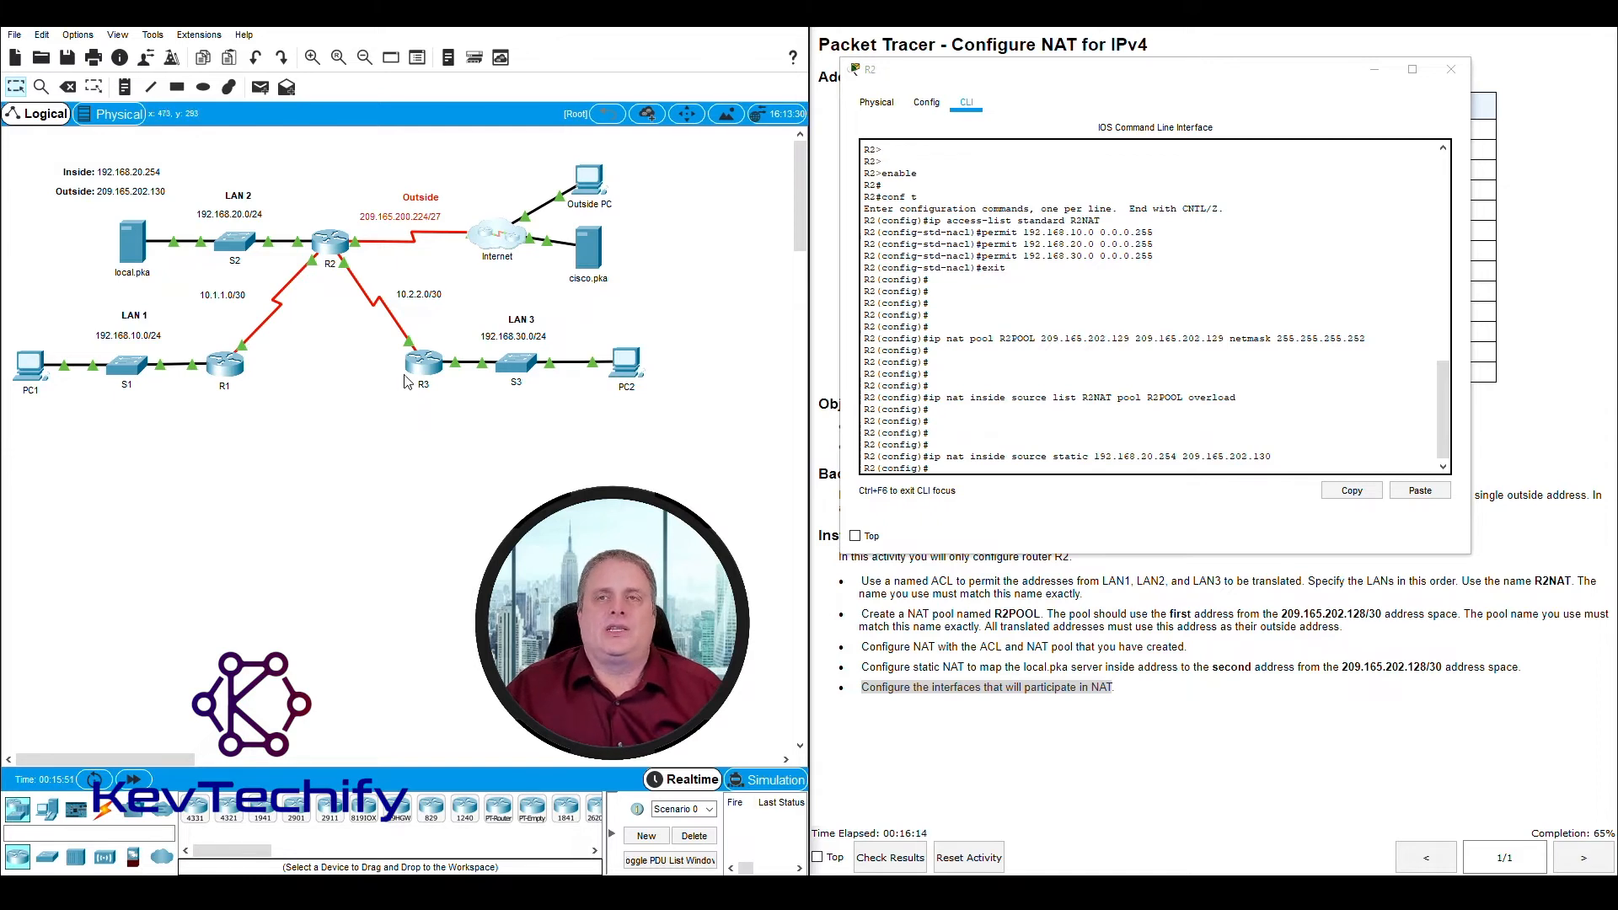
left_click(476, 334)
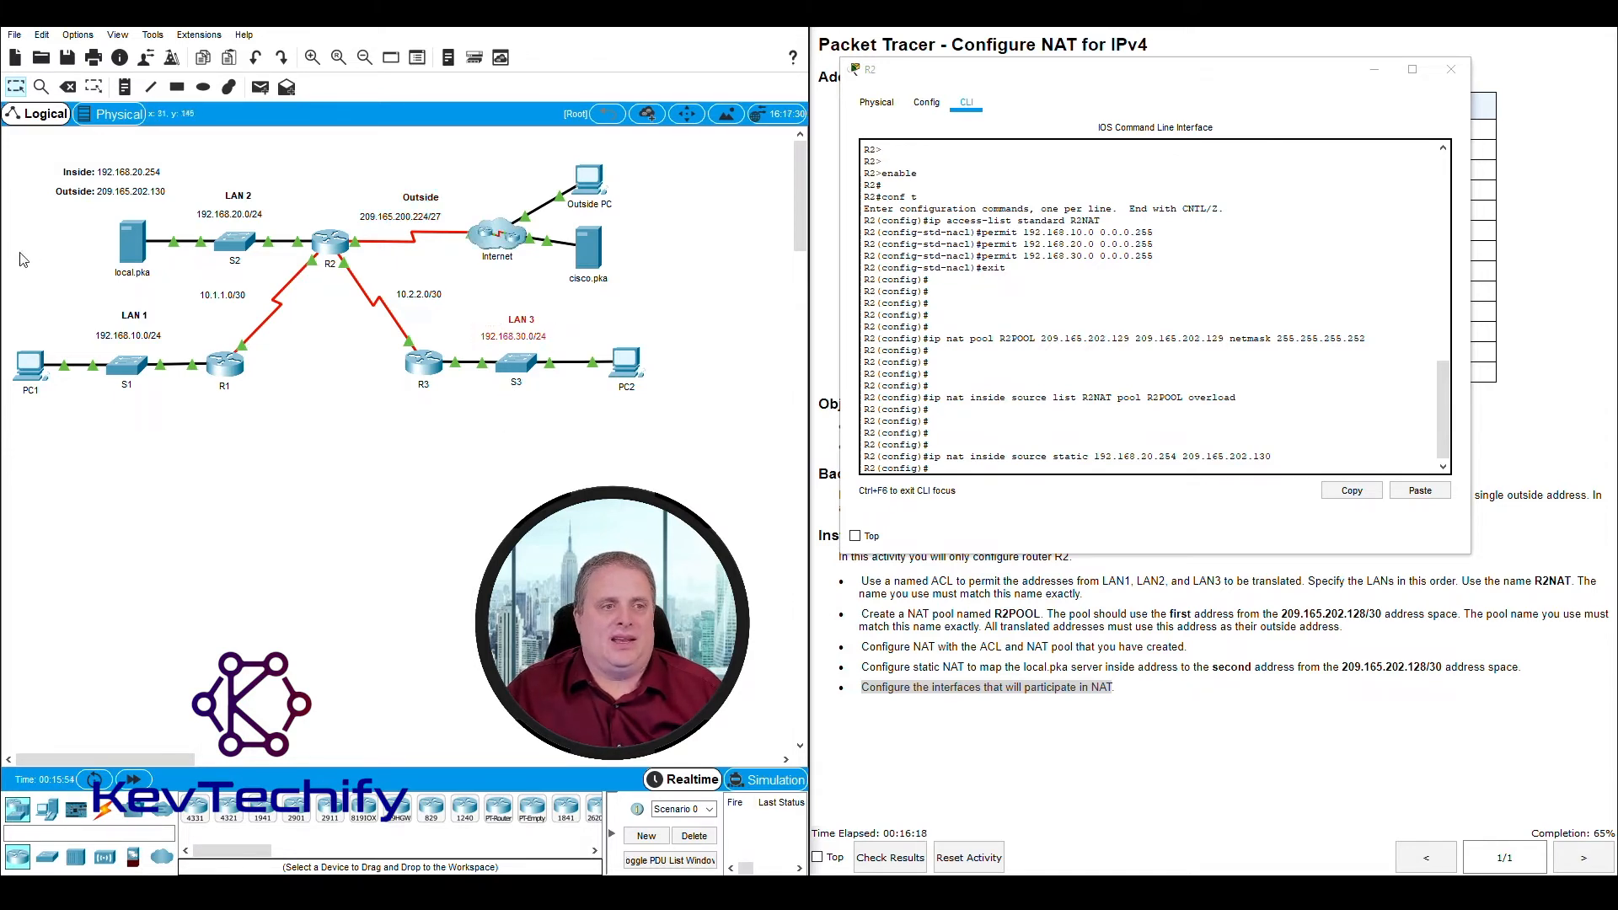
left_click_drag(71, 311, 187, 360)
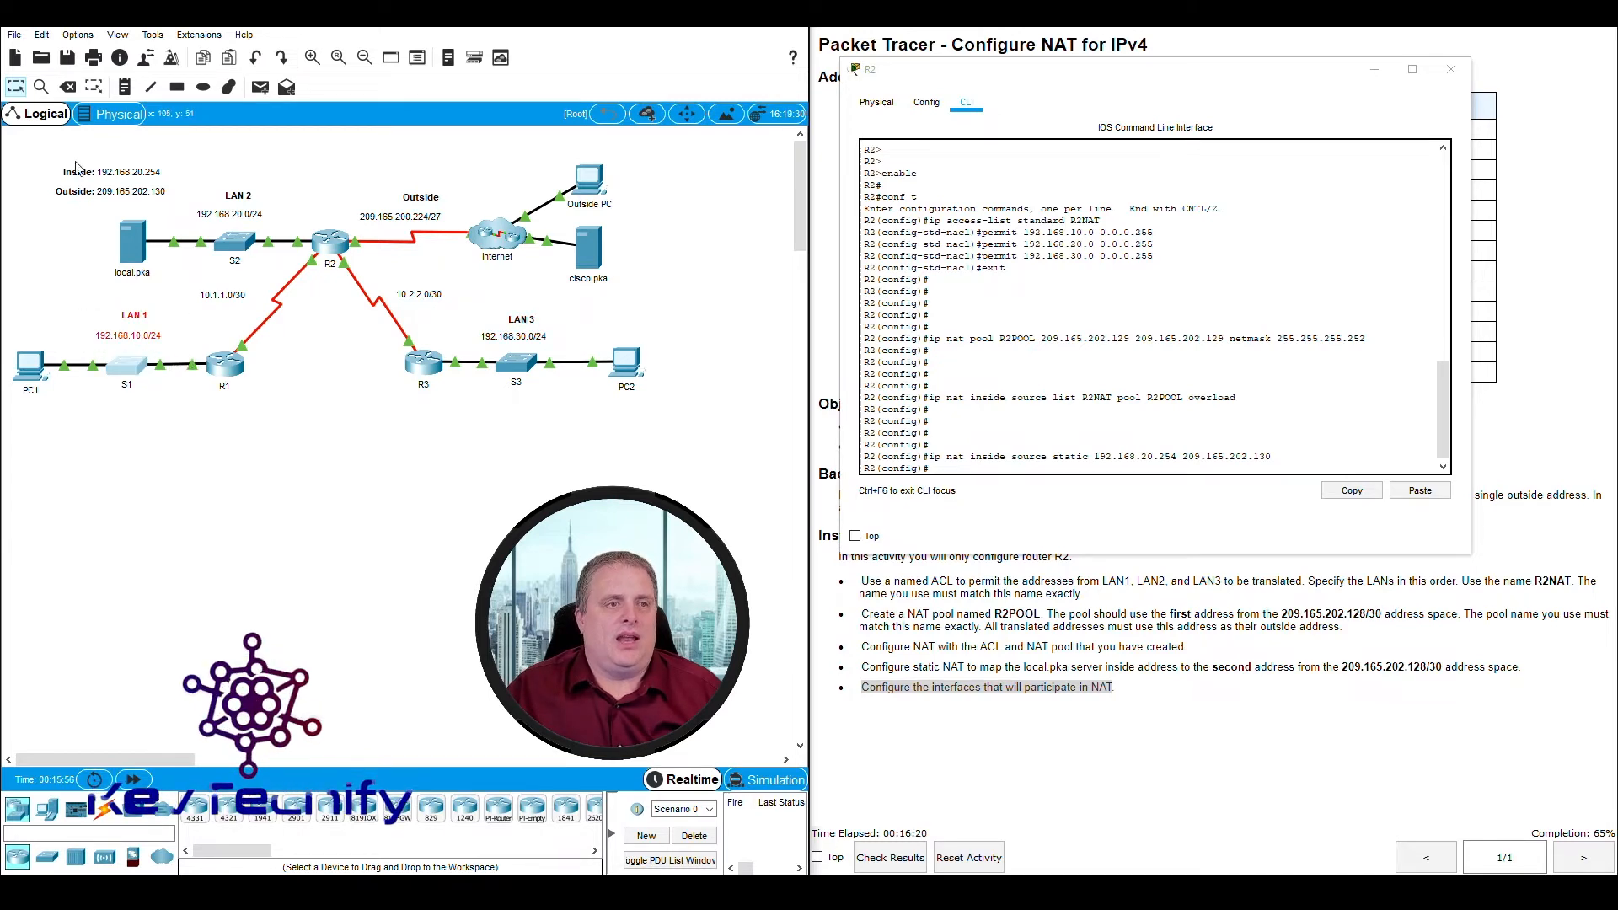
left_click_drag(53, 148, 188, 185)
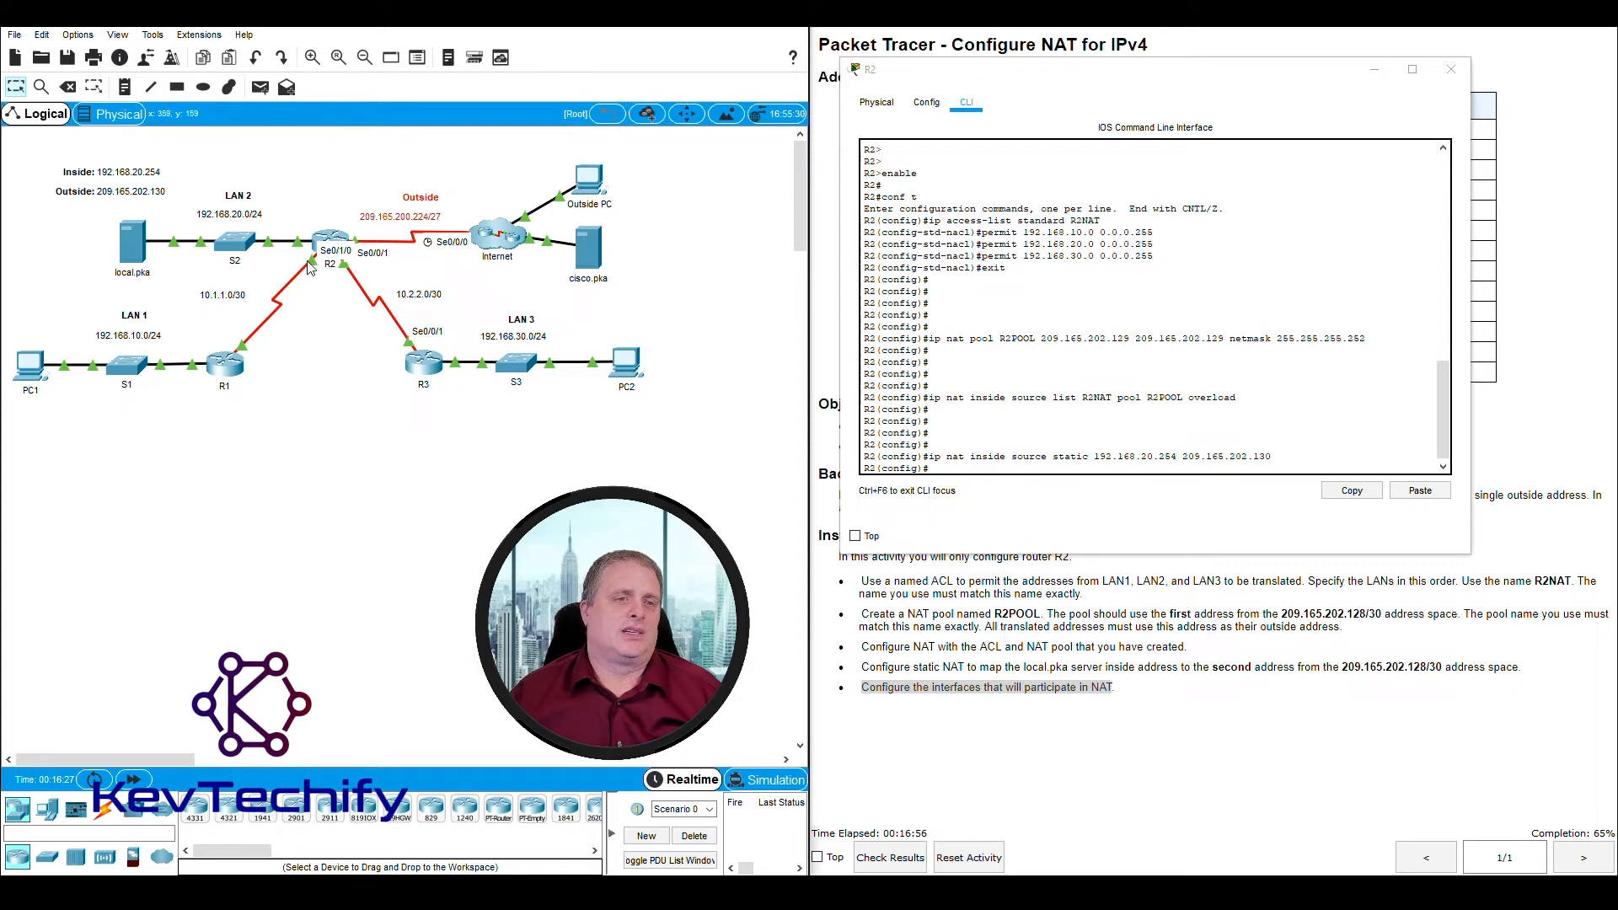
mouse_move(313, 266)
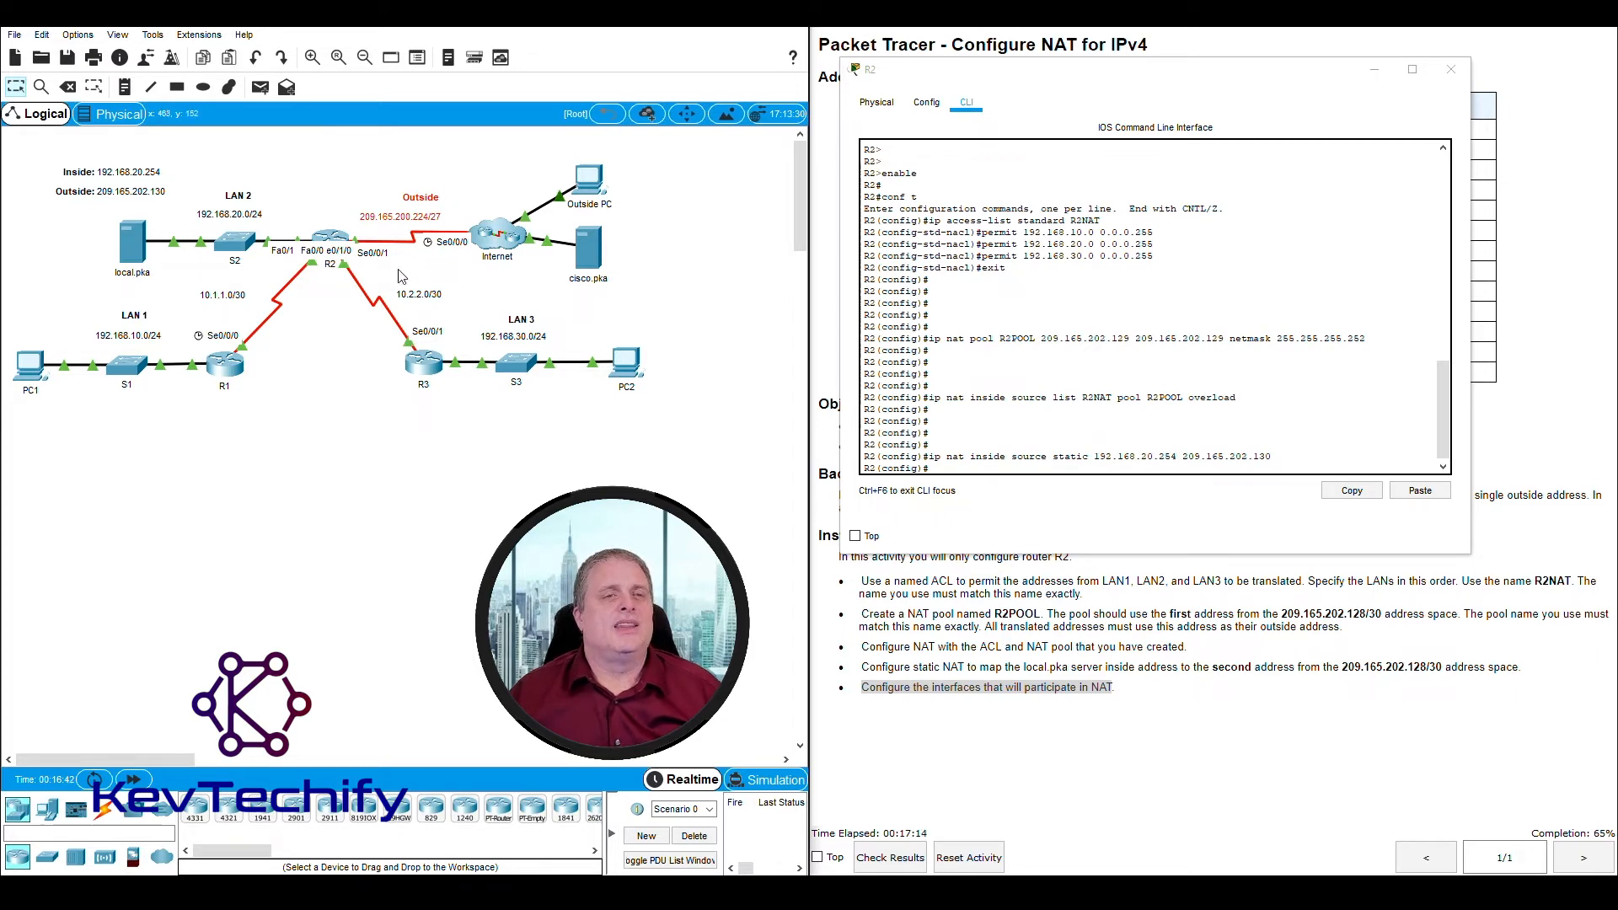
Add blank prompt lines on R2, then uncover the addressing table and review the interfaces and IP addresses listed for R2
left_click(970, 467)
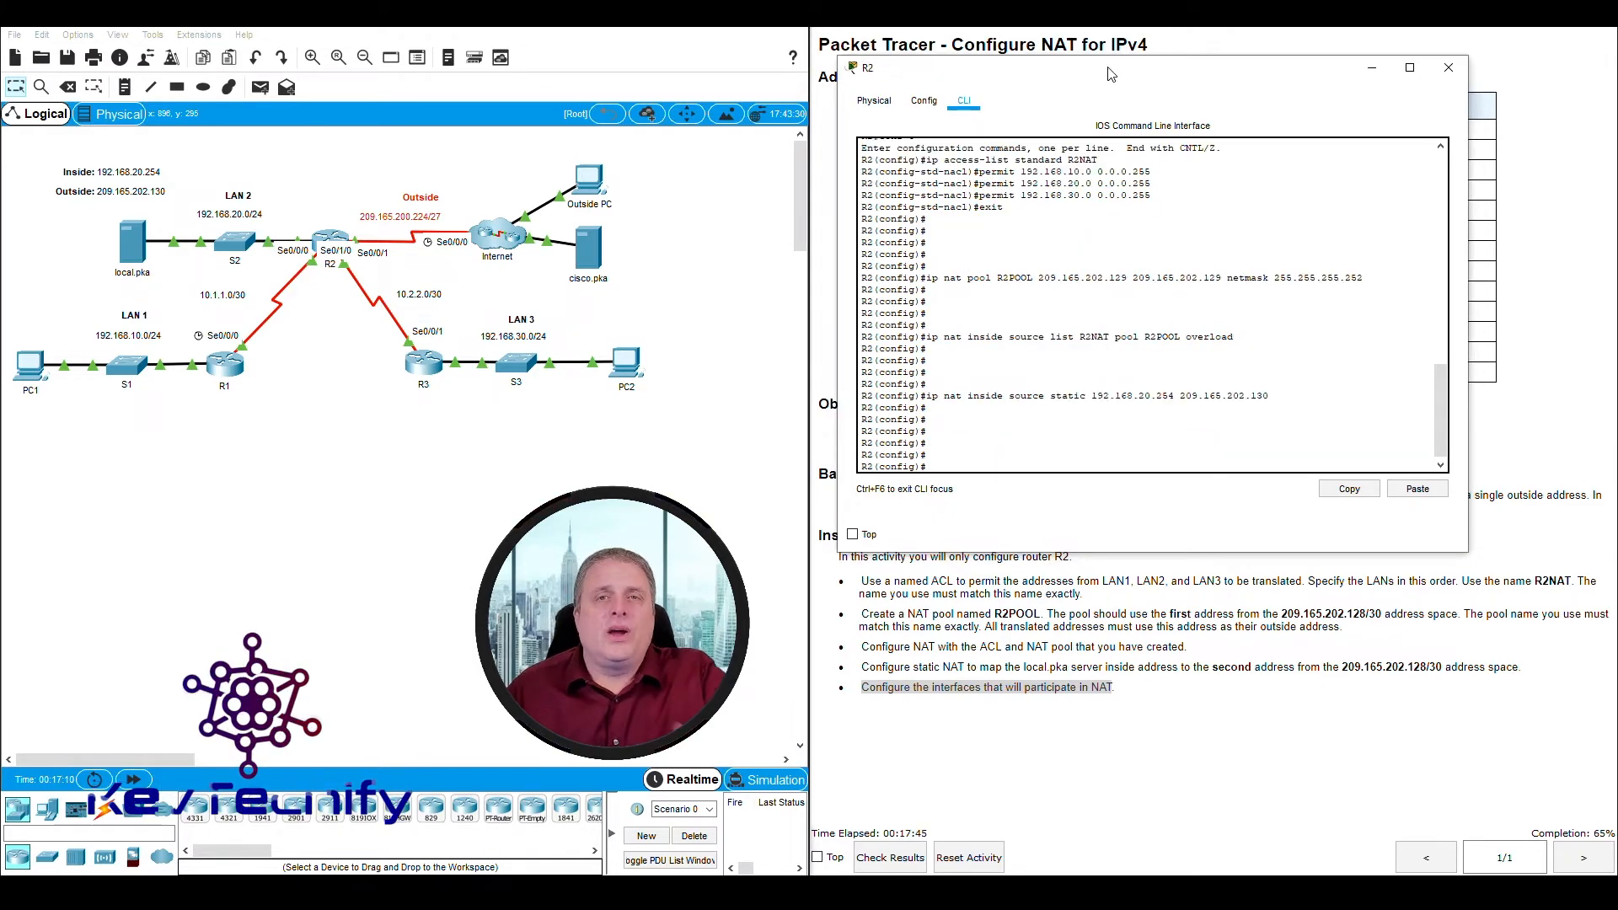
left_click_drag(1109, 74, 398, 52)
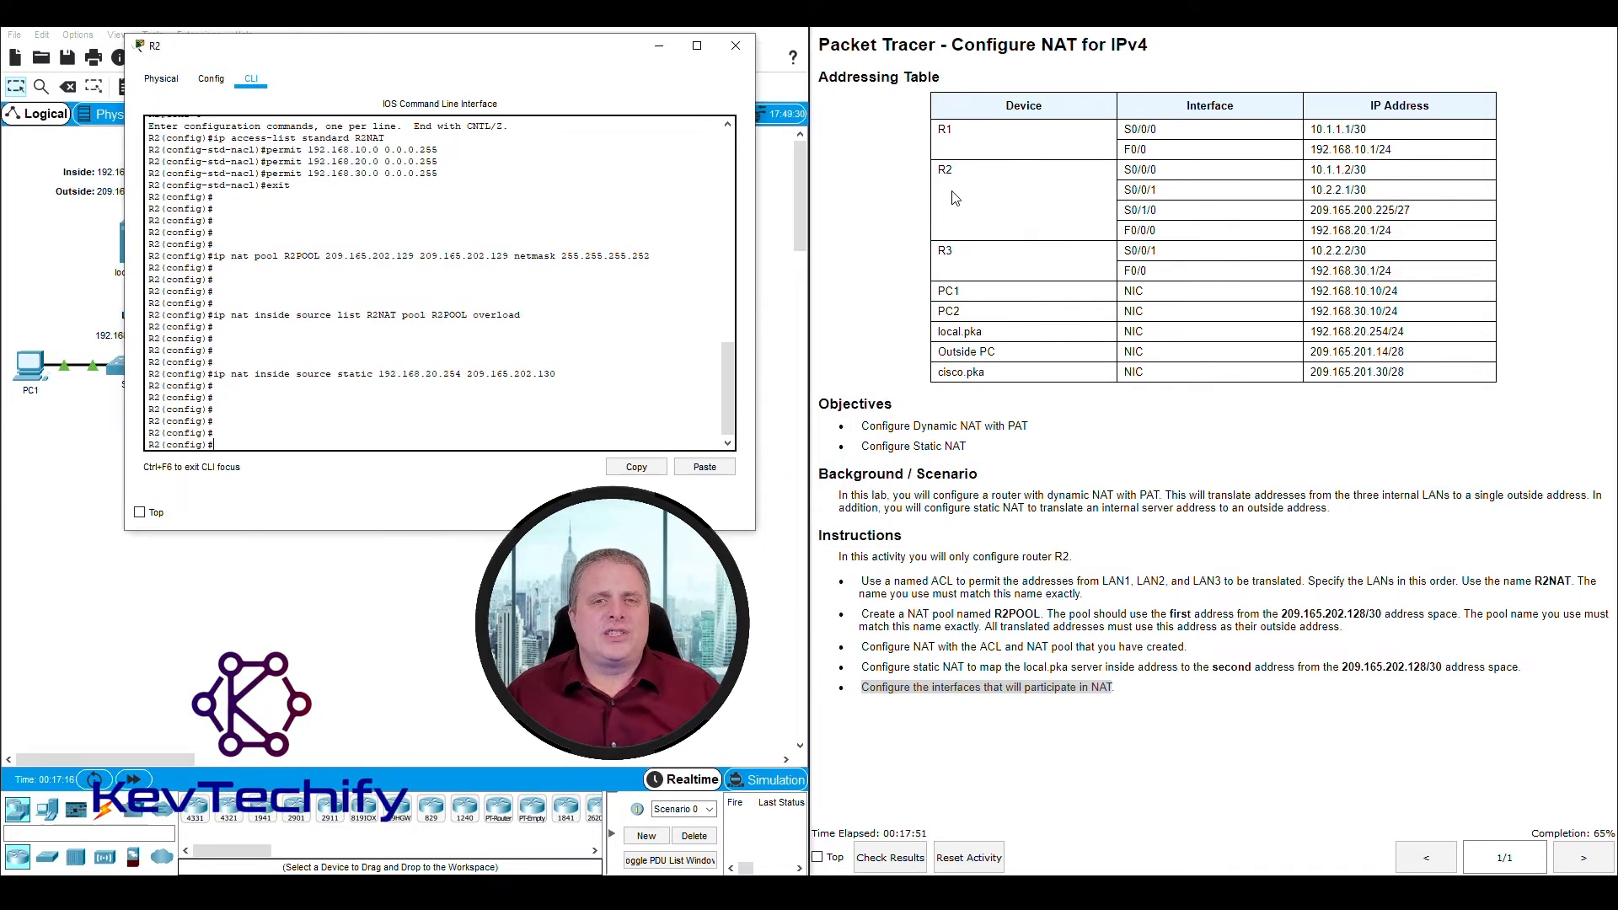
left_click(943, 169)
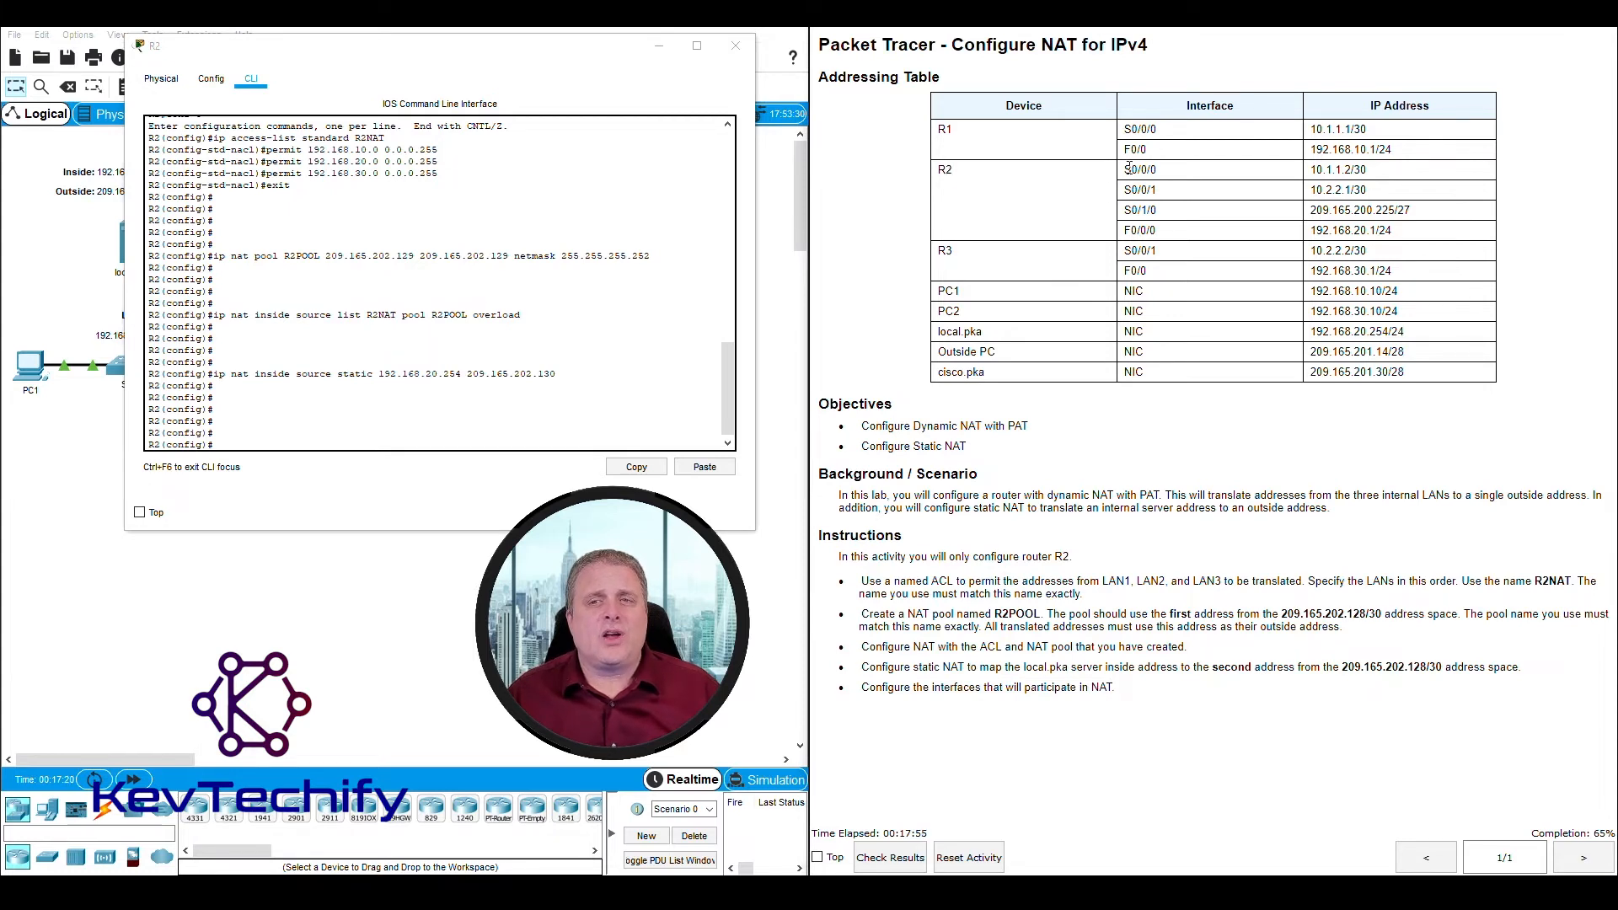
left_click_drag(1128, 168, 1213, 238)
left_click(1302, 186)
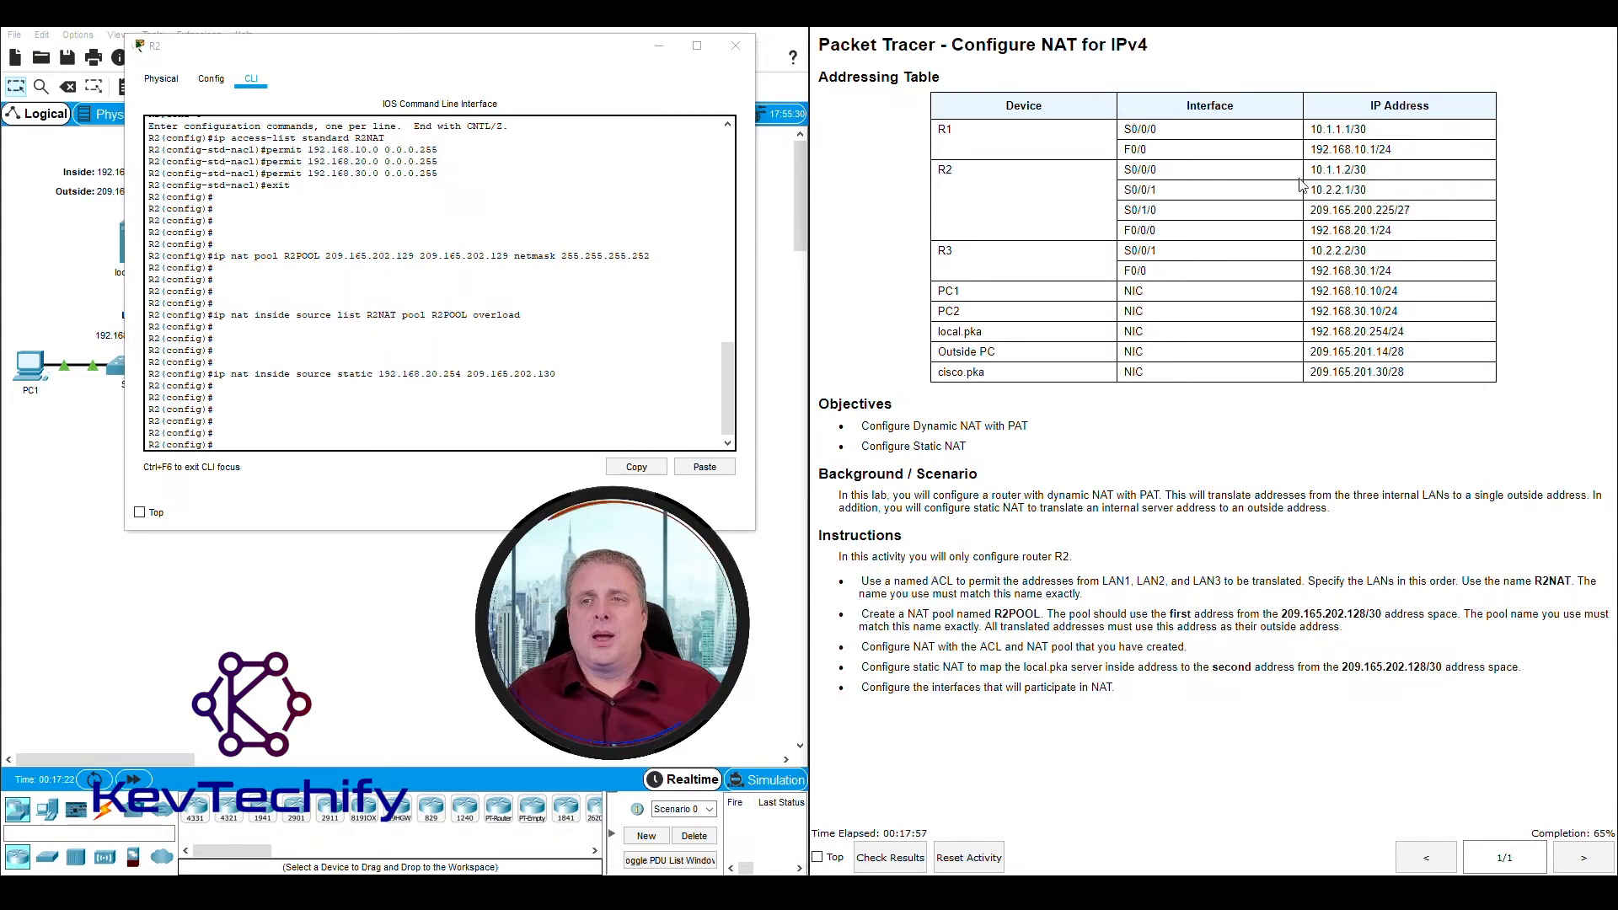
left_click_drag(1312, 168, 1422, 240)
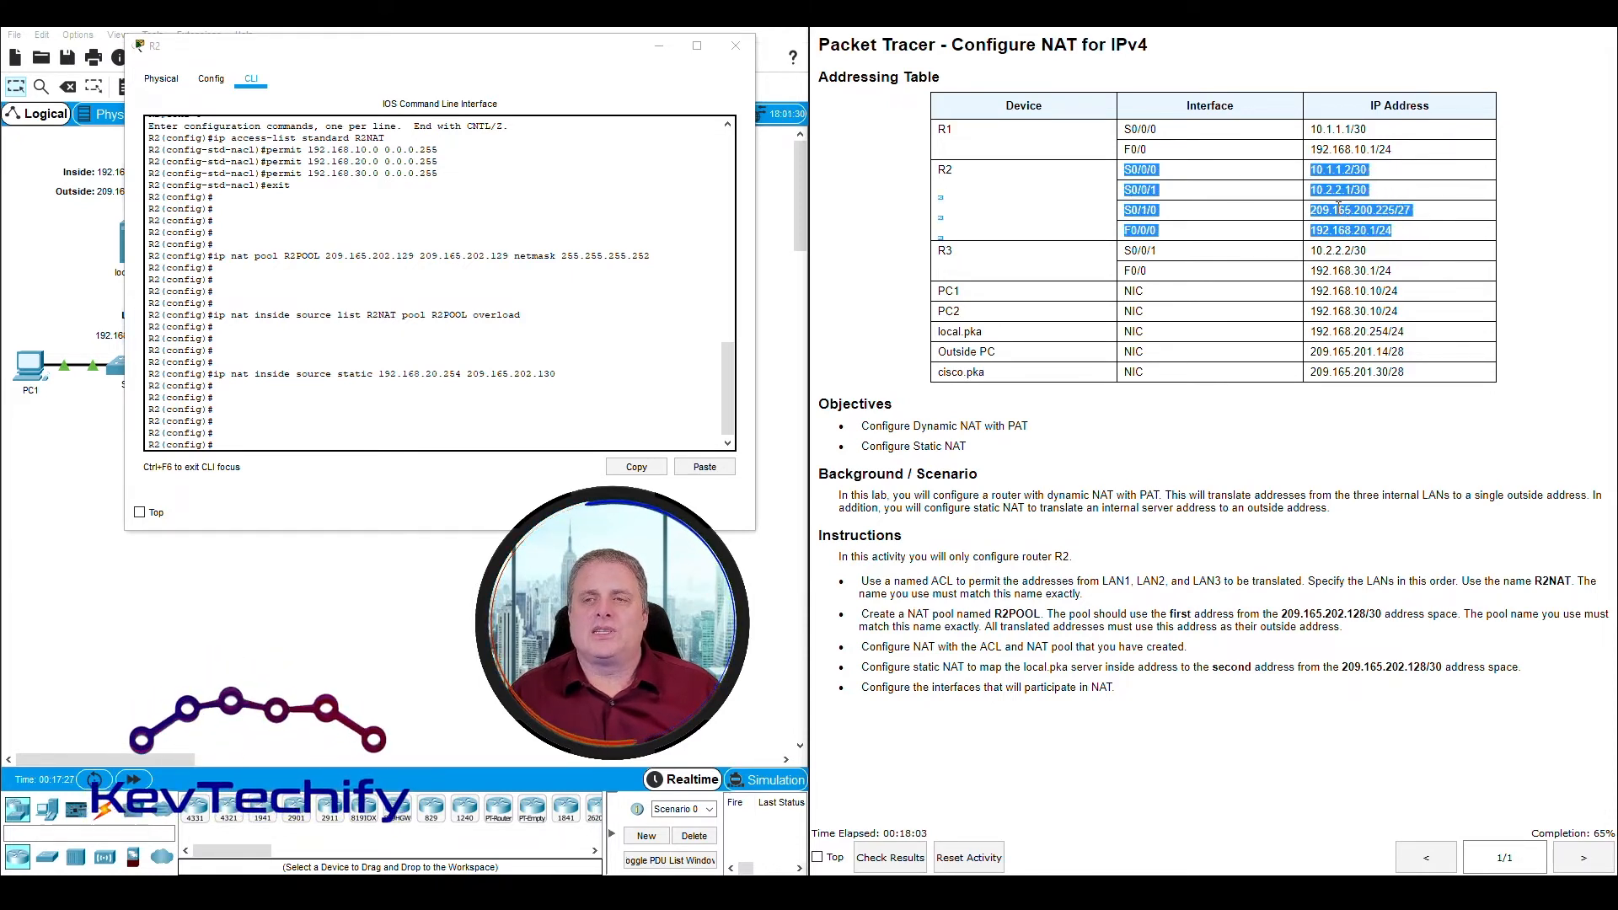
Compare R2's outside interface S0/1/0 with its inside interfaces S0/0/0, S0/0/1 and F0/0/0 in the addressing table
left_click(1312, 209)
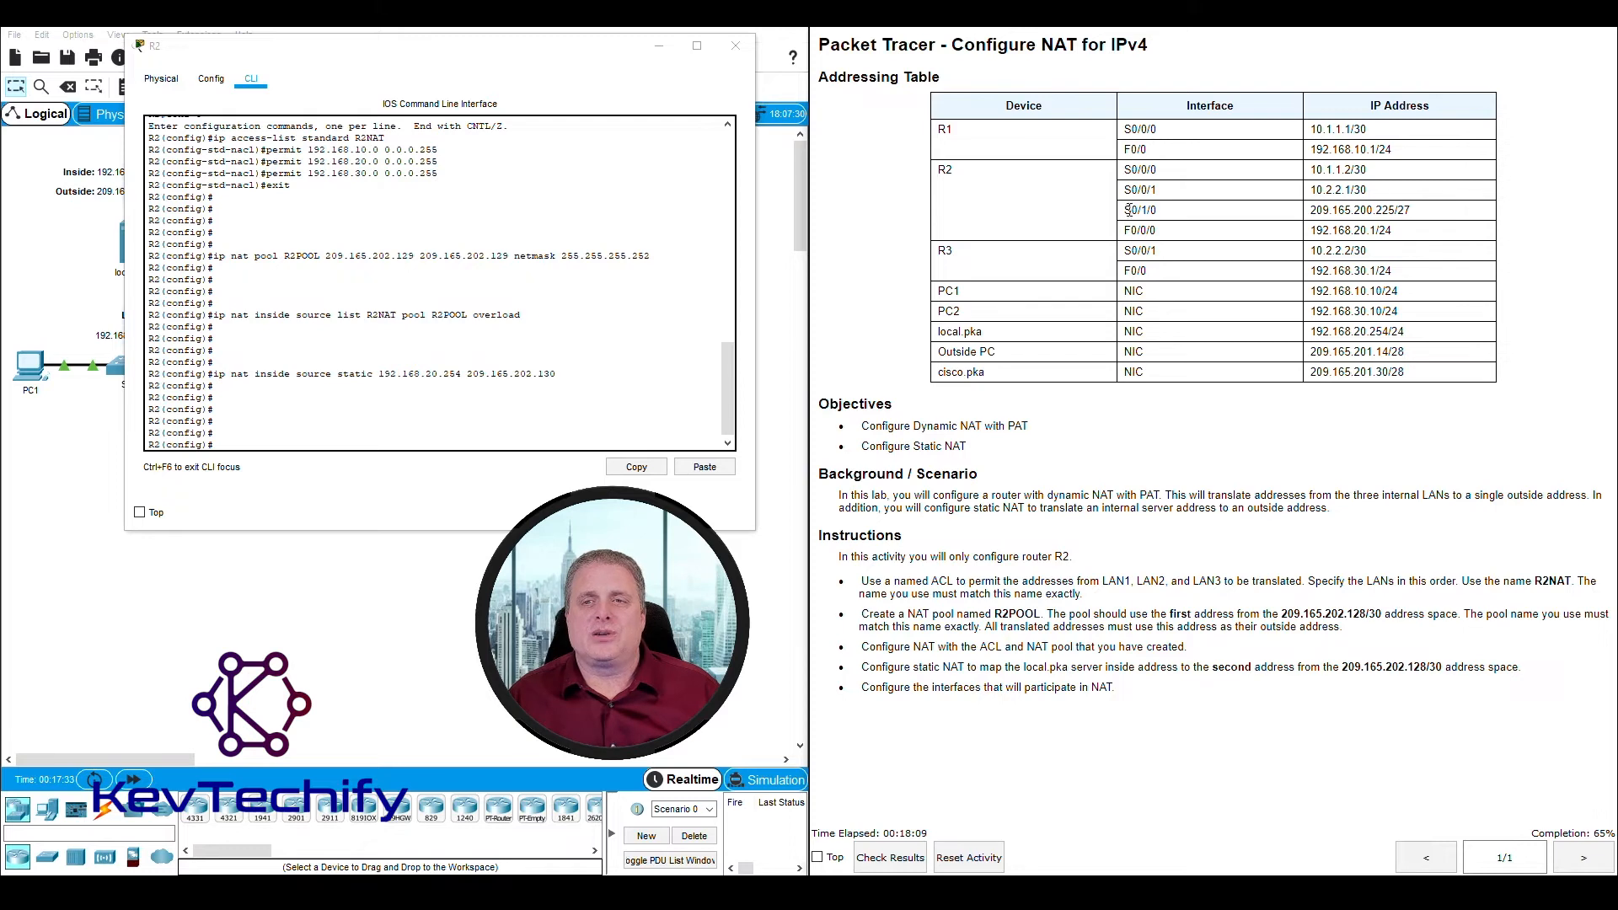
left_click_drag(1264, 215, 1400, 208)
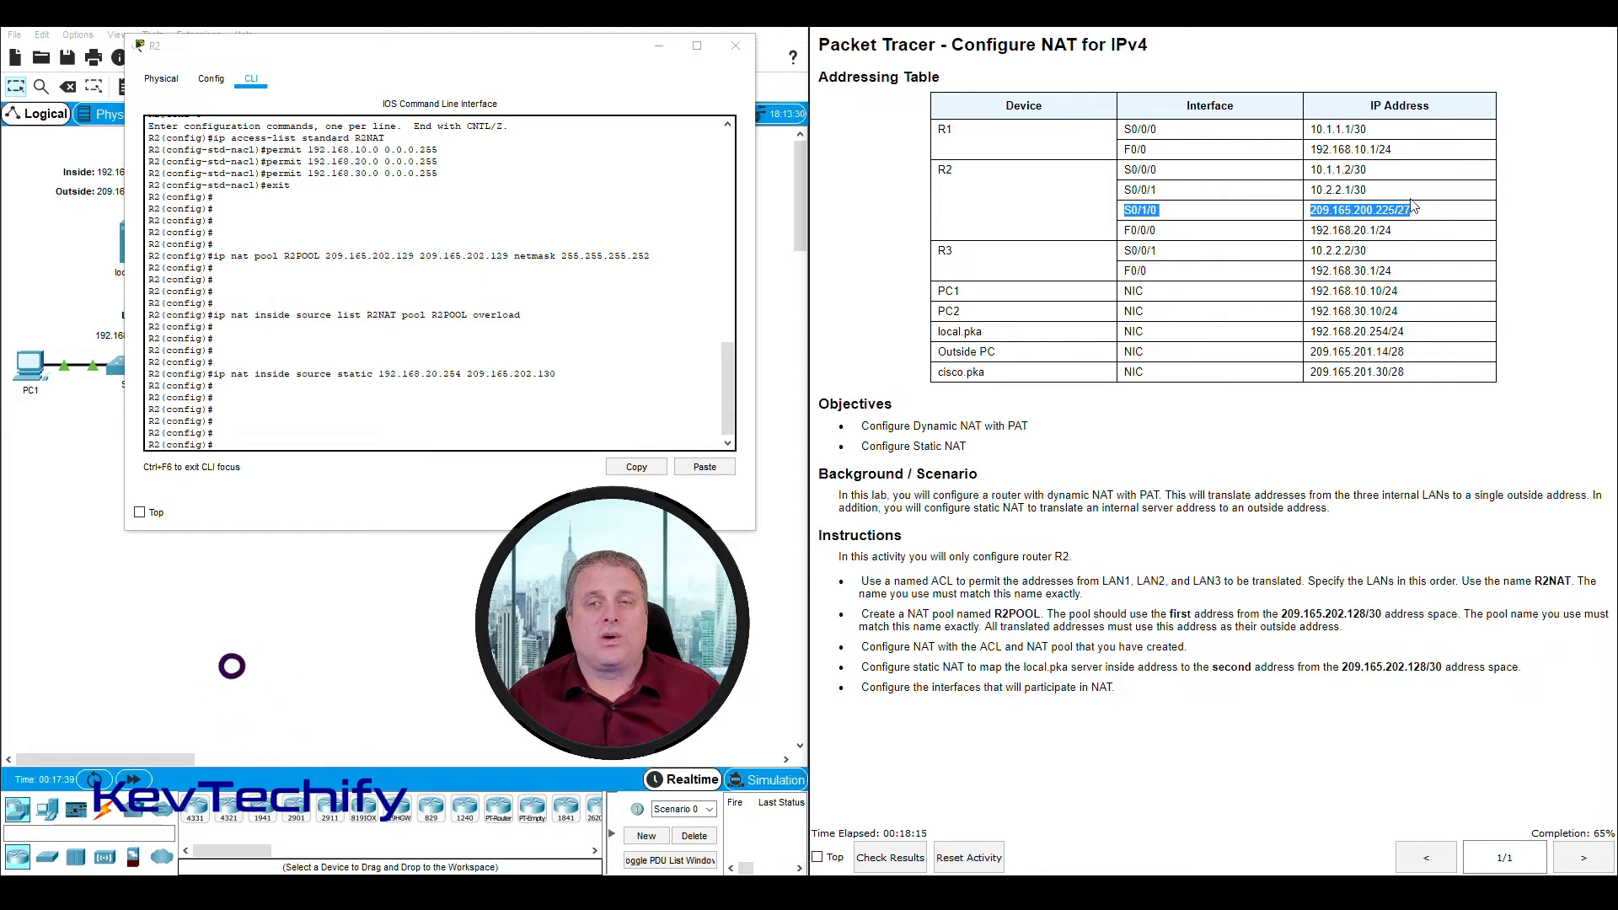
left_click_drag(1124, 169, 1369, 169)
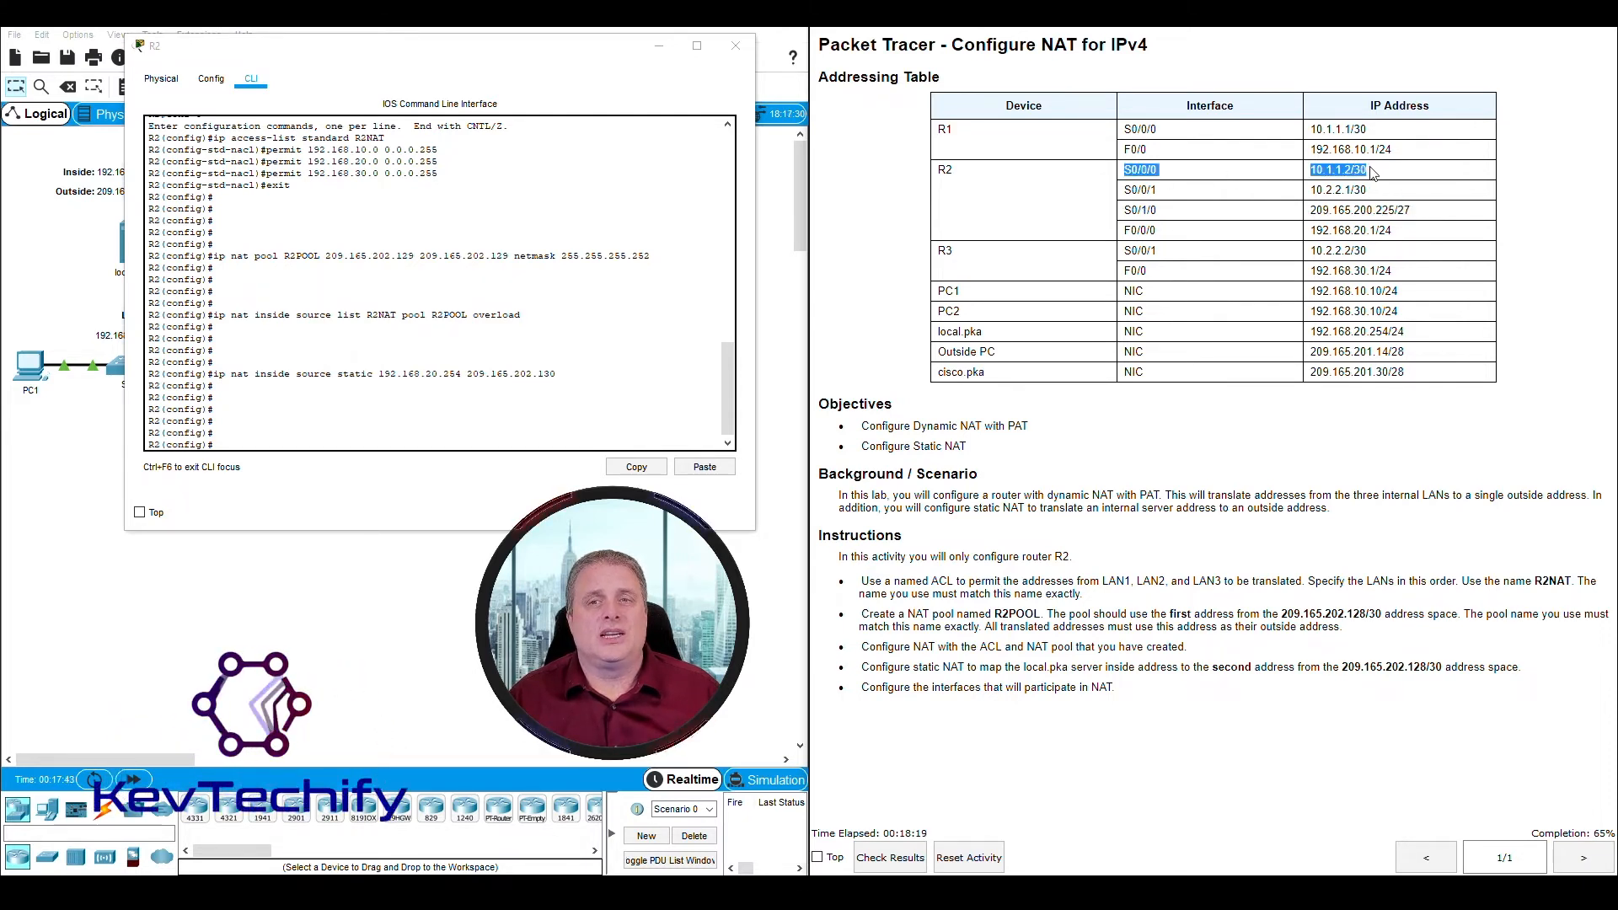
left_click_drag(1126, 189, 1184, 194)
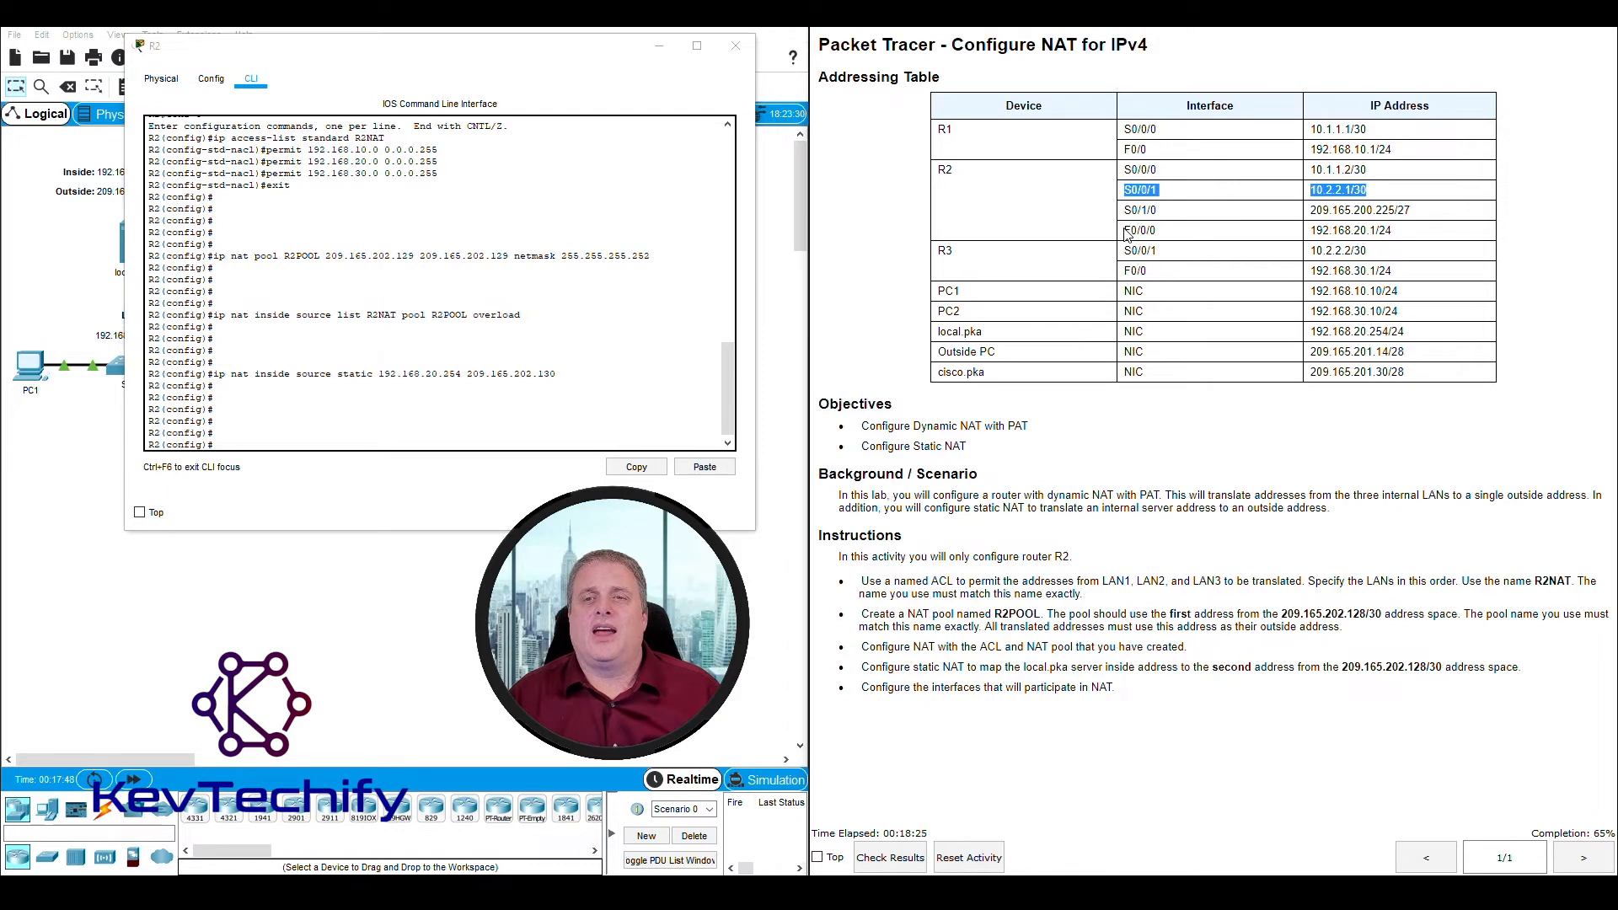
left_click_drag(1127, 235, 1395, 236)
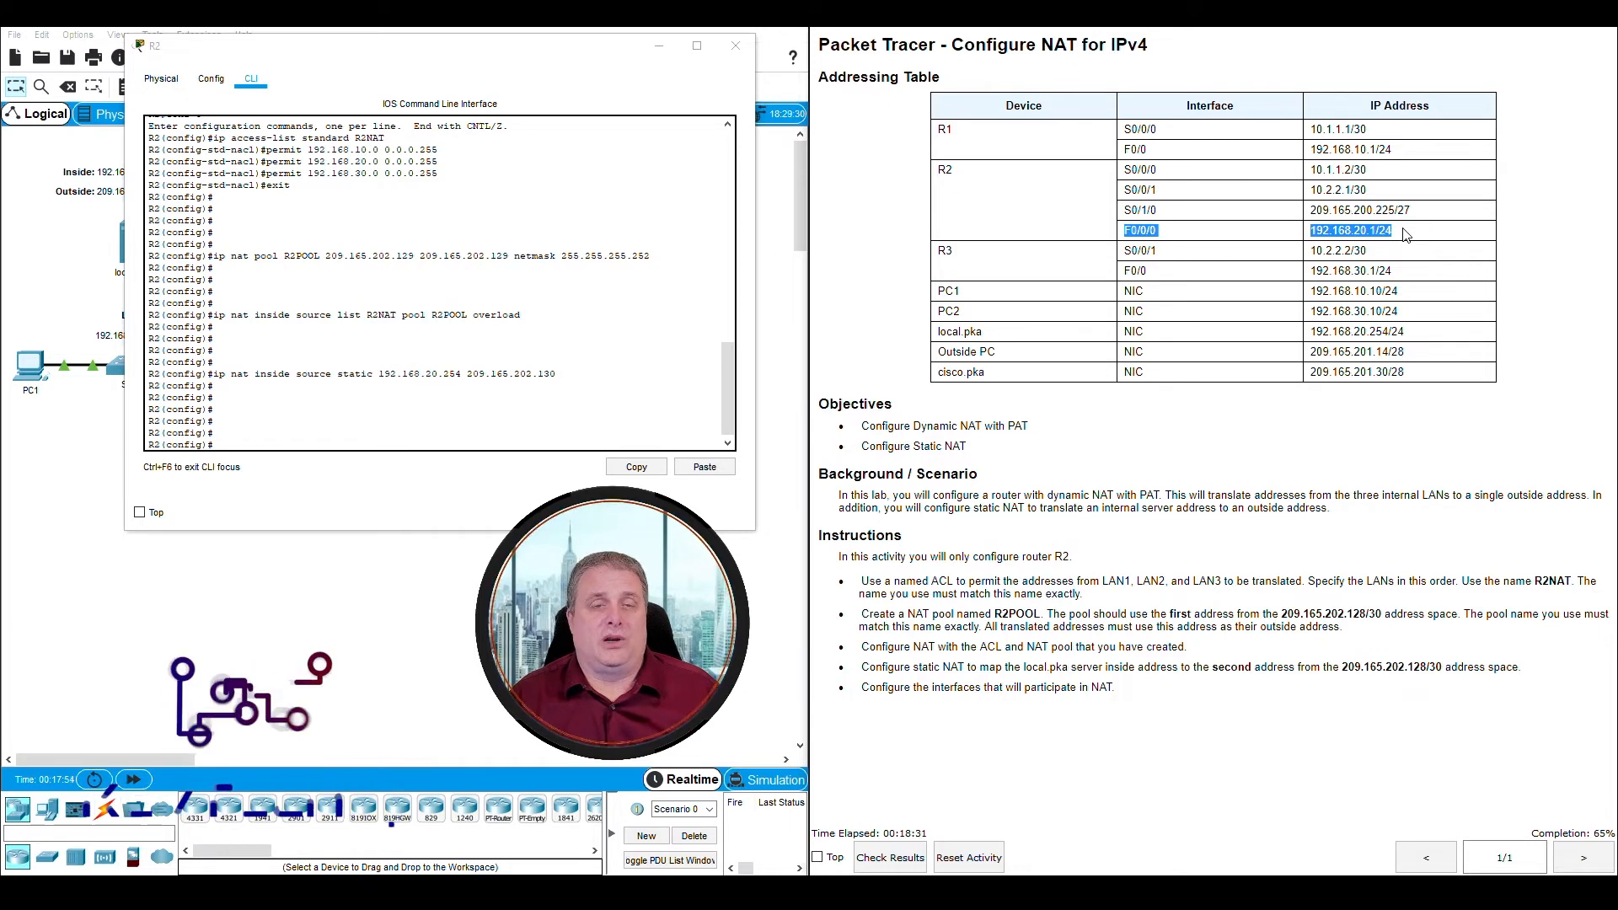
Check R2's S0/0/0 entry in the addressing table and configure interface s0/0/0 with ip nat inside
left_click_drag(608, 49, 624, 33)
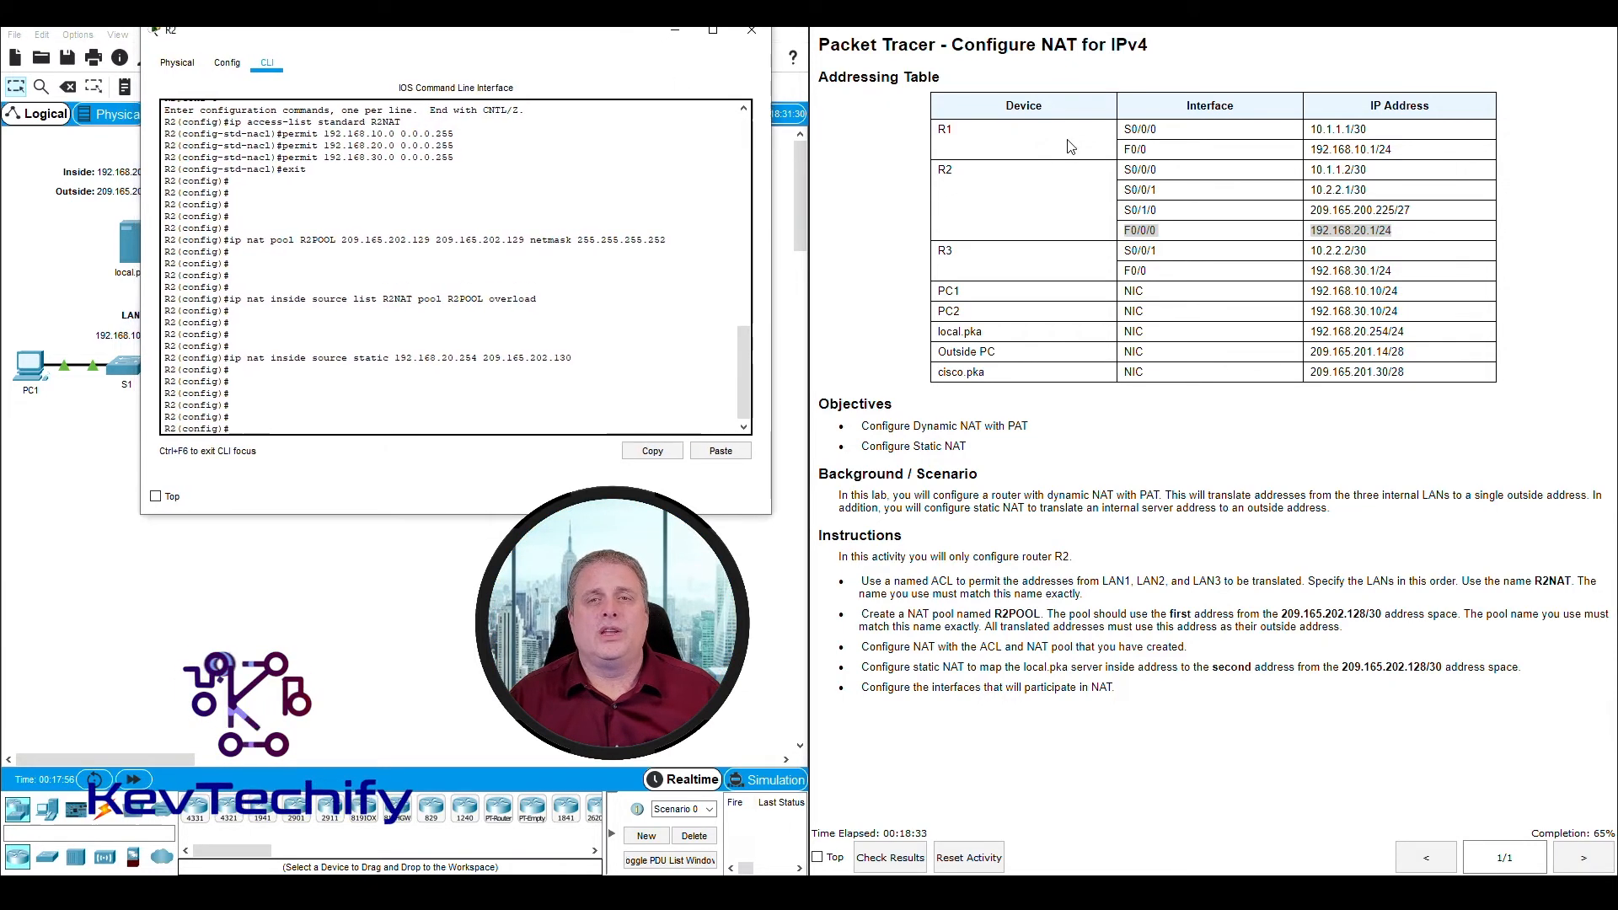
left_click(1185, 177)
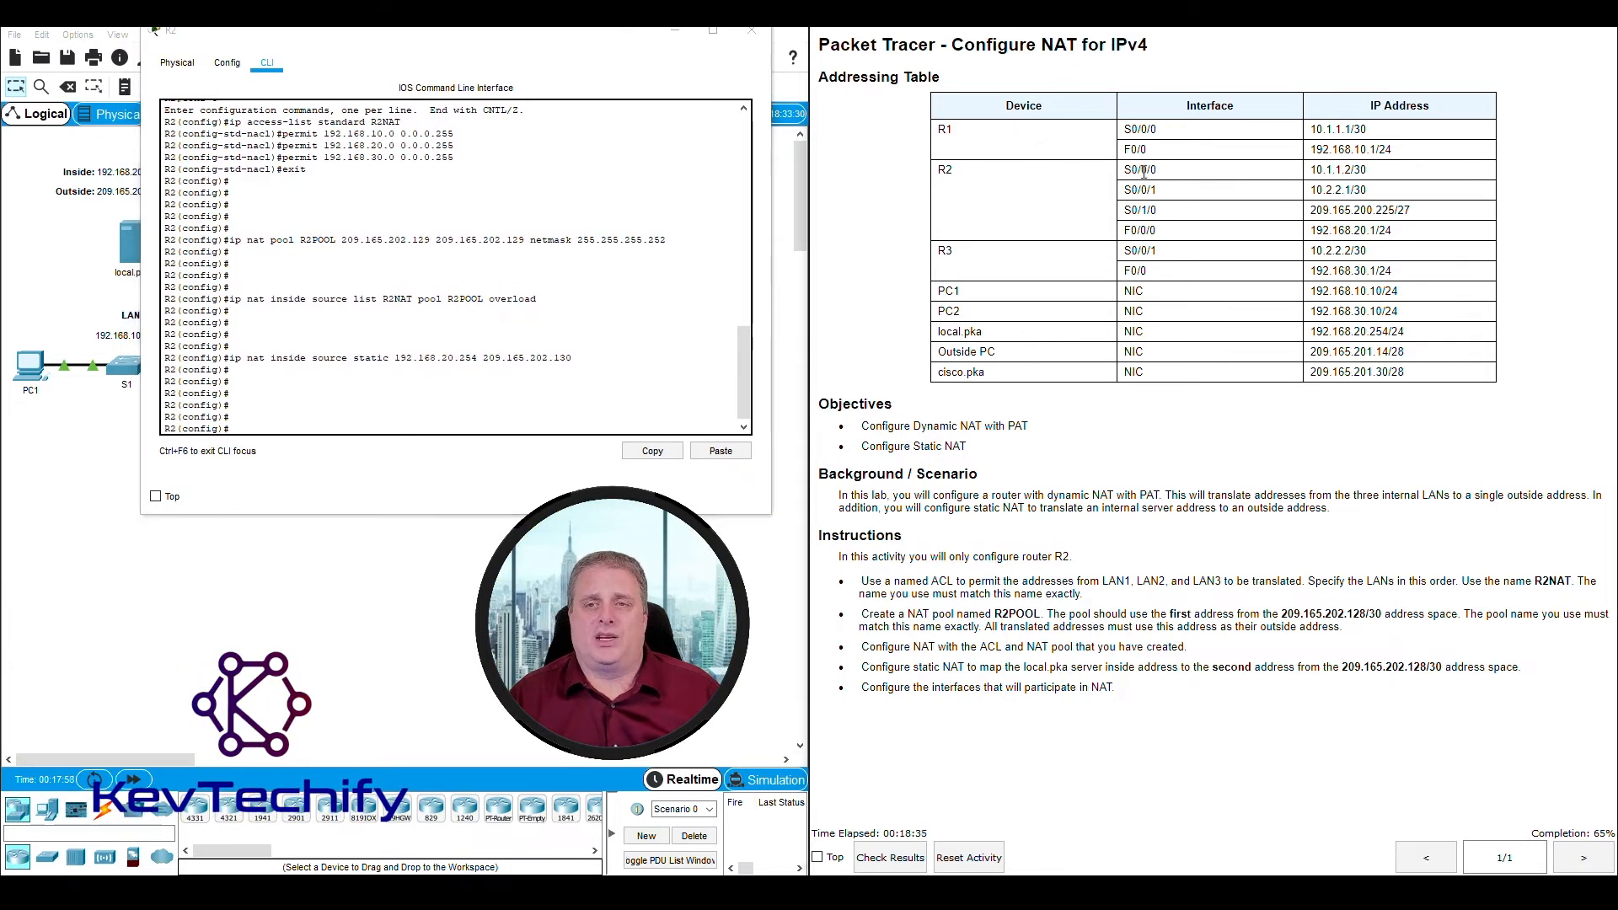
mouse_move(1185, 171)
left_mouse_down()
mouse_move(1182, 194)
mouse_move(1170, 173)
mouse_move(1123, 175)
mouse_move(1180, 175)
left_mouse_up()
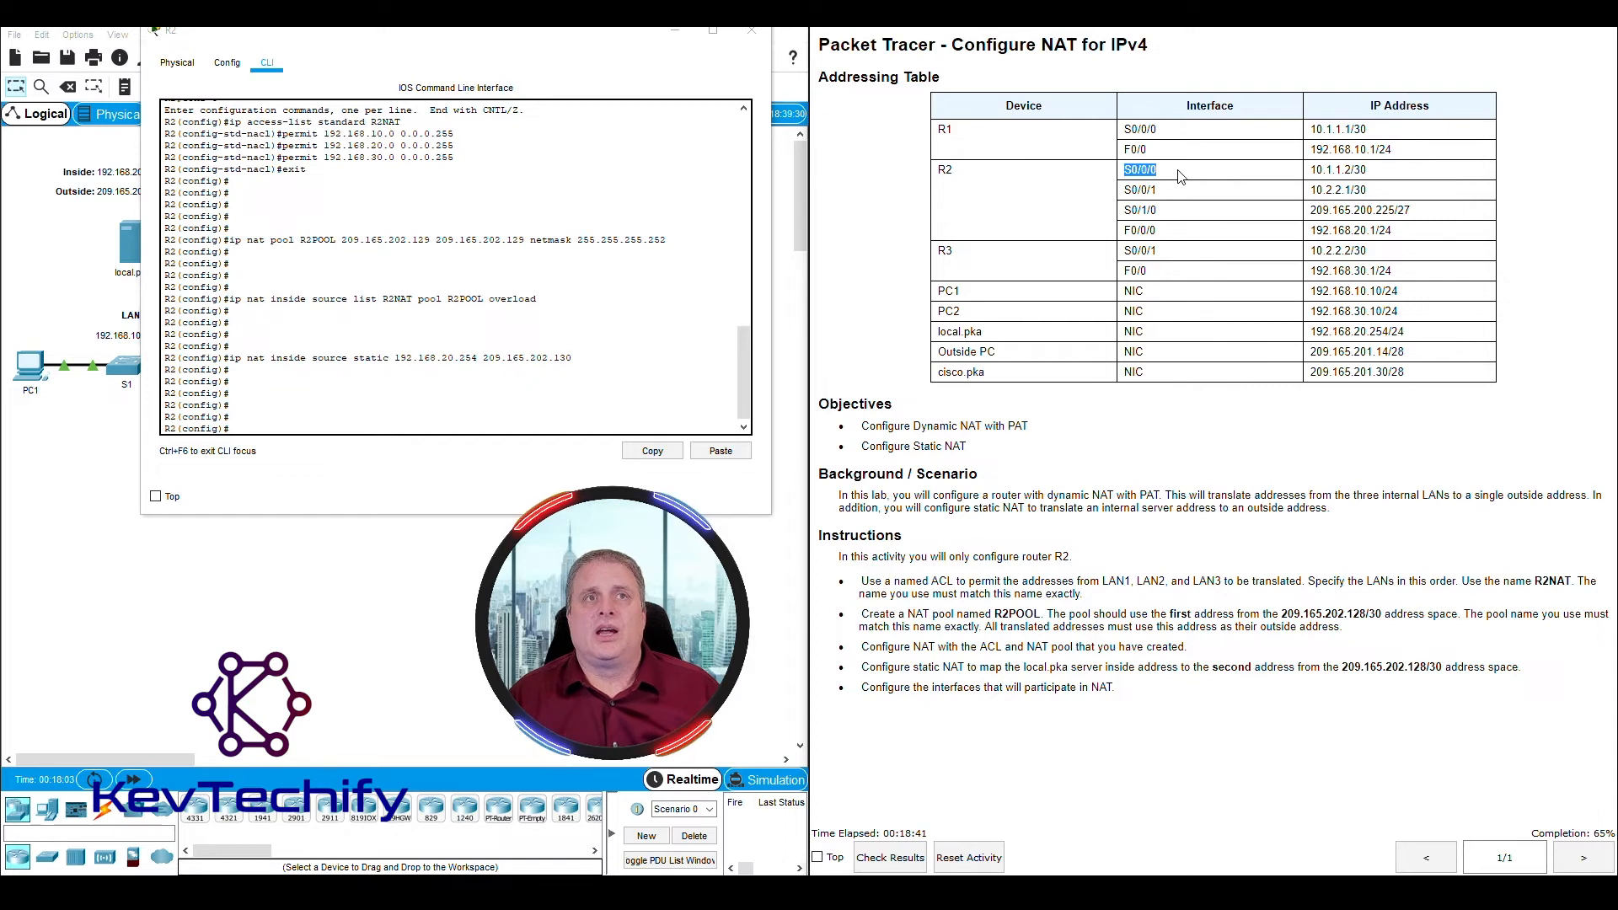
left_click(254, 424)
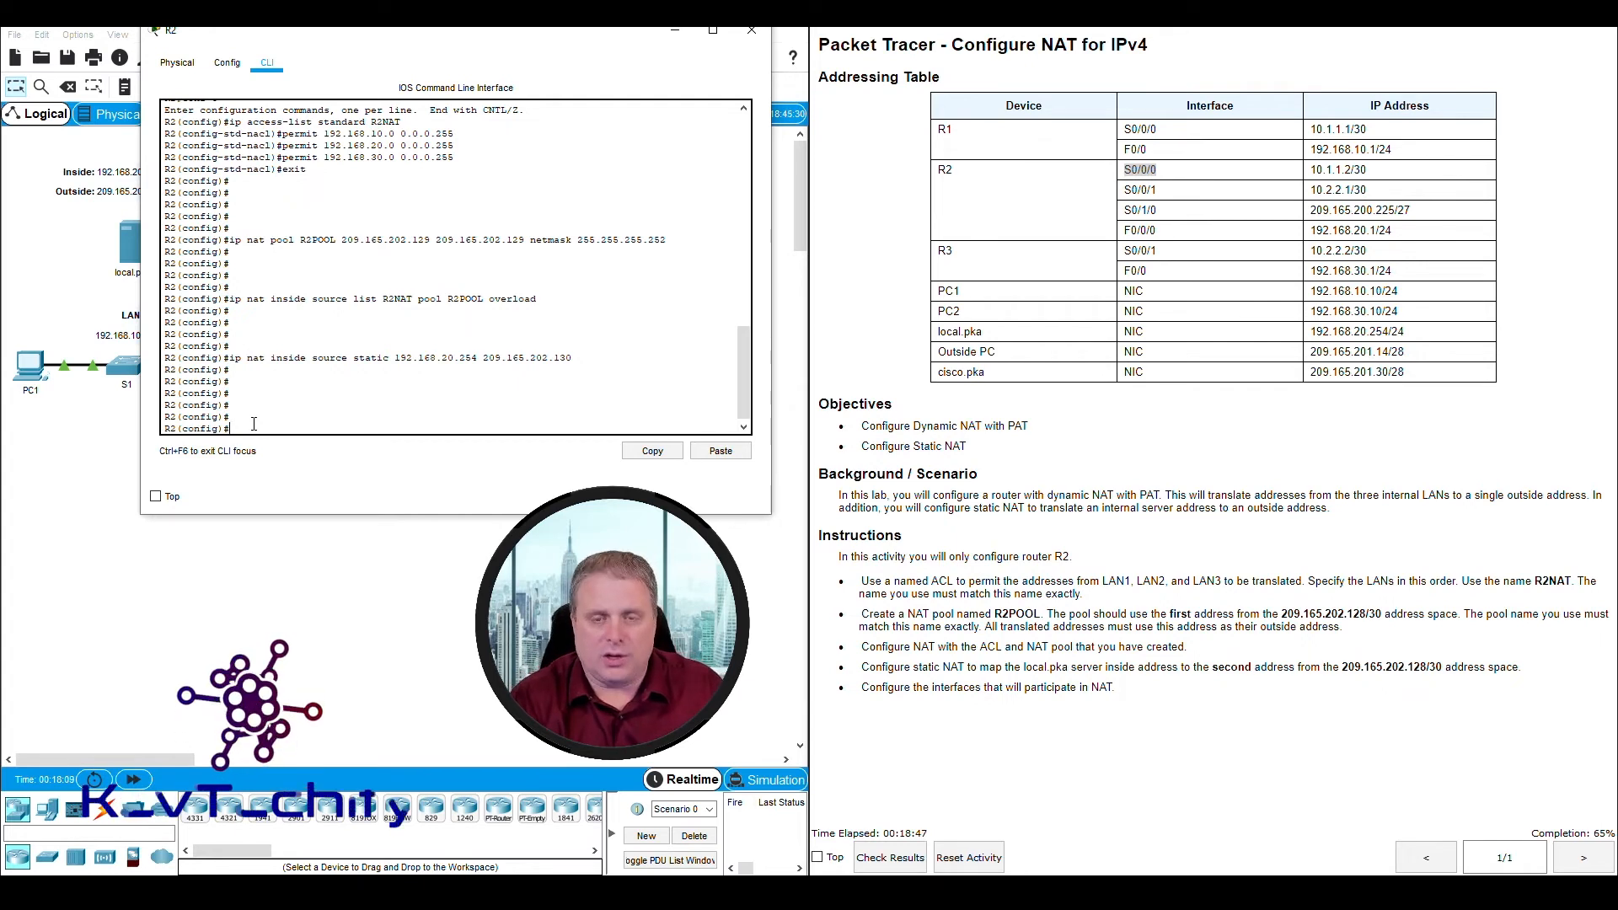
type("int")
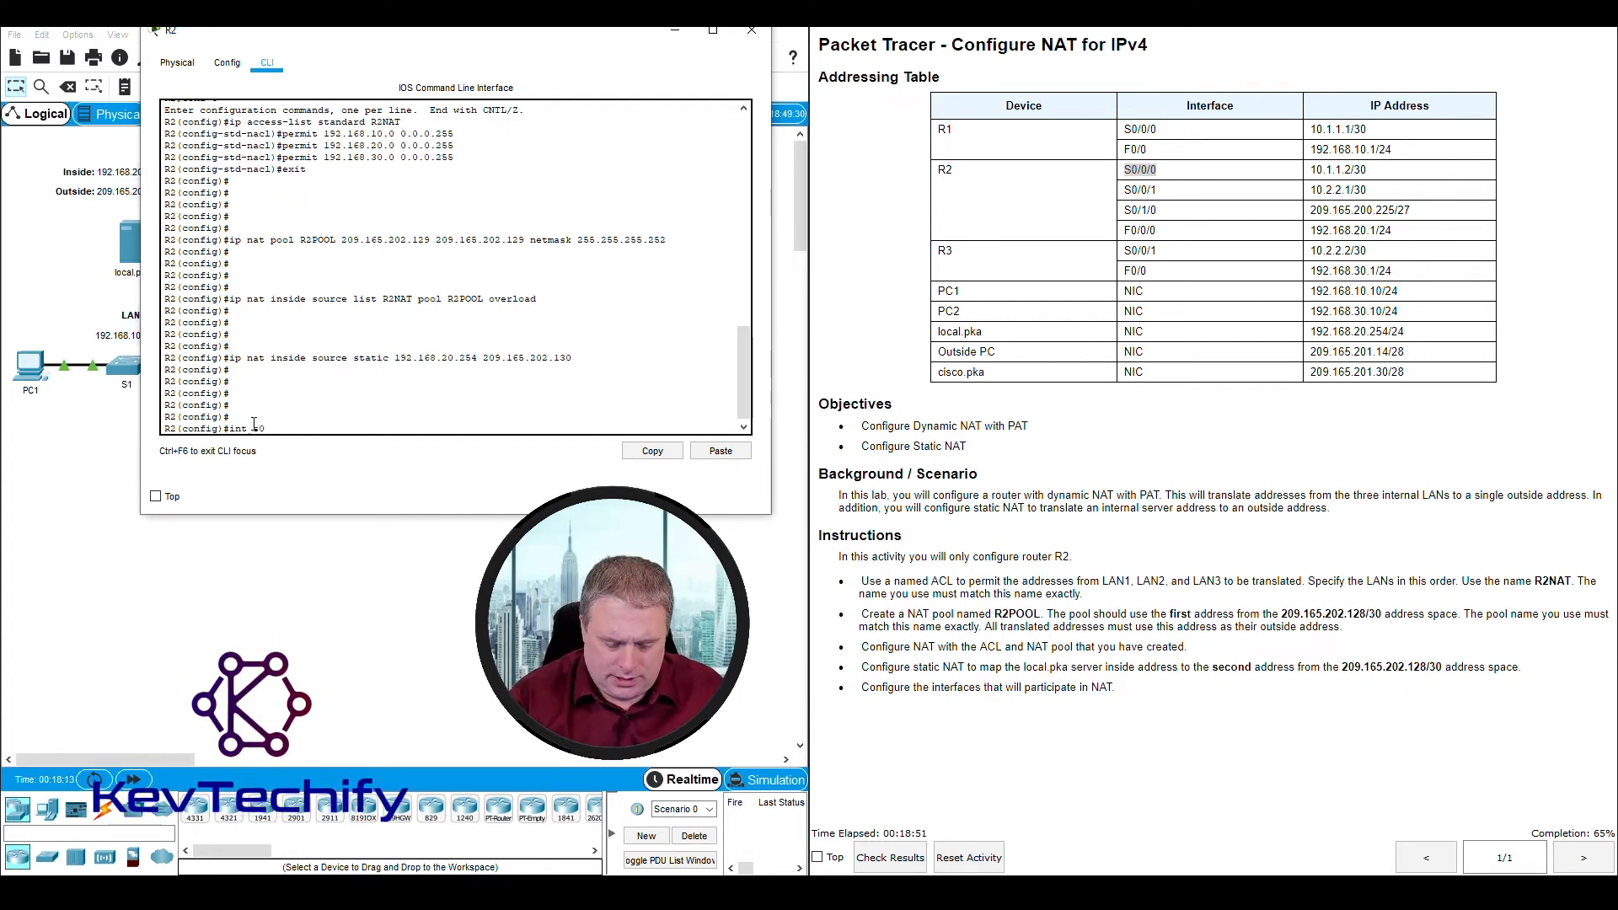
type(" s0/0/0")
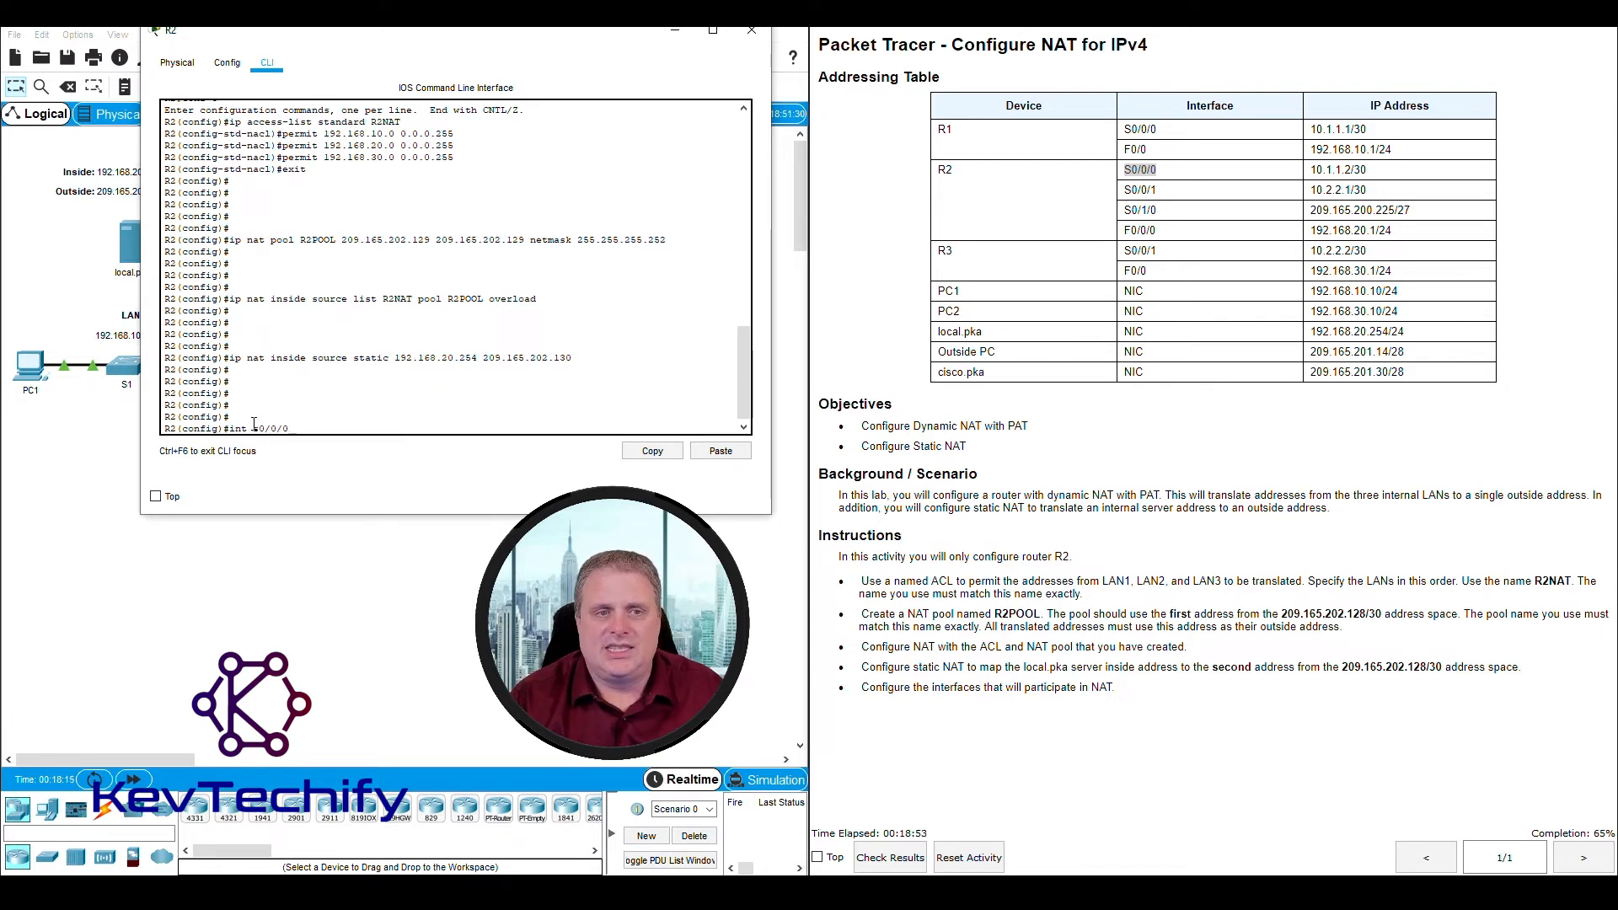
key("Return")
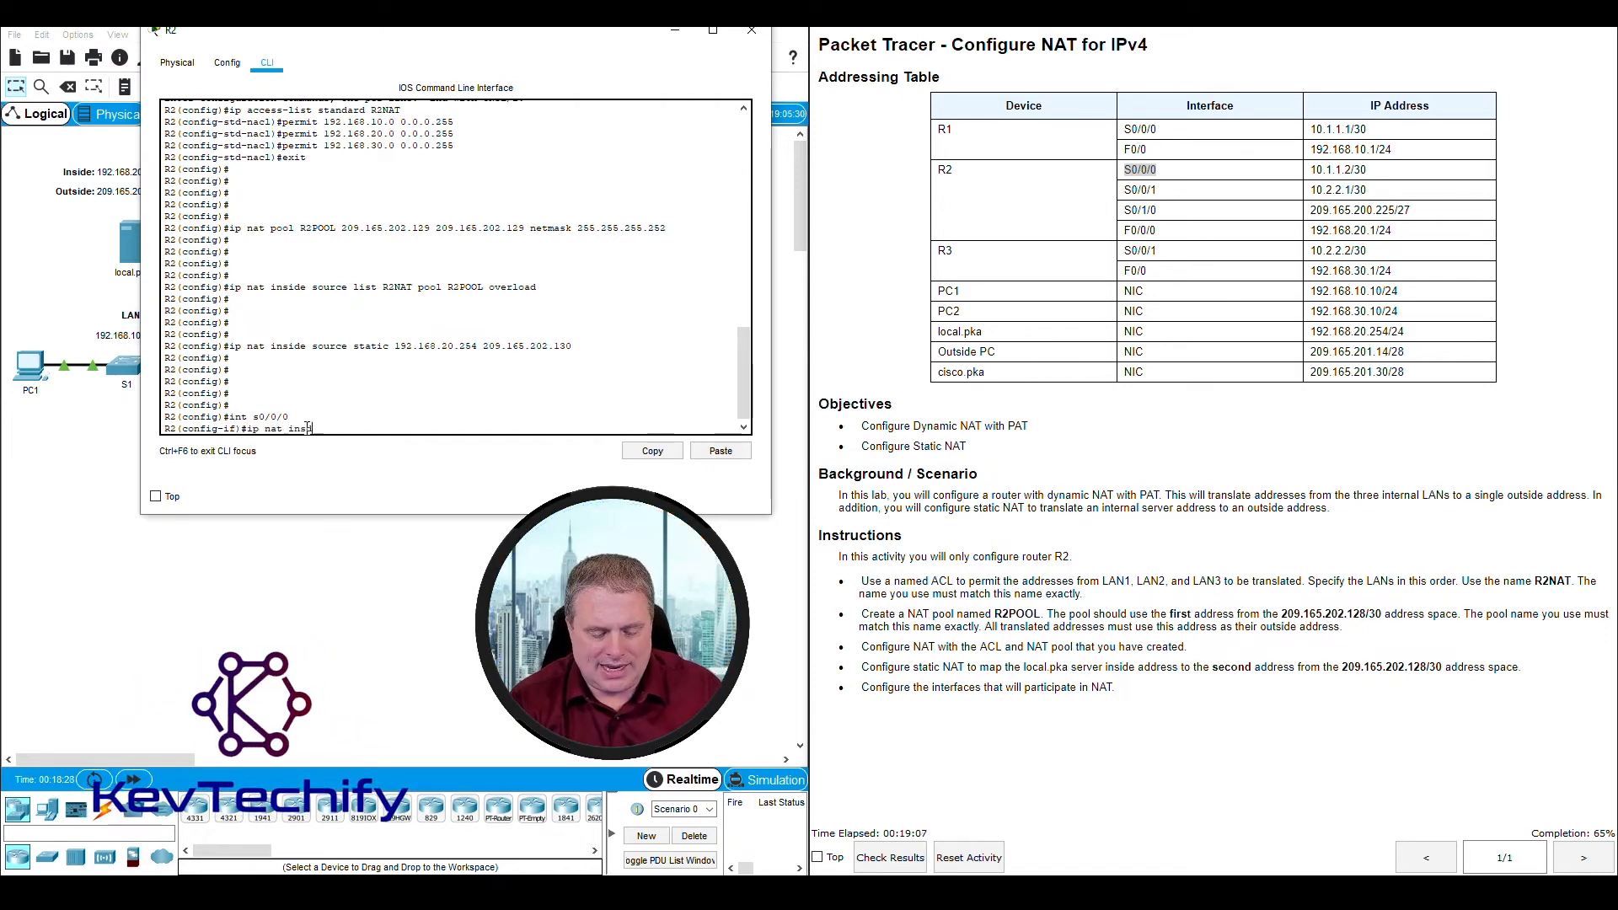
type("de")
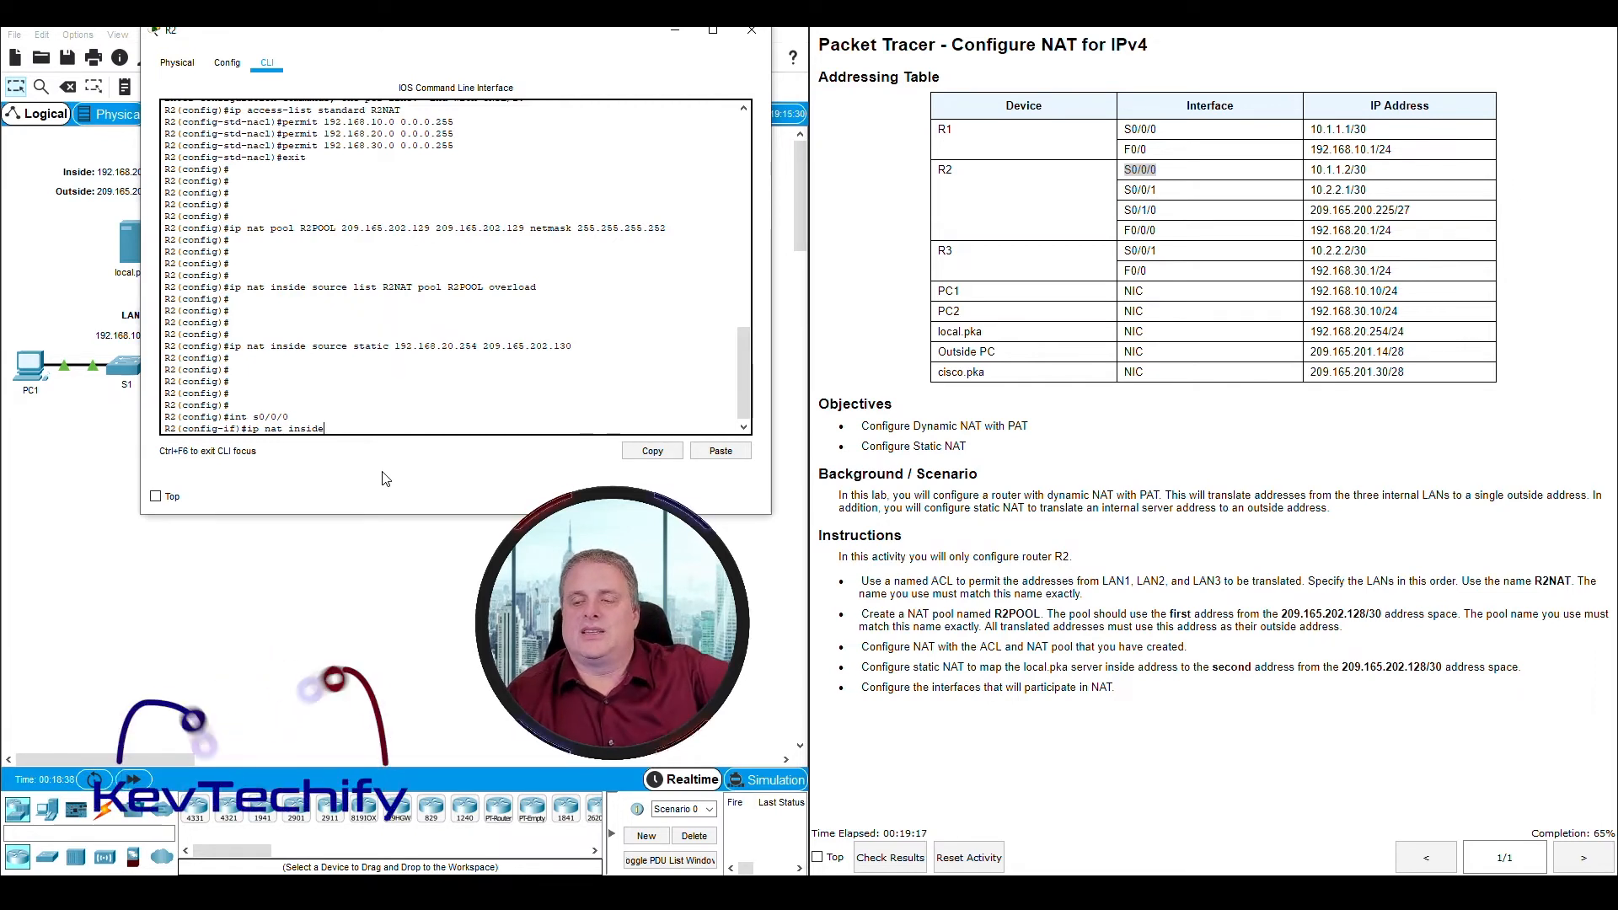
key("Return")
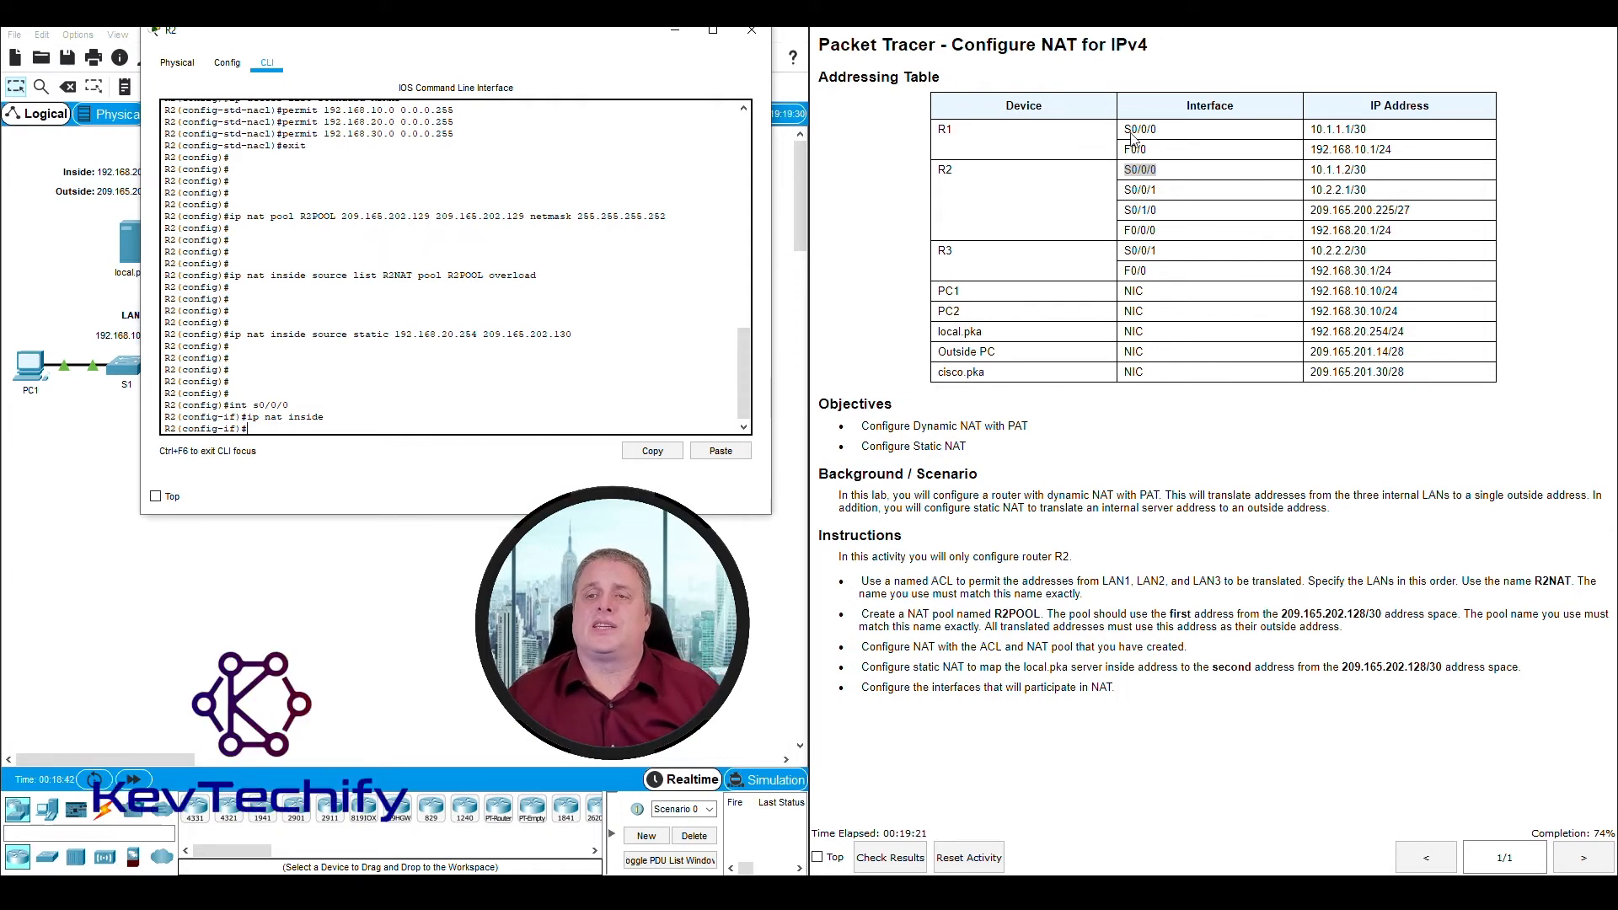
Check R2's S0/0/1 entry in the addressing table and configure interface s0/0/1 with ip nat inside
left_click(1127, 190)
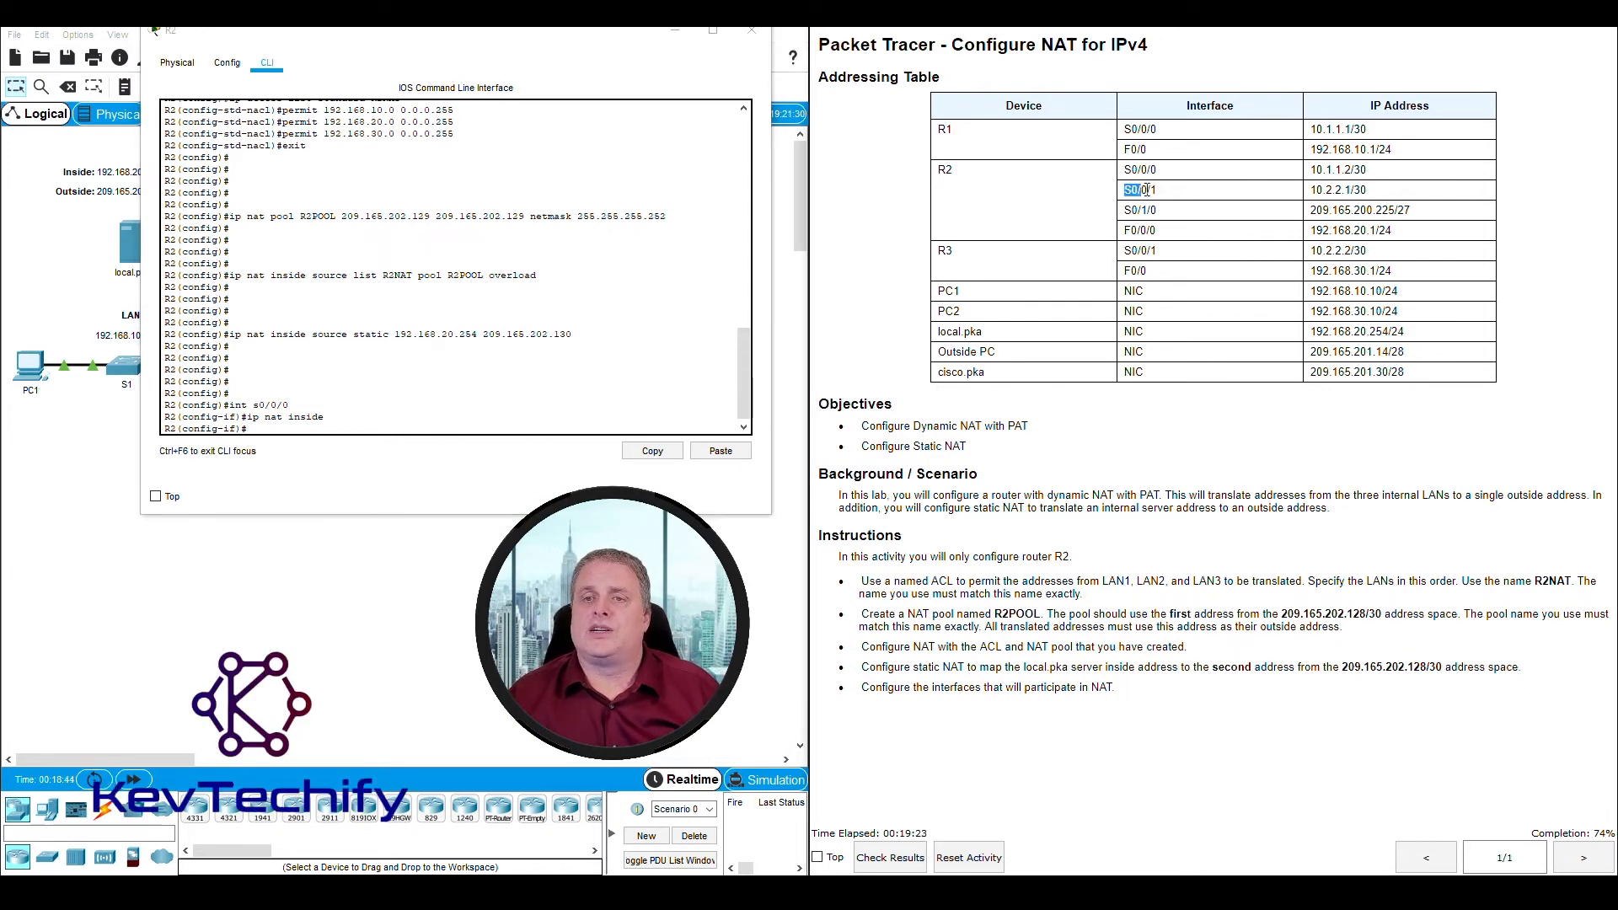
left_click_drag(1146, 190, 1228, 196)
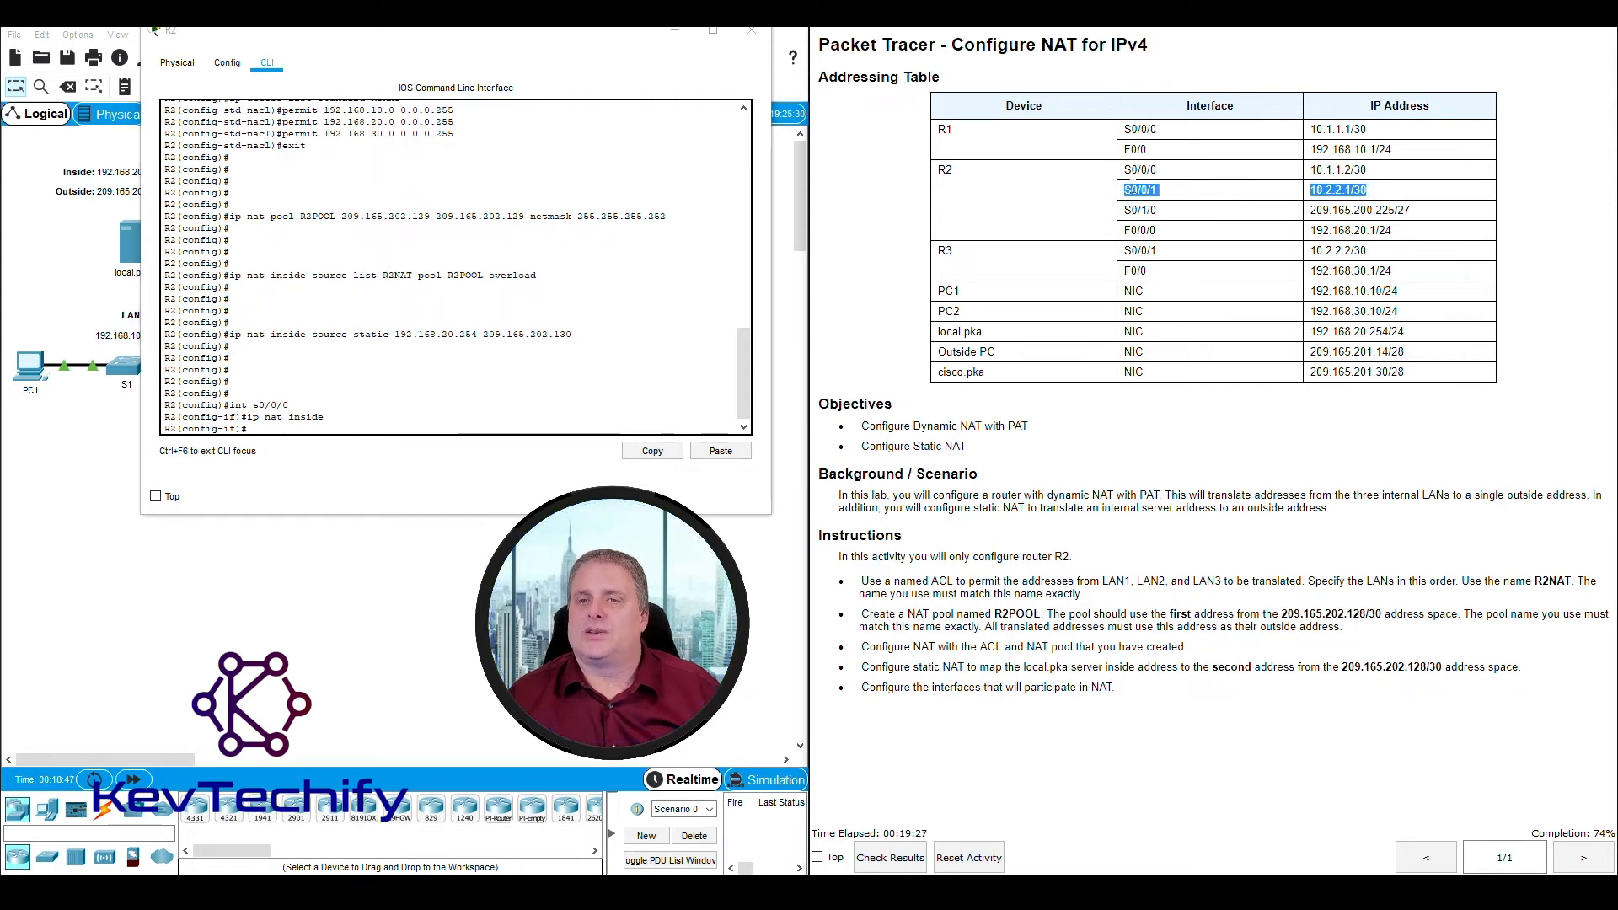
left_click(280, 430)
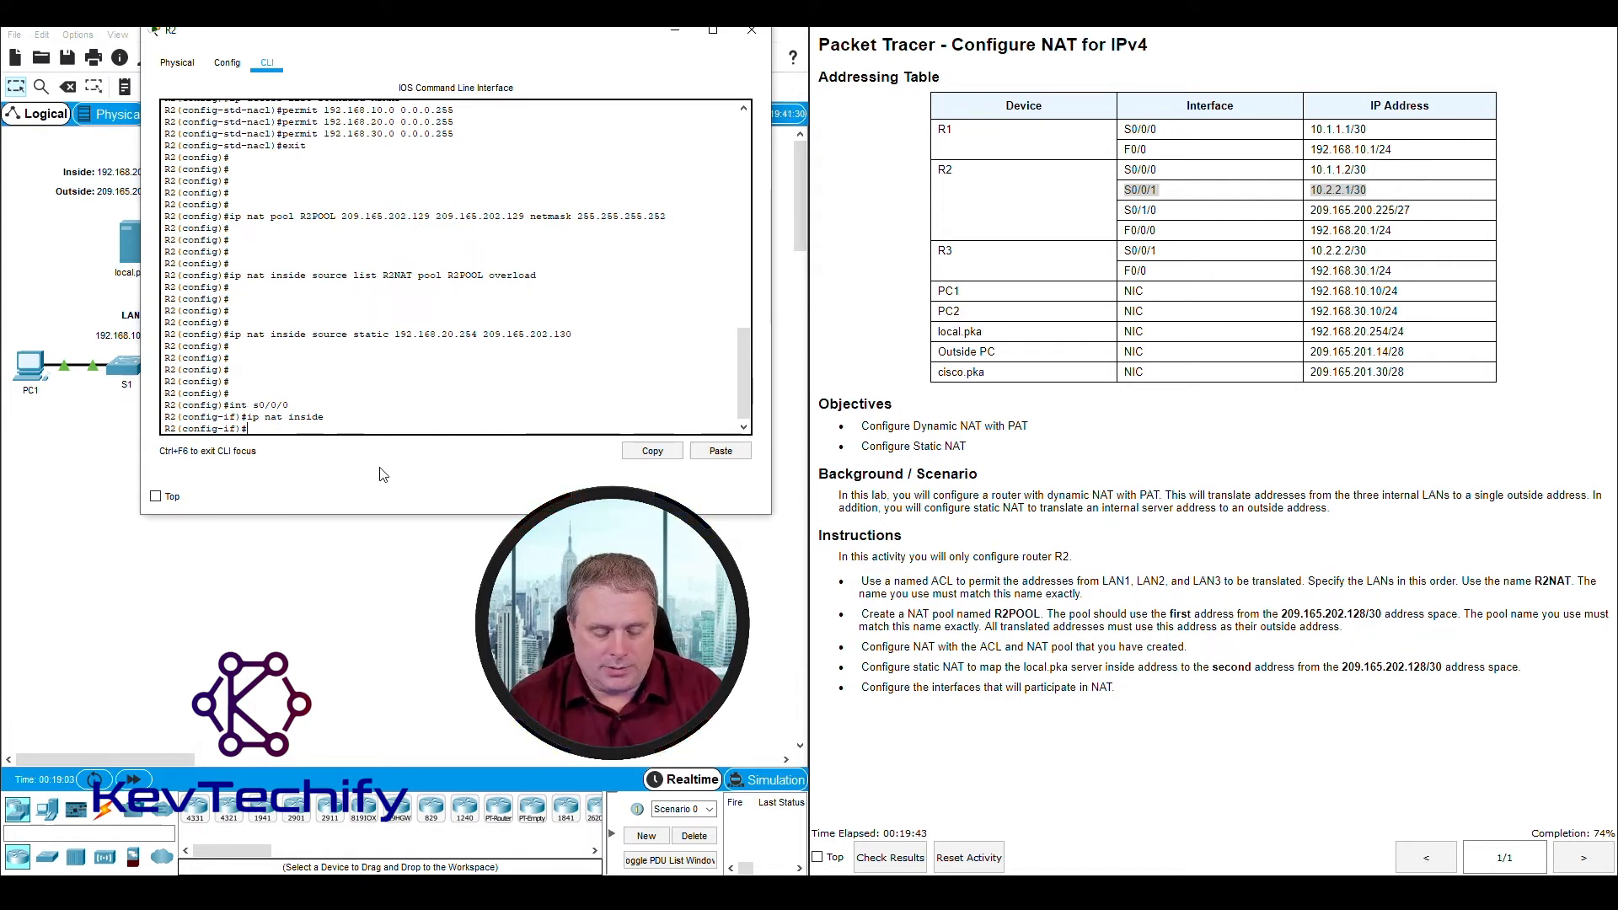
type("s")
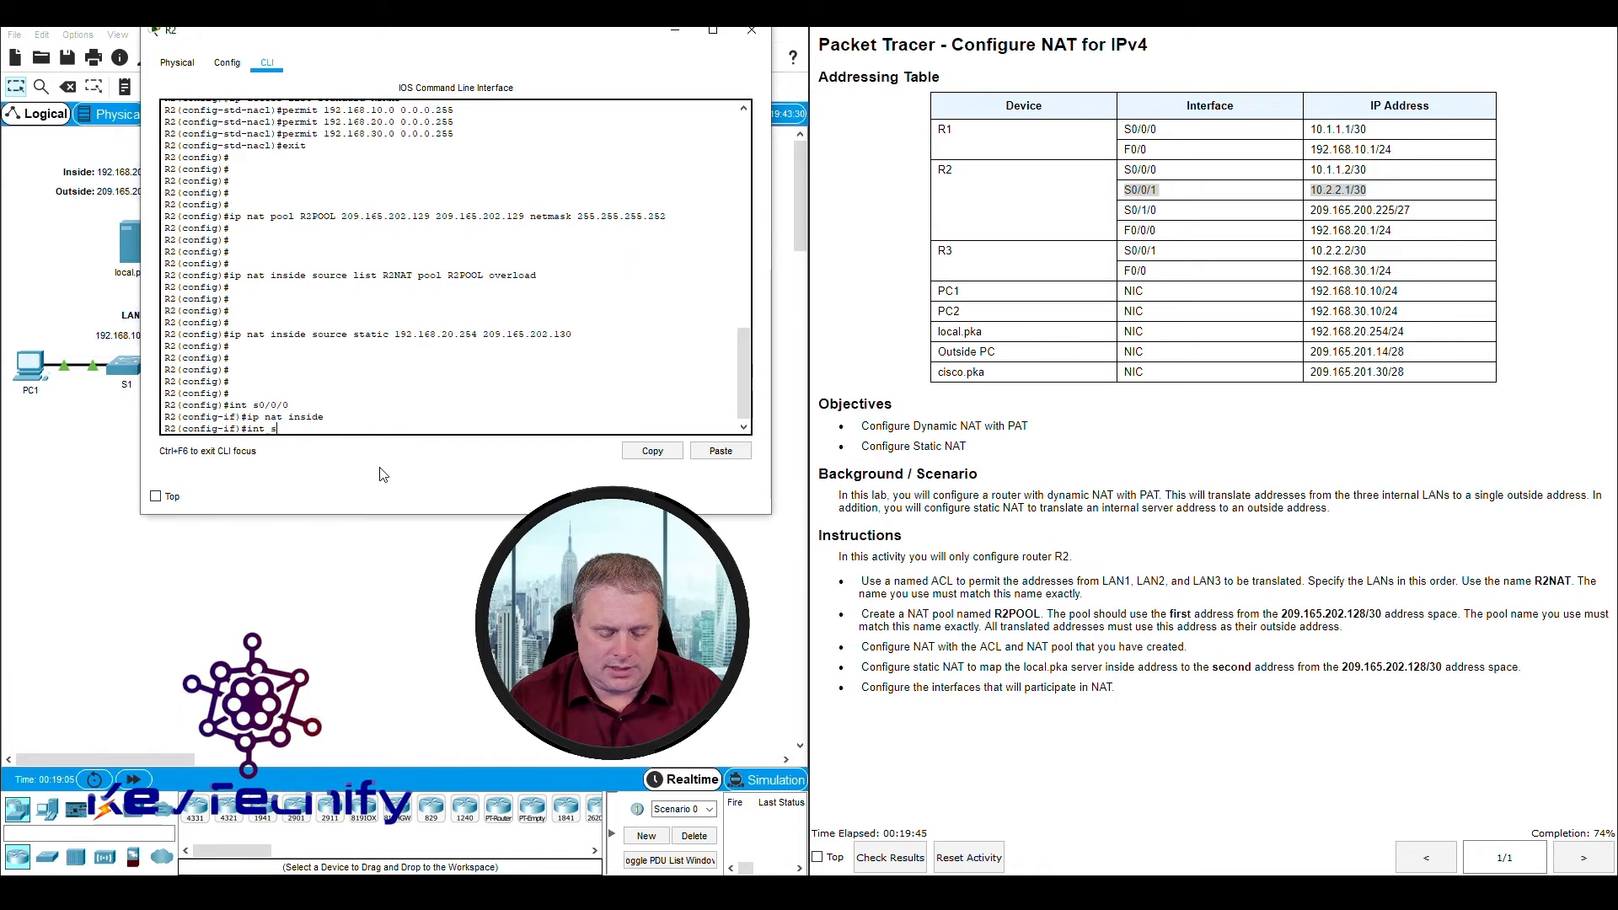
type("0")
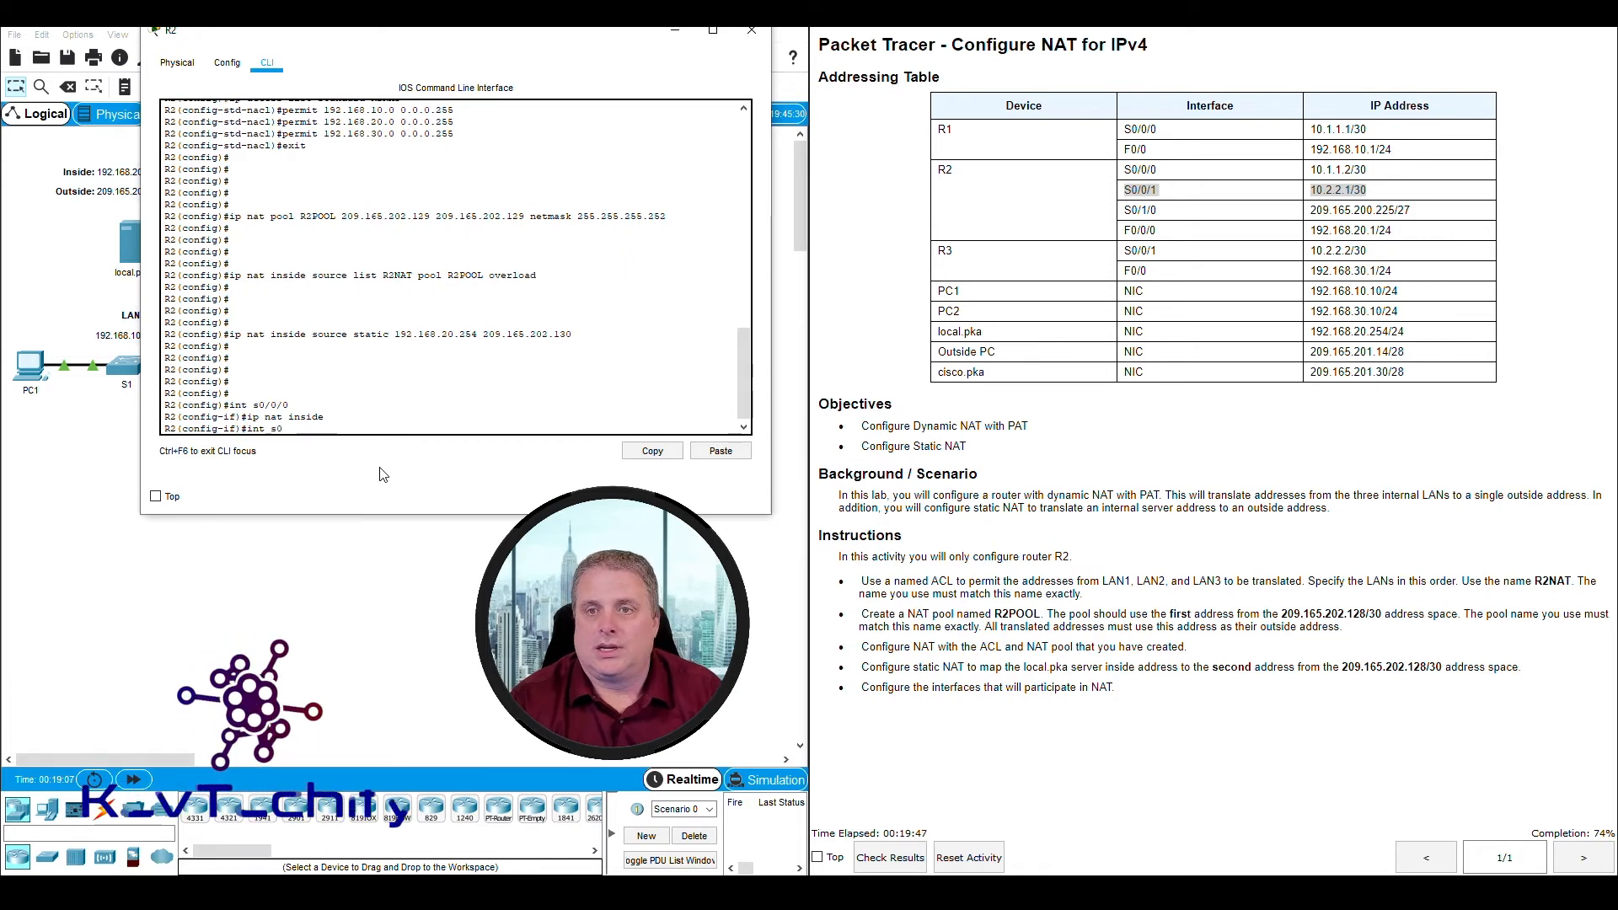
type("/0/1")
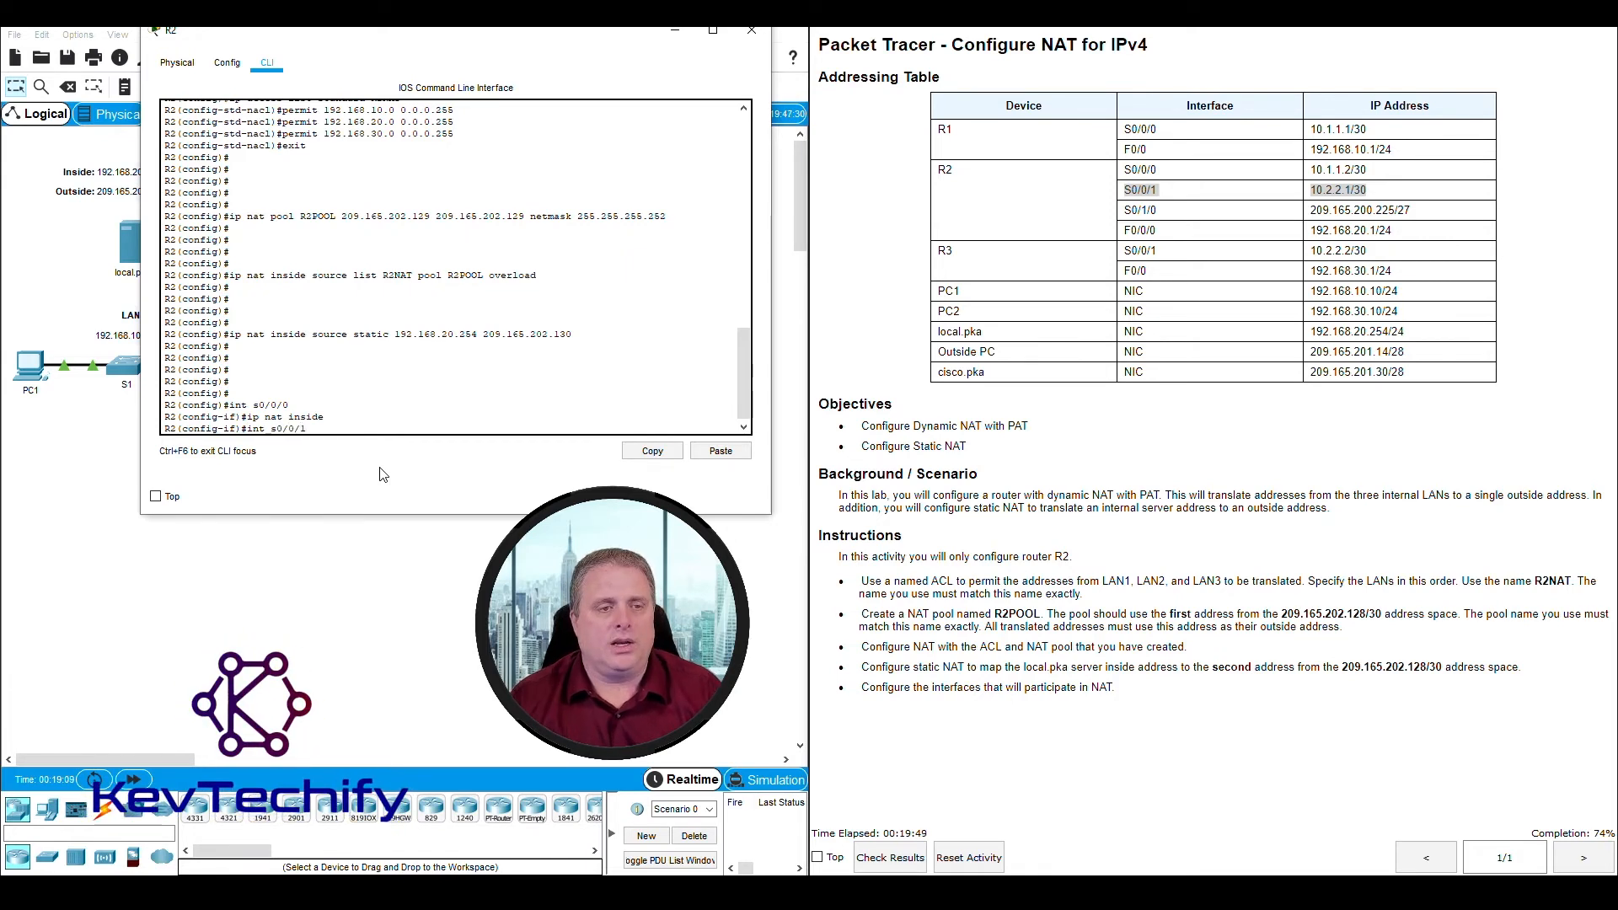
key("Return")
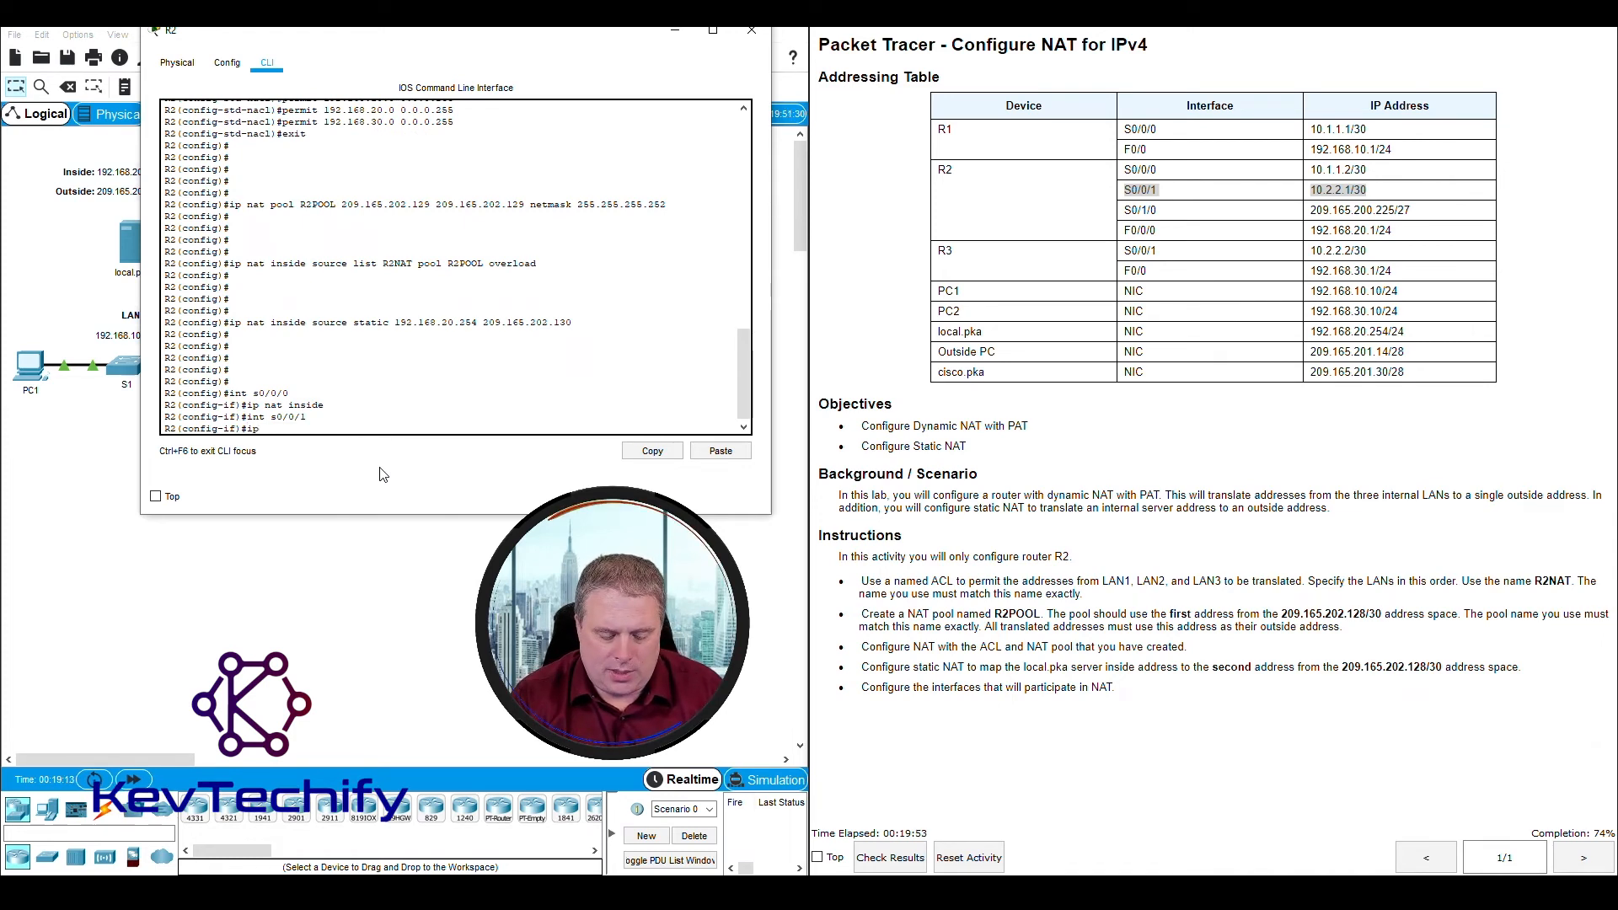
type("ip nat inside")
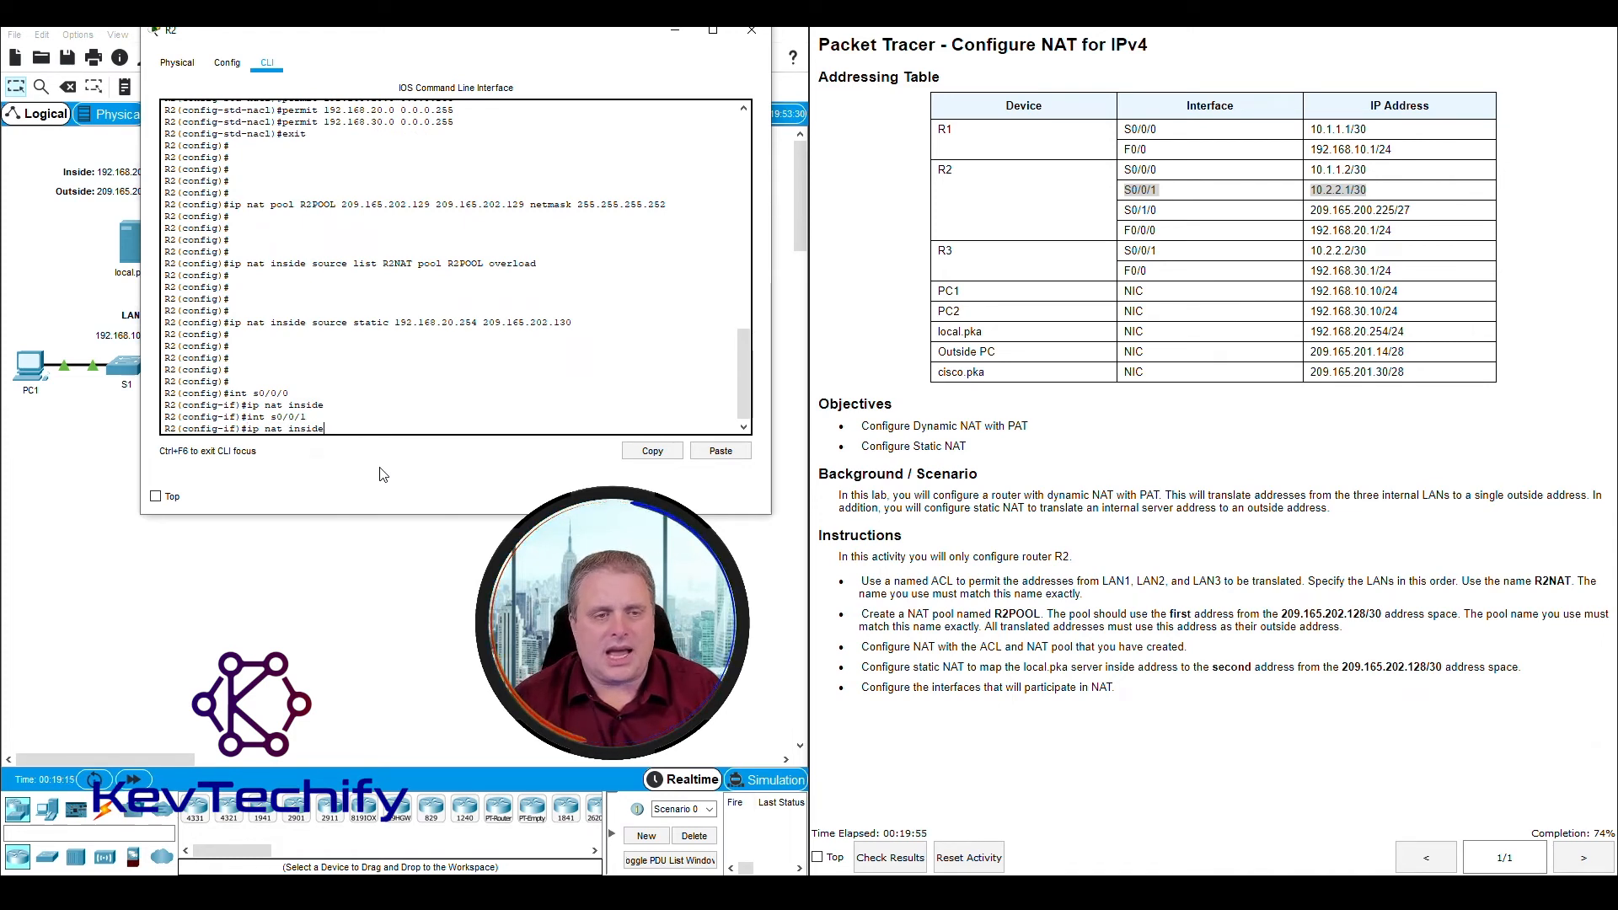
key("Return")
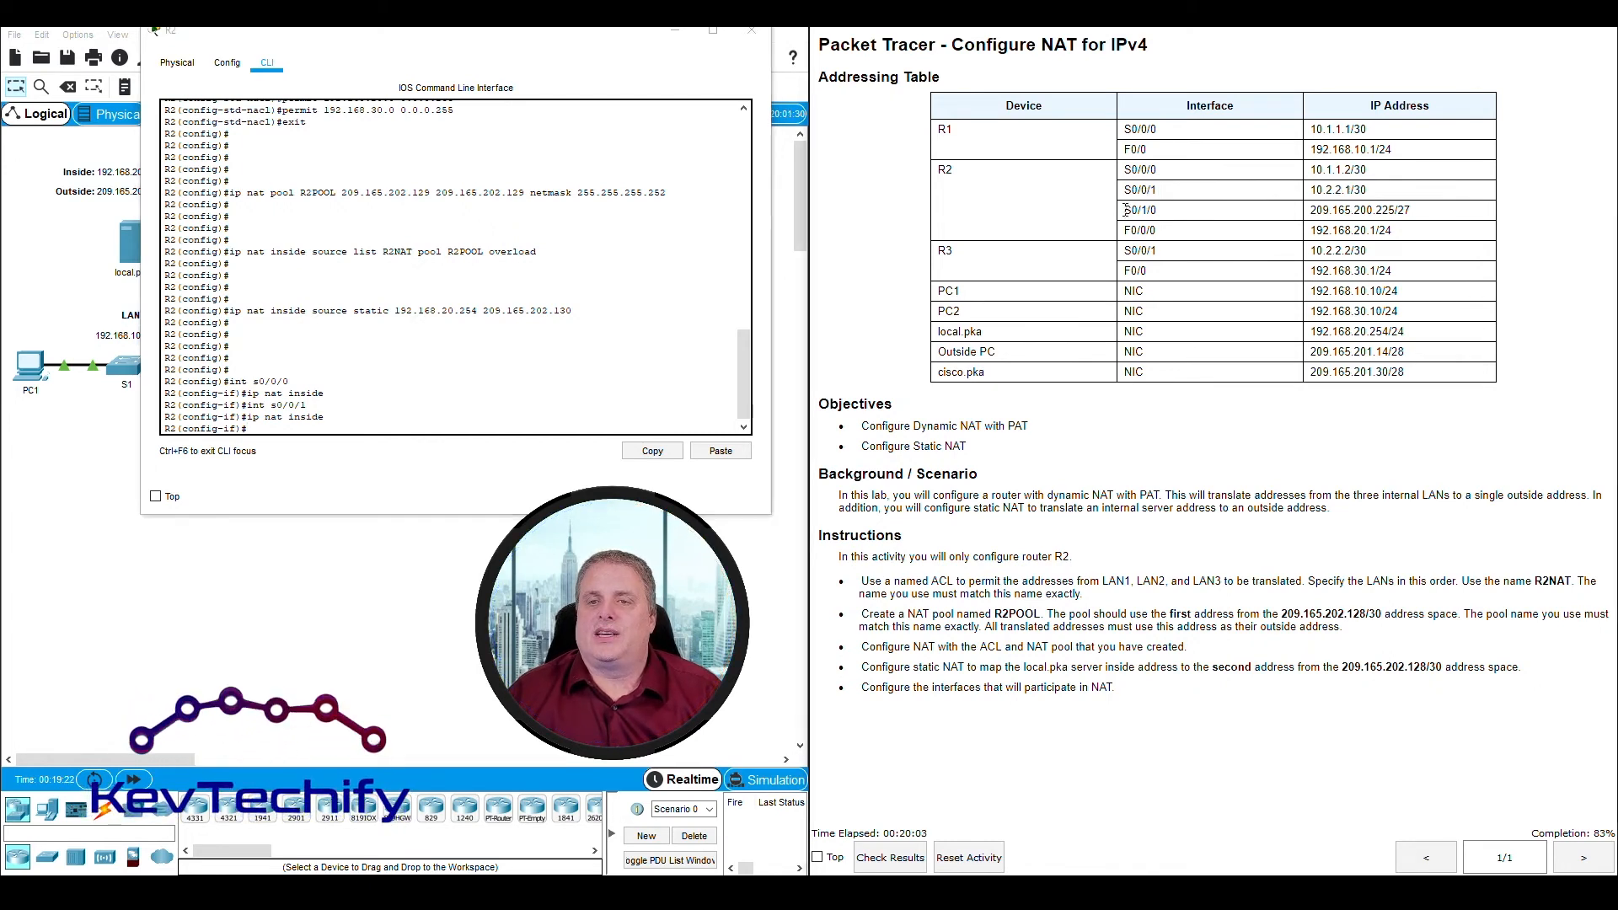
Check R2's S0/1/0 entry in the addressing table and configure interface s0/1/0 with ip nat outside
double_click(1151, 210)
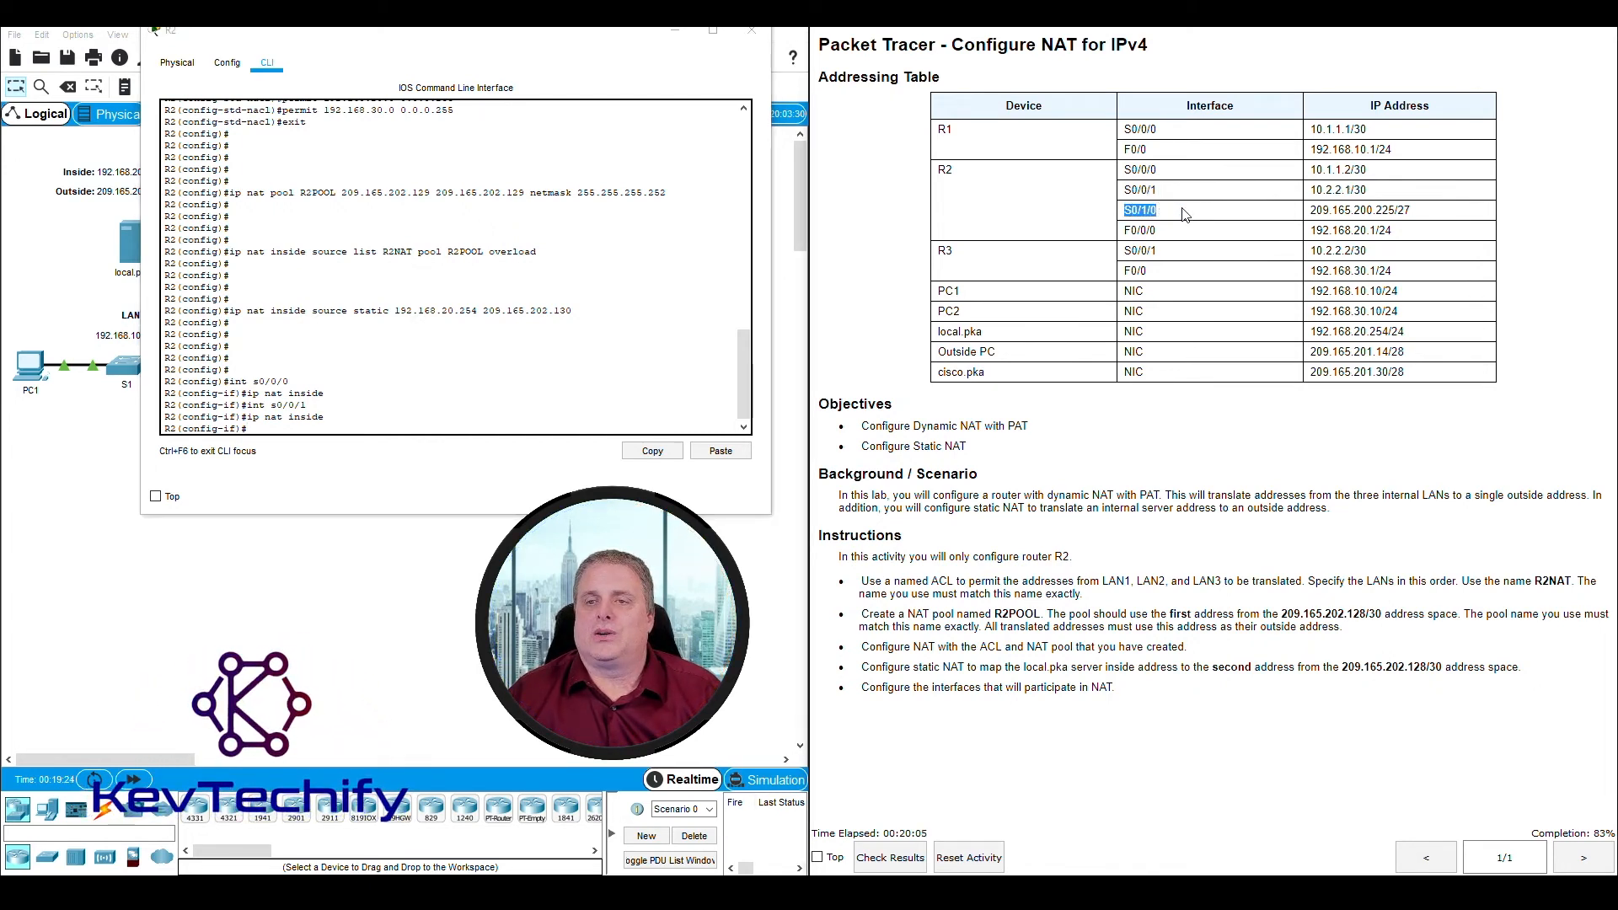
left_click_drag(1184, 214, 1414, 213)
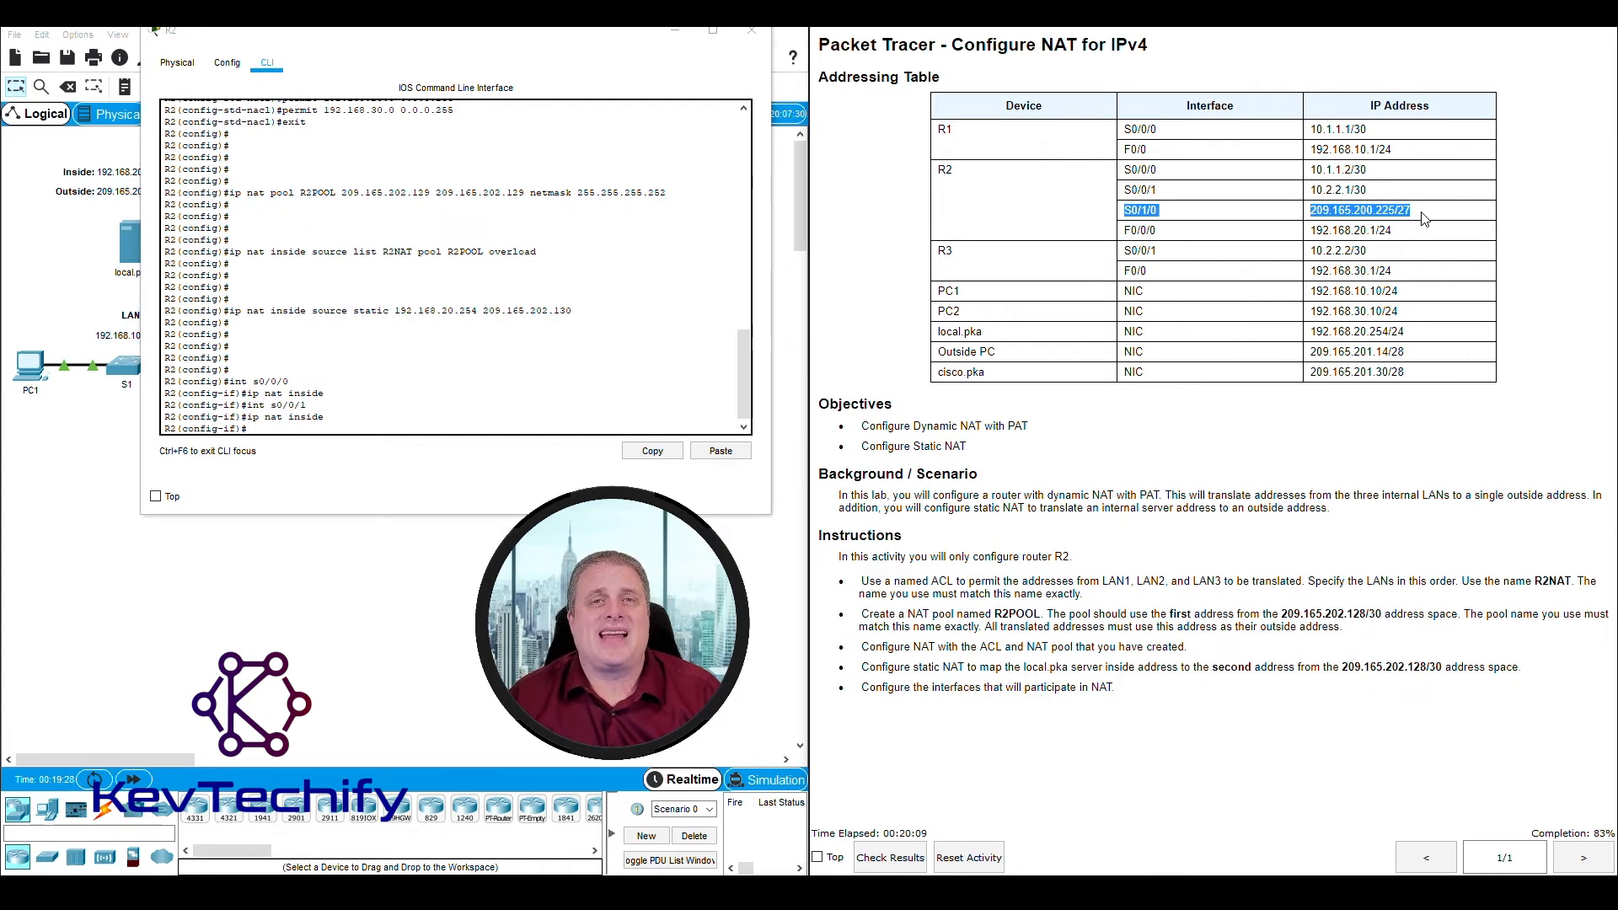
left_click(267, 428)
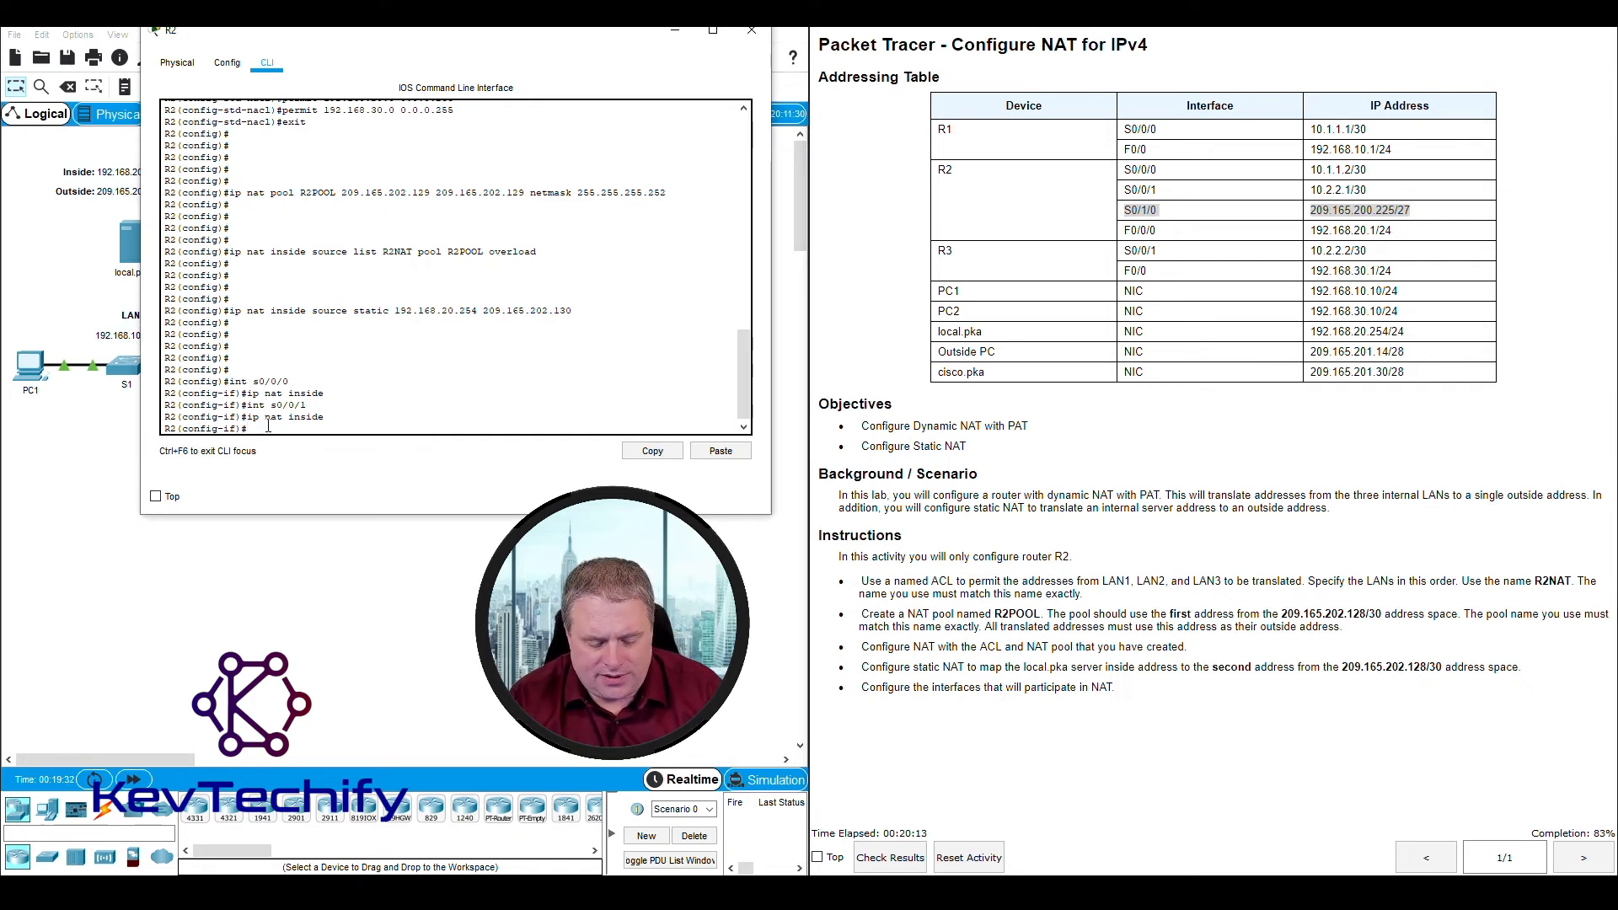
type("int s")
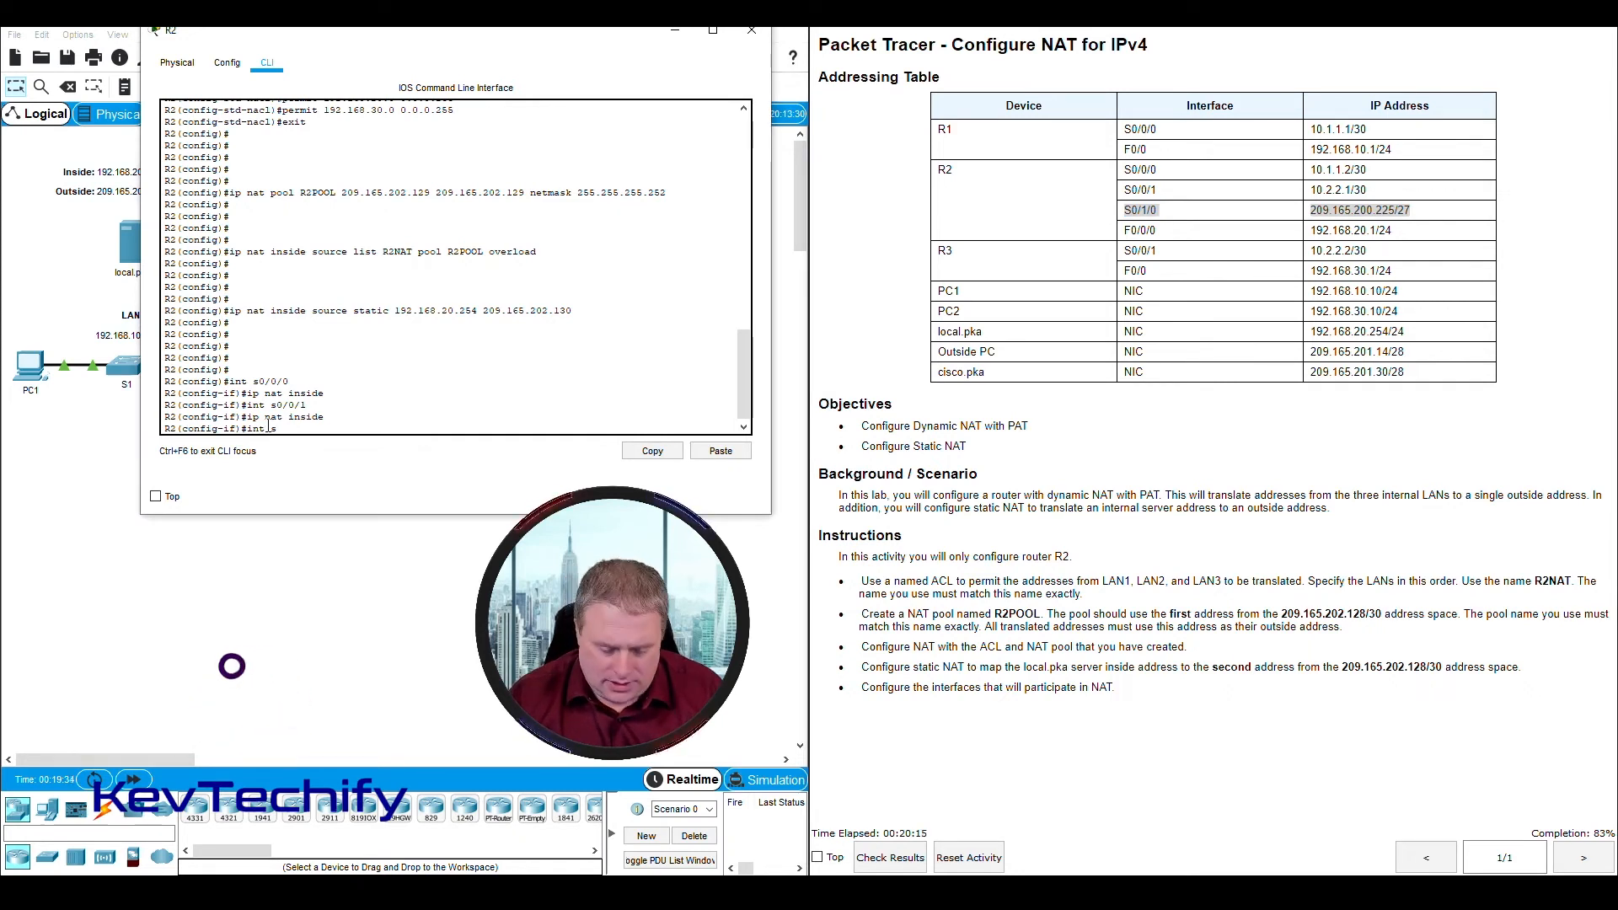
type("0/1/0")
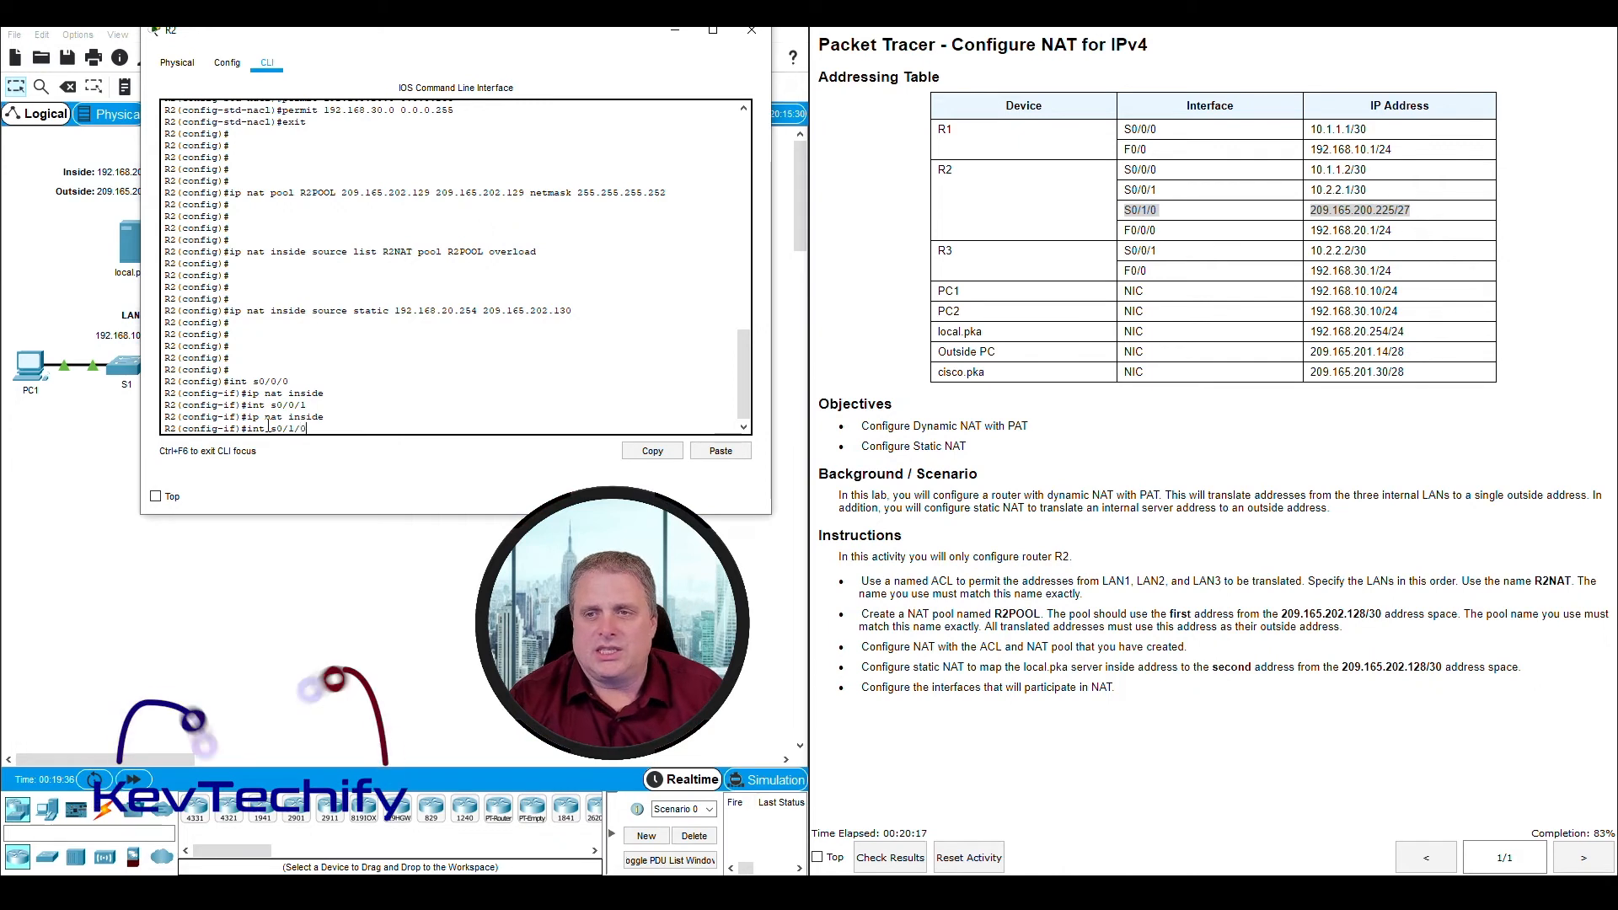
key("Return")
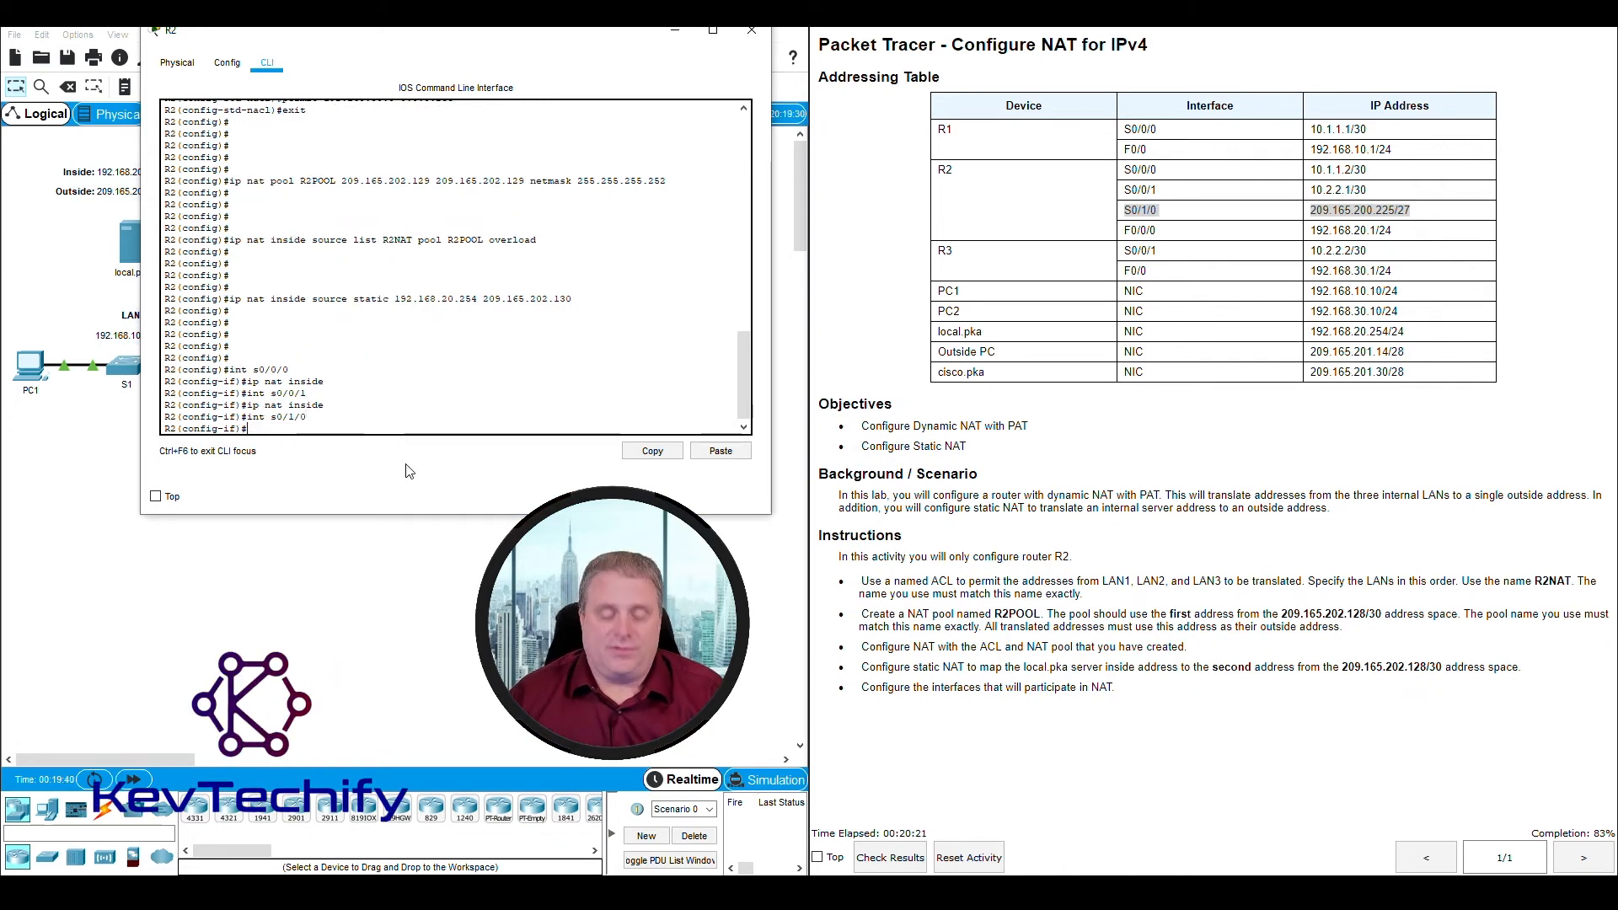
type("ip nat outside")
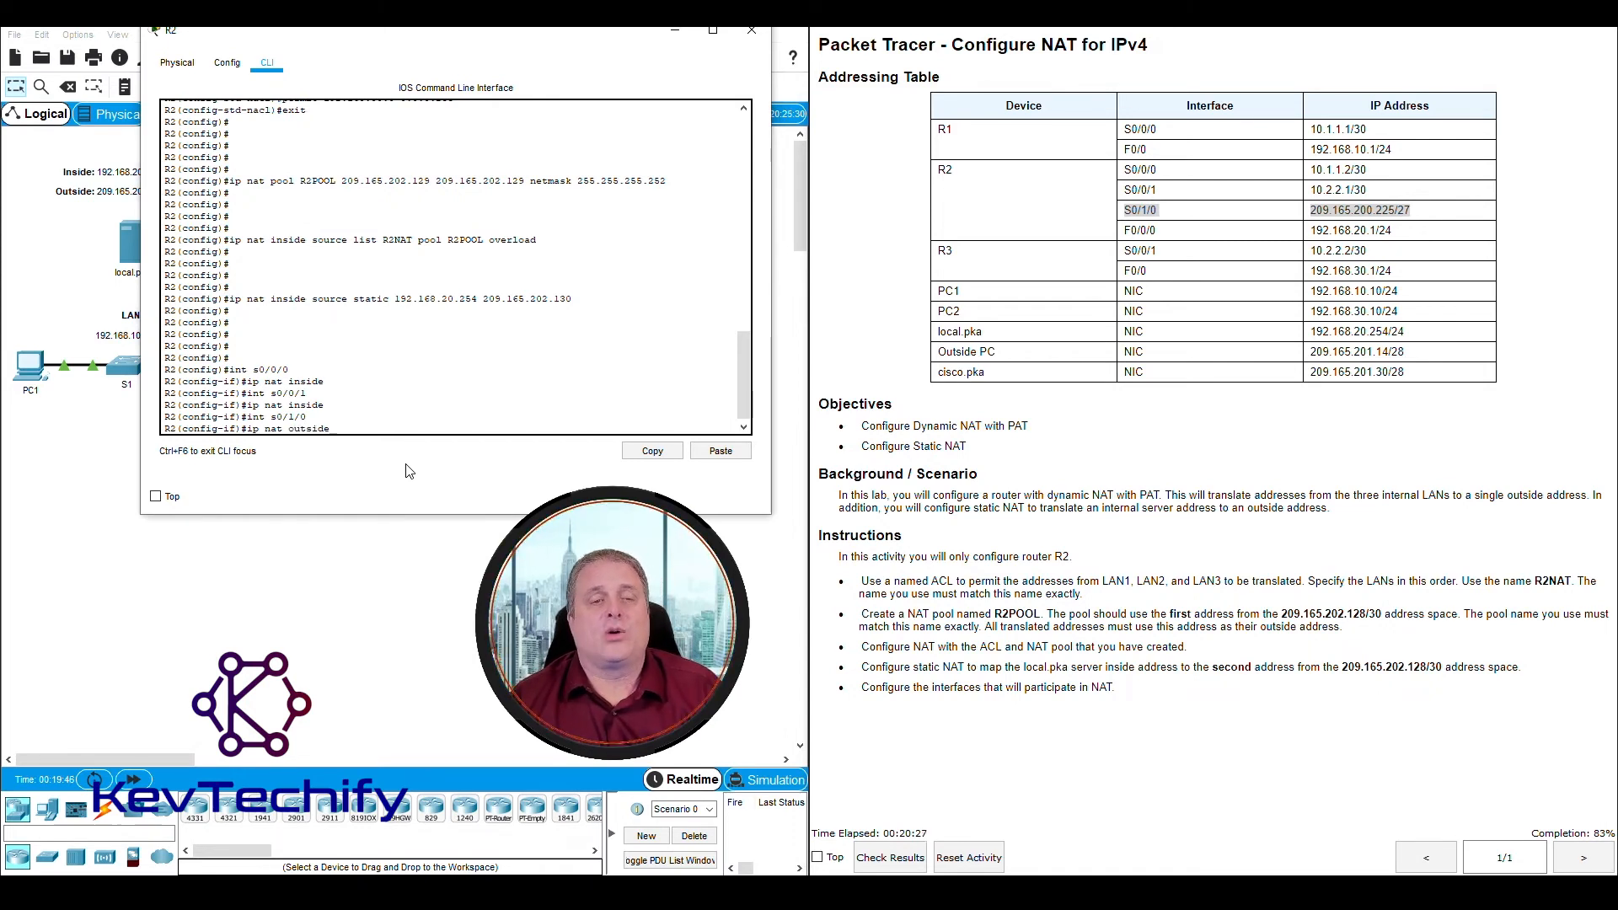
key("Return")
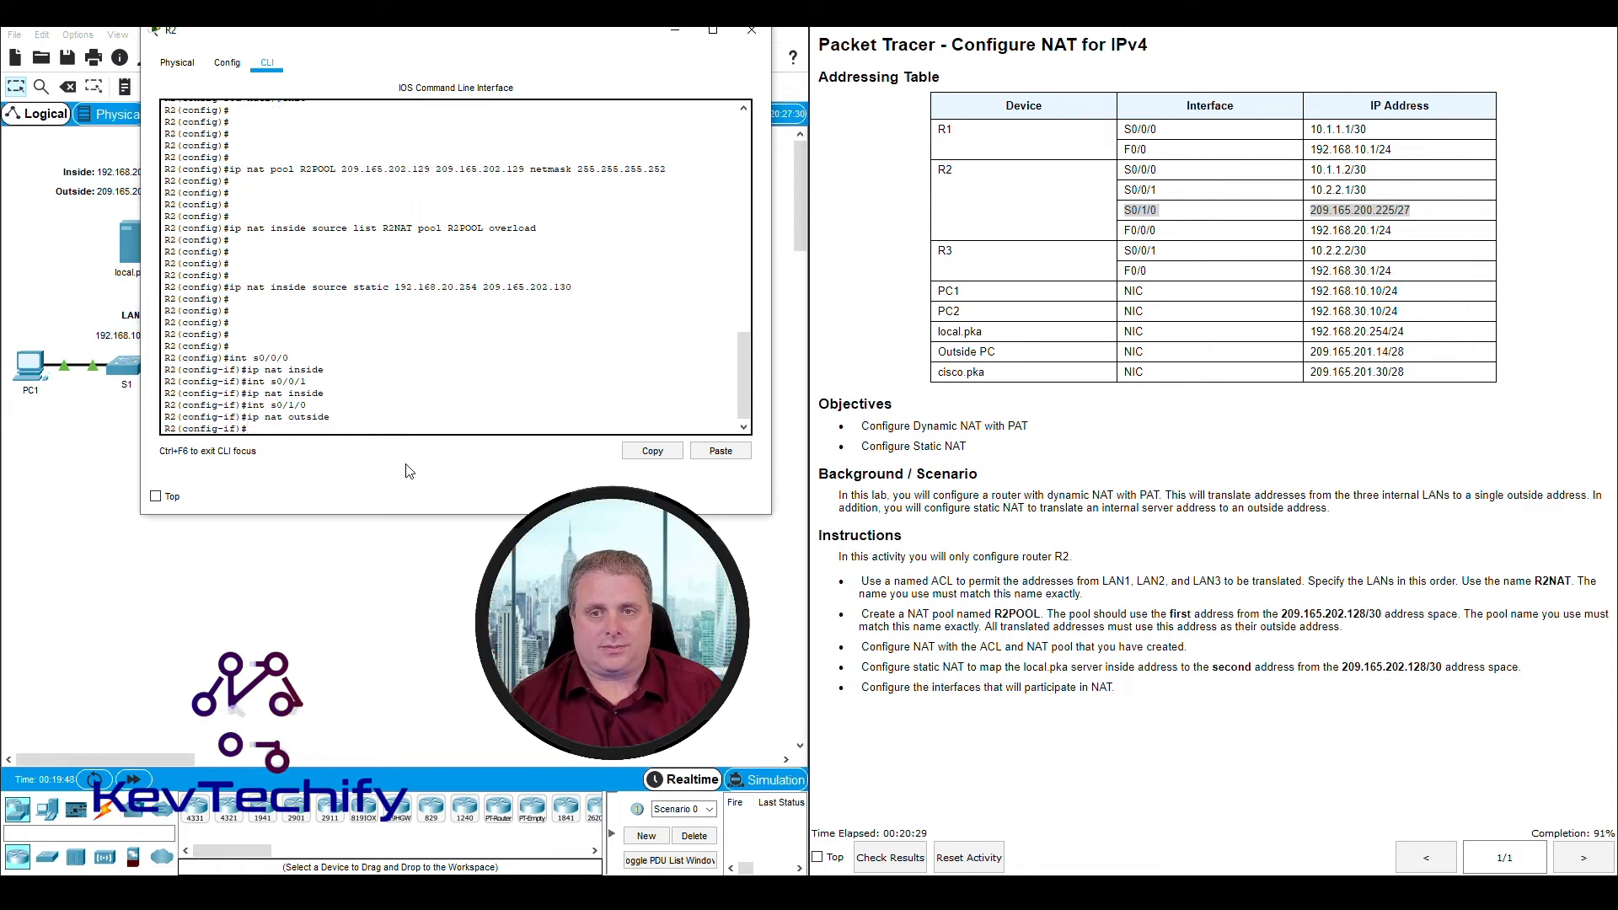
Check R2's F0/0/0 entry in the addressing table and try to enter interface configuration with int f0/0/0
double_click(1142, 230)
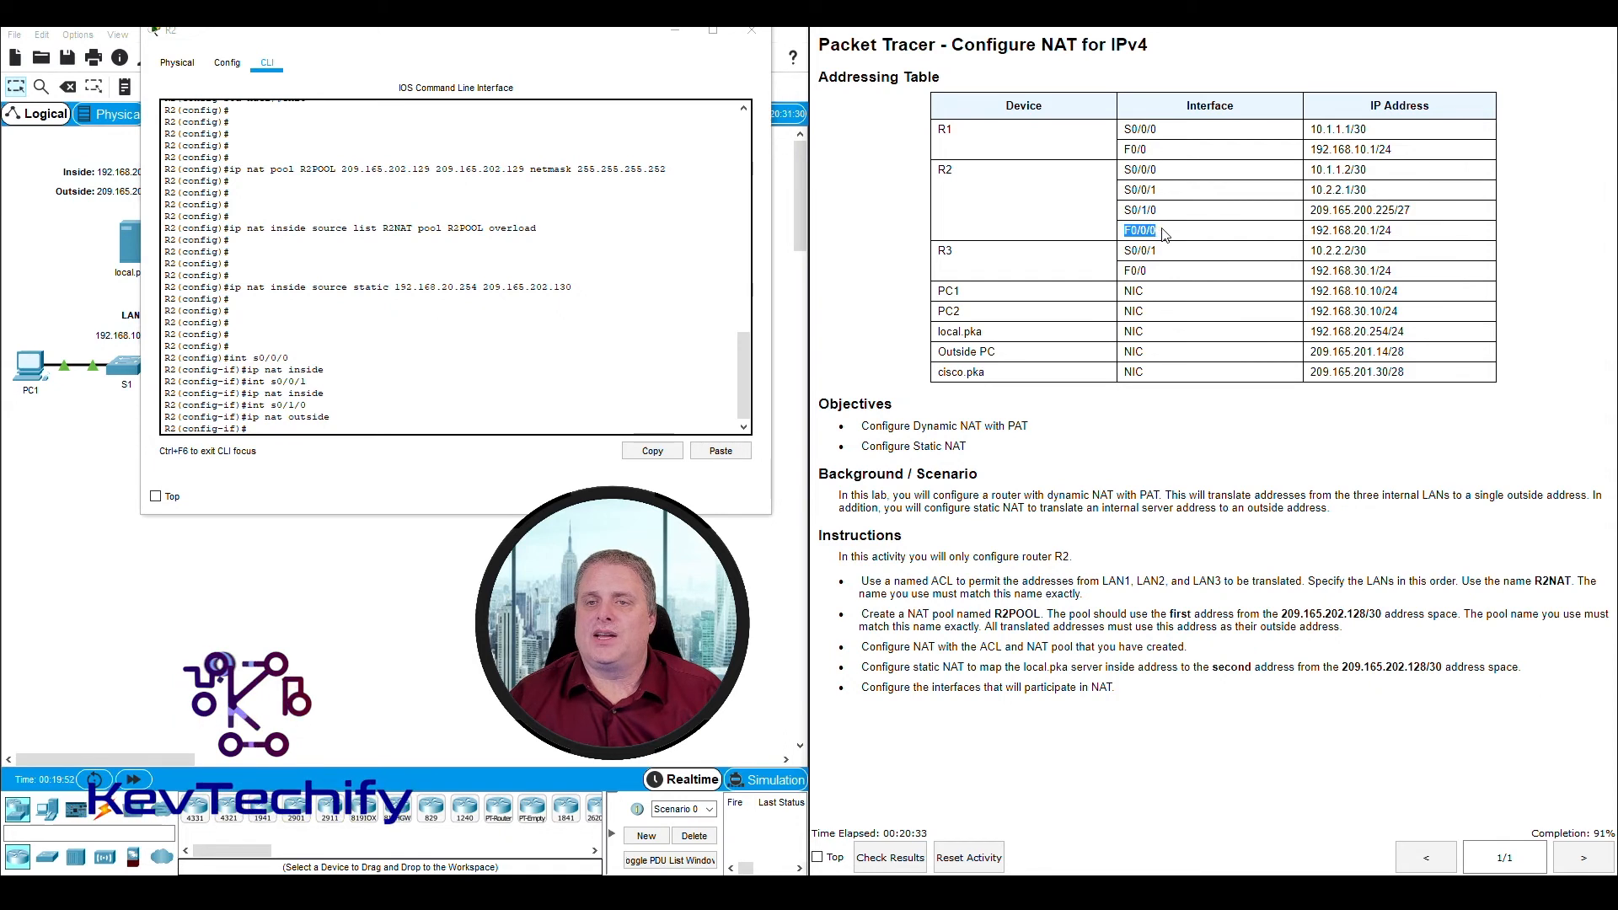
left_click_drag(1153, 229, 1333, 229)
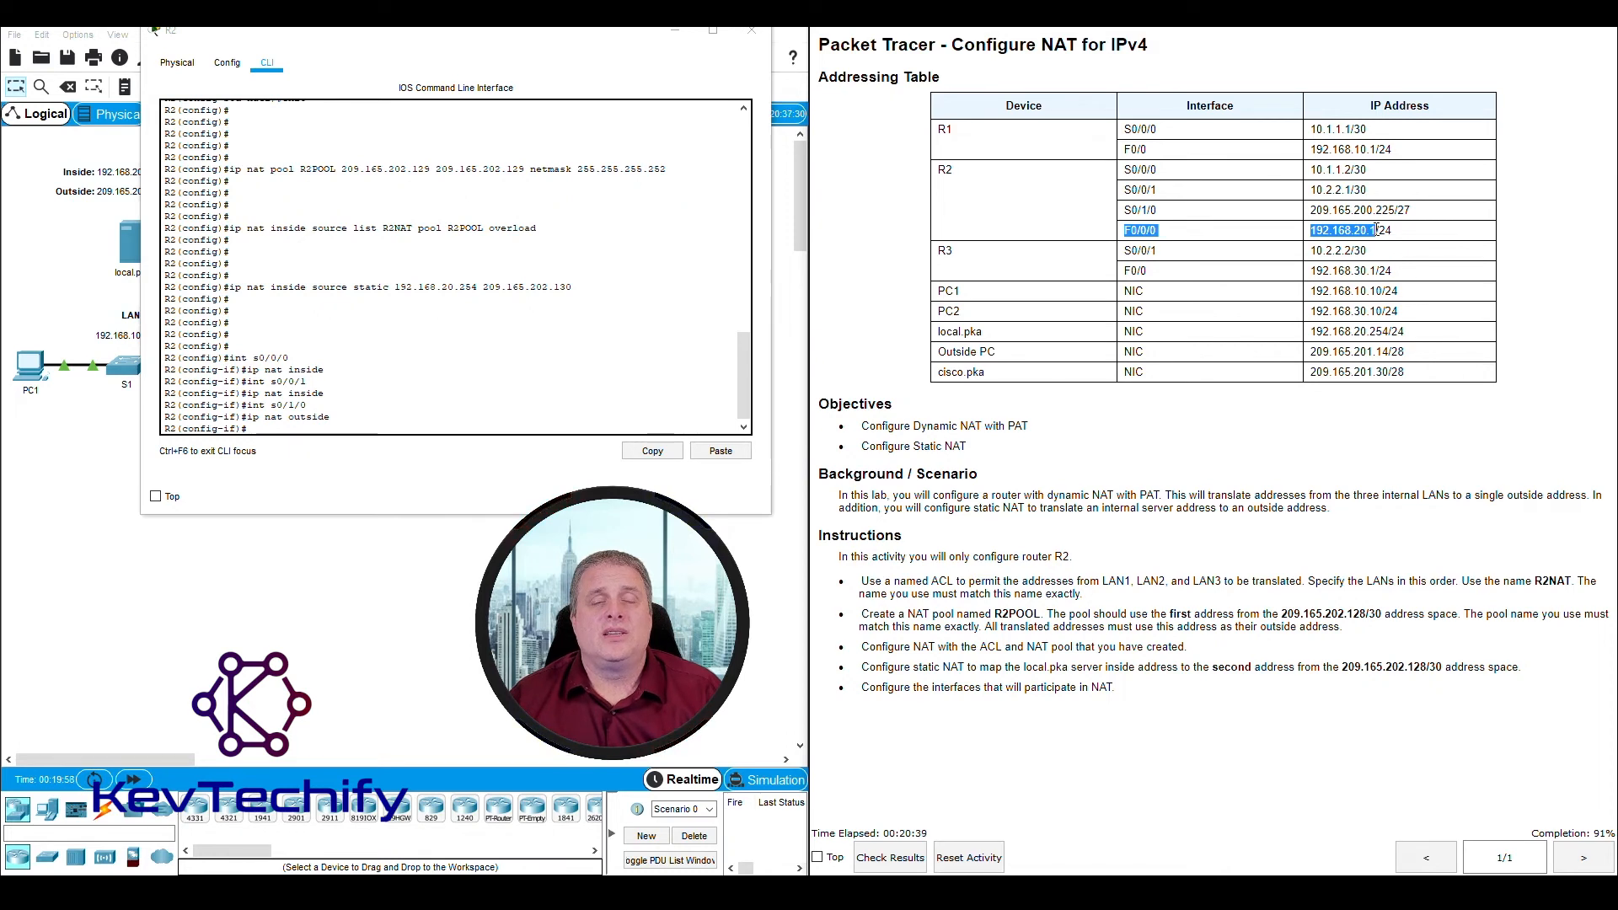
left_click(277, 429)
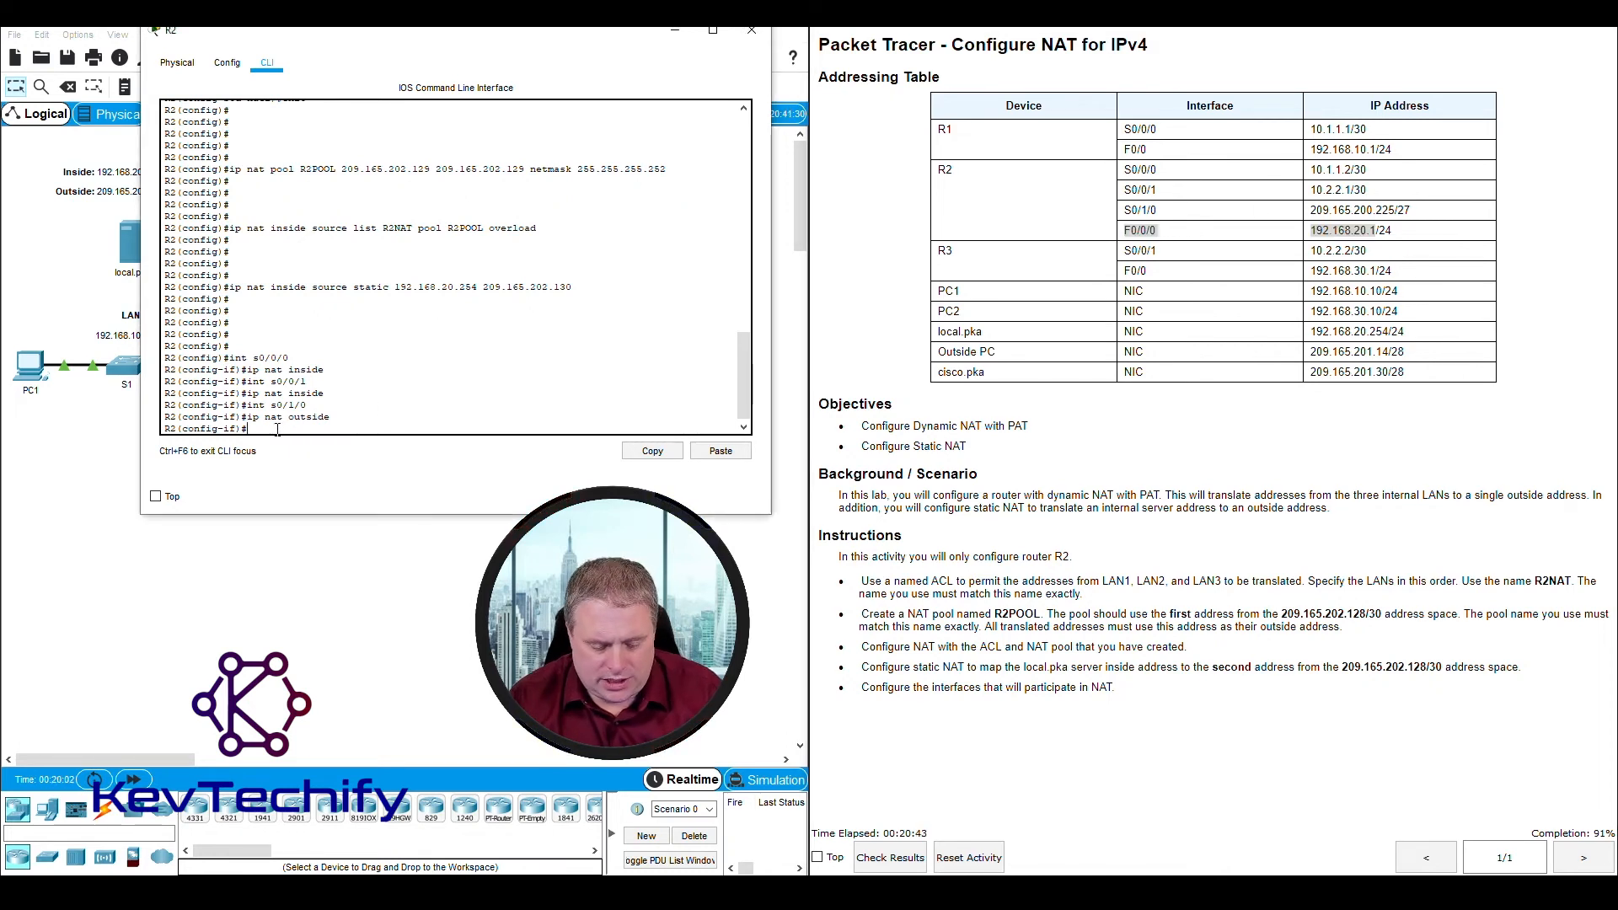
type("int f")
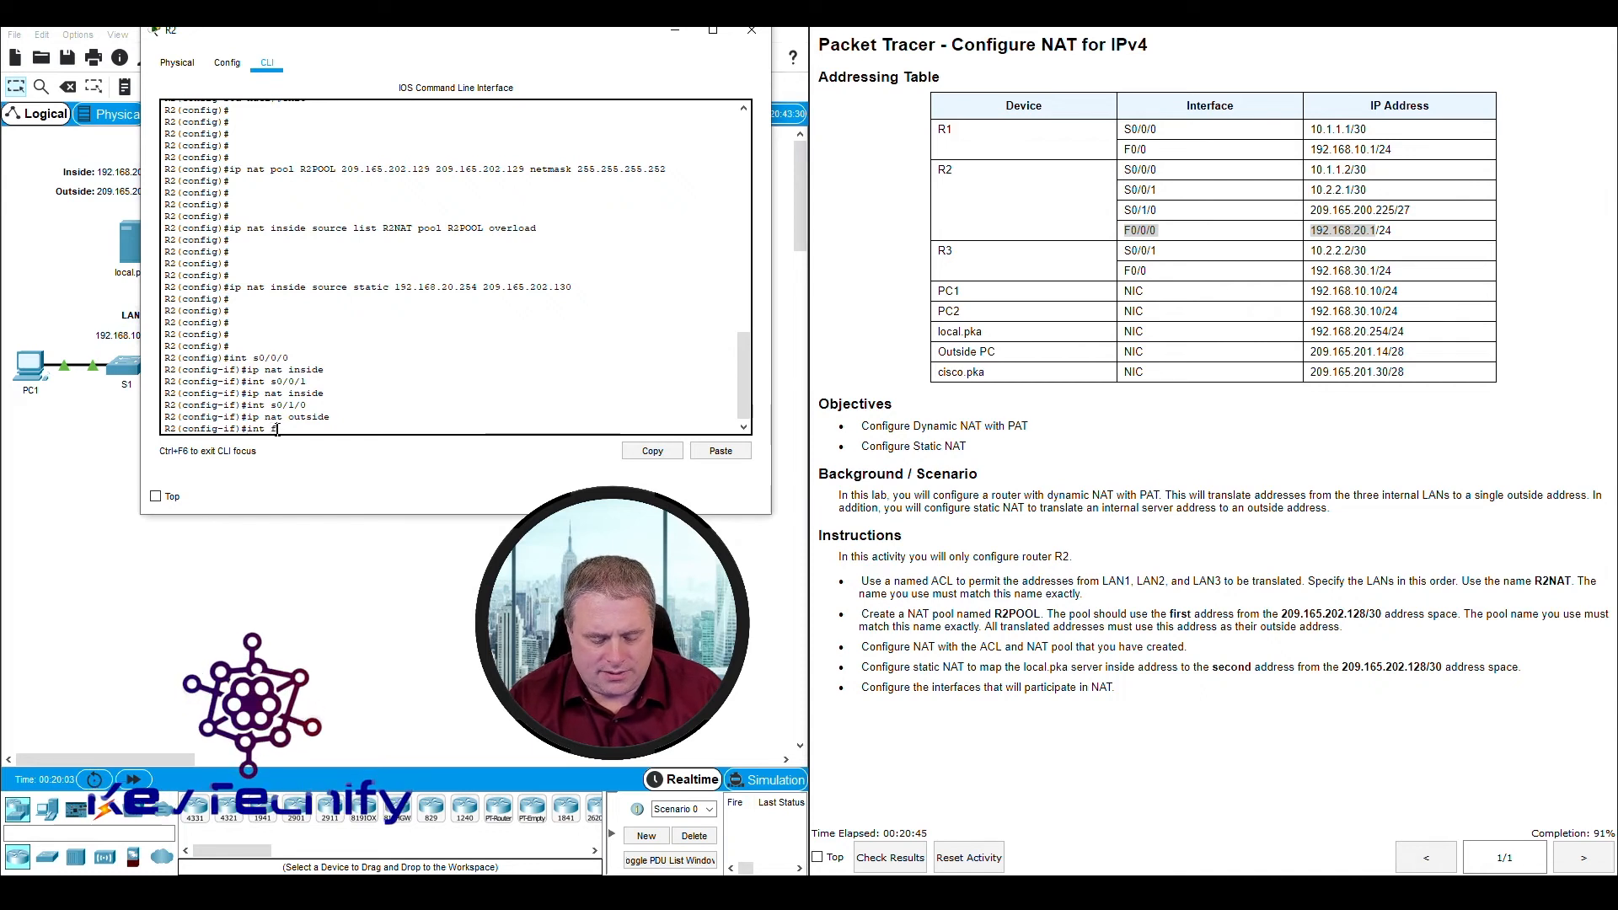
type("0/0/0")
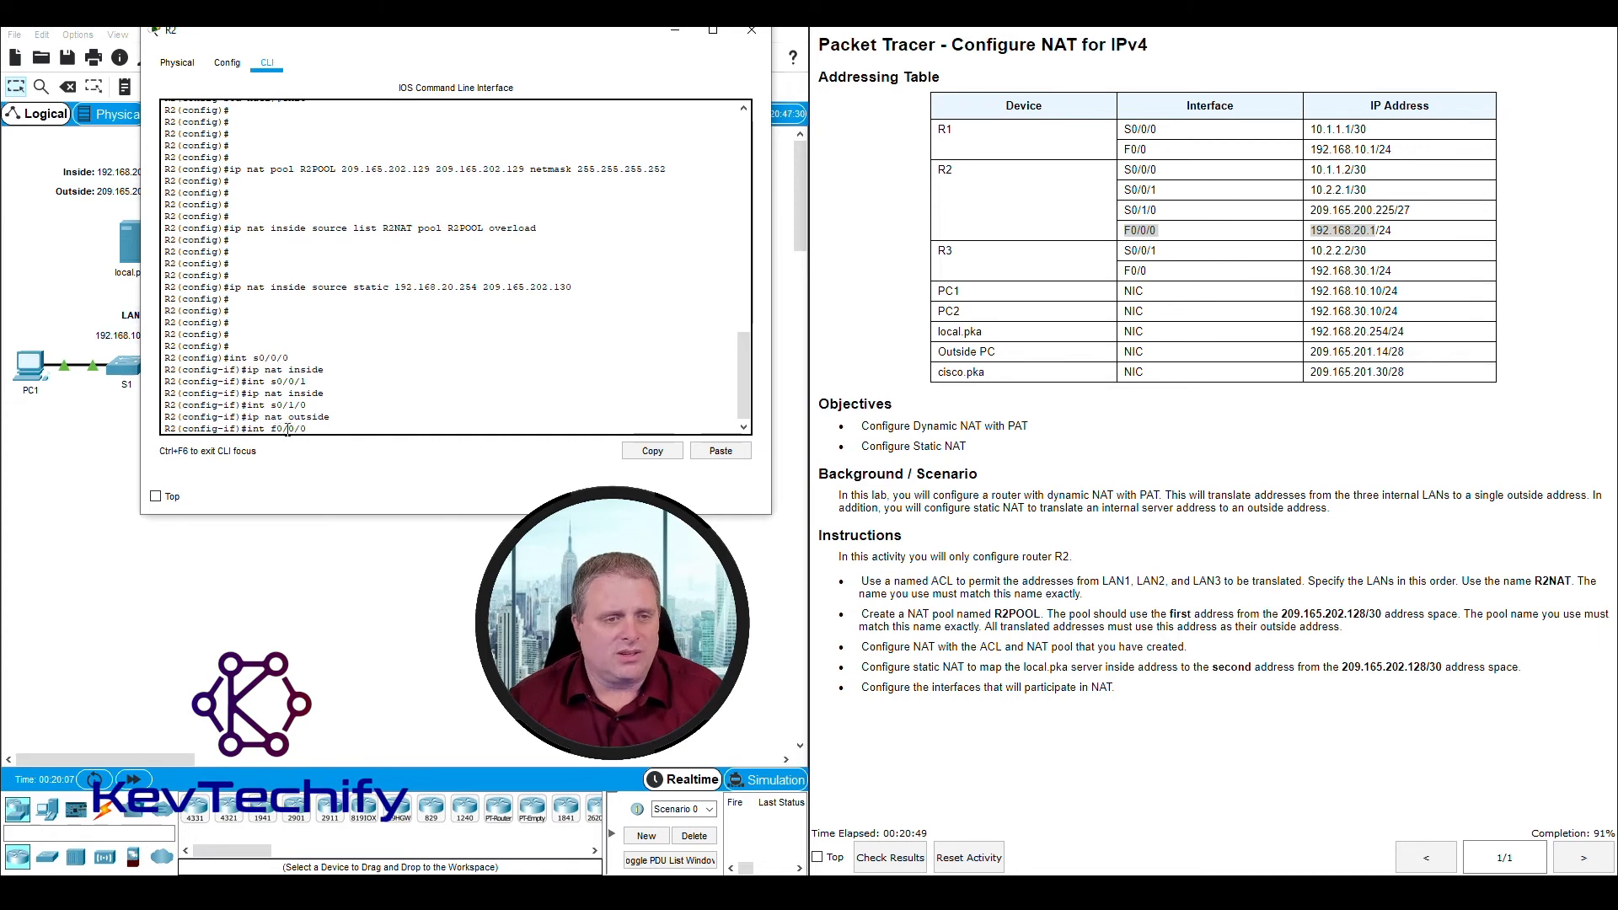
key("Return")
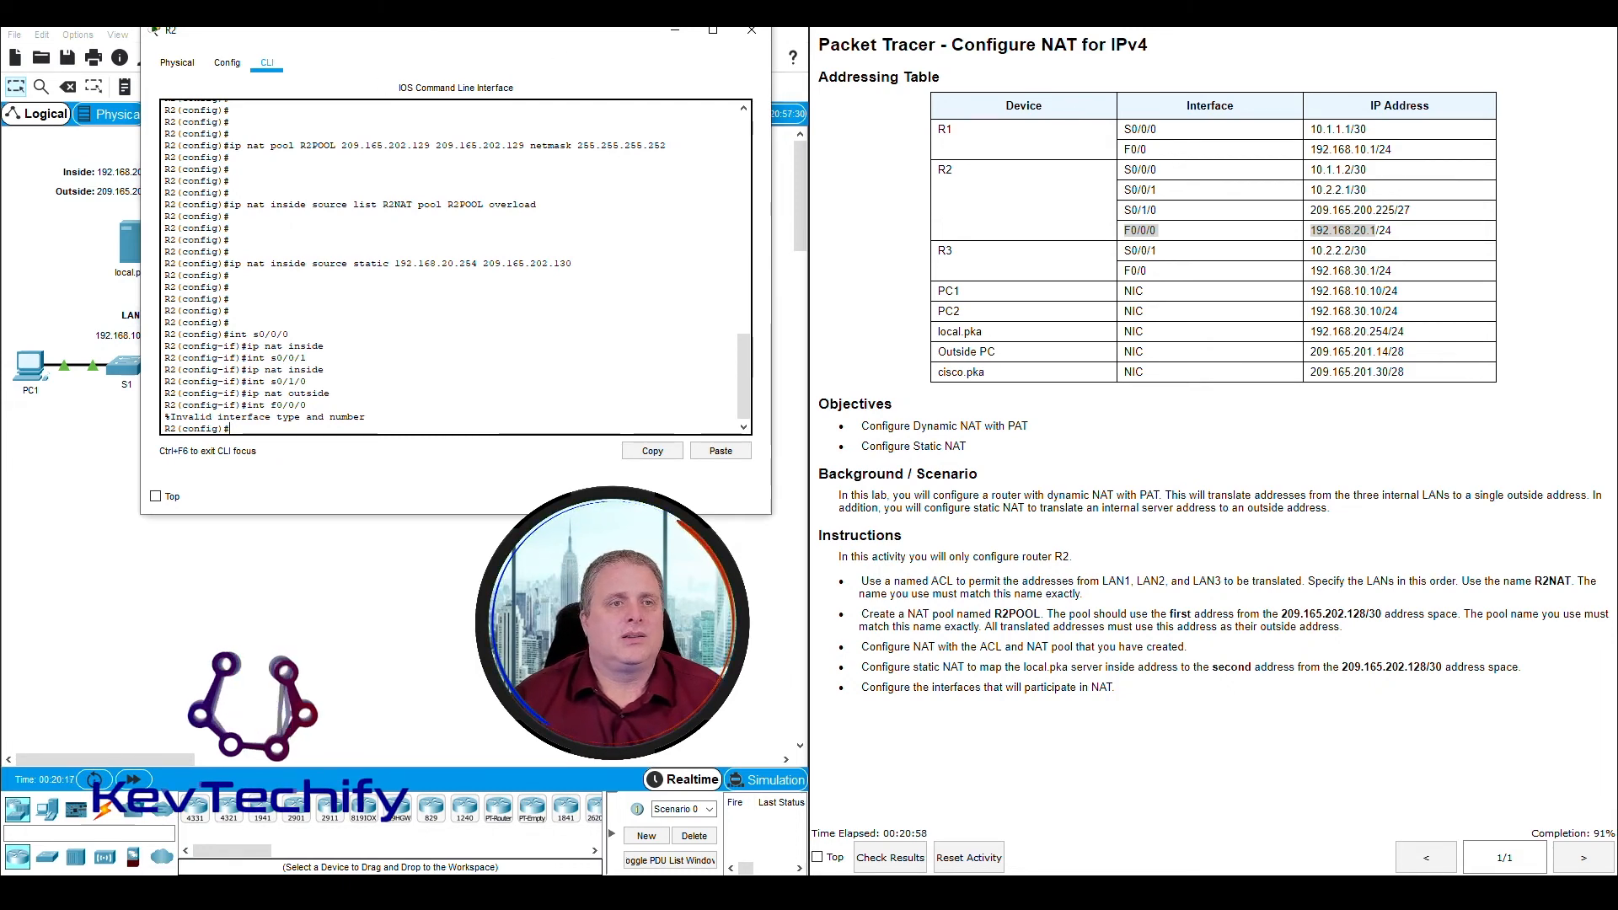
Uncover the topology and compare the port label on R2's link to S2 with the interface number in the last command
left_click_drag(432, 41, 1148, 59)
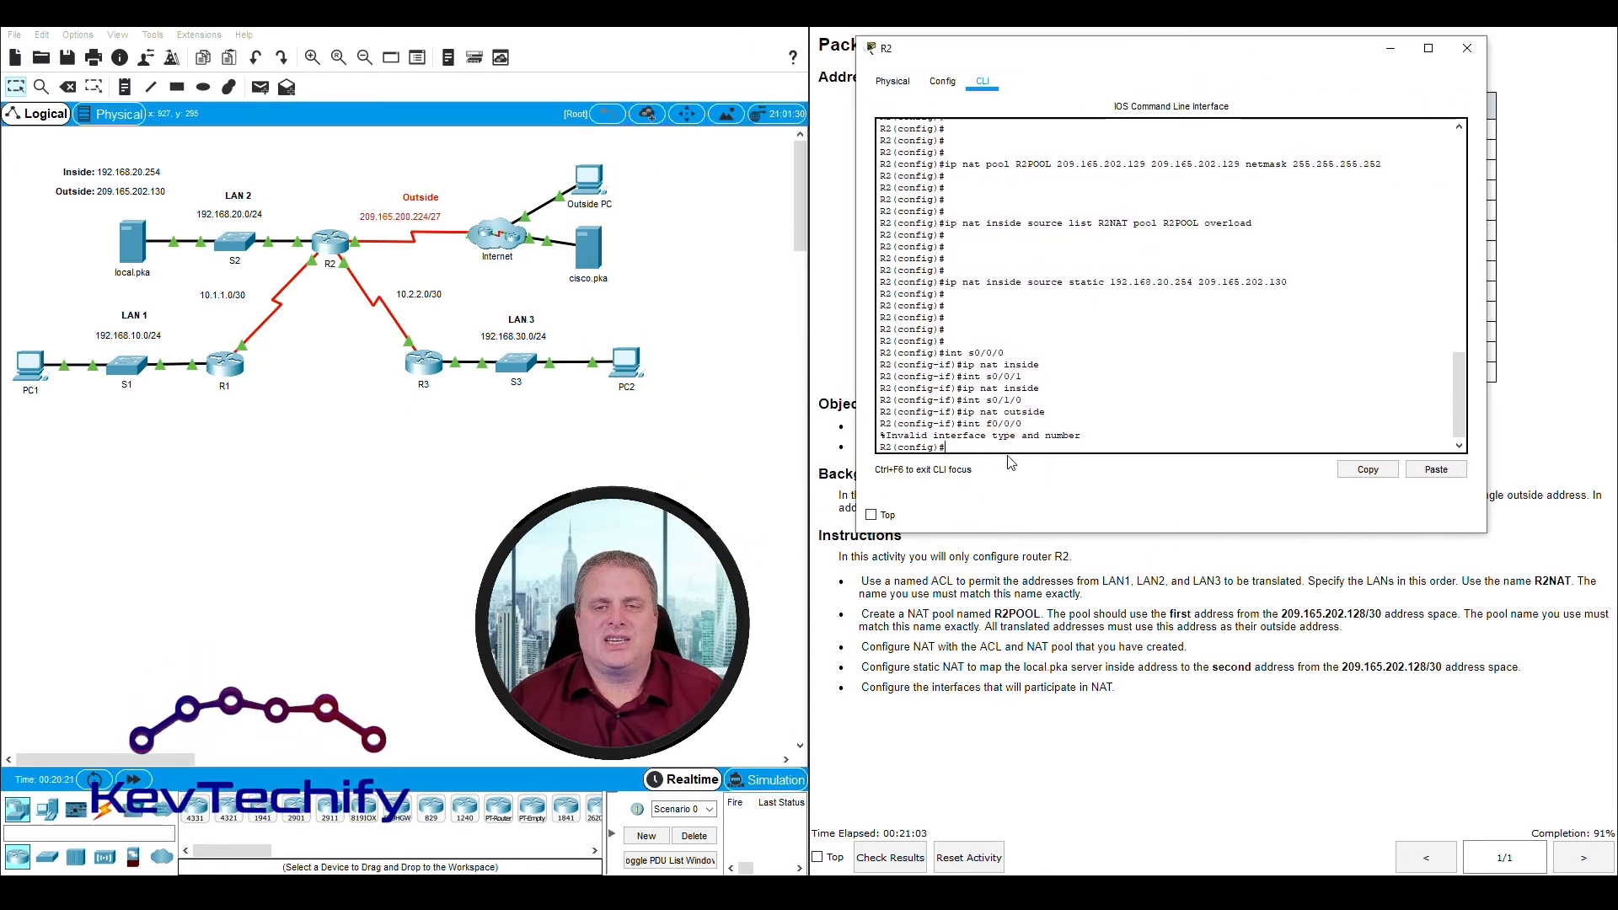
left_click(363, 184)
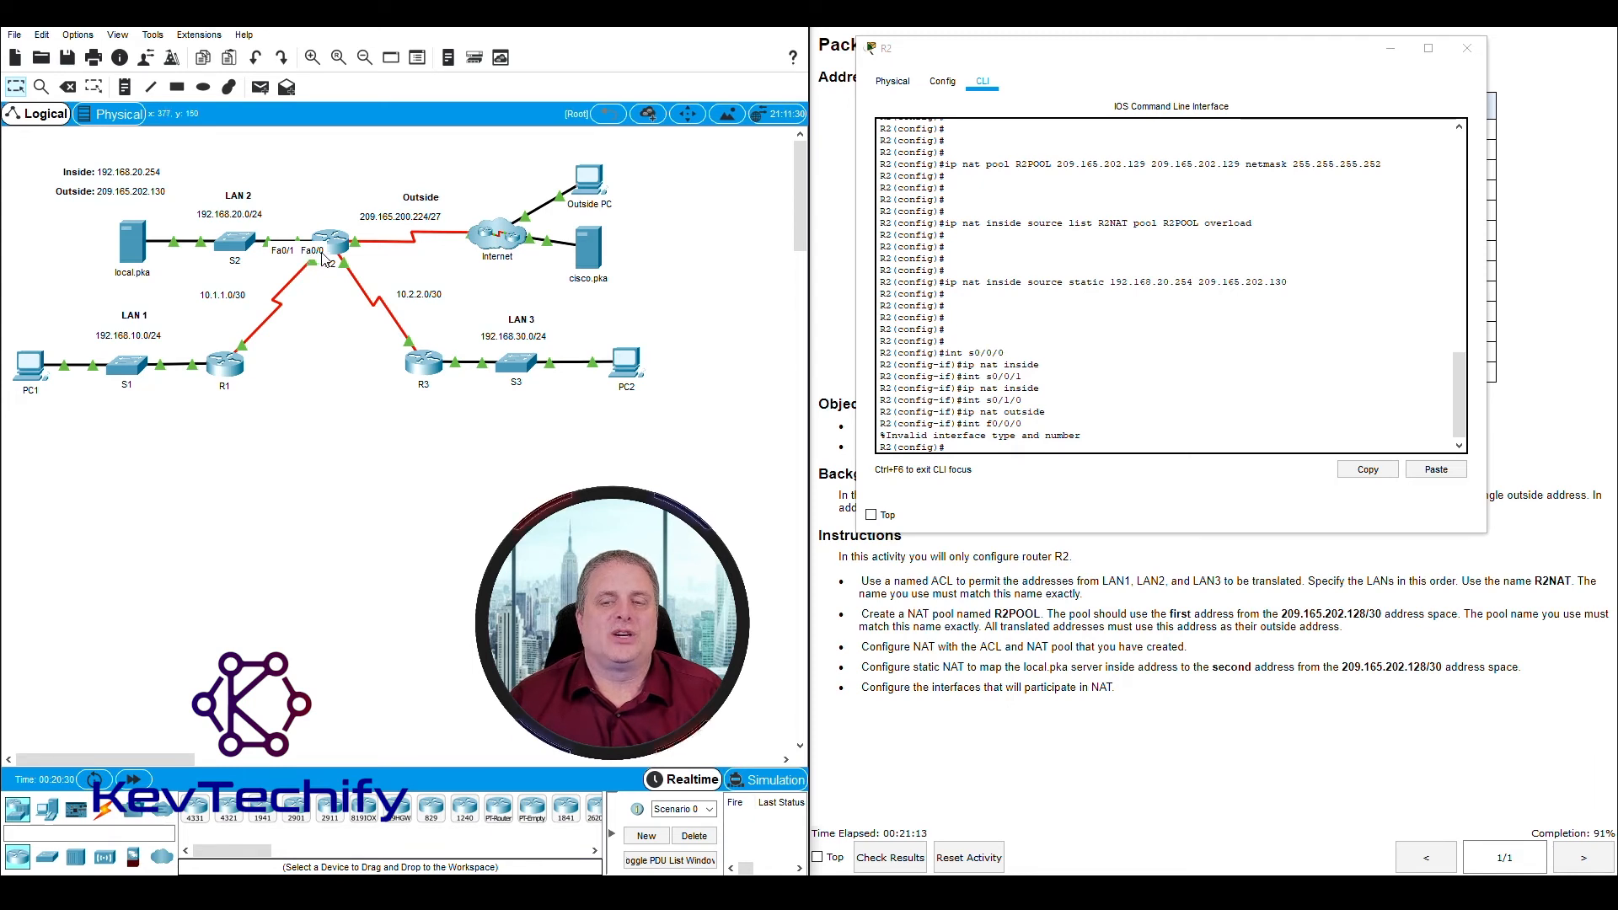
left_click(889, 436)
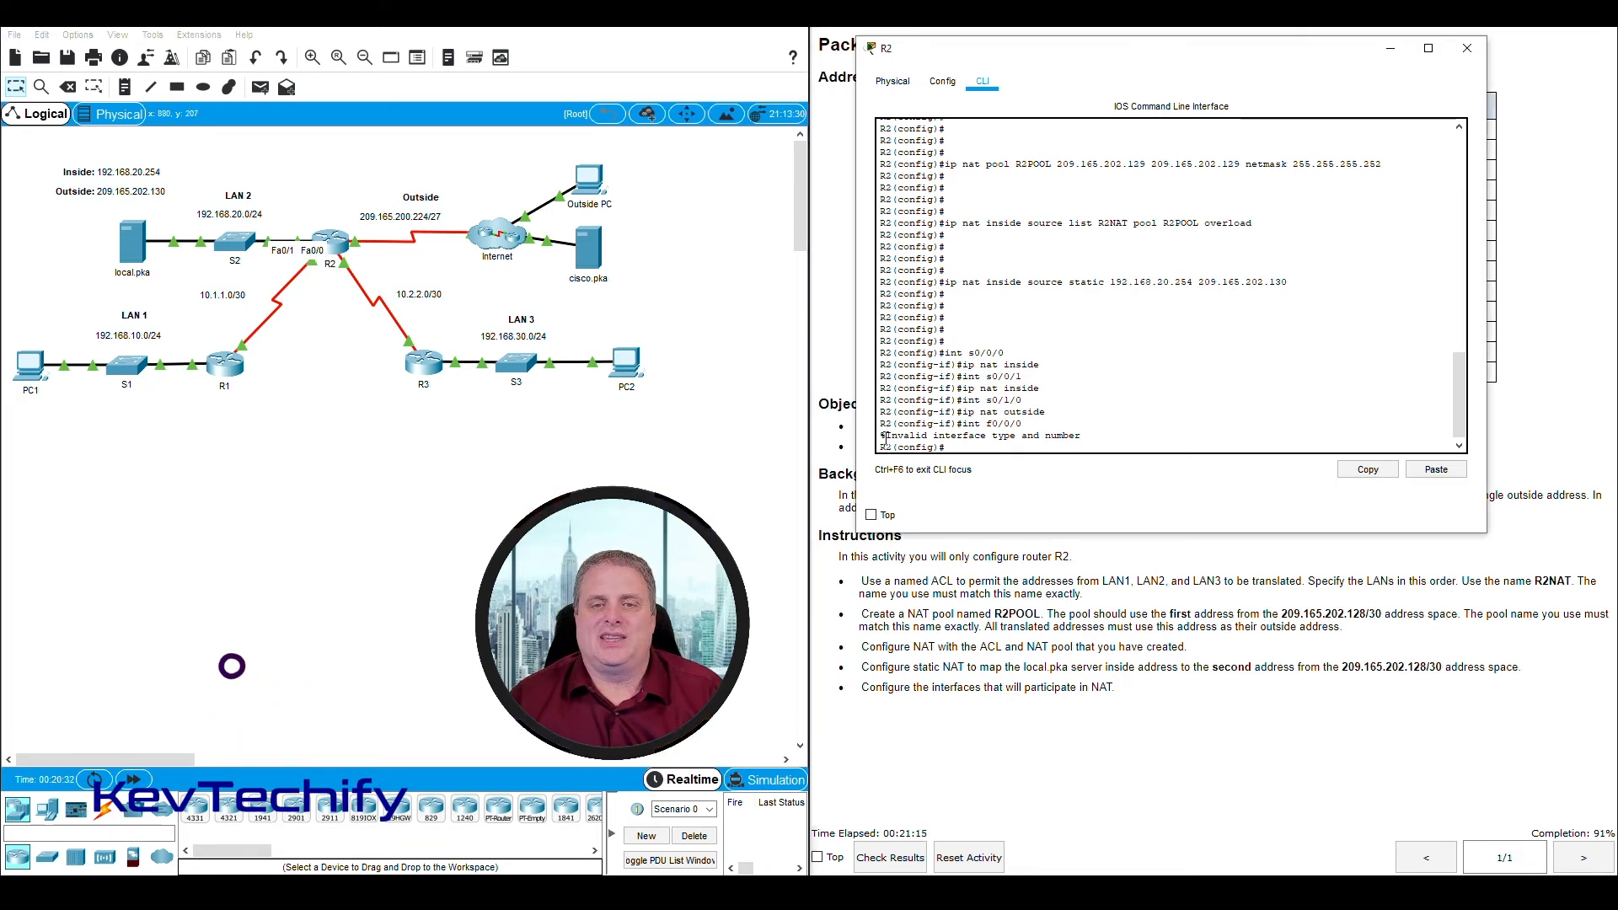
left_click_drag(887, 436, 1086, 435)
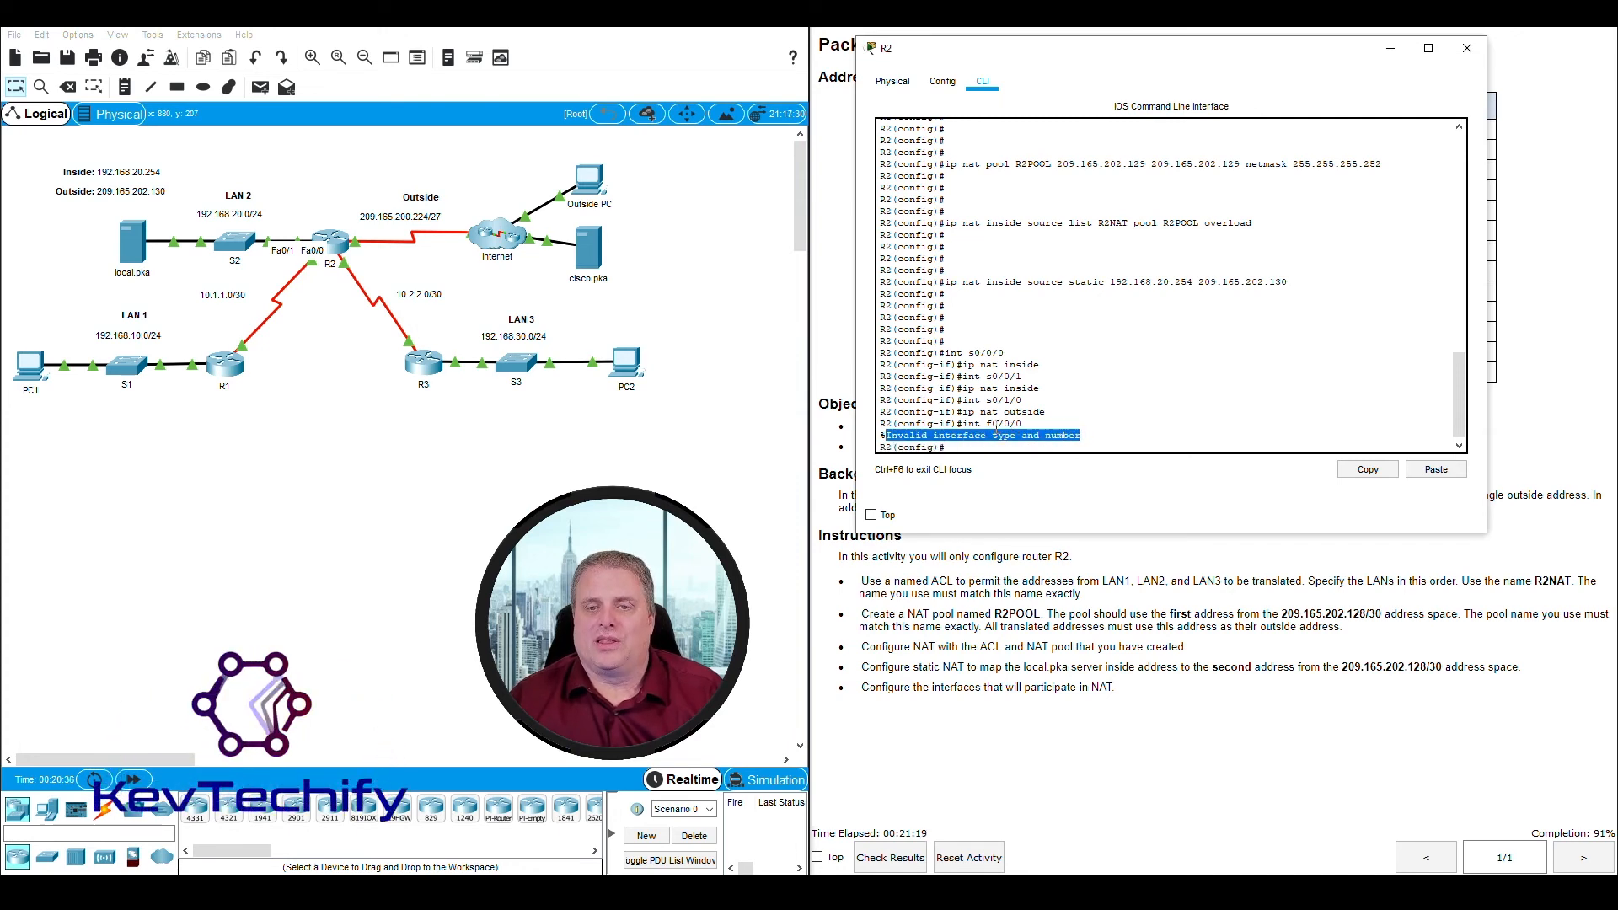
left_click_drag(993, 424, 1022, 425)
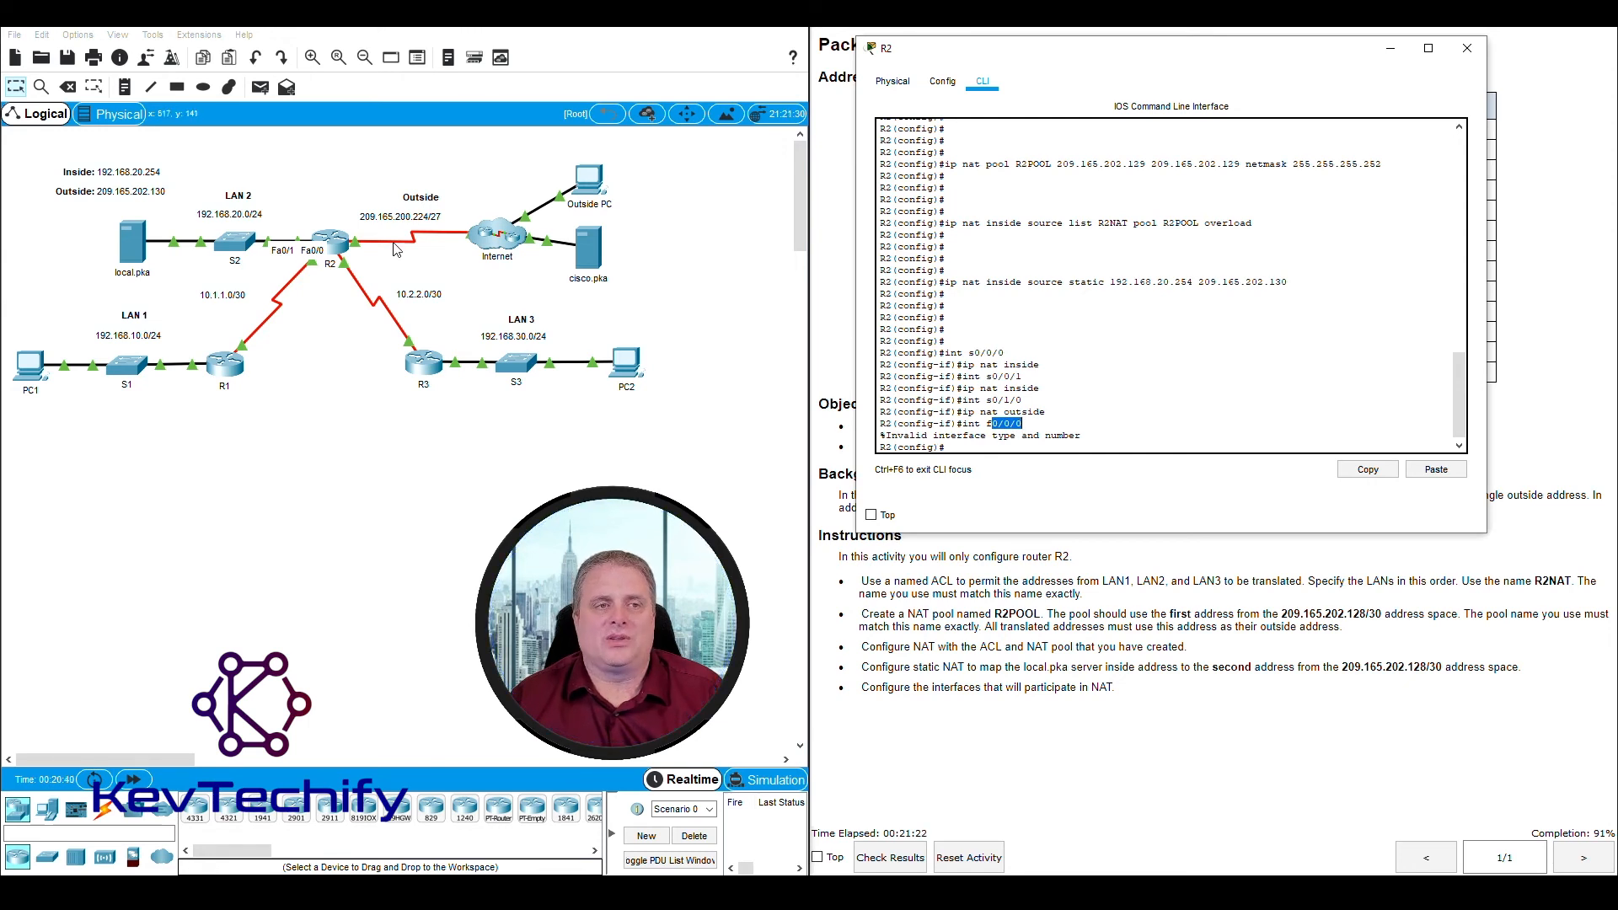
Enter configuration mode for R2's interface f0/0, check the addressing table, and configure the interface with ip nat inside
left_click(979, 446)
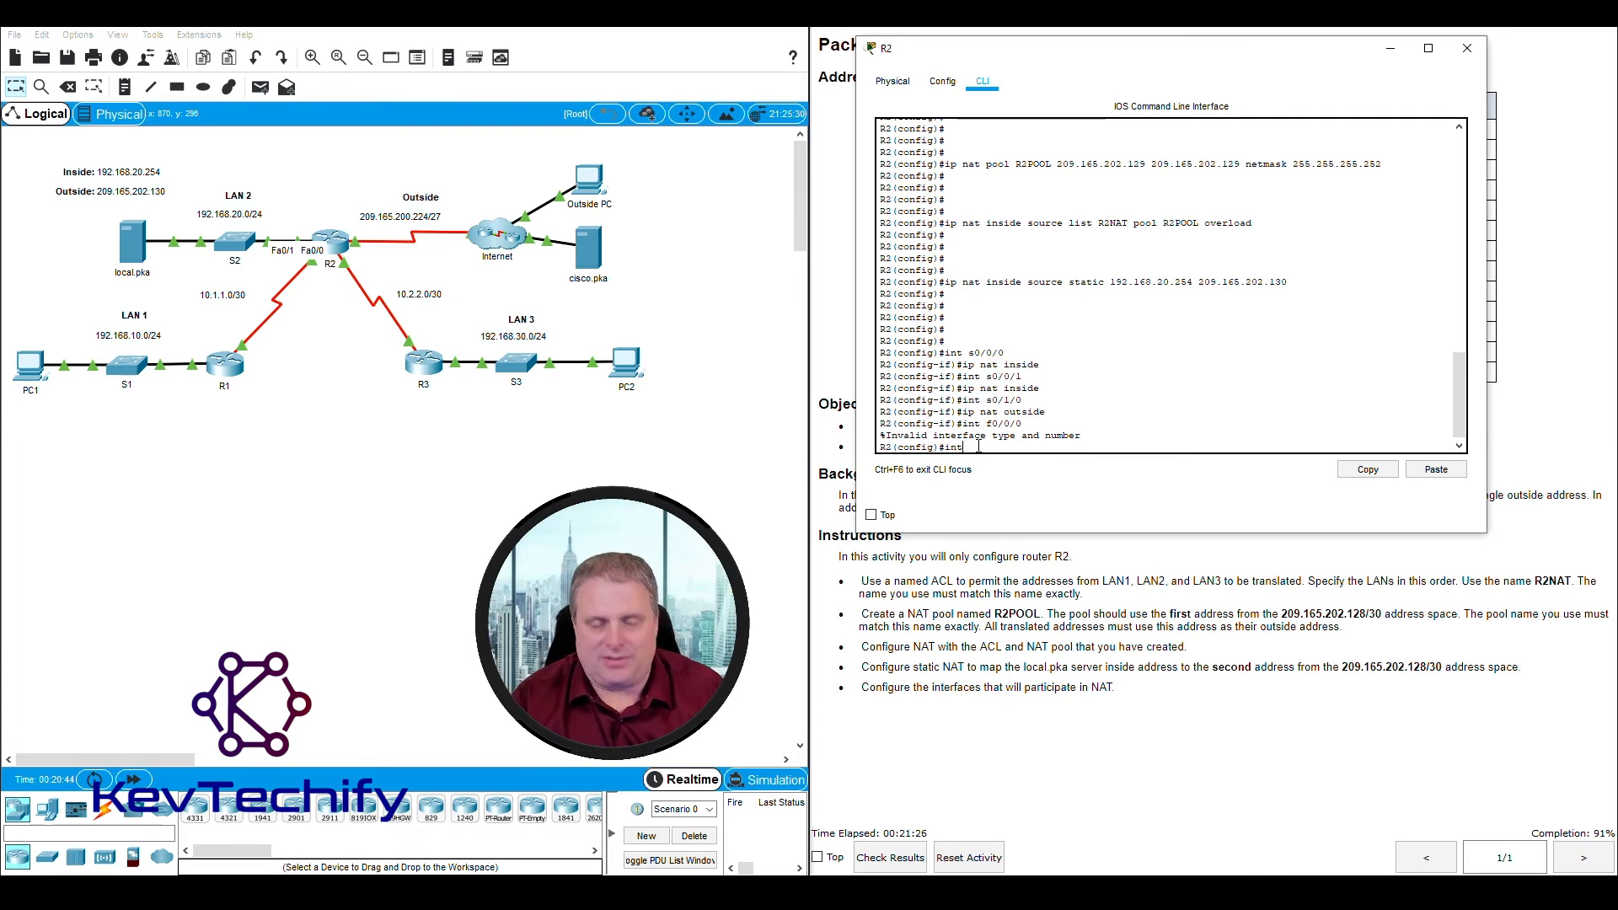
type("int ")
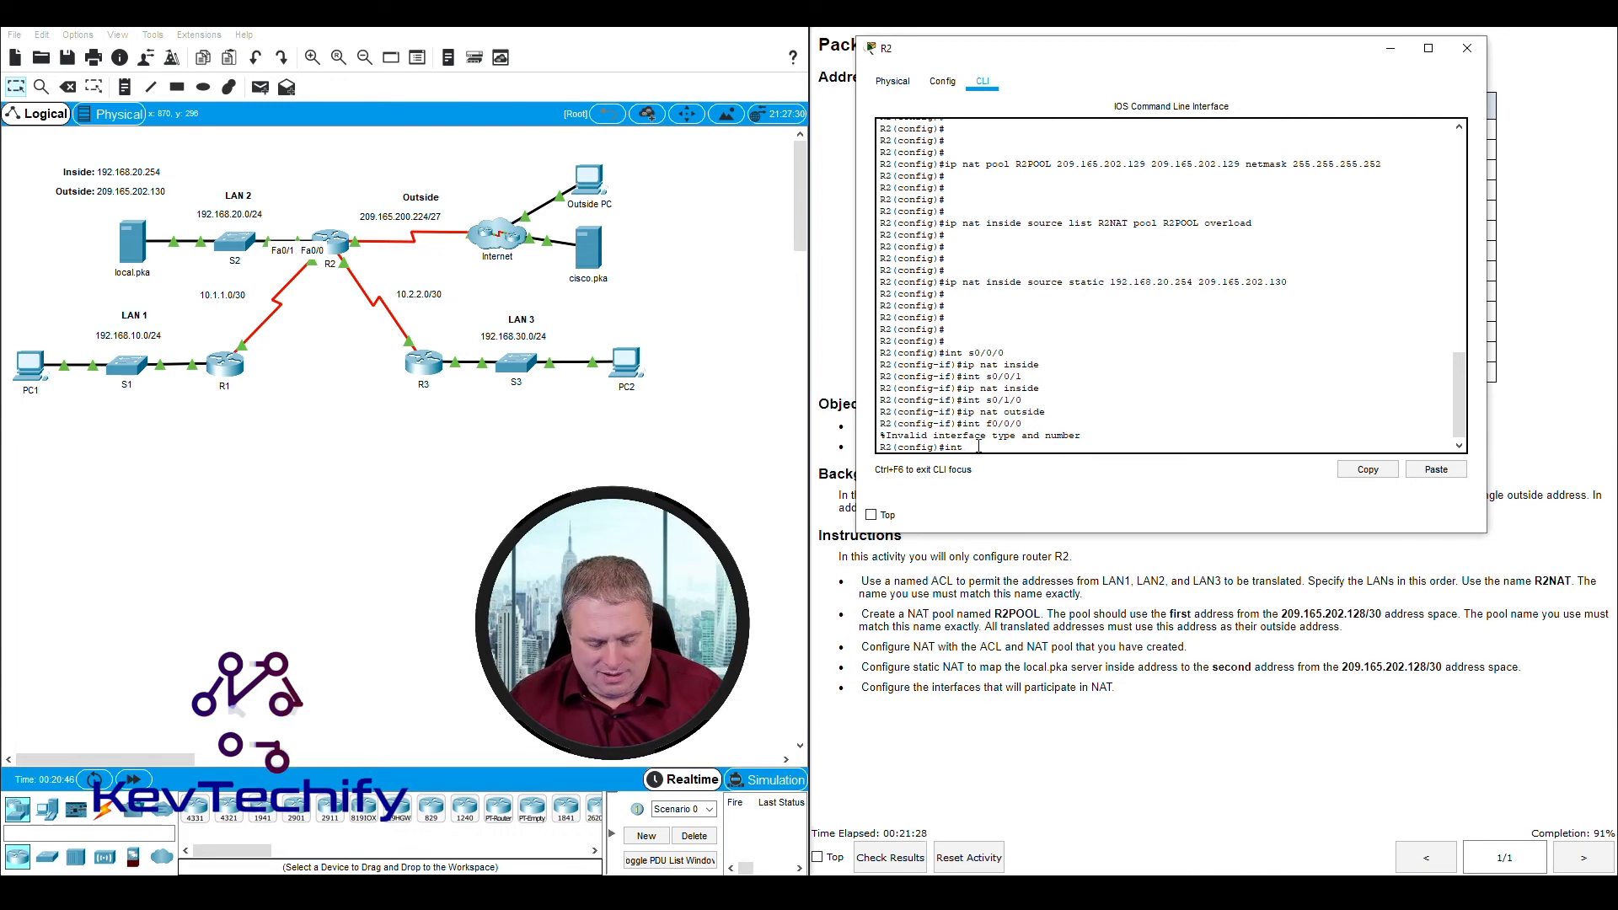
type("f0/0")
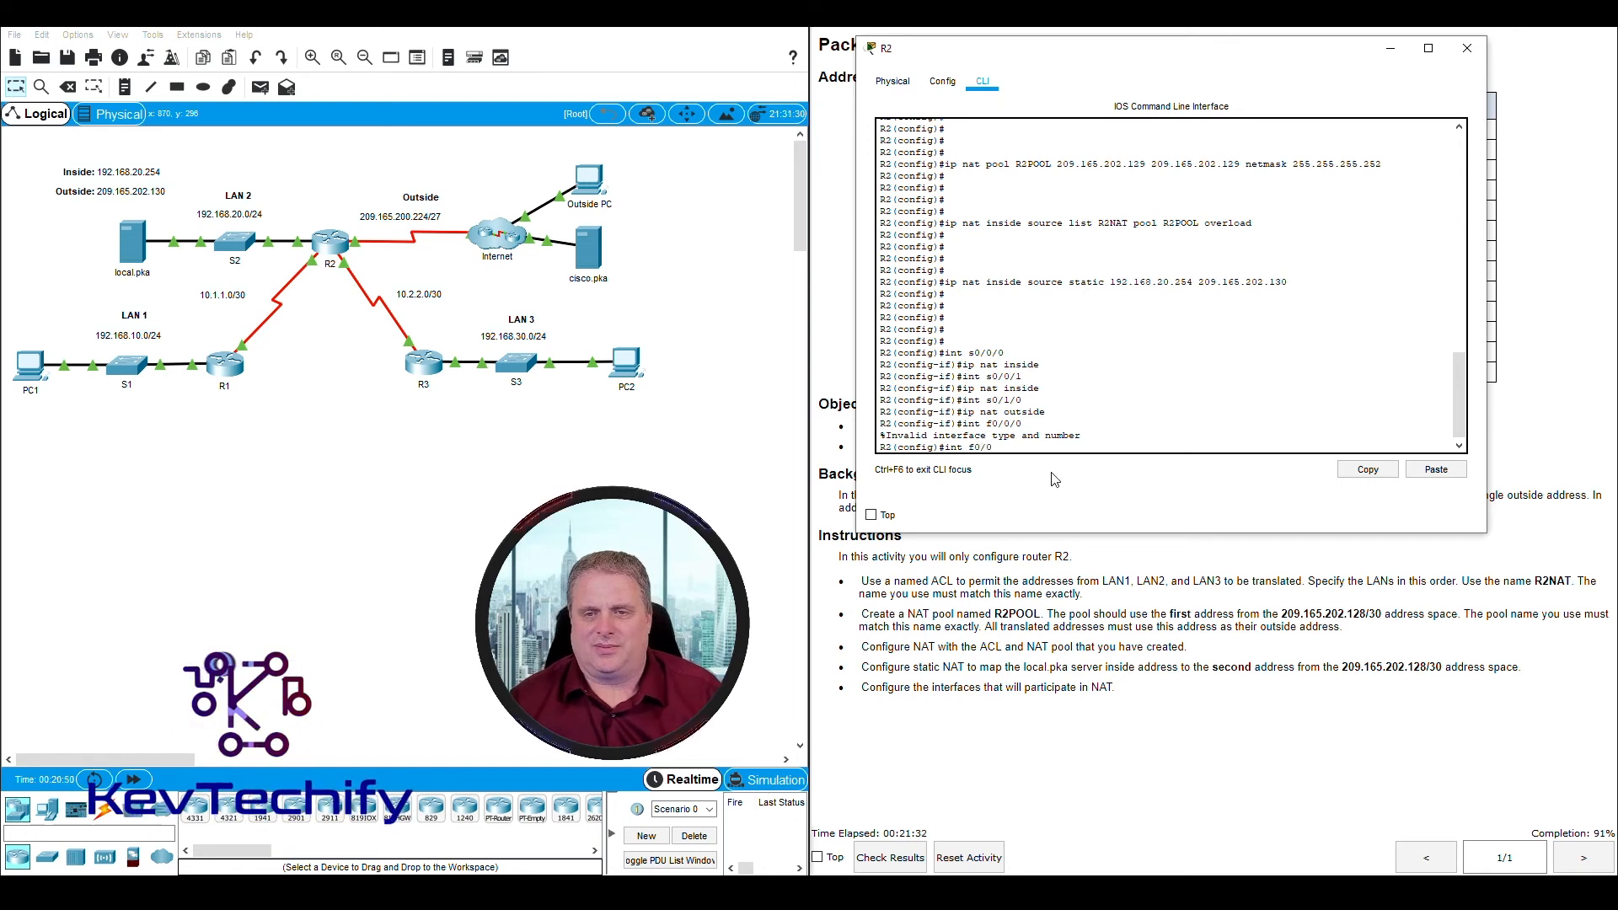
key("Return")
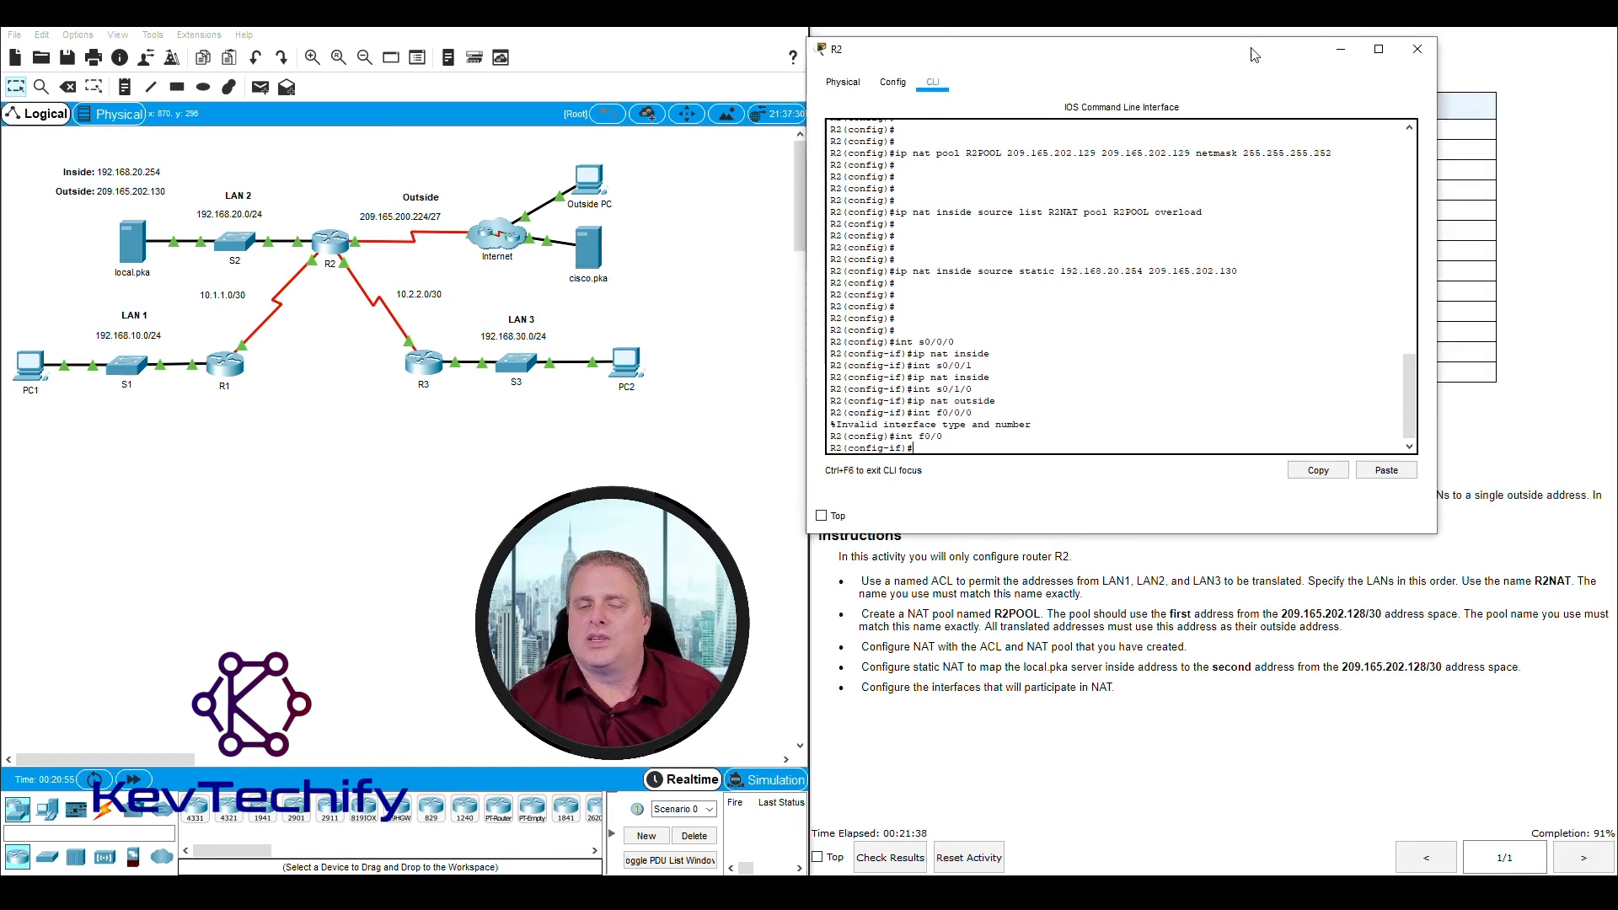
left_click_drag(1310, 40, 623, 13)
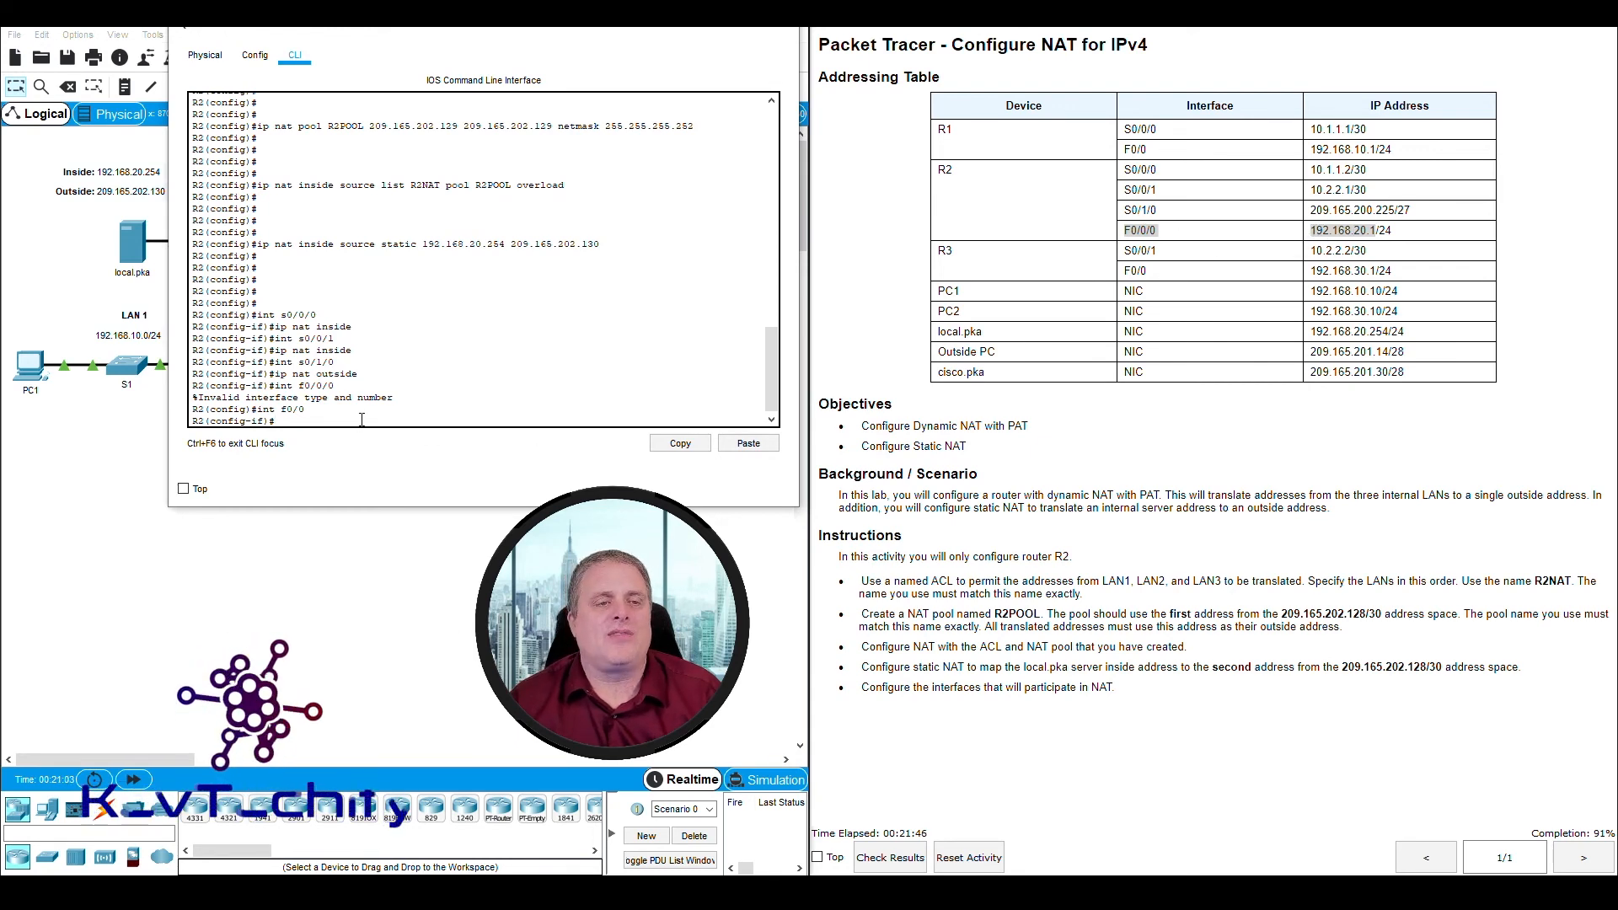
type("ip n")
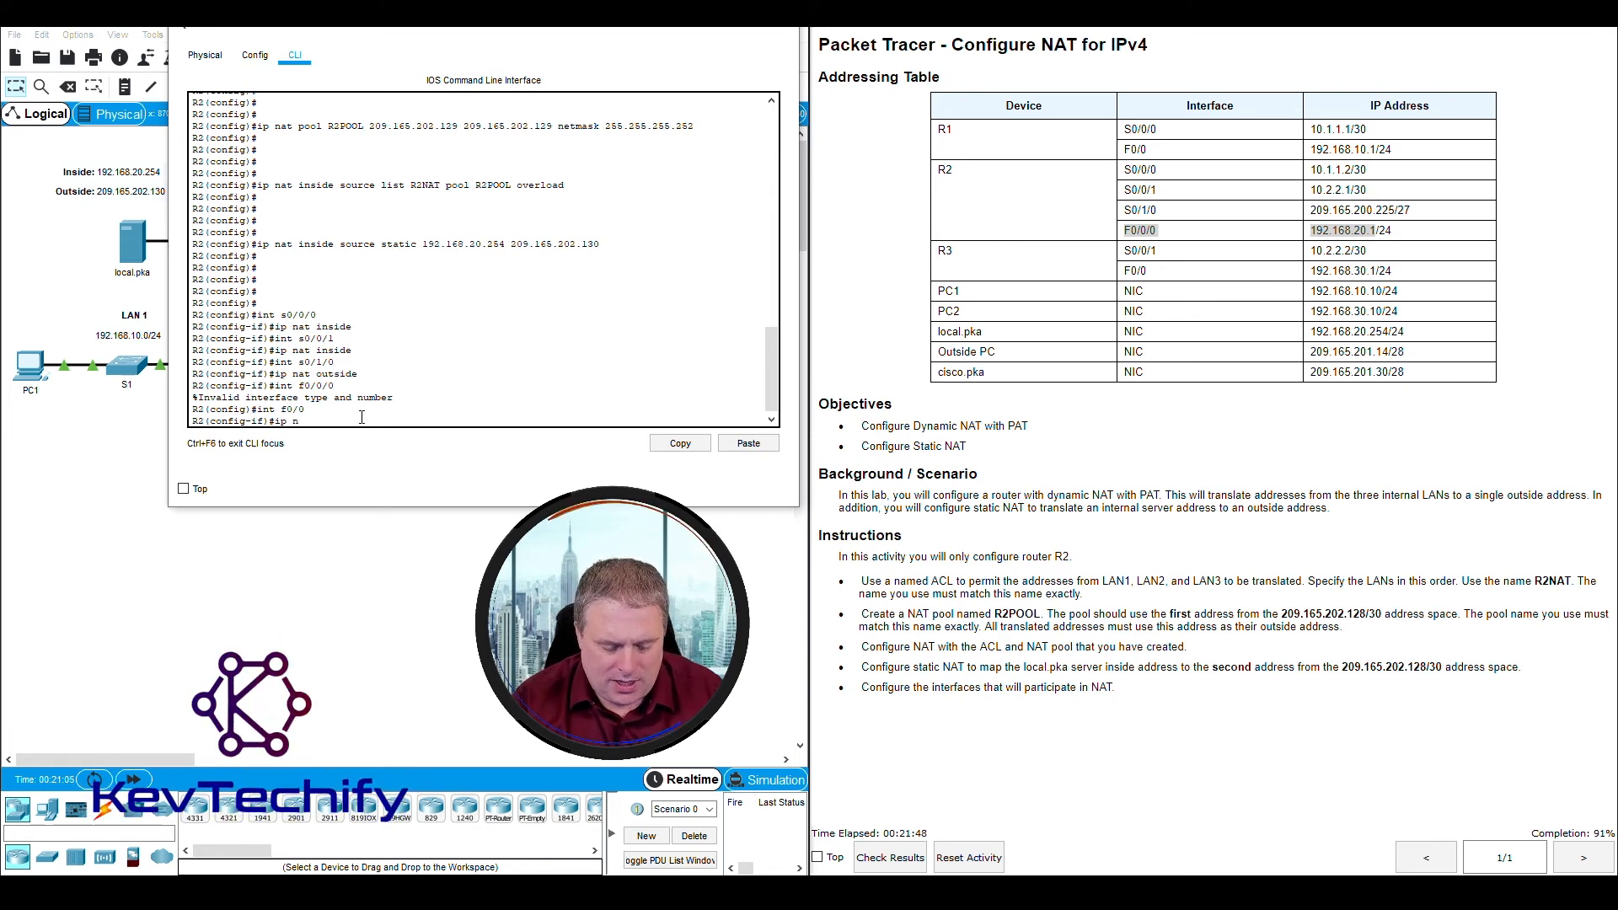
type("at ins")
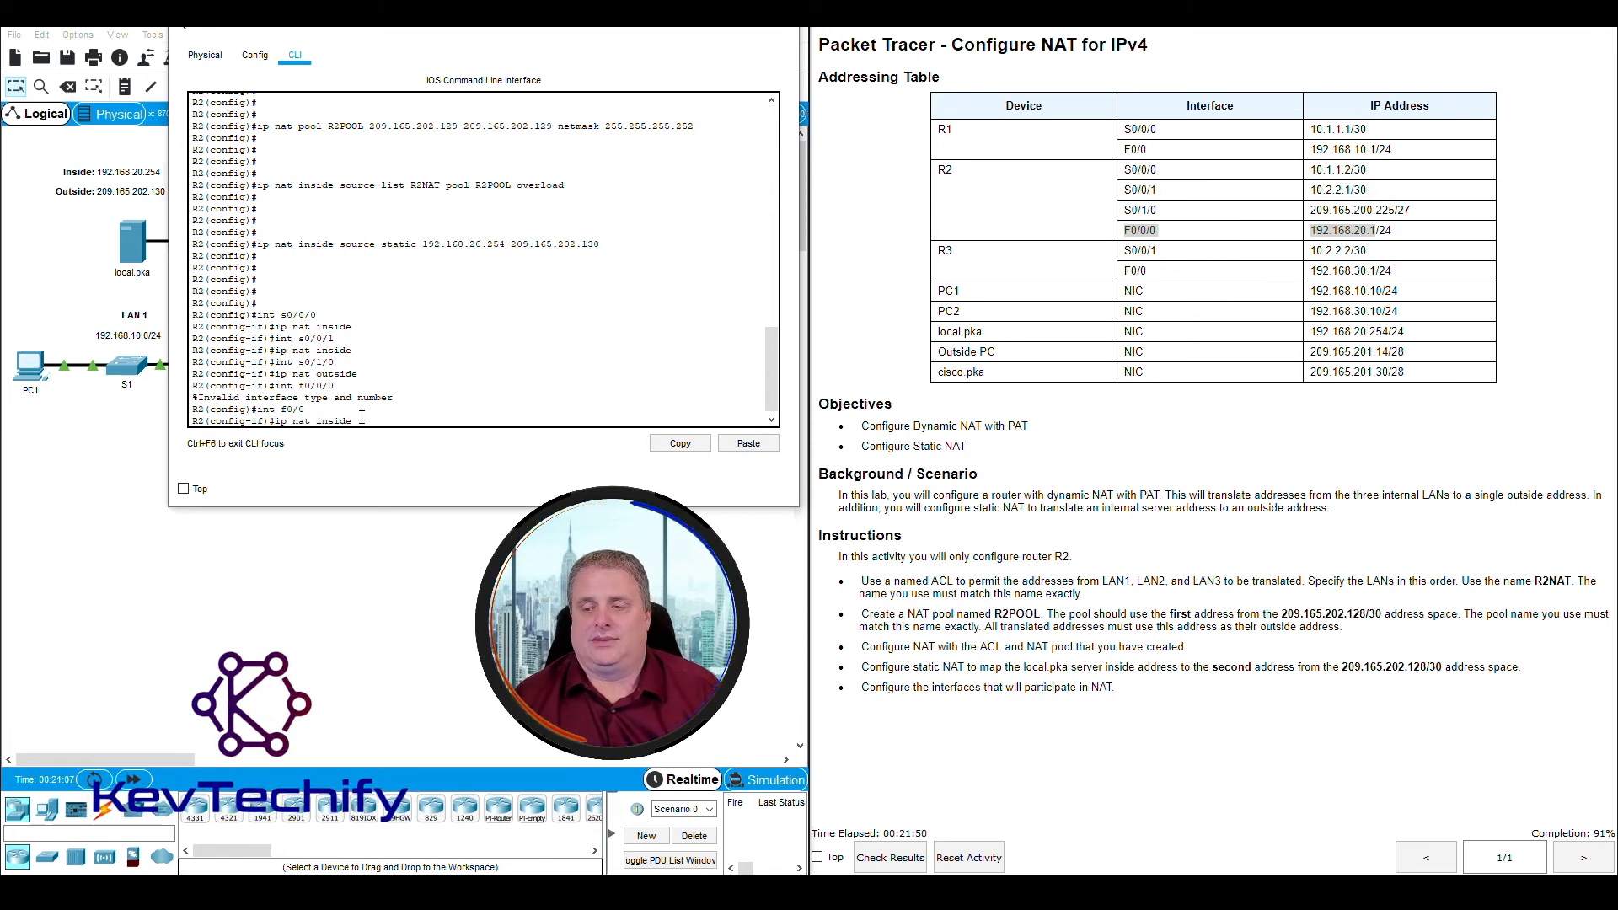
type("ide")
key("Return")
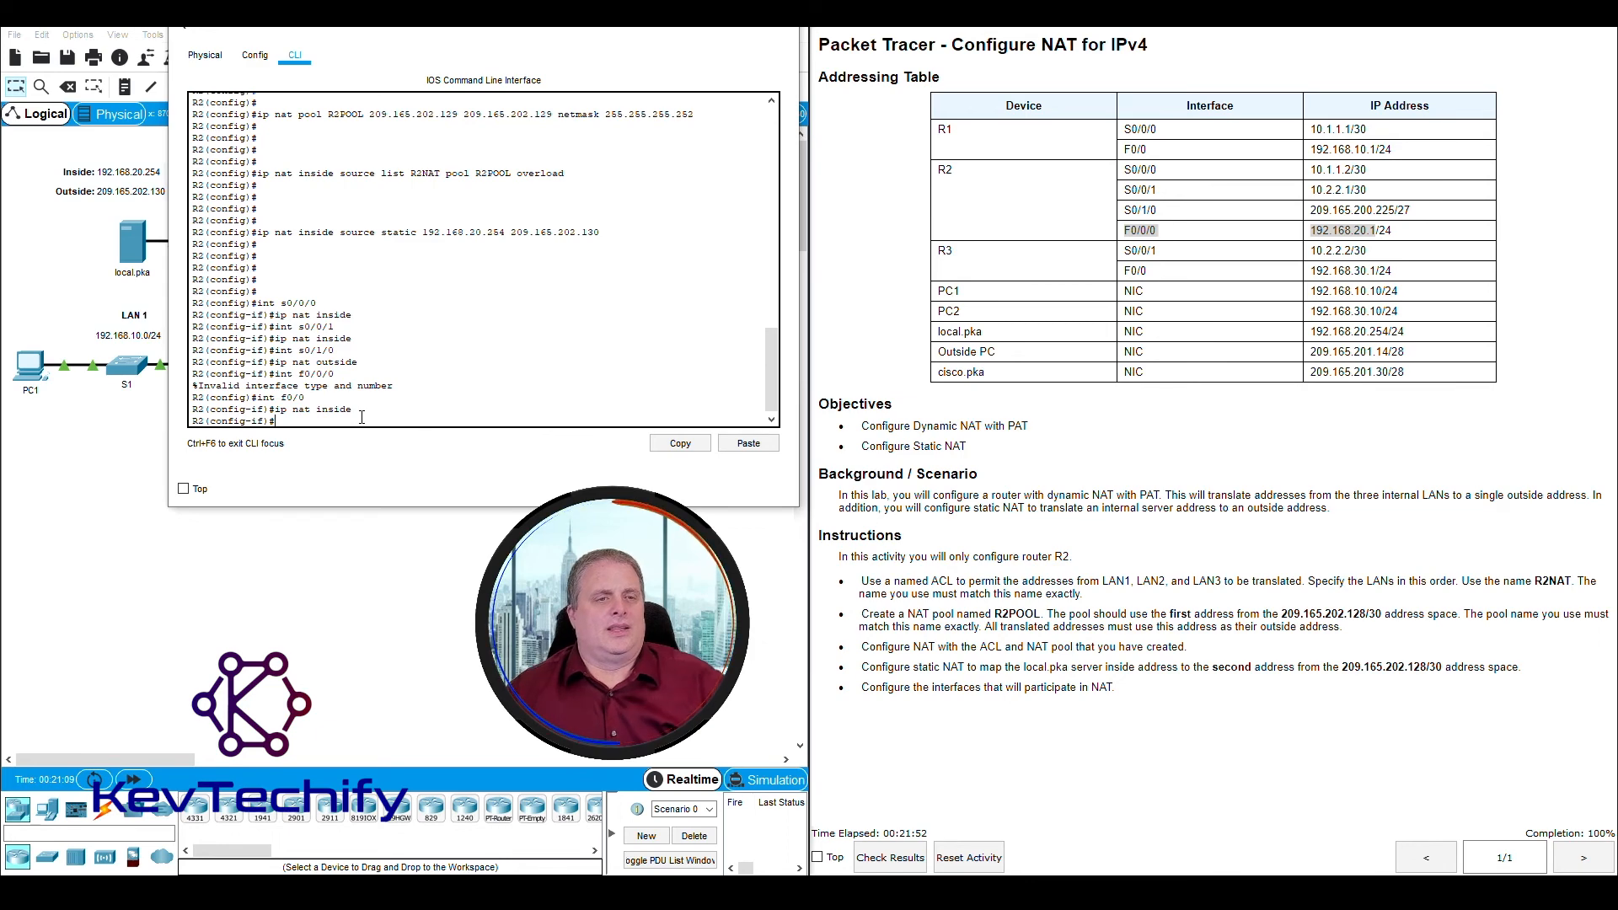
Uncover the topology, review R2's links to LAN 1, LAN 2, LAN 3 and the Outside network, and uncover the activity instructions
left_click_drag(528, 33, 1162, 72)
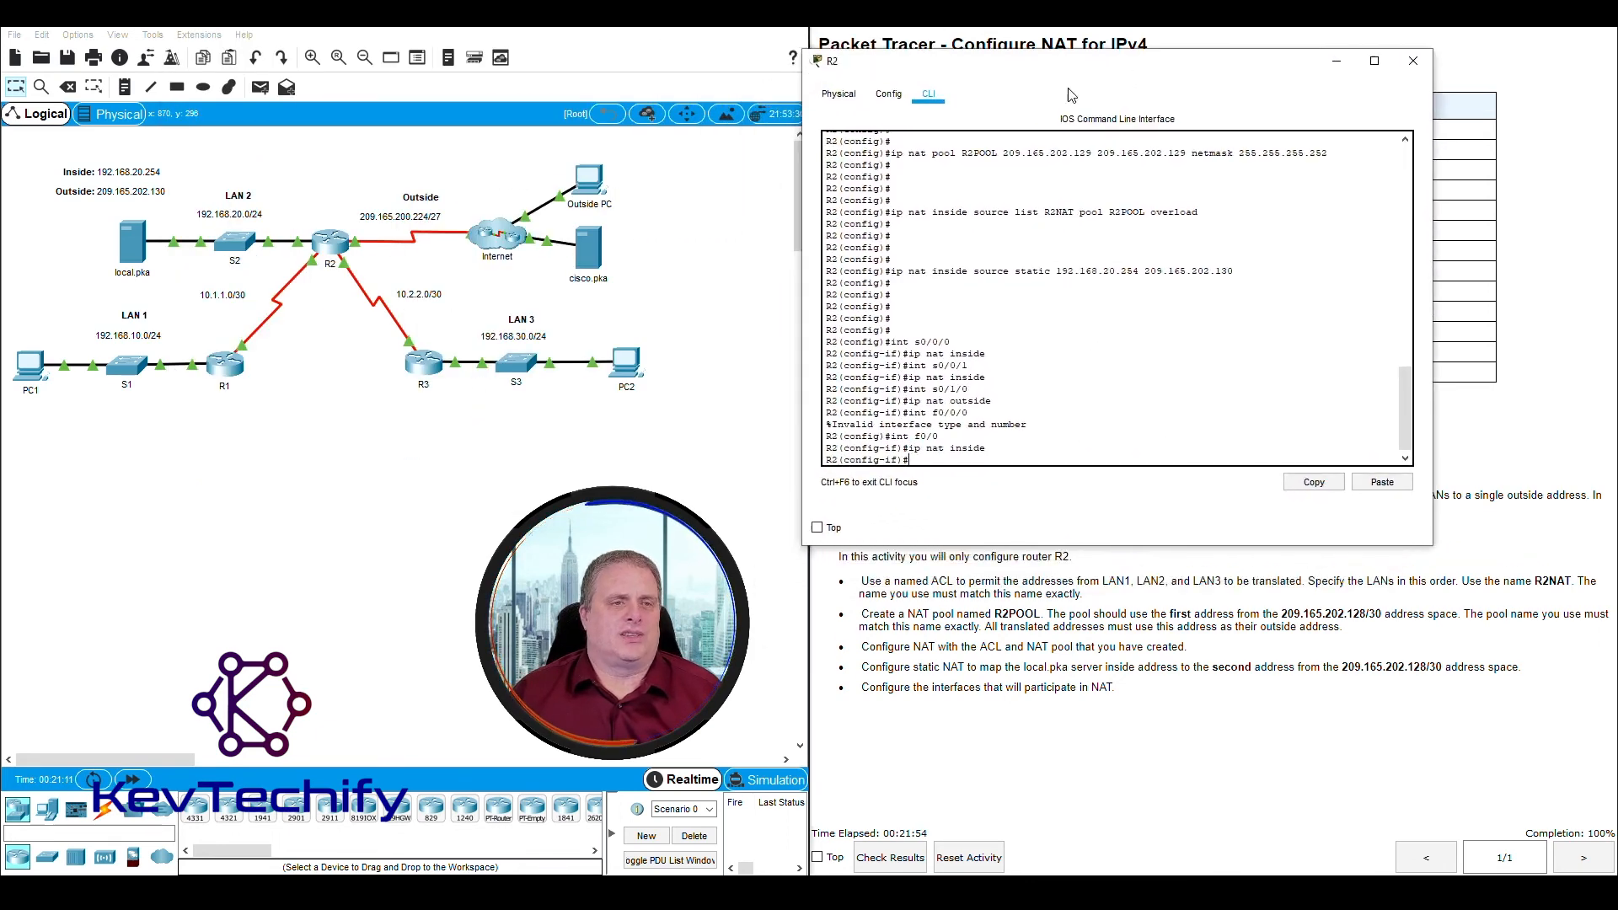
left_click(218, 215)
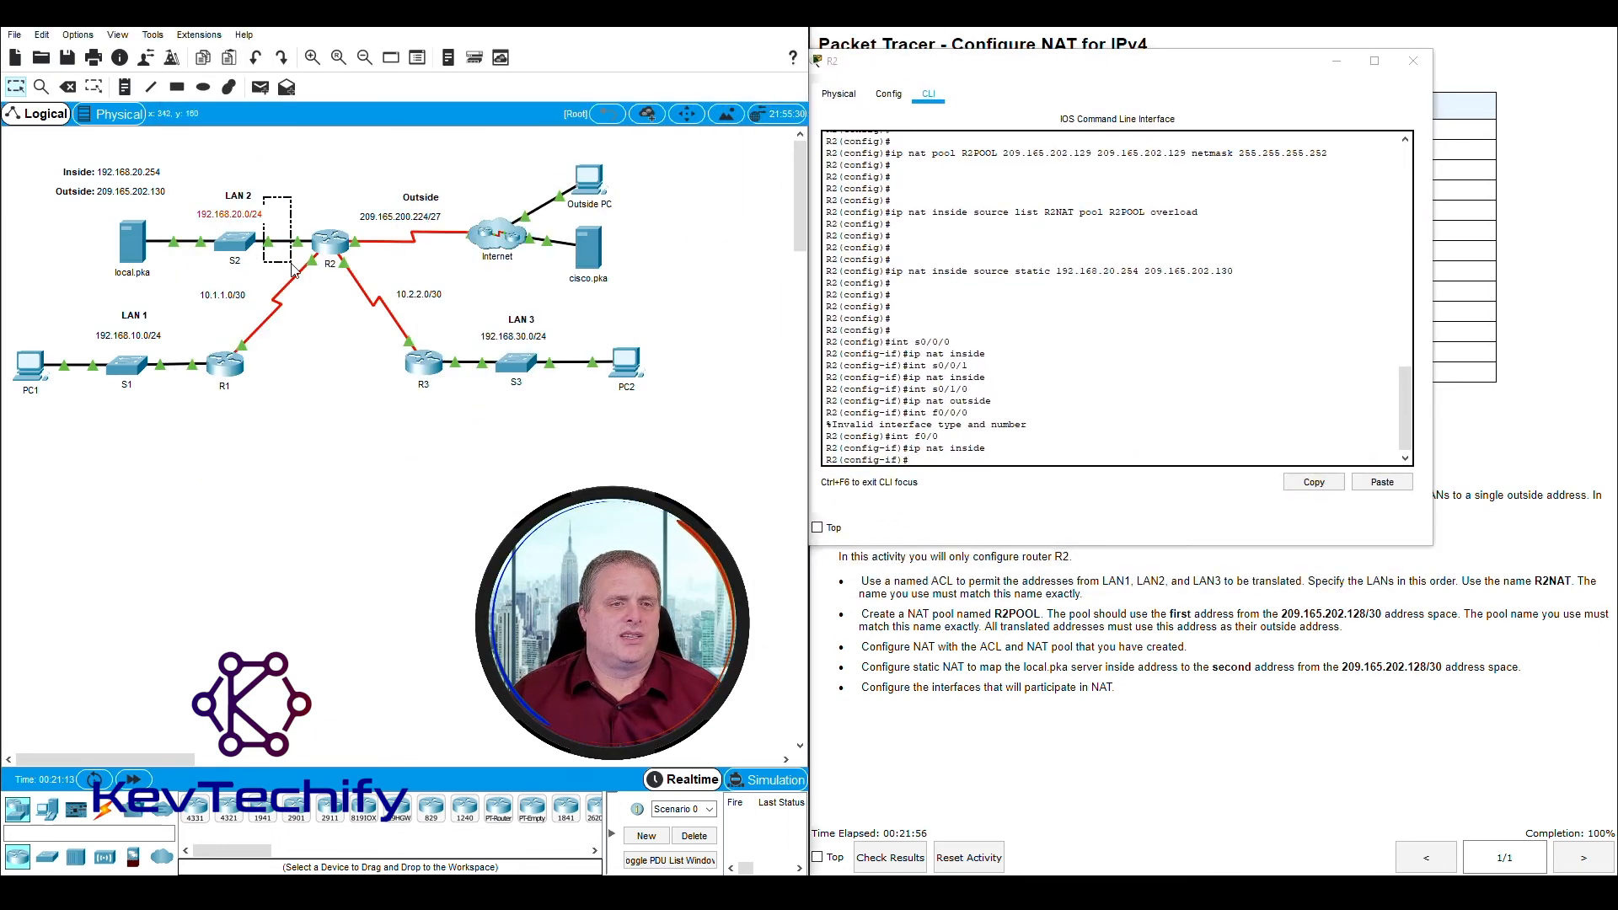
left_click_drag(324, 300, 356, 271)
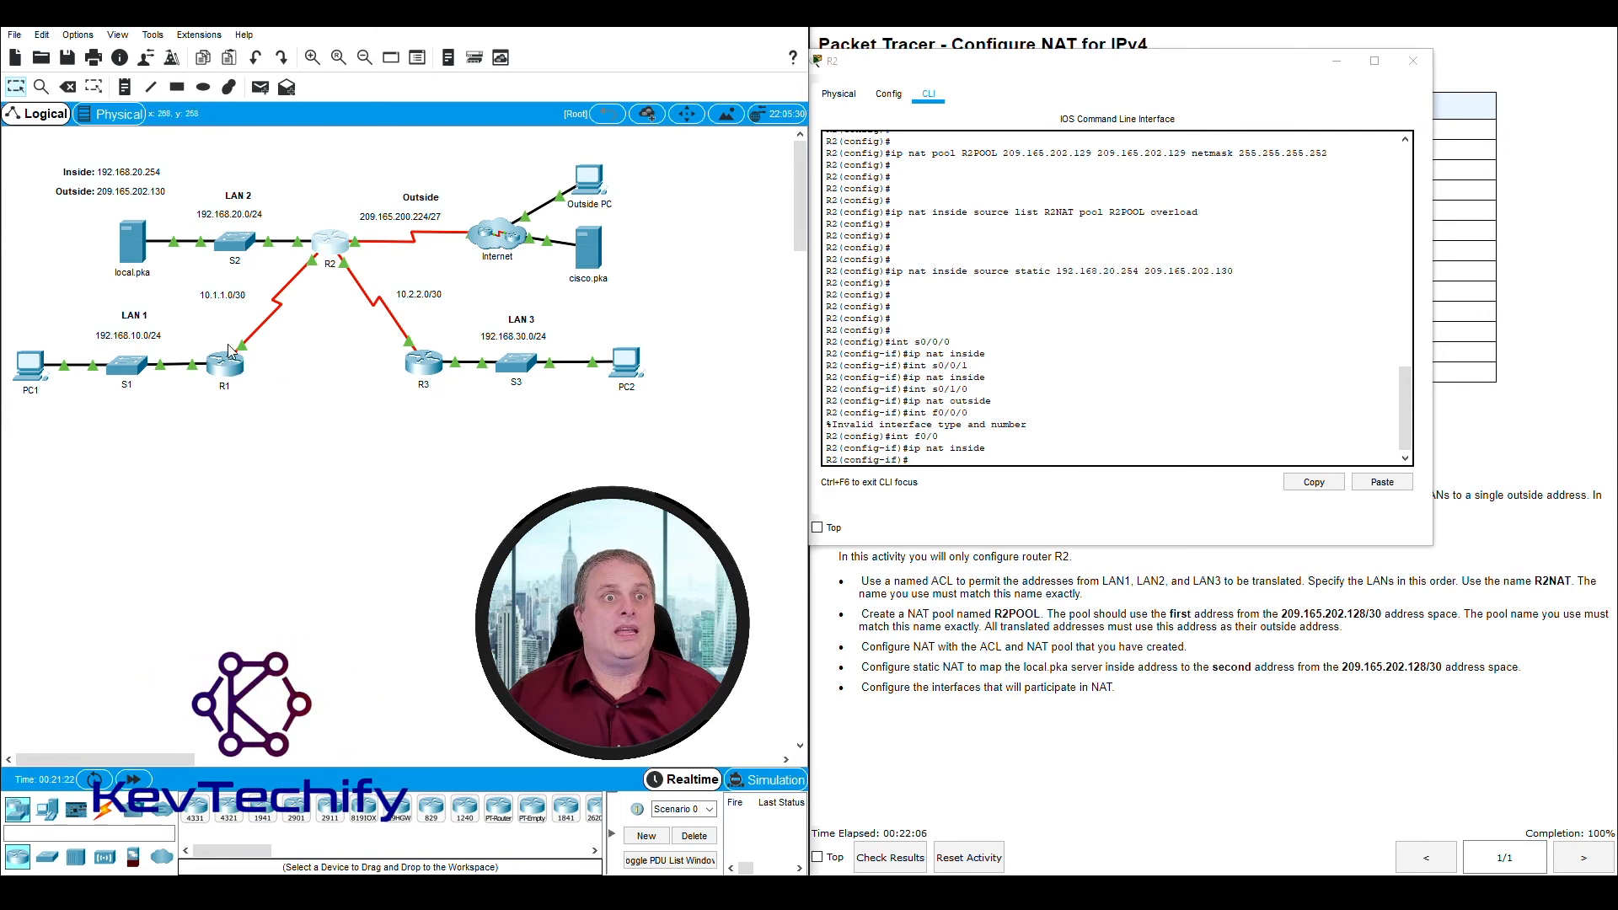
left_click_drag(82, 305, 192, 356)
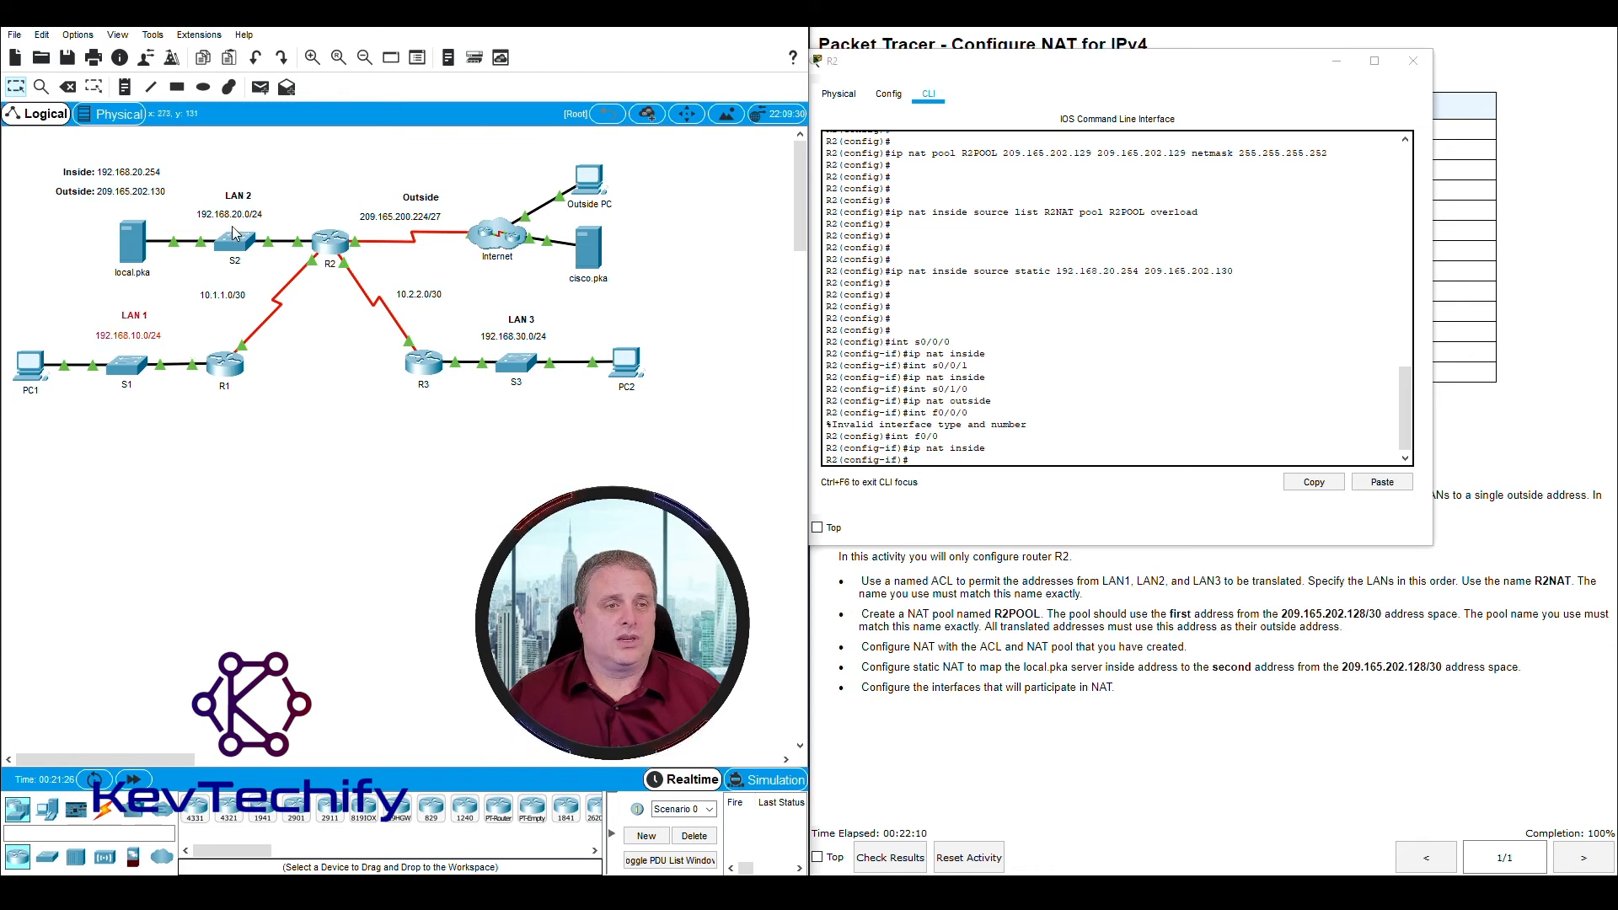
left_click_drag(66, 308, 193, 353)
left_click_drag(192, 184, 249, 221)
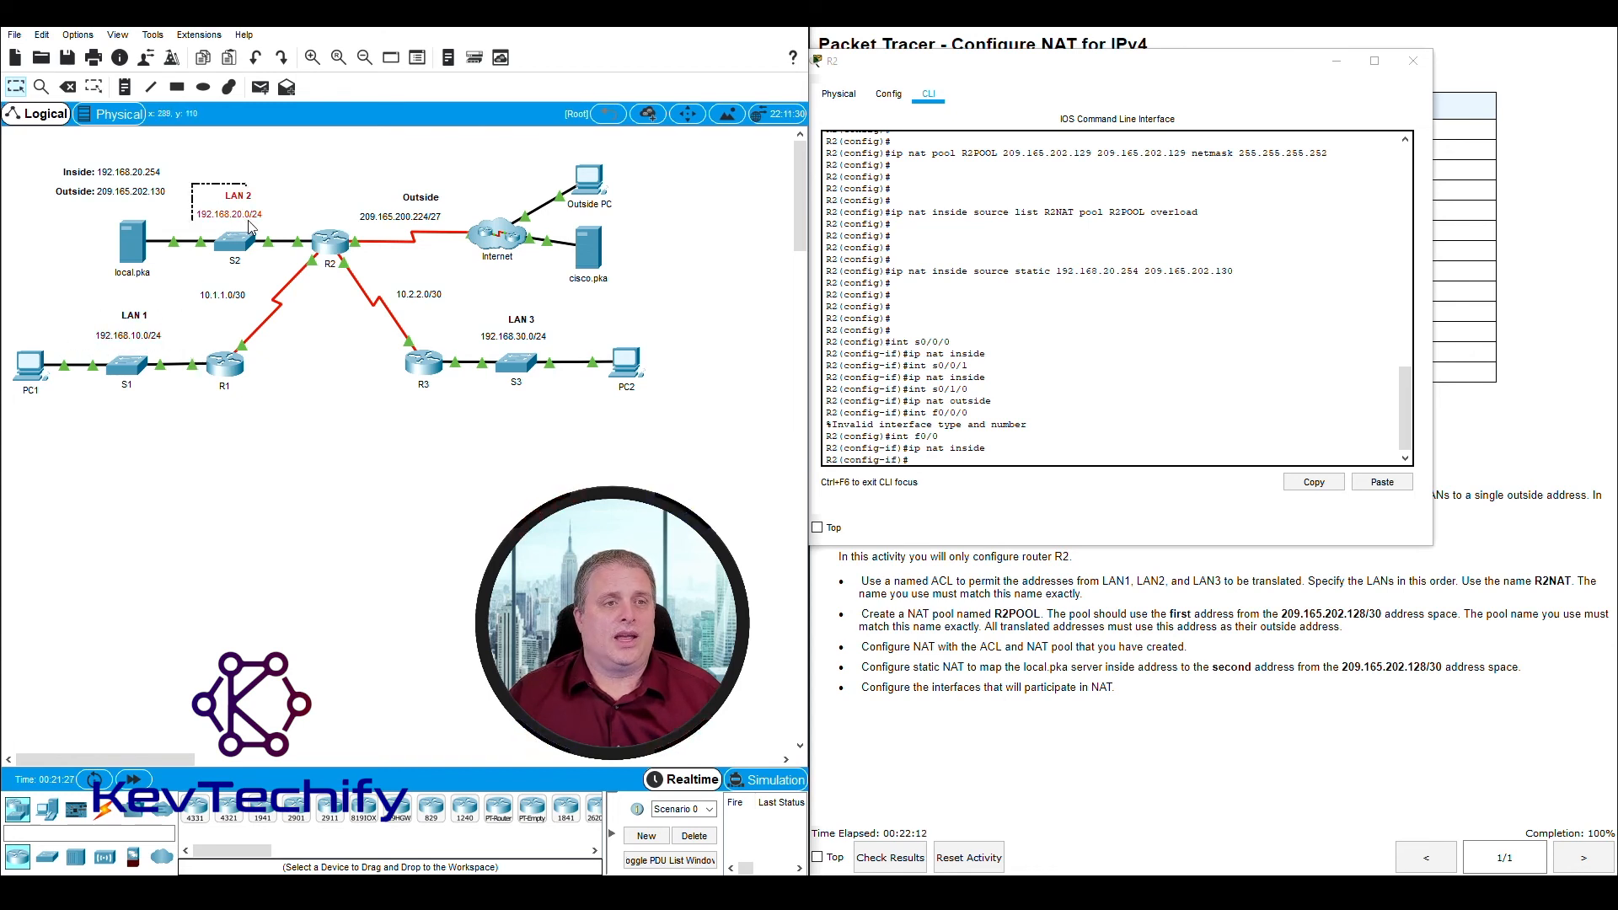
left_click_drag(466, 307, 558, 378)
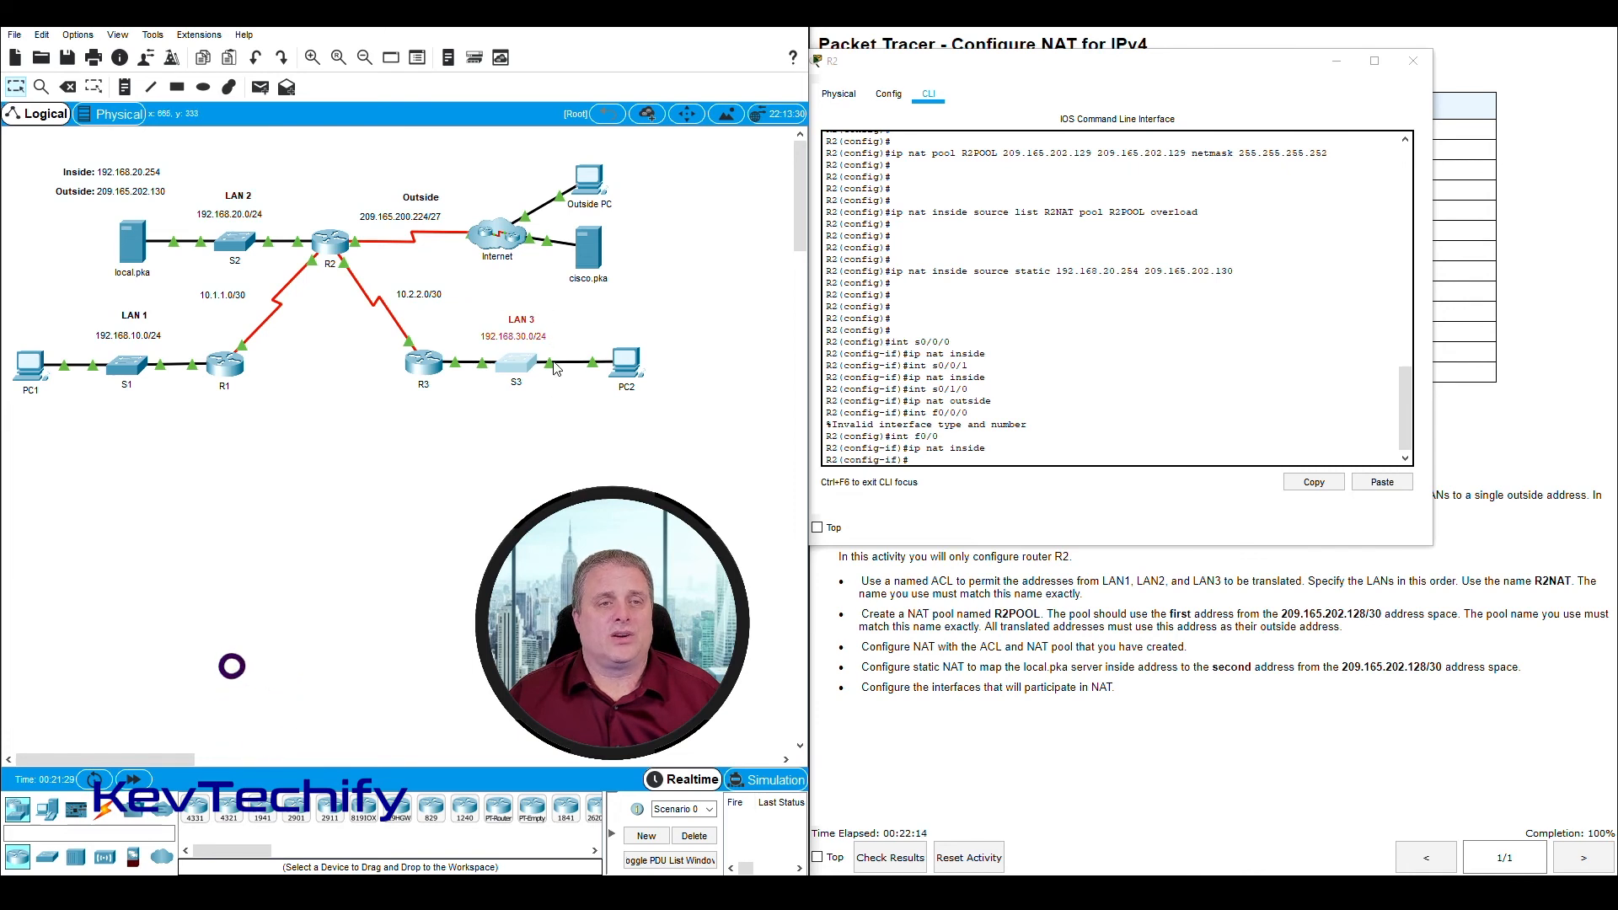
left_click_drag(381, 165, 472, 268)
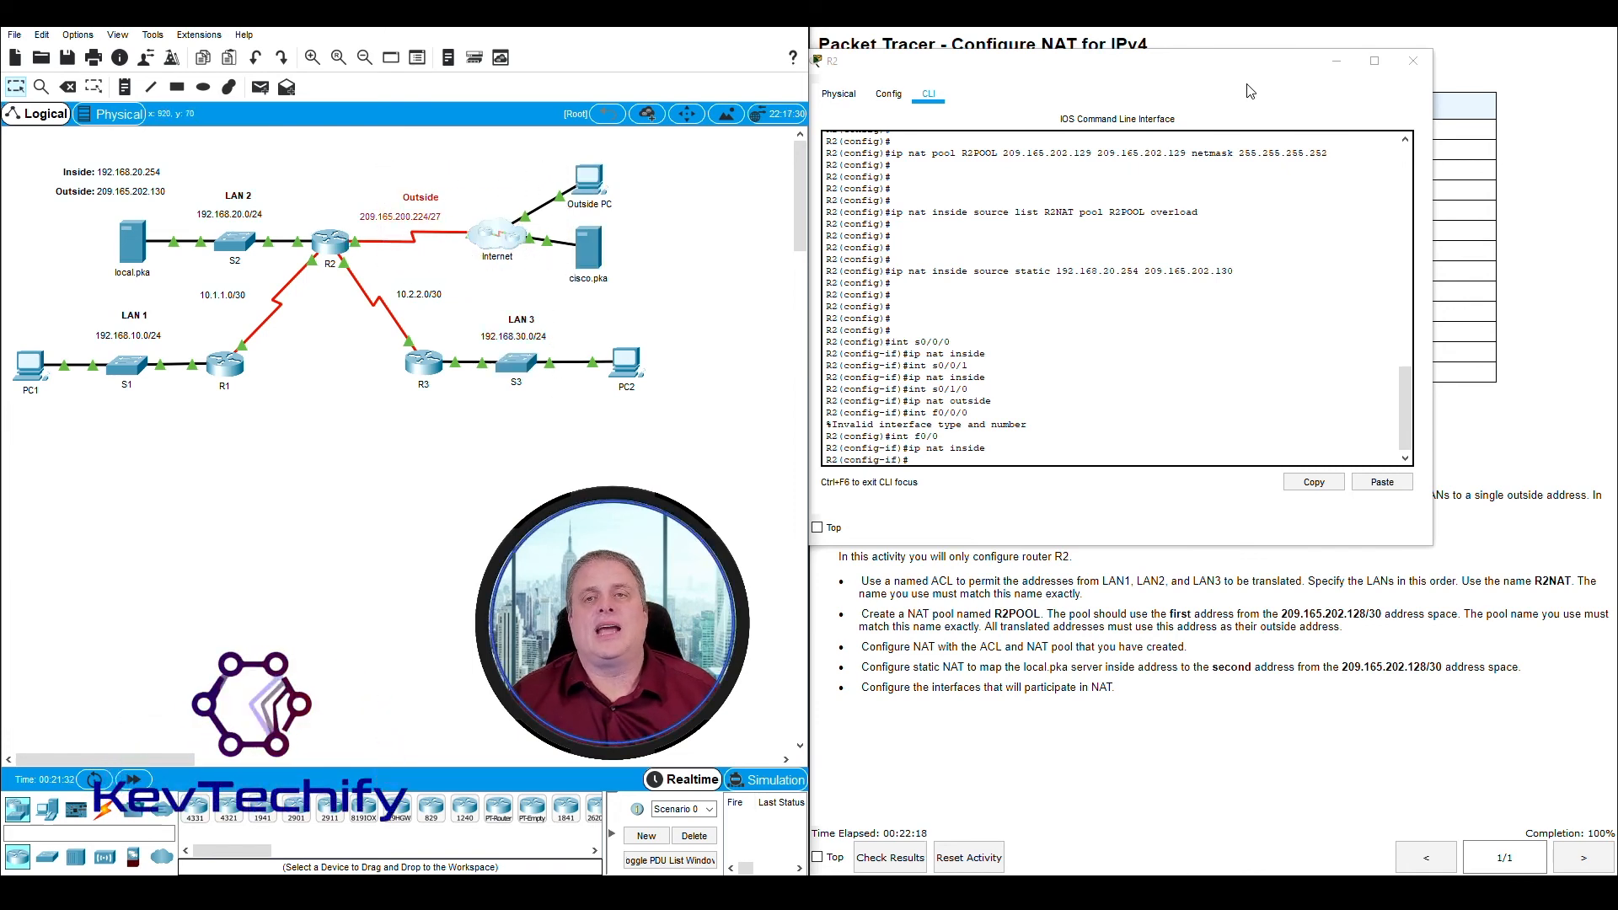
left_click(1216, 73)
left_click_drag(1216, 72, 549, 69)
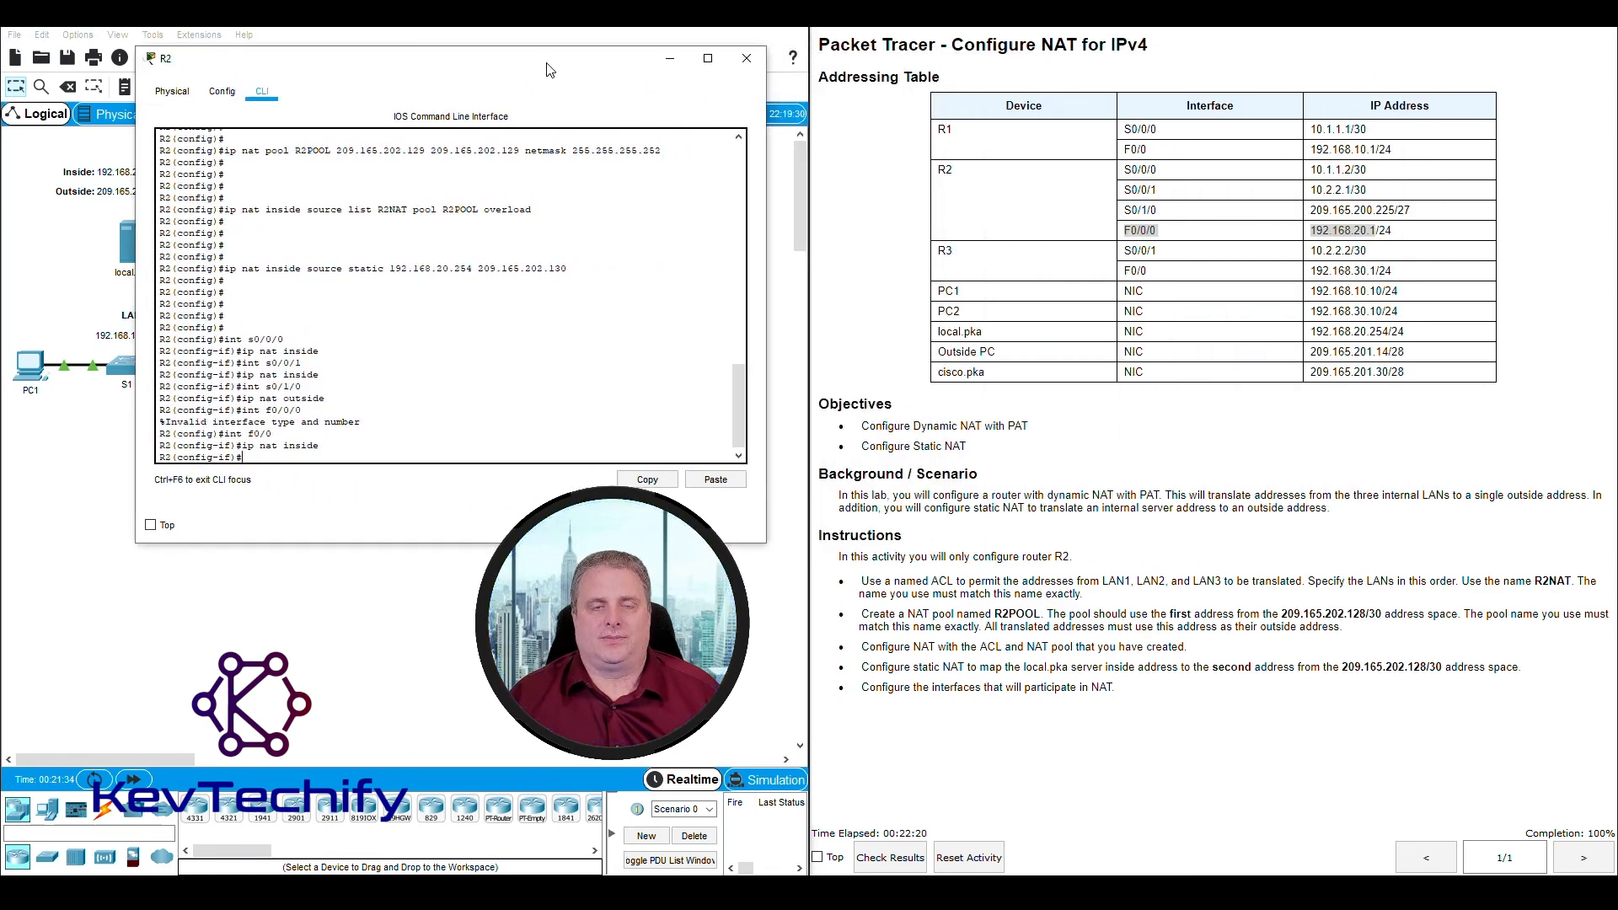